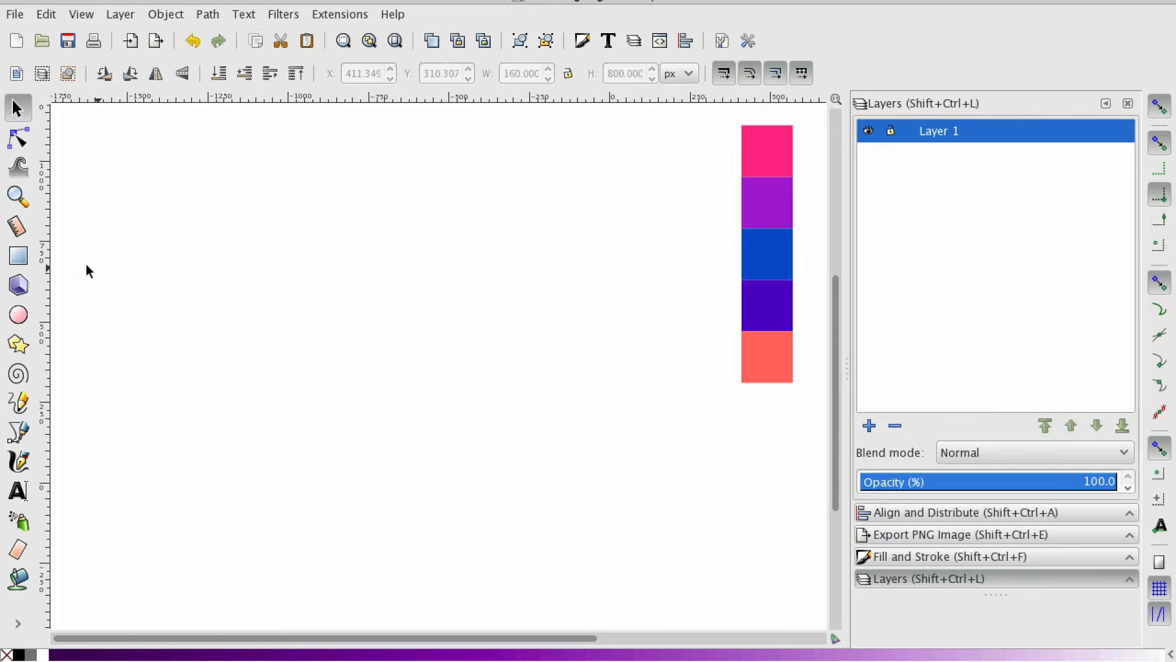
Add the letter J as text and enlarge it proportionally to about 281 px wide and 1051 px high
{"action": "left_click", "coordinate": [18, 490]}
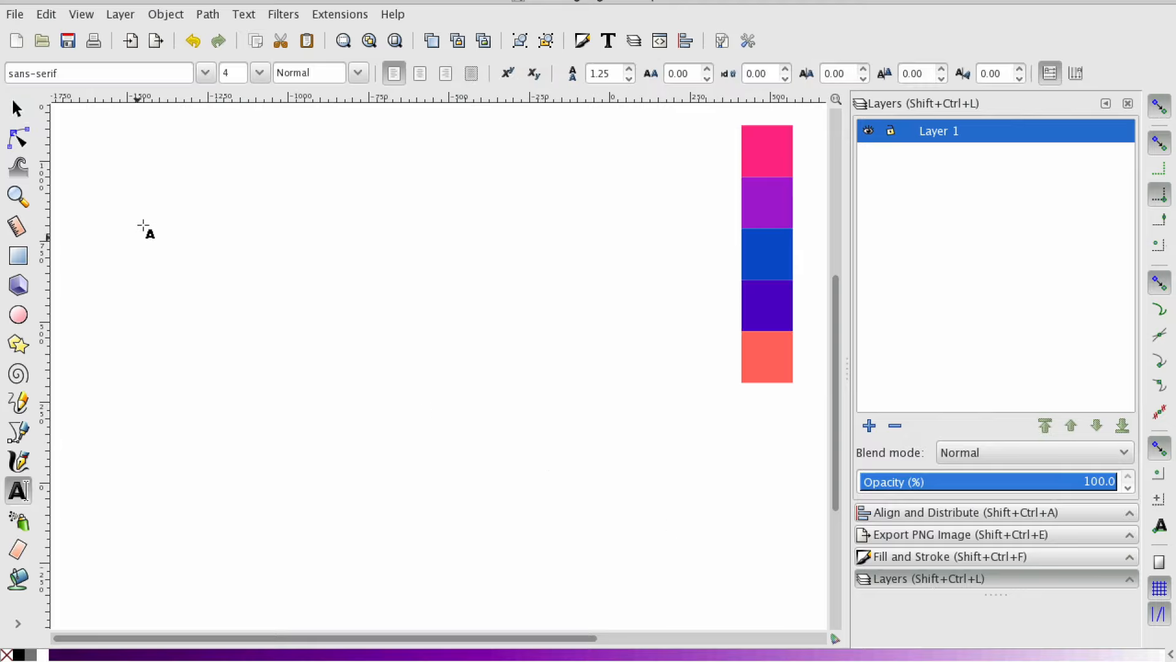
{"action": "left_click", "coordinate": [240, 213]}
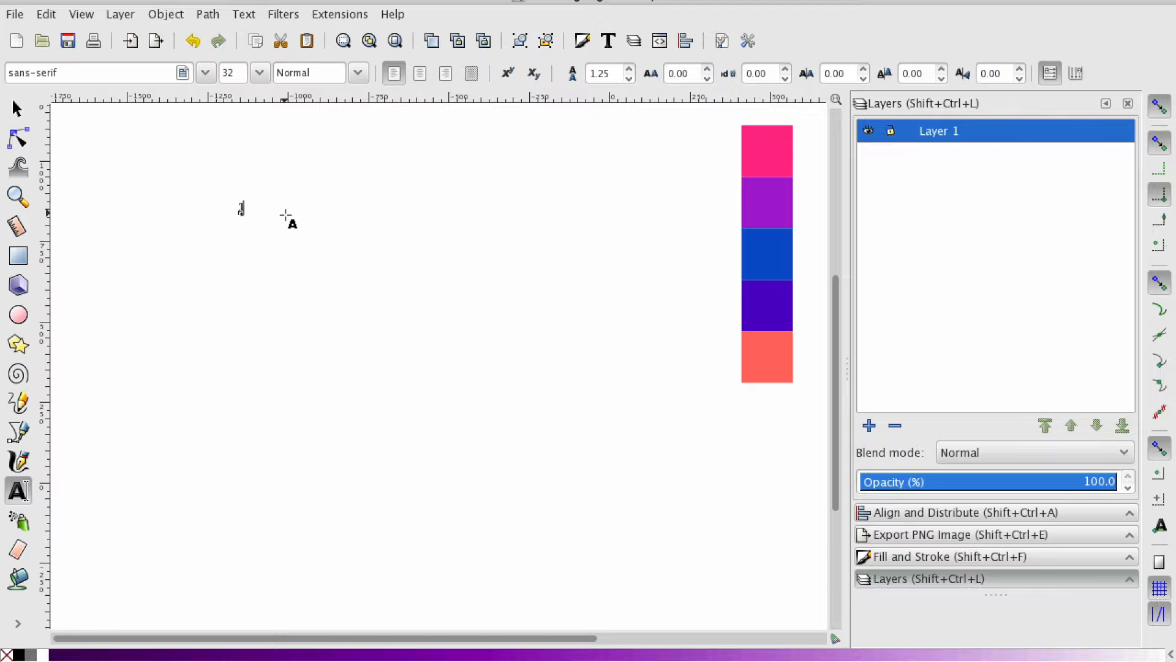
{"action": "left_click", "coordinate": [18, 110]}
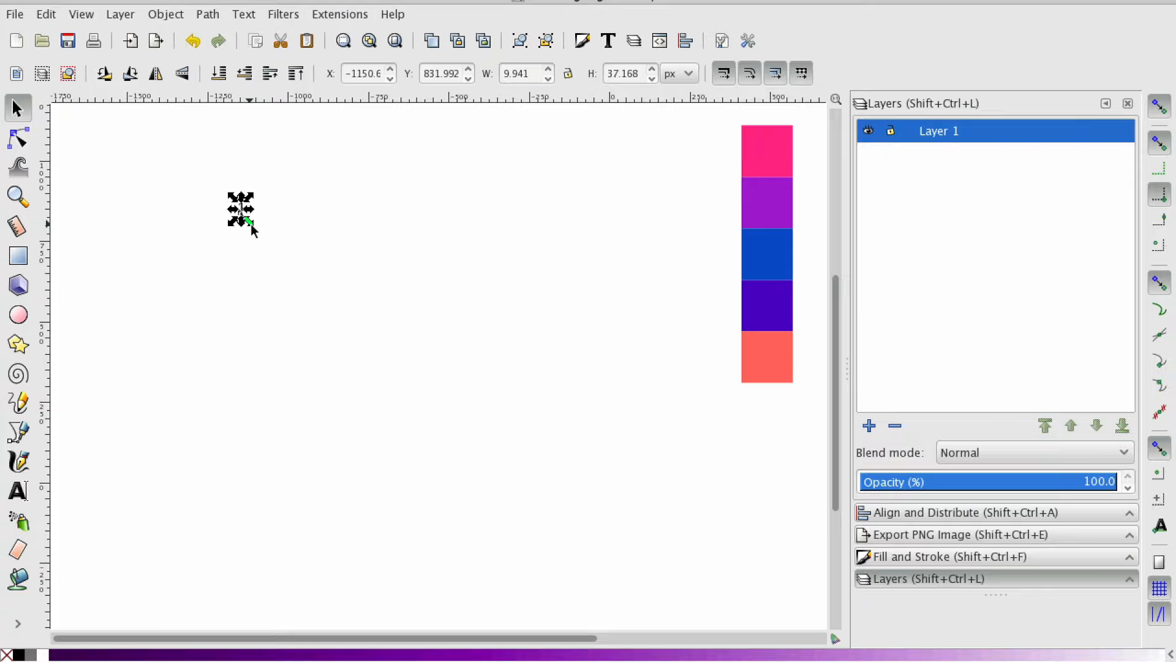
{"action": "left_click_drag", "start_coordinate": [251, 227], "coordinate": [627, 552]}
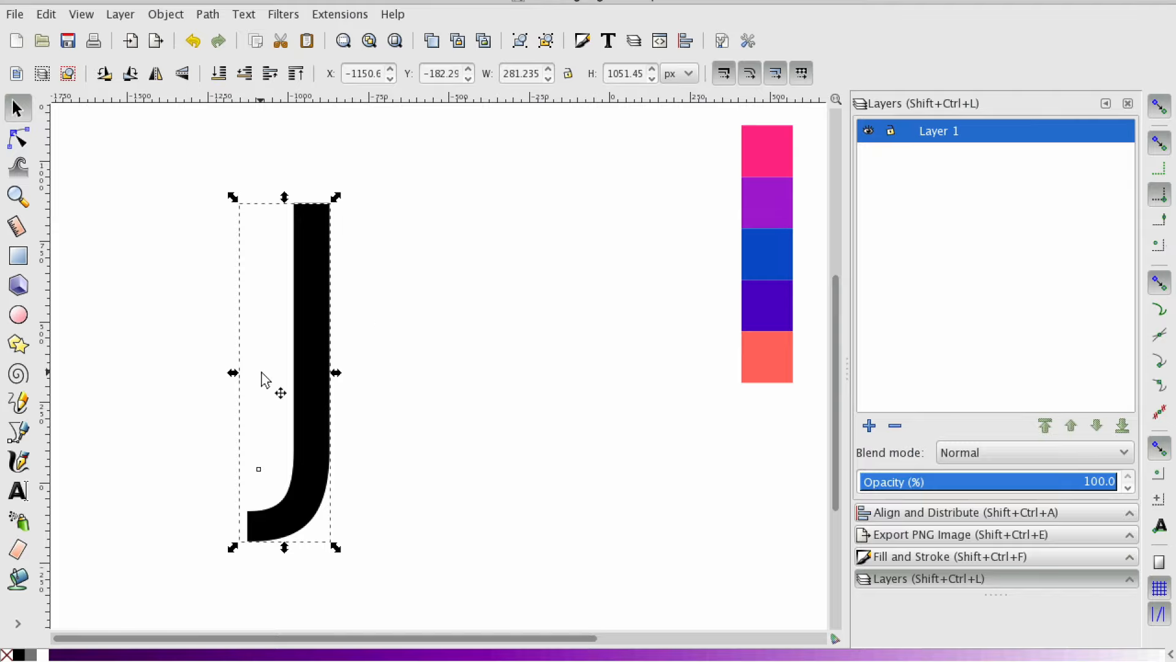
{"action": "scroll", "coordinate": [158, 107], "scroll_direction": "down", "scroll_amount": 2}
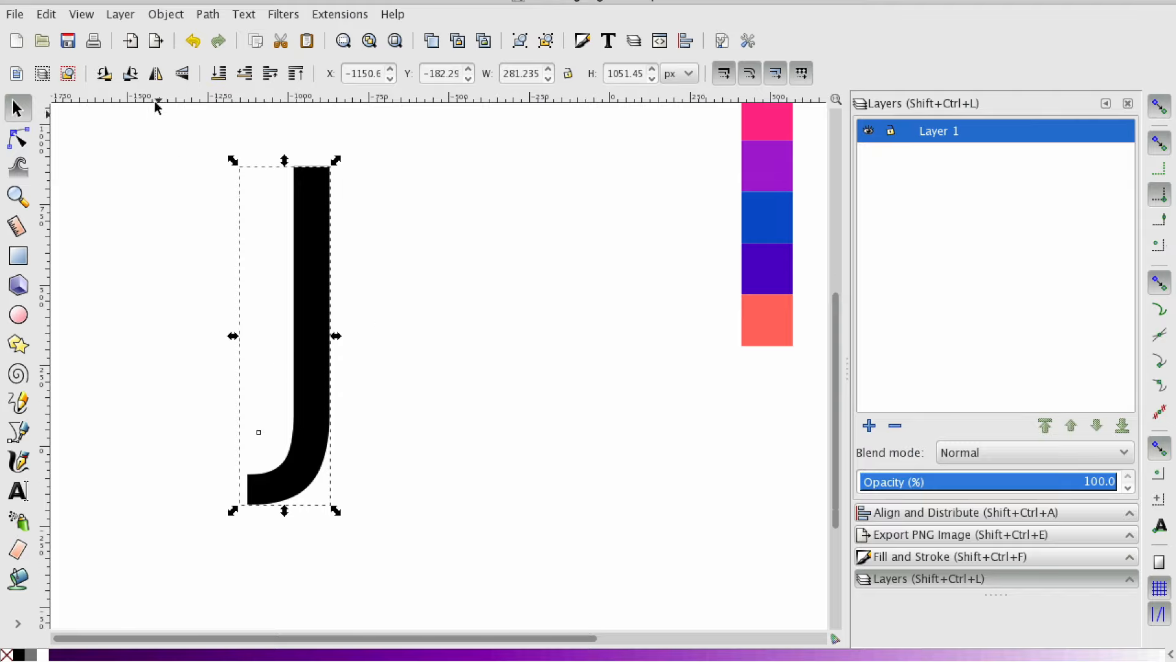
Convert the letter J to a path and check the nodes where its straight stem meets the curved hook
{"action": "left_click", "coordinate": [95, 18]}
{"action": "mouse_move", "coordinate": [169, 14]}
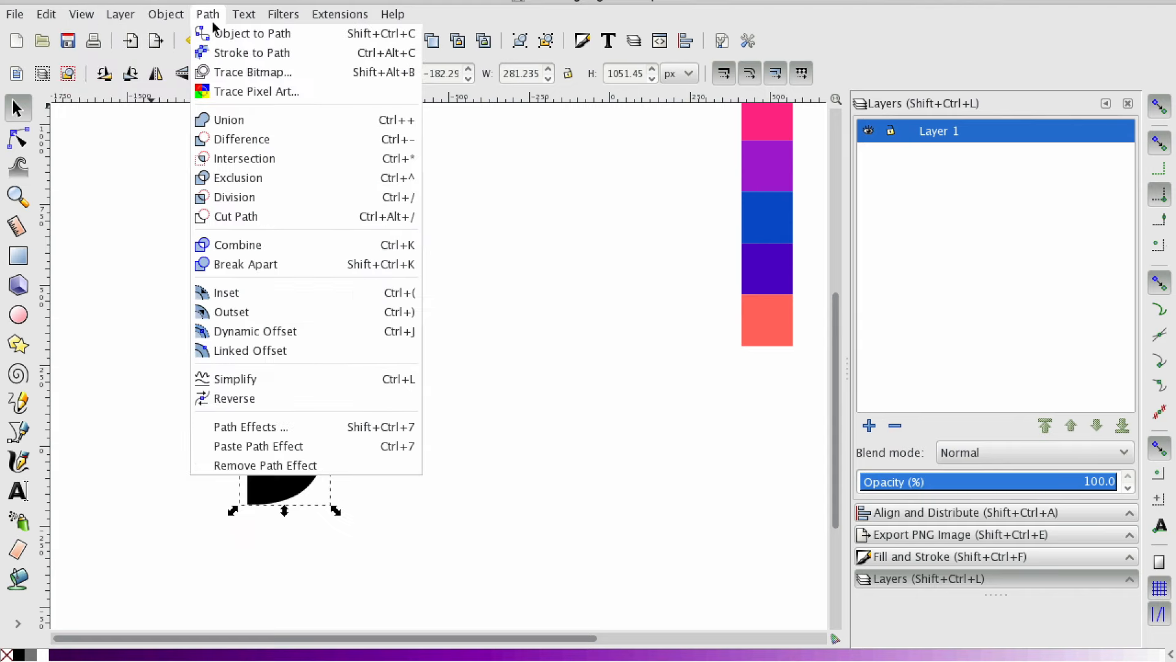
{"action": "left_click", "coordinate": [241, 38]}
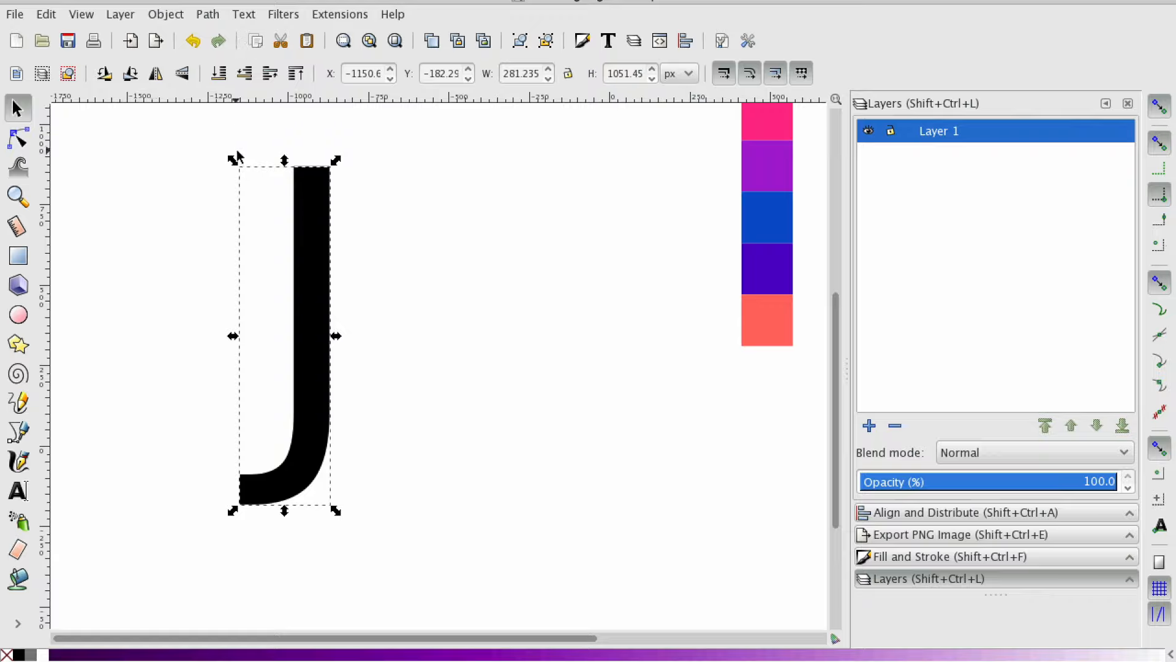
{"action": "left_click", "coordinate": [18, 139]}
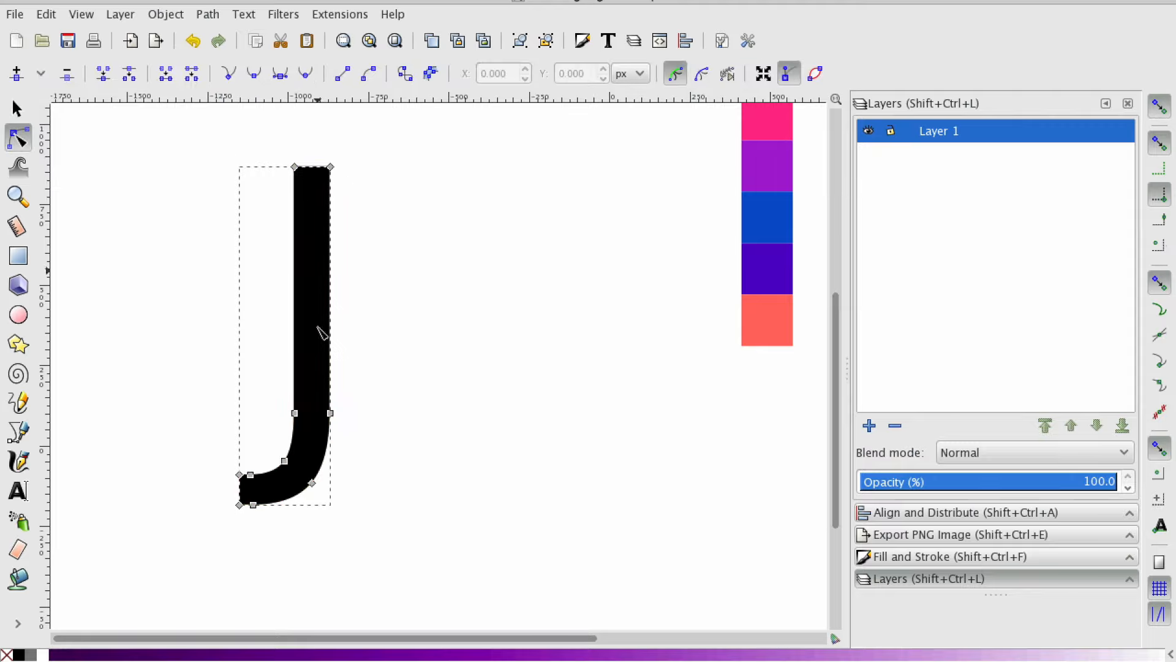
{"action": "left_click", "coordinate": [295, 414]}
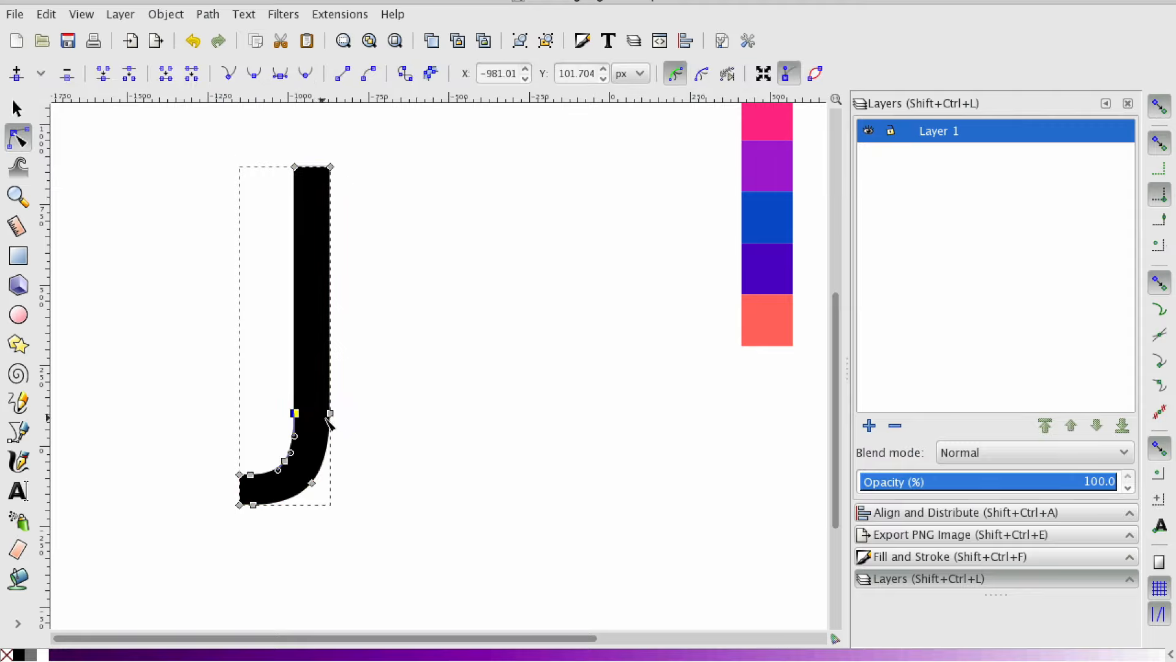
{"action": "left_click", "coordinate": [331, 413]}
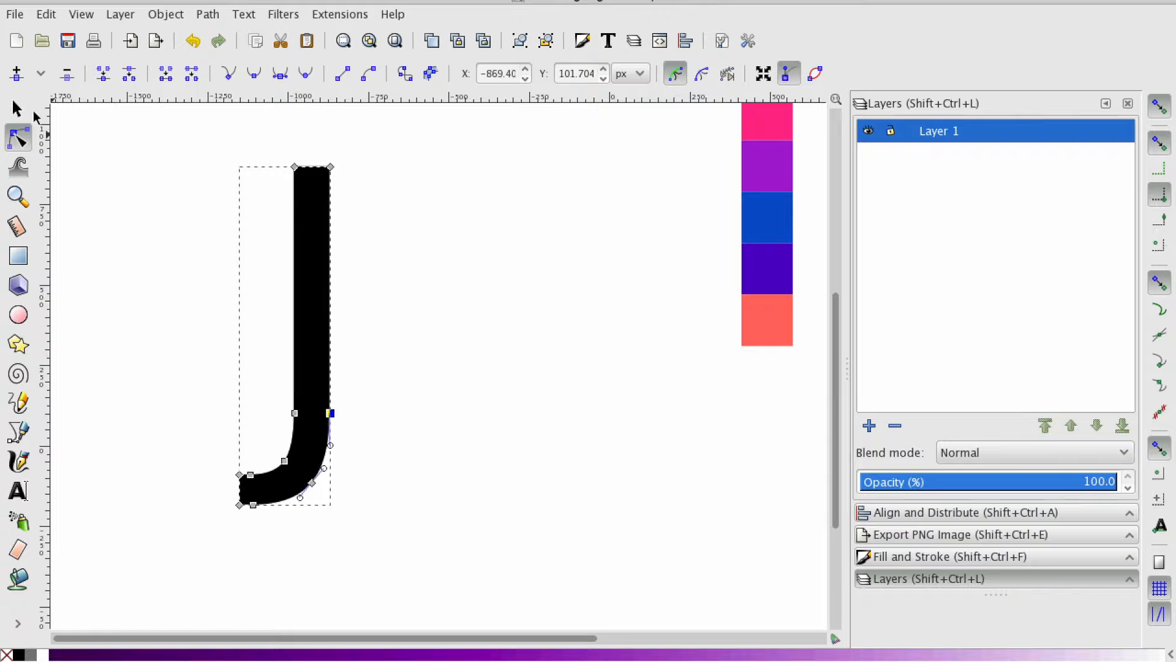
Draw a closed, thin diagonal leaf shape with the Bezier pen, sloping down across the lower stem of the J
{"action": "left_click", "coordinate": [18, 432]}
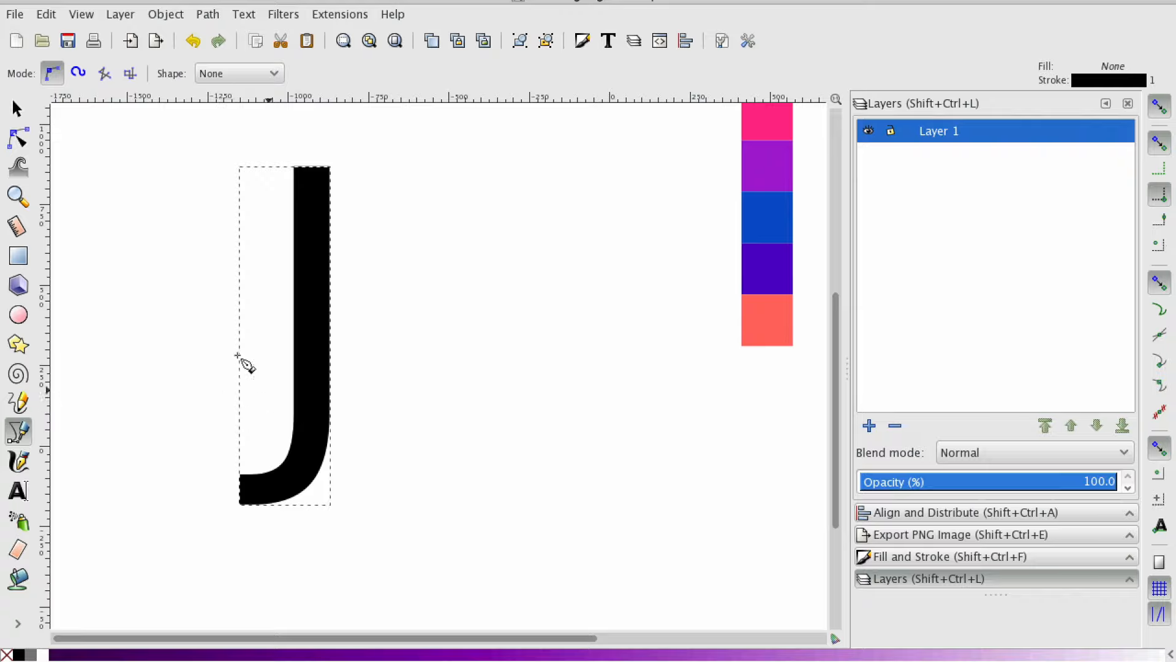
{"action": "left_click", "coordinate": [242, 326]}
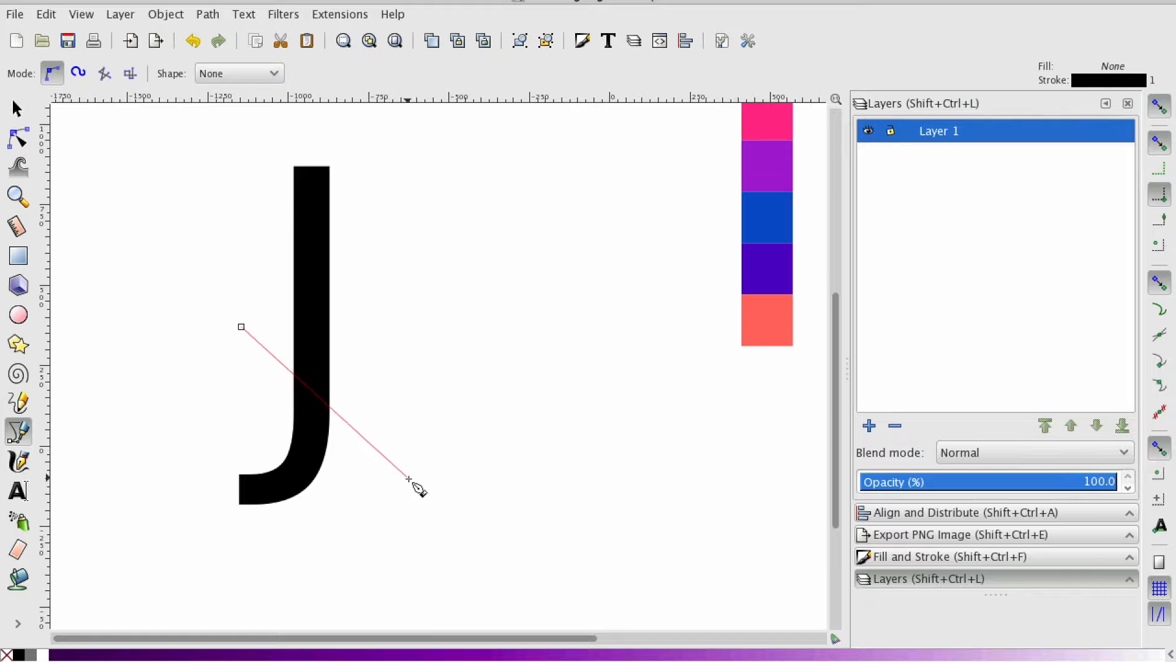
{"action": "left_click_drag", "start_coordinate": [406, 472], "coordinate": [452, 481]}
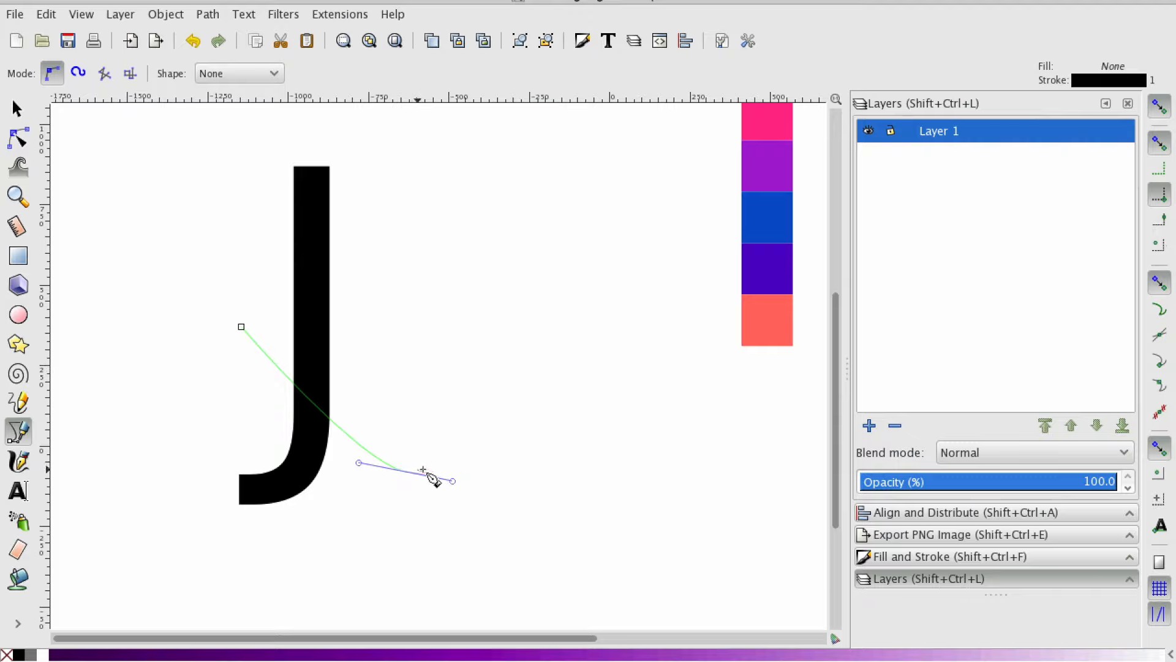
{"action": "left_click", "coordinate": [242, 329]}
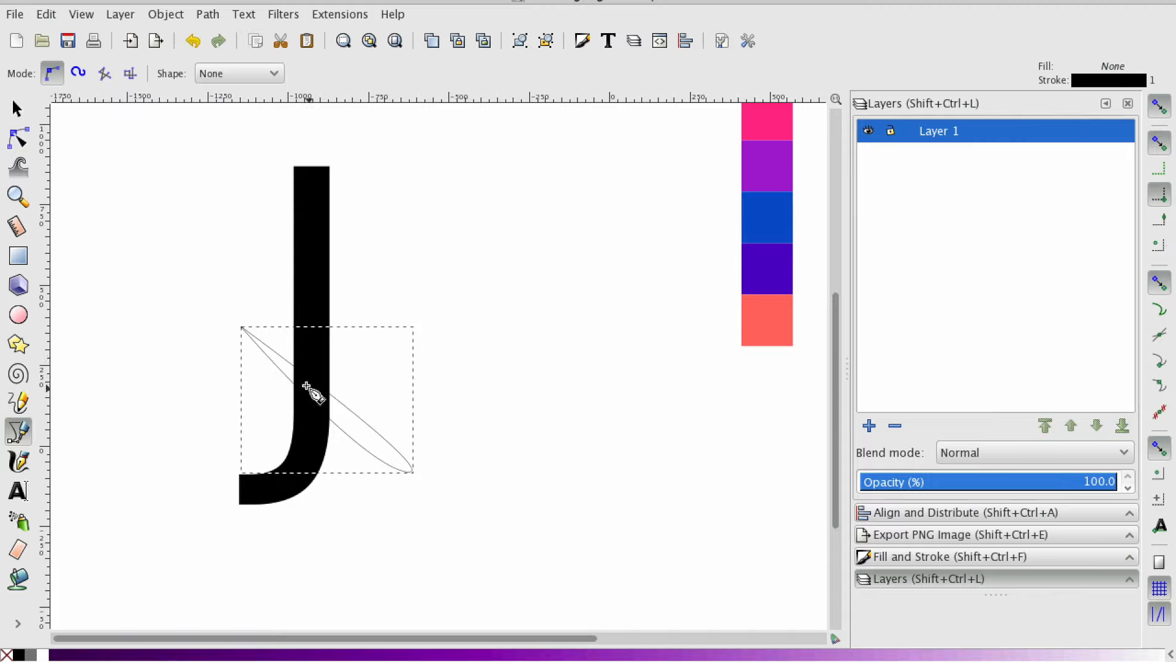
Bend the diagonal leaf shape's edge inward to make a narrower sliver about 523 px wide and 455 px high
{"action": "left_click", "coordinate": [18, 139]}
{"action": "left_click", "coordinate": [386, 448]}
{"action": "left_click", "coordinate": [385, 439]}
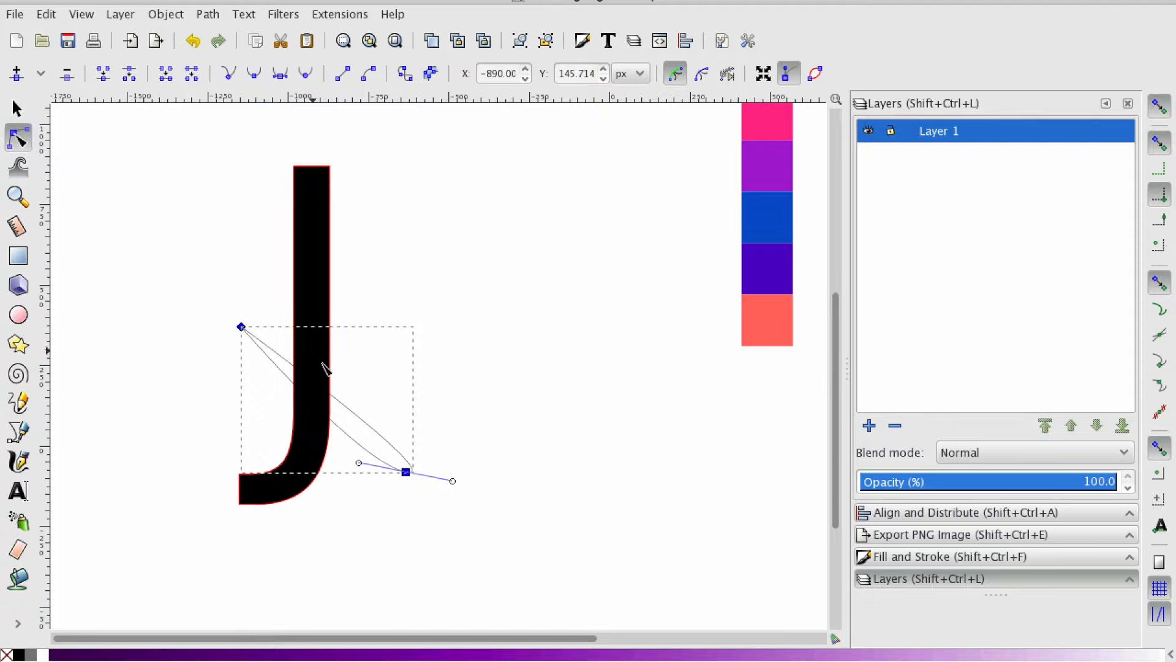
{"action": "left_click", "coordinate": [373, 429]}
{"action": "left_click_drag", "start_coordinate": [375, 431], "coordinate": [367, 435]}
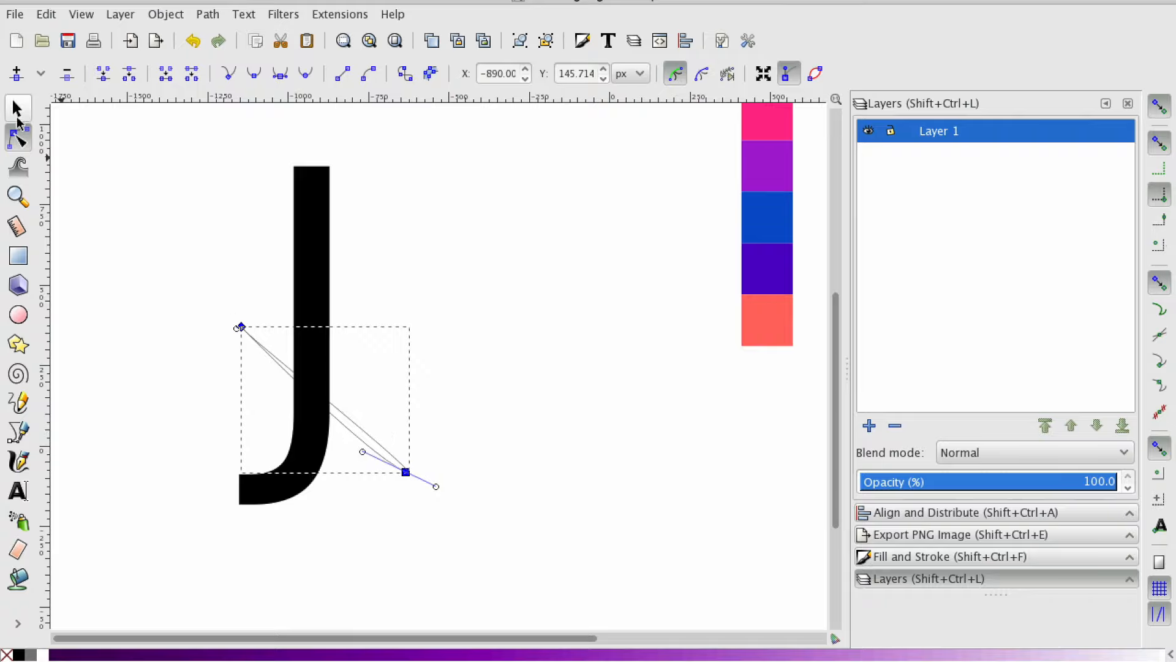
Move the sliver down over the start of the J's curve and place a copy of it across the upper stem
{"action": "left_click", "coordinate": [17, 110]}
{"action": "left_click_drag", "start_coordinate": [359, 440], "coordinate": [332, 449]}
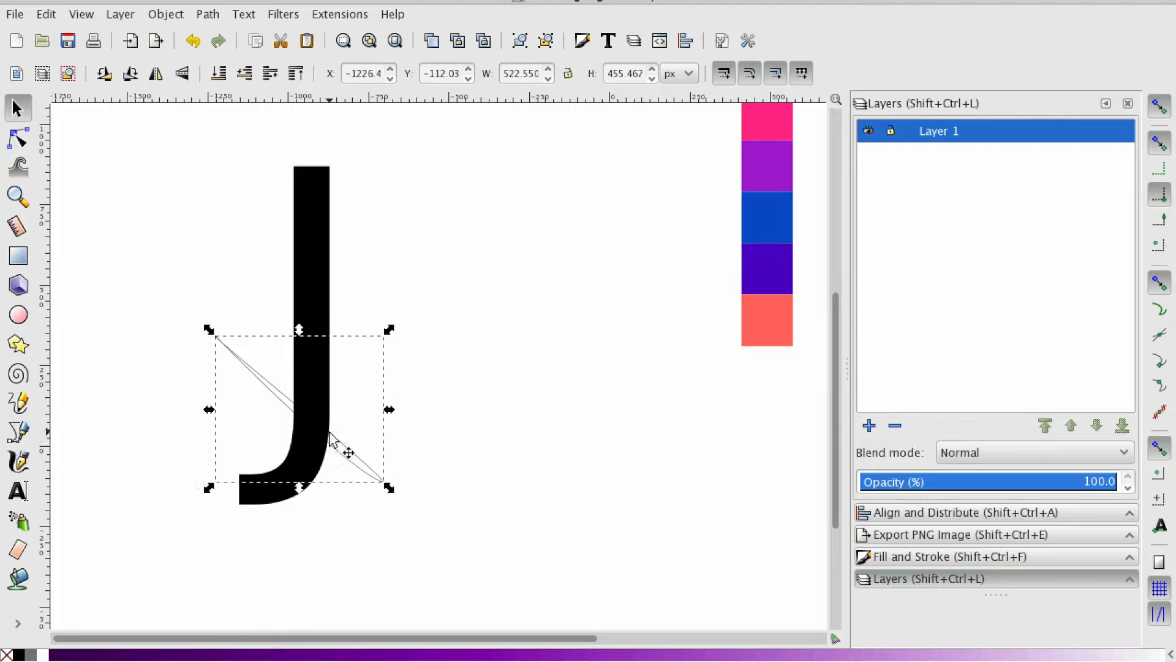
{"action": "key", "text": "ctrl+v"}
{"action": "left_click_drag", "start_coordinate": [380, 340], "coordinate": [327, 313]}
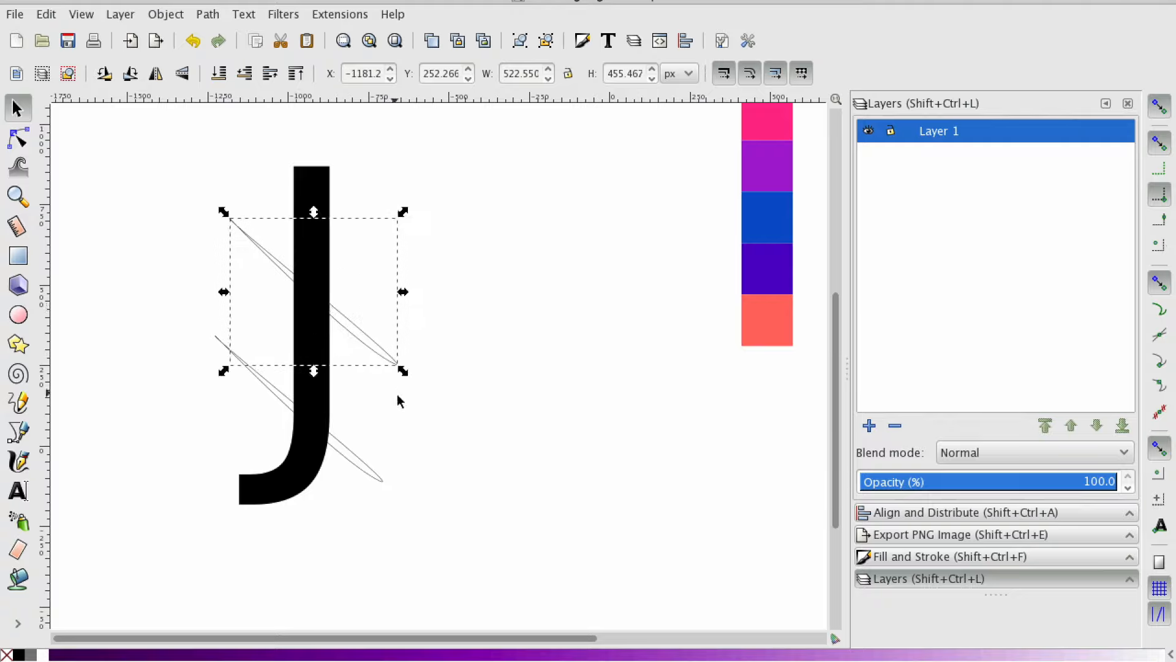
Select the J together with the upper sliver and split the letter with the Division path operation
{"action": "left_click", "coordinate": [397, 393]}
{"action": "left_click", "coordinate": [334, 315]}
{"action": "left_click", "coordinate": [19, 139]}
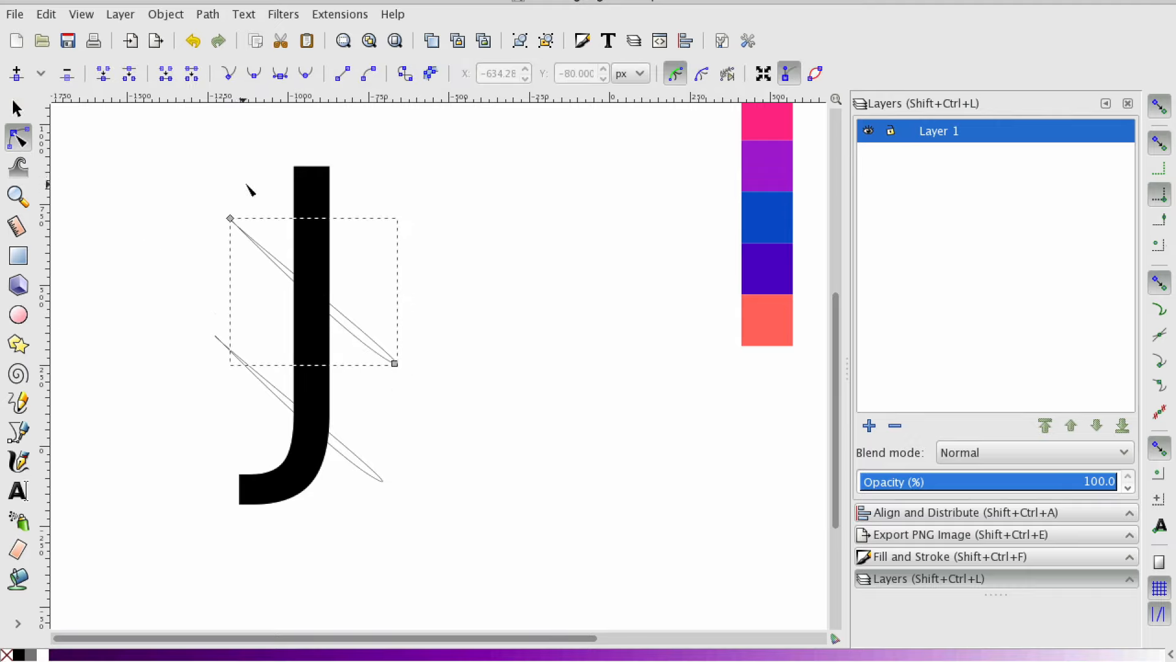
{"action": "left_click", "coordinate": [300, 187]}
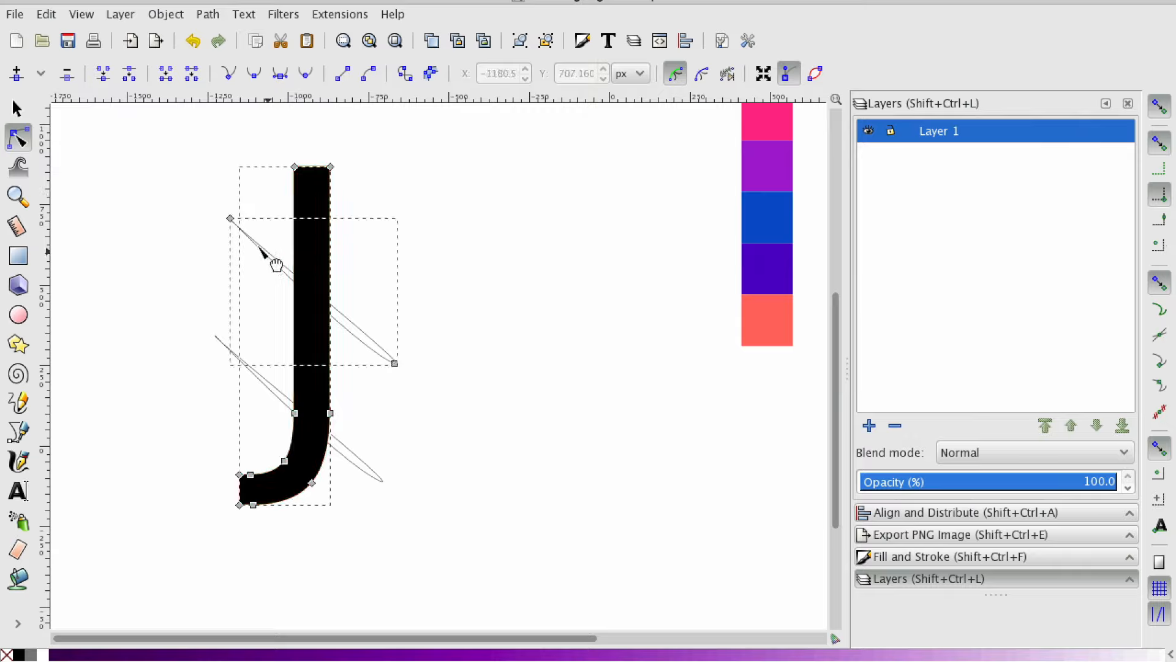
{"action": "left_click", "coordinate": [211, 15]}
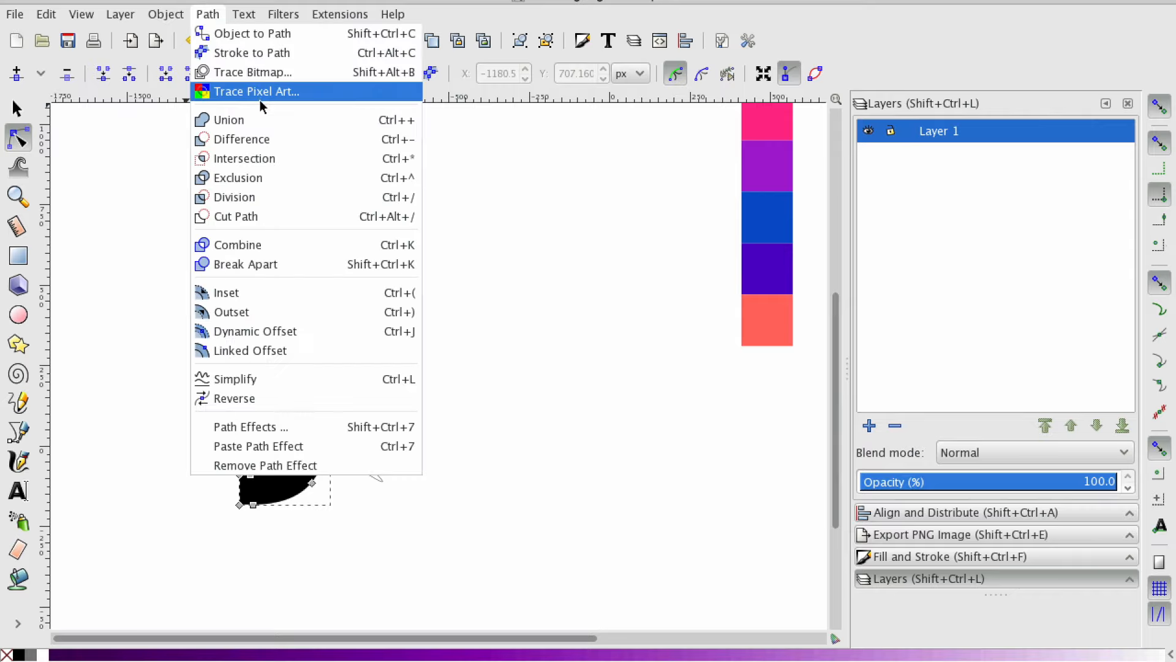
{"action": "left_click", "coordinate": [252, 201]}
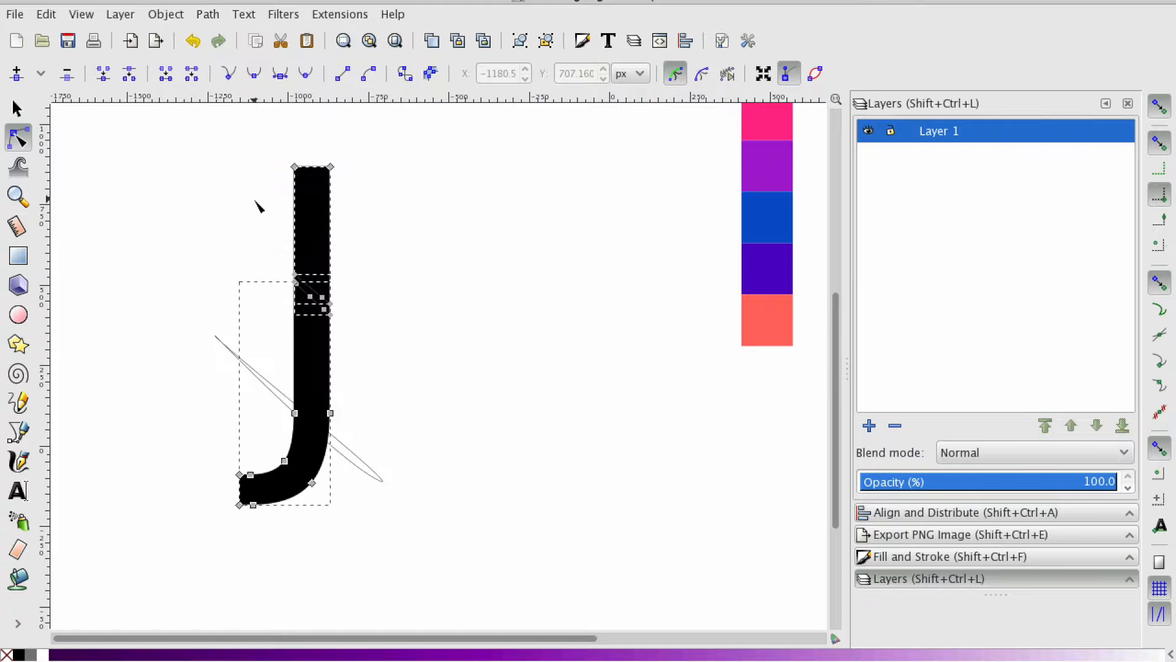
Select the lower part of the J together with the remaining sliver and split it with the Division path operation
{"action": "left_click", "coordinate": [355, 329]}
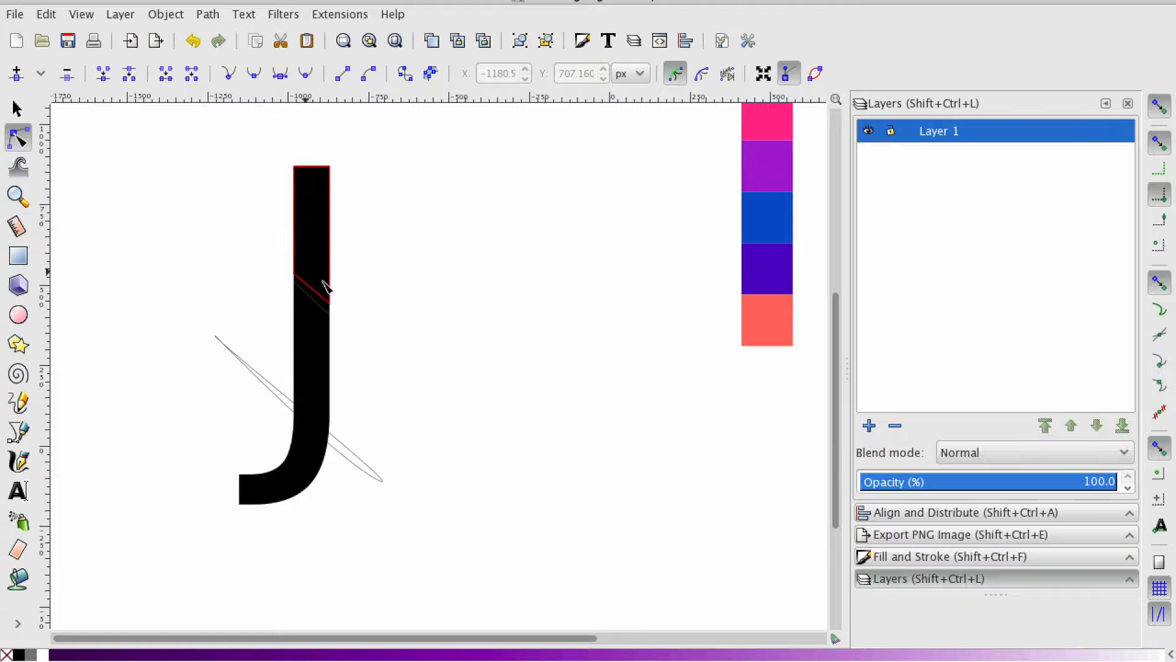
{"action": "left_click", "coordinate": [307, 389]}
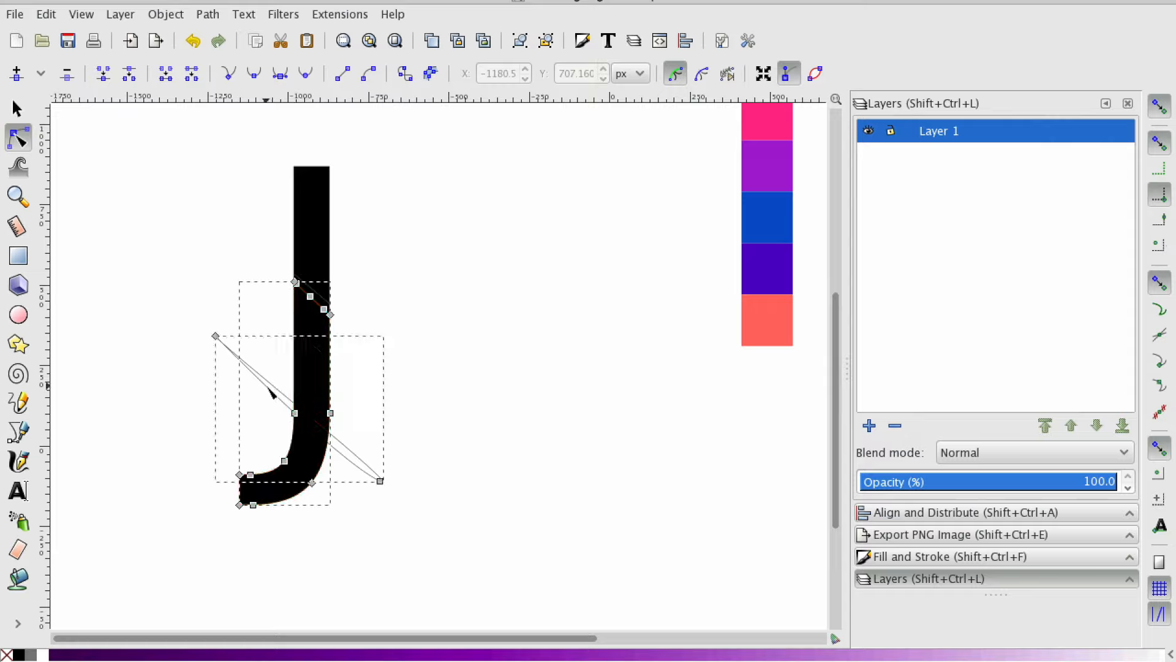
{"action": "left_click", "coordinate": [202, 17]}
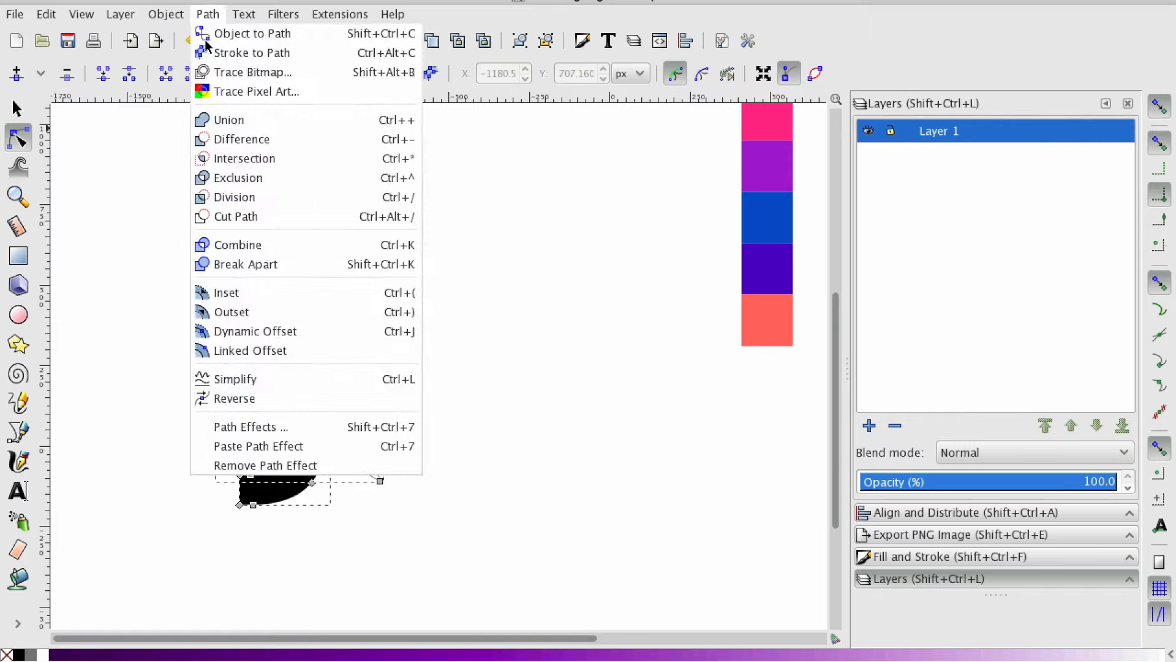
{"action": "left_click", "coordinate": [251, 195]}
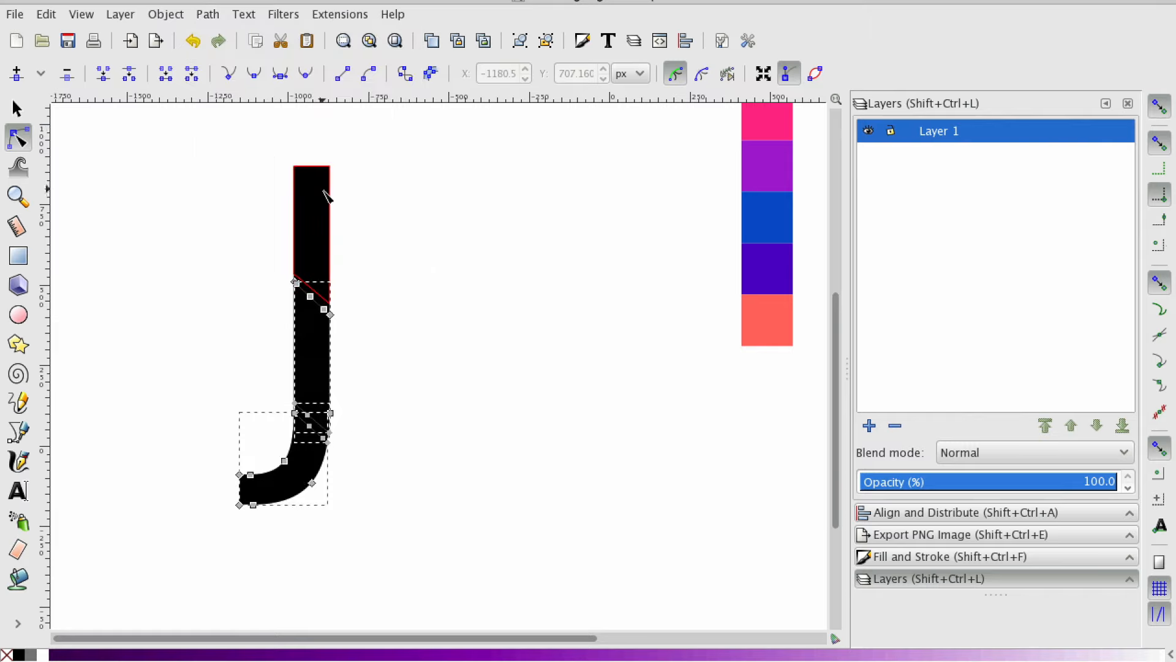
Delete nodes on the slanted lower end of the J's top piece so its inner edge tapers in a curve
{"action": "left_click", "coordinate": [18, 196]}
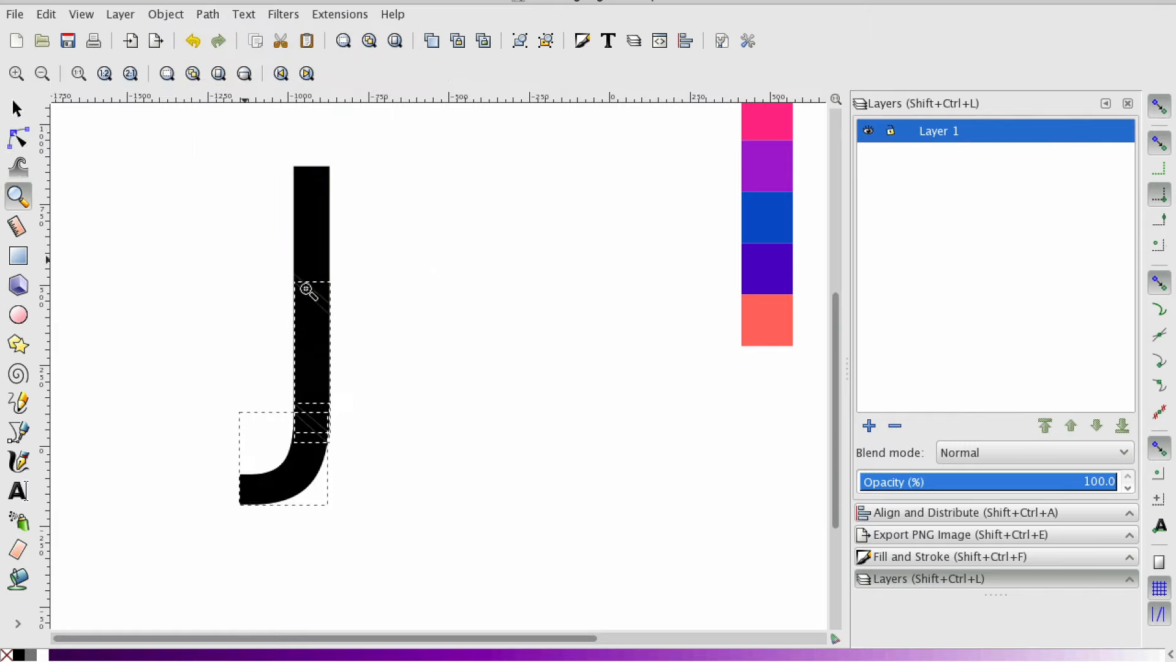
{"action": "left_click", "coordinate": [282, 310]}
{"action": "scroll", "coordinate": [379, 279], "scroll_direction": "down", "scroll_amount": 3}
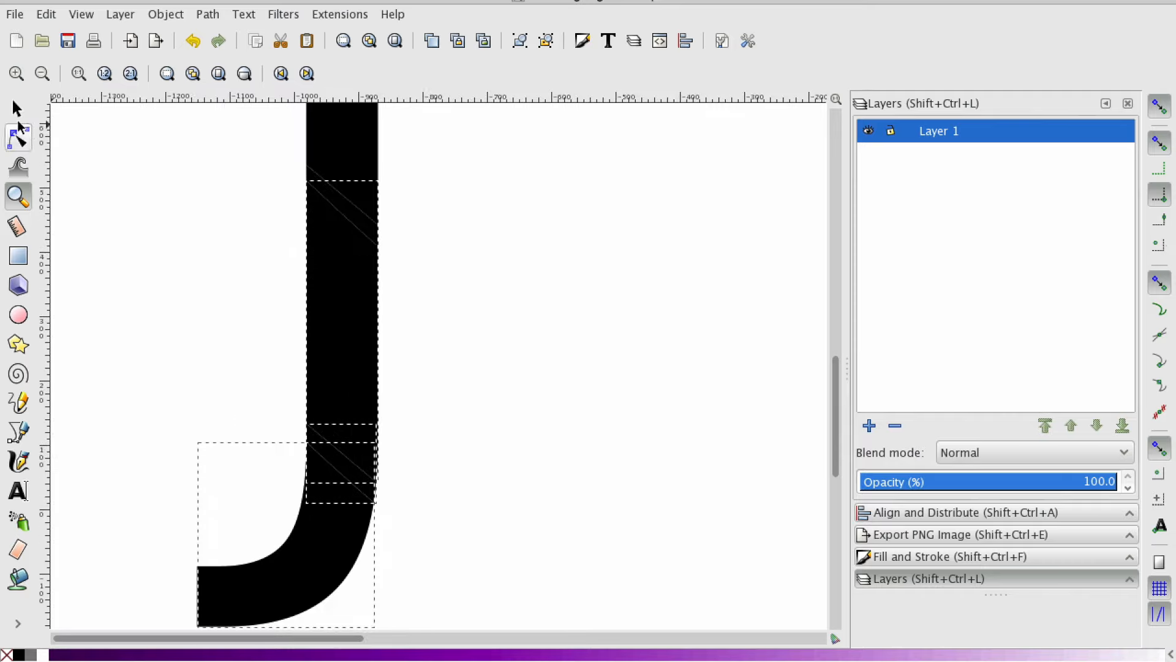
{"action": "left_click", "coordinate": [19, 139]}
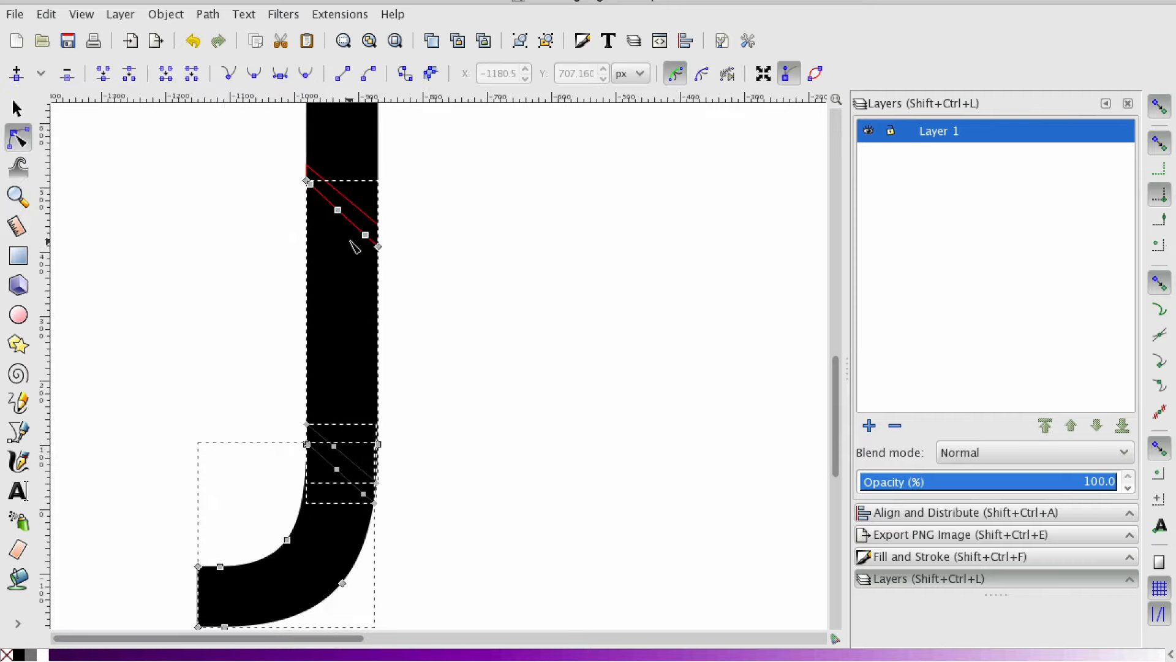
{"action": "left_click", "coordinate": [352, 236]}
{"action": "left_click", "coordinate": [335, 202]}
{"action": "left_click", "coordinate": [337, 202]}
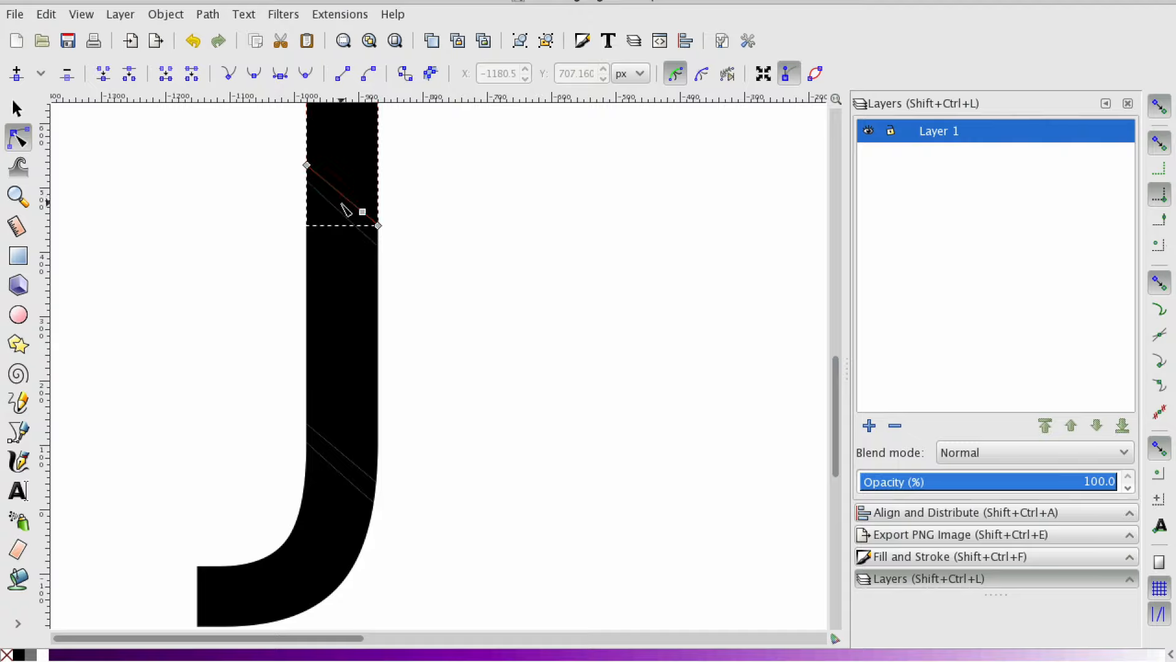
{"action": "left_click_drag", "start_coordinate": [362, 202], "coordinate": [353, 209]}
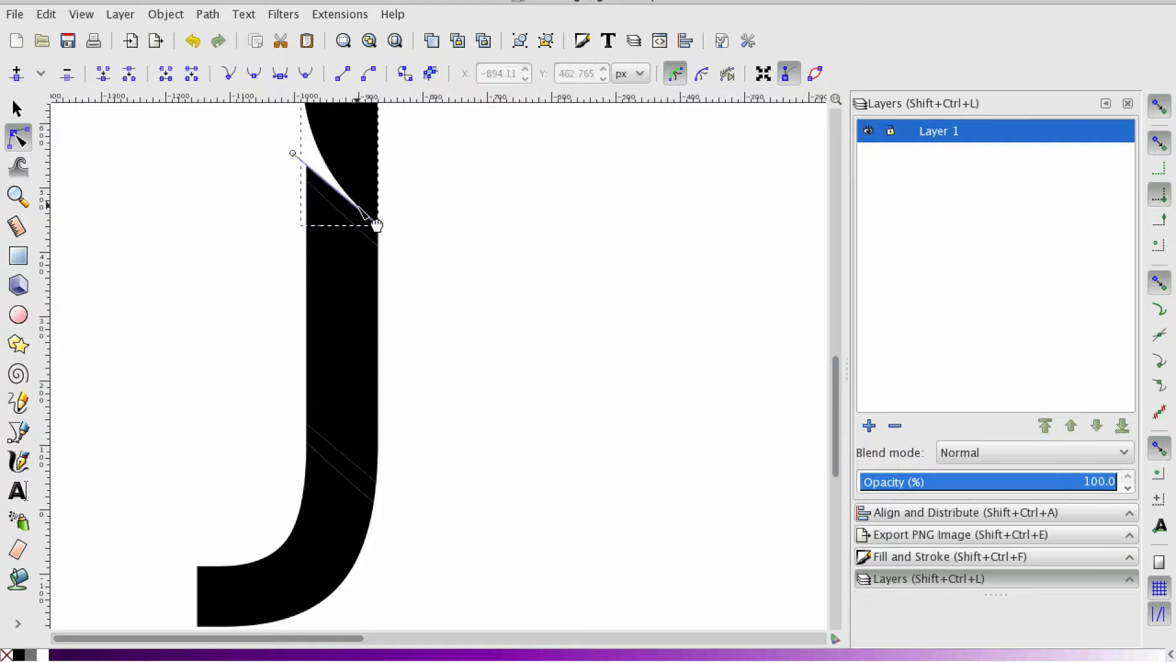
{"action": "scroll", "coordinate": [412, 244], "scroll_direction": "up", "scroll_amount": 5}
{"action": "scroll", "coordinate": [412, 242], "scroll_direction": "down", "scroll_amount": 2}
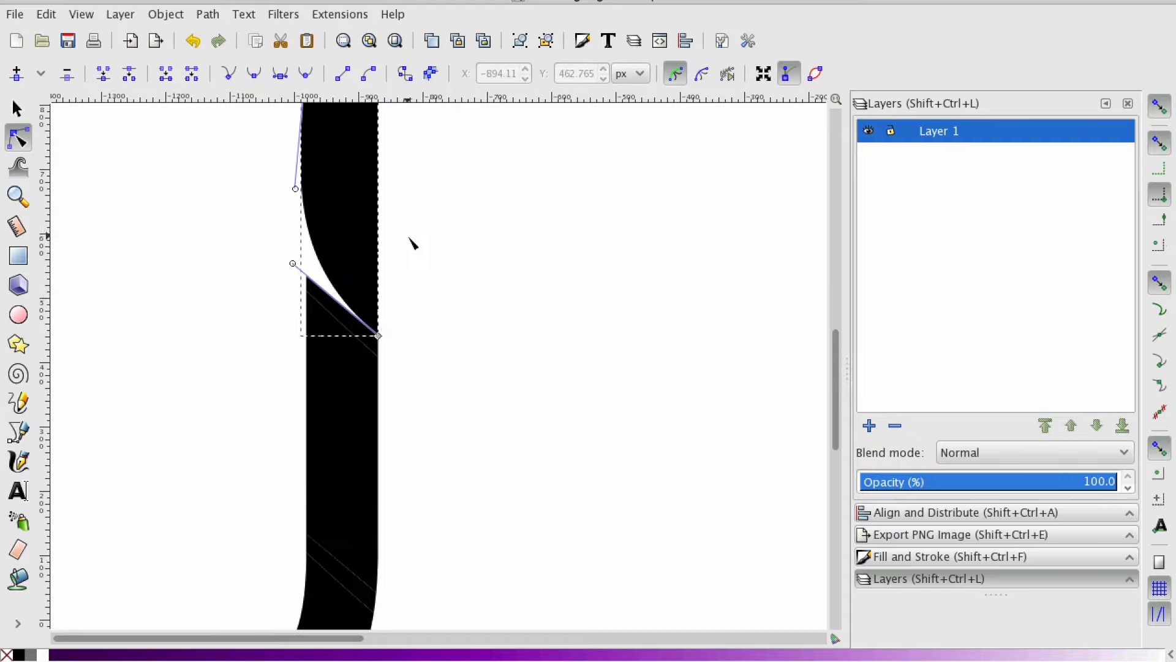
Delete the lower corner node of the upper sliver so that its end rounds off against the J's middle piece
{"action": "scroll", "coordinate": [332, 261], "scroll_direction": "up", "scroll_amount": 2}
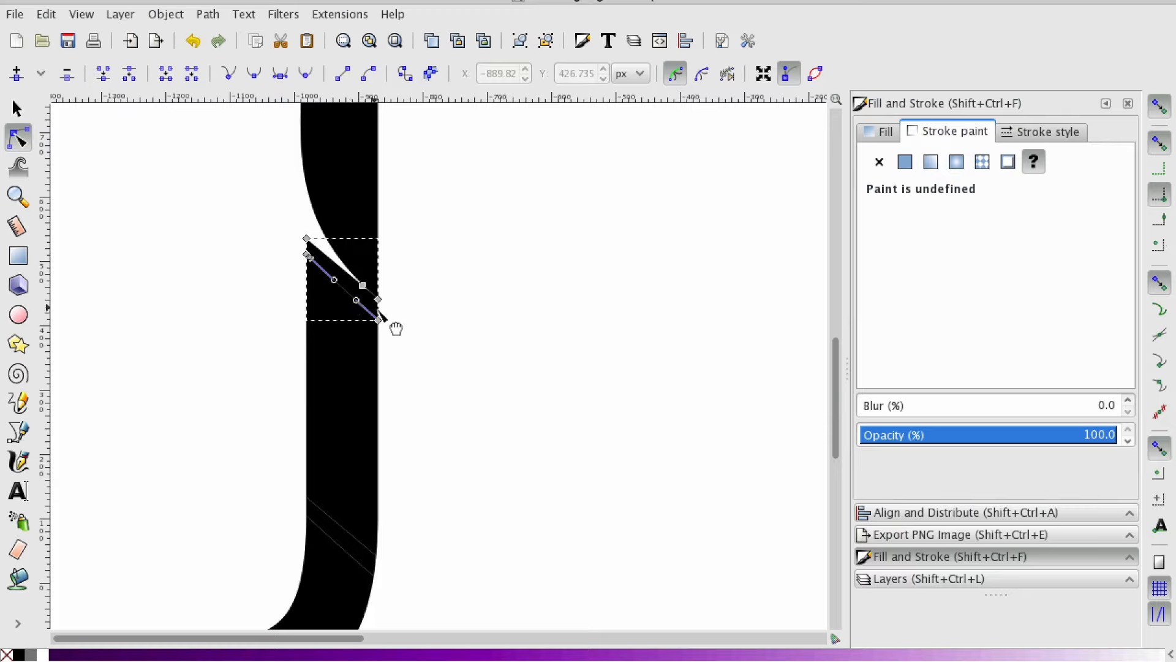
{"action": "left_click", "coordinate": [389, 308]}
{"action": "left_click", "coordinate": [354, 301]}
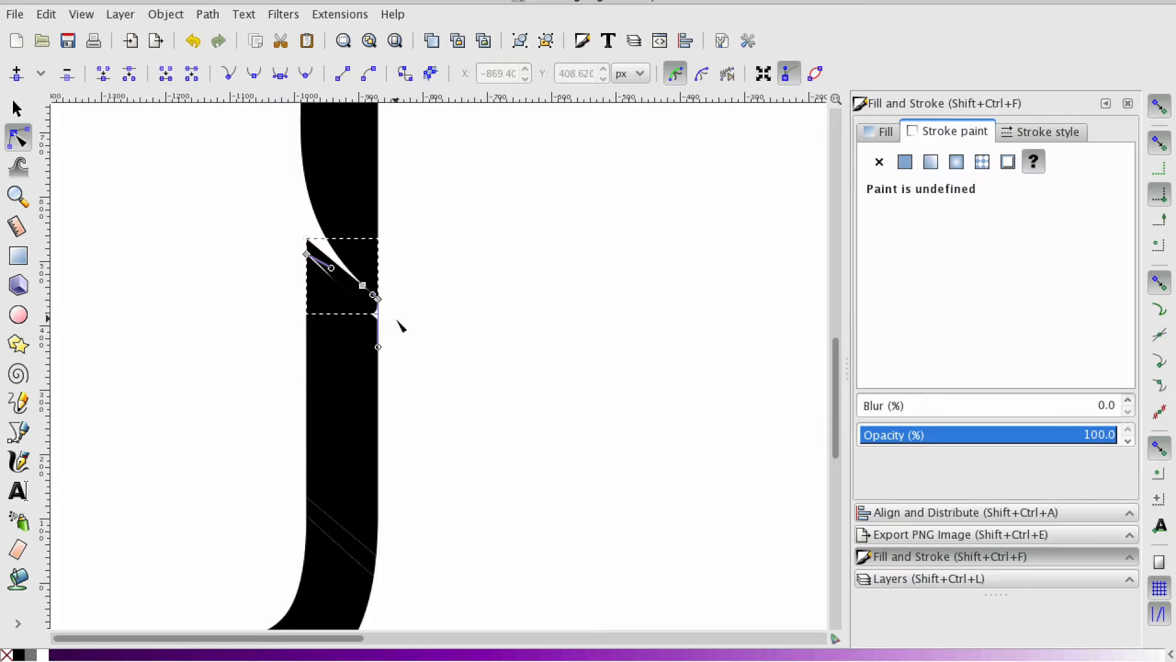
{"action": "left_click", "coordinate": [394, 364]}
{"action": "left_click", "coordinate": [381, 325]}
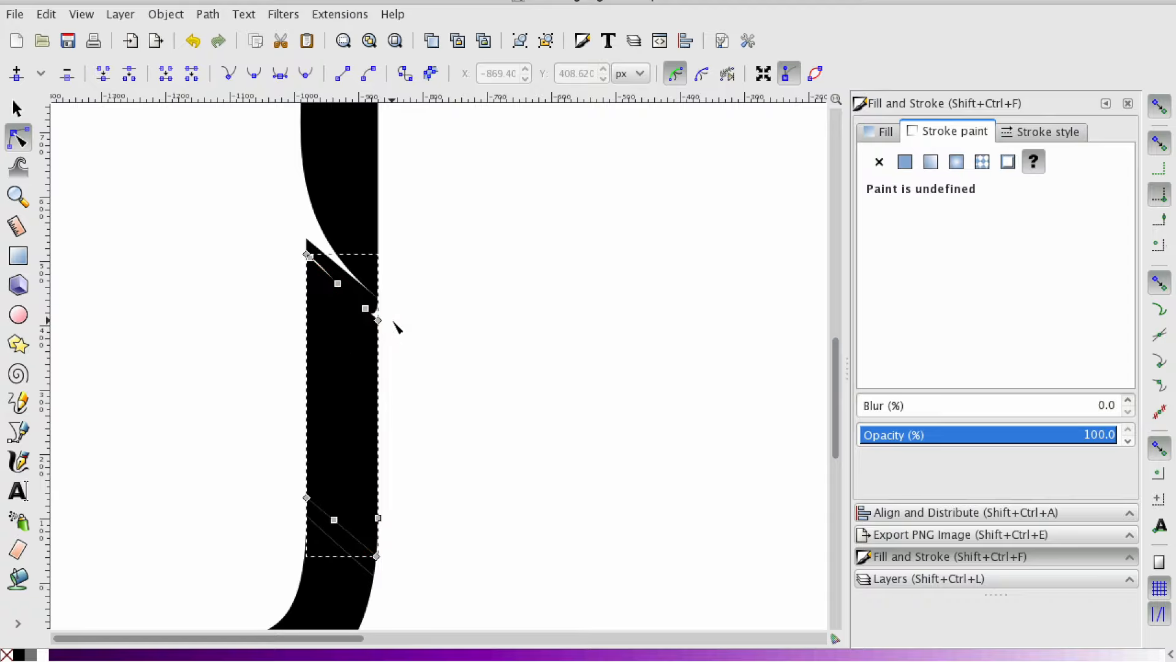
{"action": "left_click", "coordinate": [397, 328]}
{"action": "scroll", "coordinate": [394, 328], "scroll_direction": "down", "scroll_amount": 3}
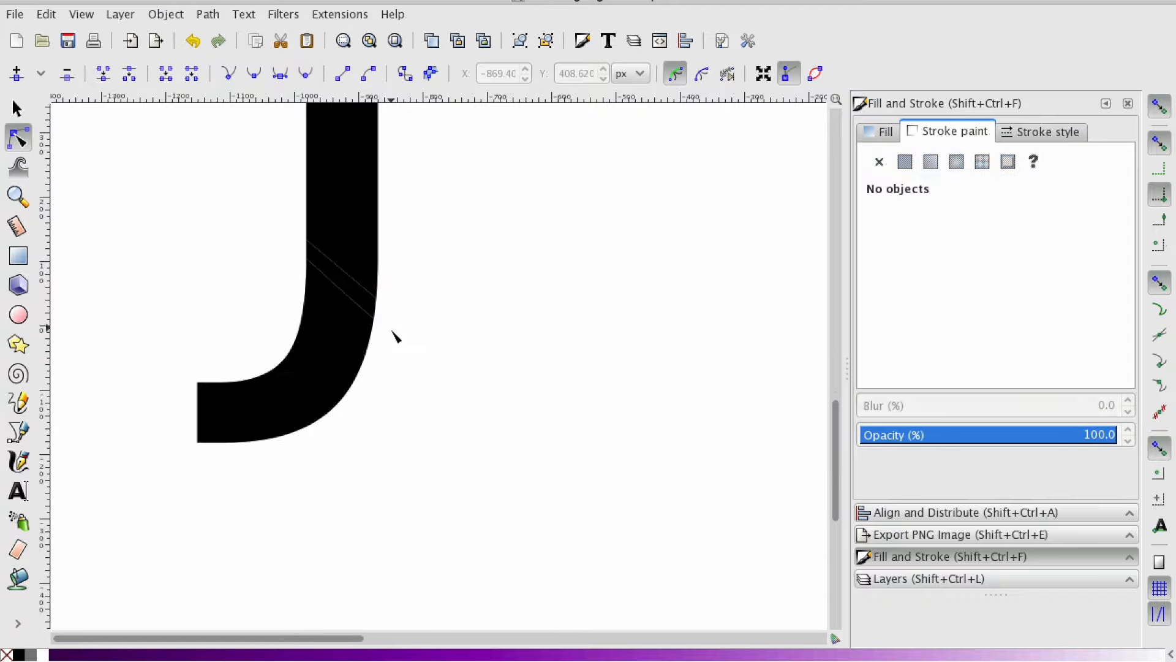
Delete the pointed lower corner node of the J's middle piece and the upper corner node of the lower sliver
{"action": "left_click", "coordinate": [337, 336]}
{"action": "double_click", "coordinate": [354, 354]}
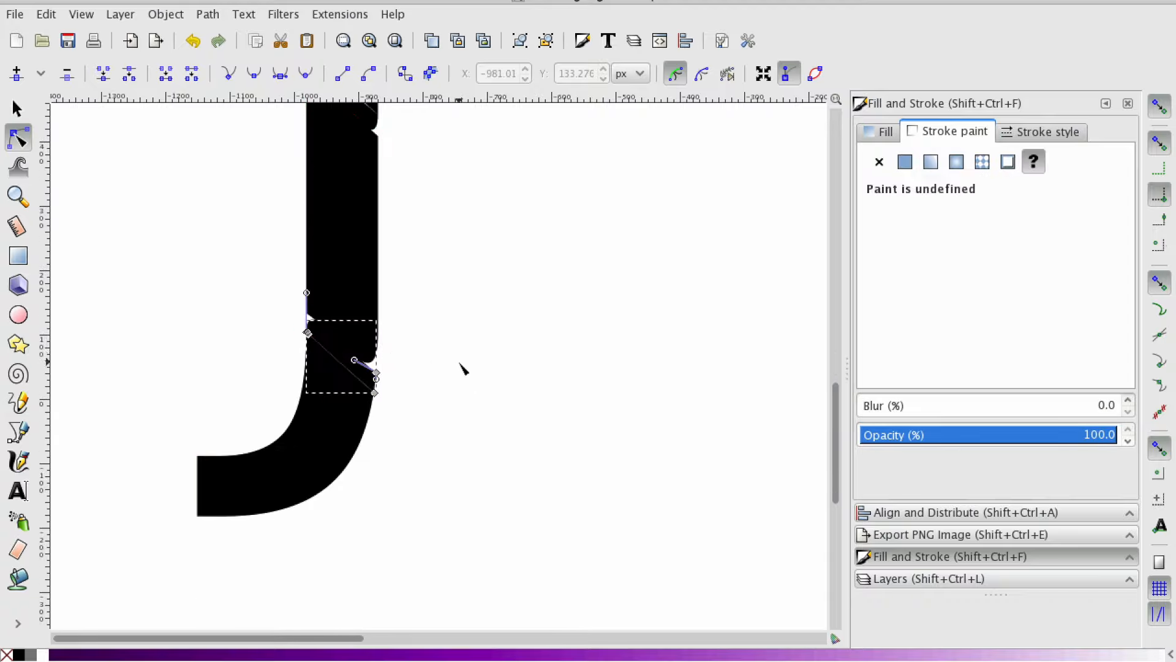
{"action": "left_click", "coordinate": [458, 363]}
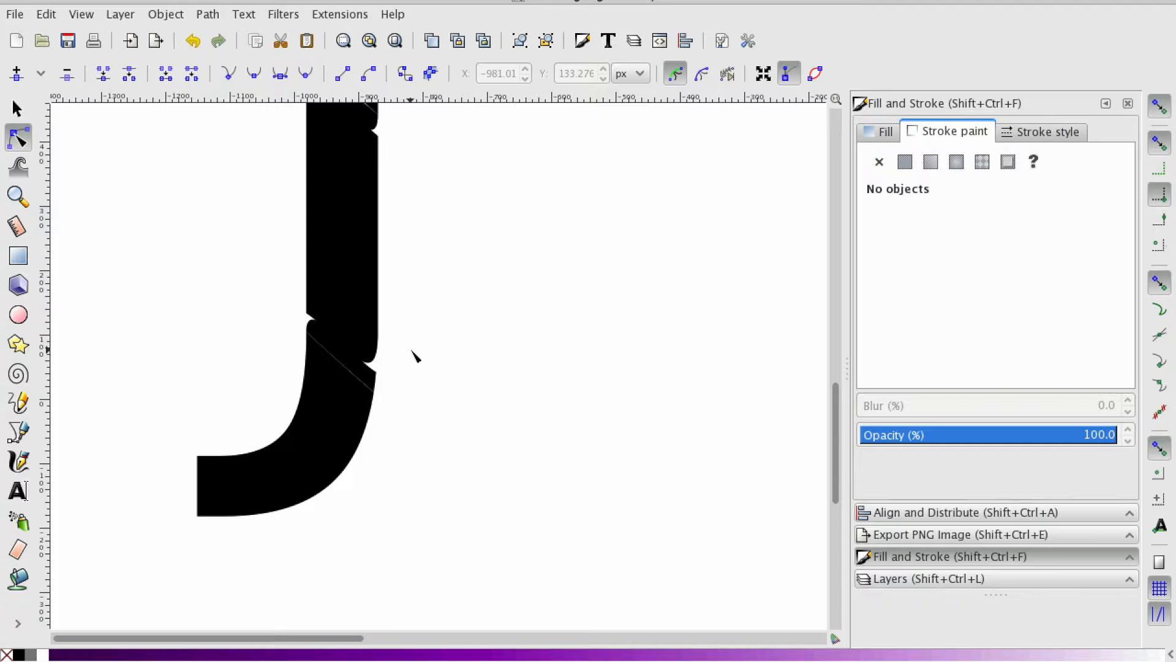
Examine the reshaped joints between the J's pieces at the upper and lower slivers
{"action": "scroll", "coordinate": [415, 356], "scroll_direction": "up", "scroll_amount": 3}
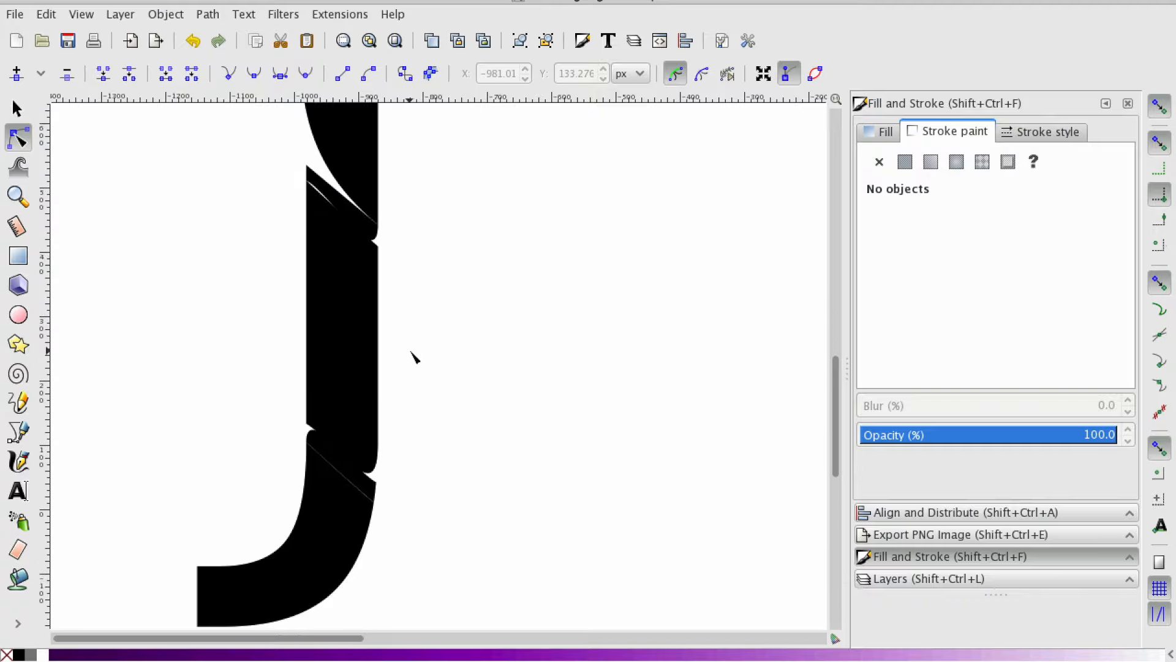
{"action": "scroll", "coordinate": [411, 352], "scroll_direction": "down", "scroll_amount": 2}
{"action": "left_click", "coordinate": [342, 387]}
{"action": "left_click", "coordinate": [335, 393]}
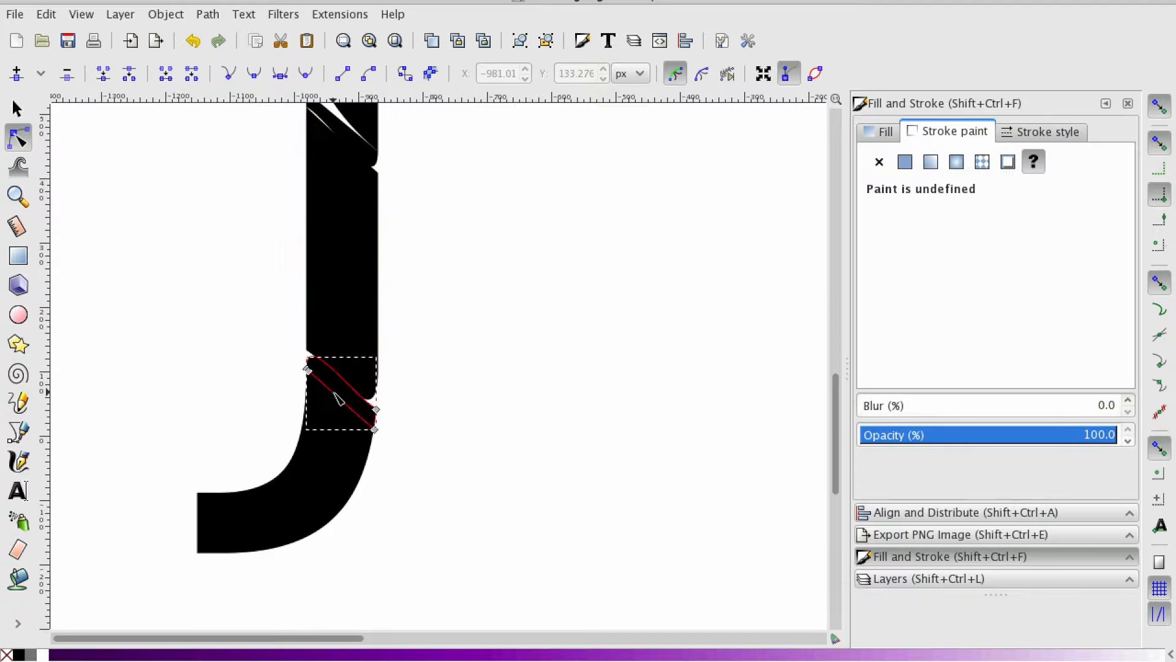
{"action": "left_click", "coordinate": [435, 397]}
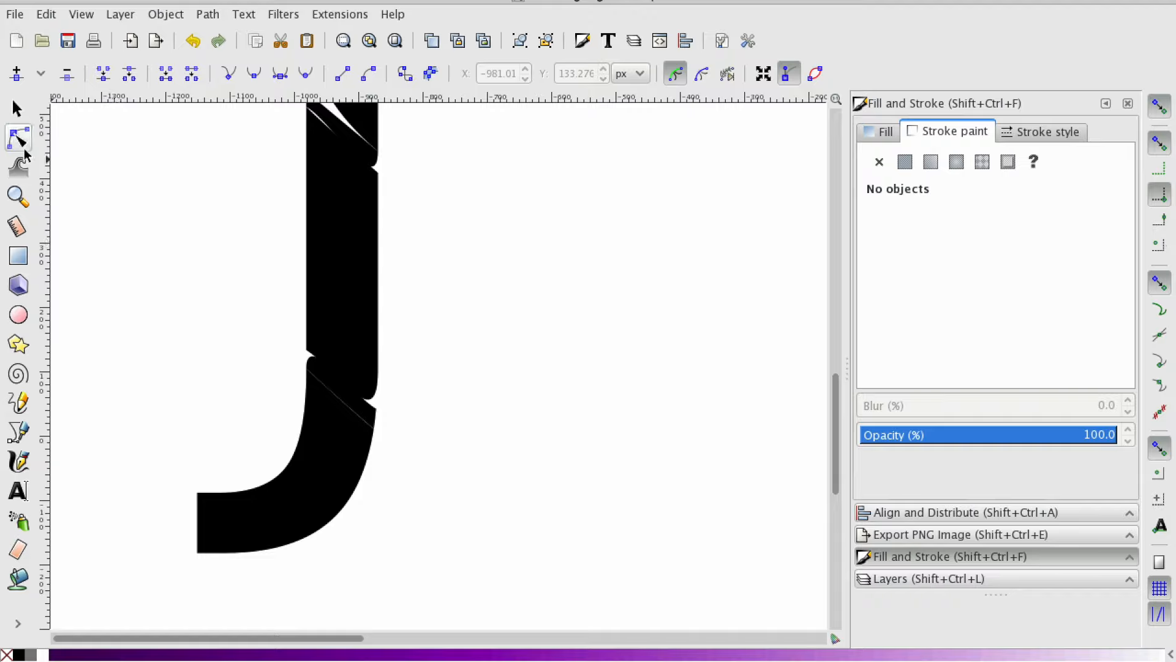
{"action": "scroll", "coordinate": [184, 216], "scroll_direction": "up", "scroll_amount": 5}
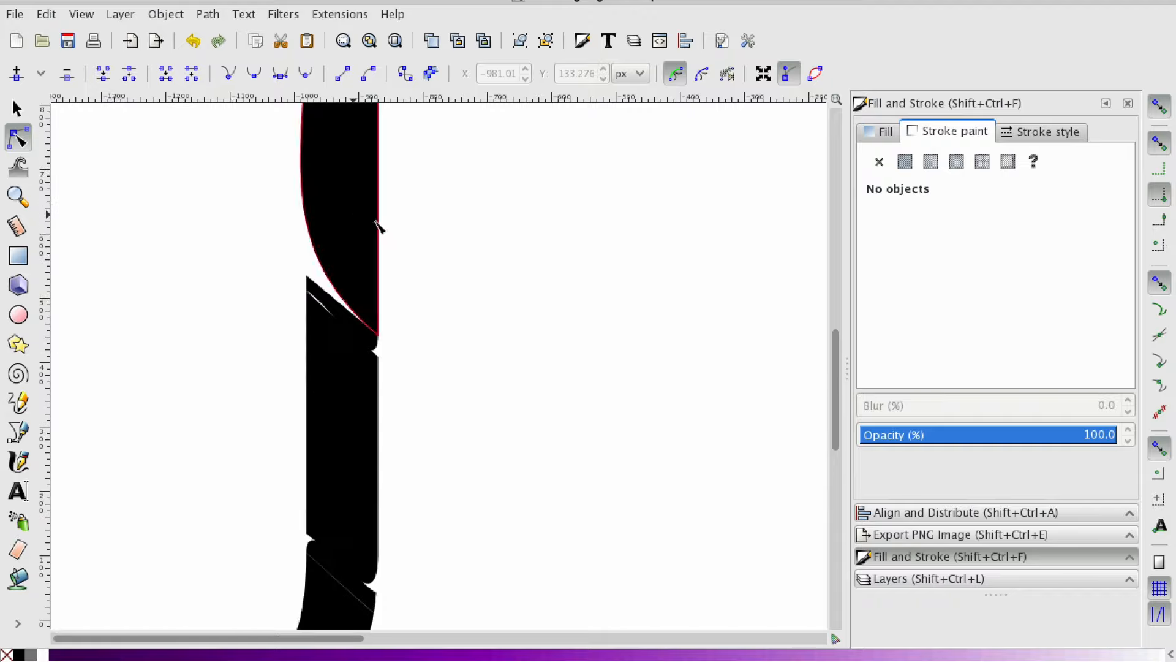
{"action": "scroll", "coordinate": [279, 233], "scroll_direction": "down", "scroll_amount": 6}
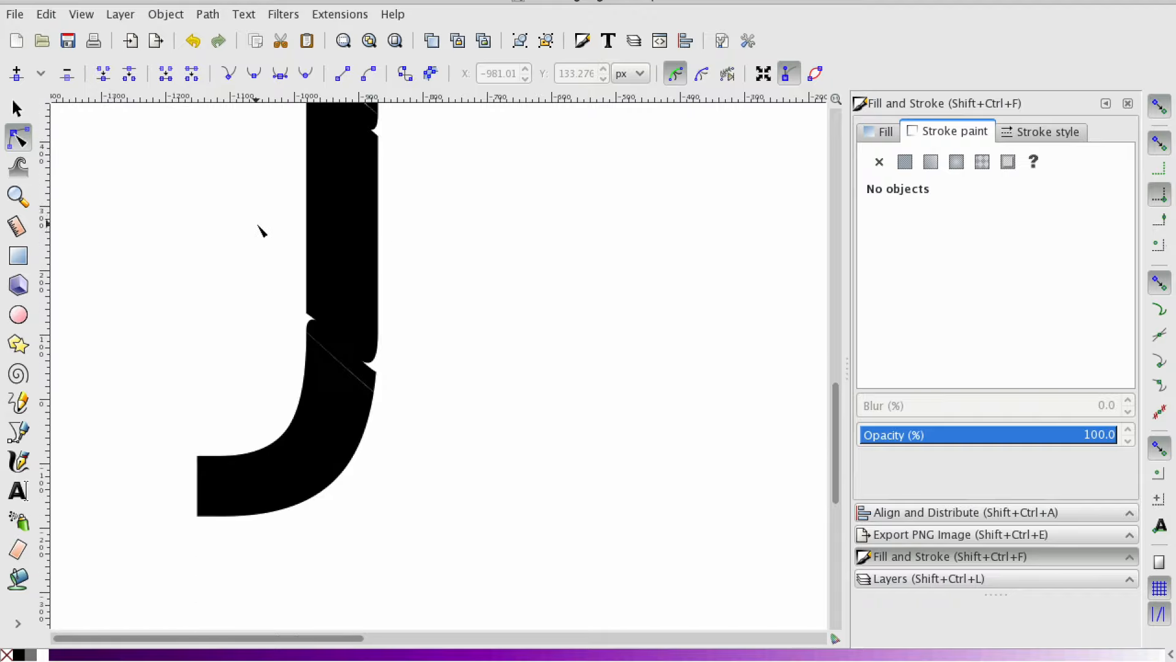
{"action": "scroll", "coordinate": [265, 244], "scroll_direction": "up", "scroll_amount": 6}
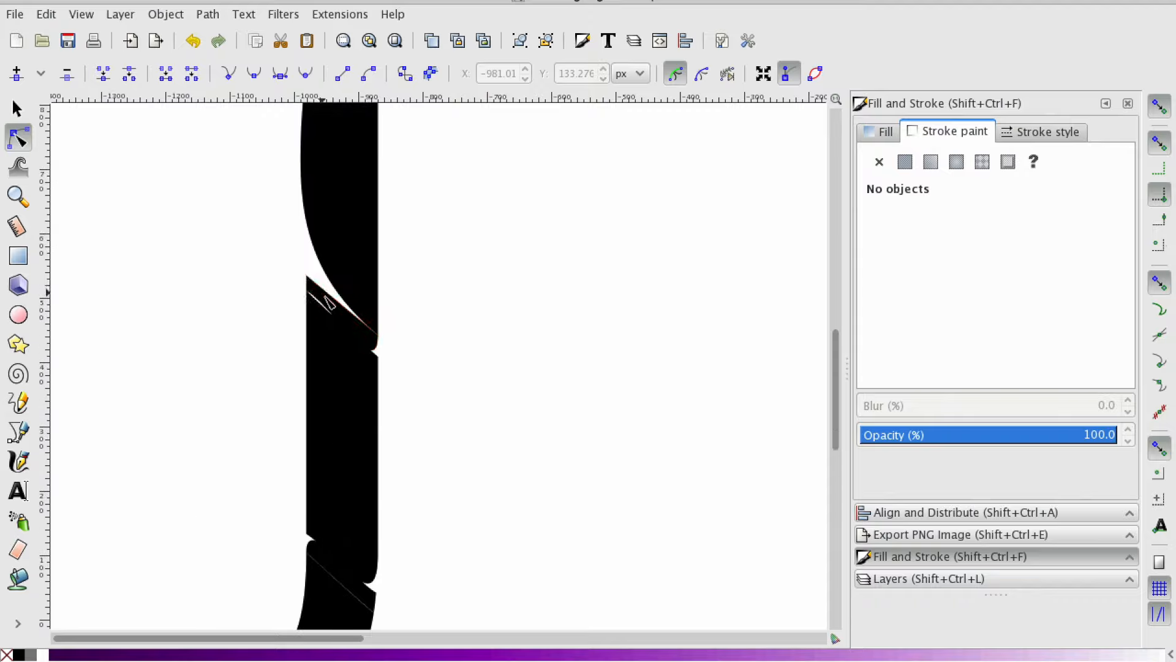
{"action": "scroll", "coordinate": [334, 315], "scroll_direction": "down", "scroll_amount": 6}
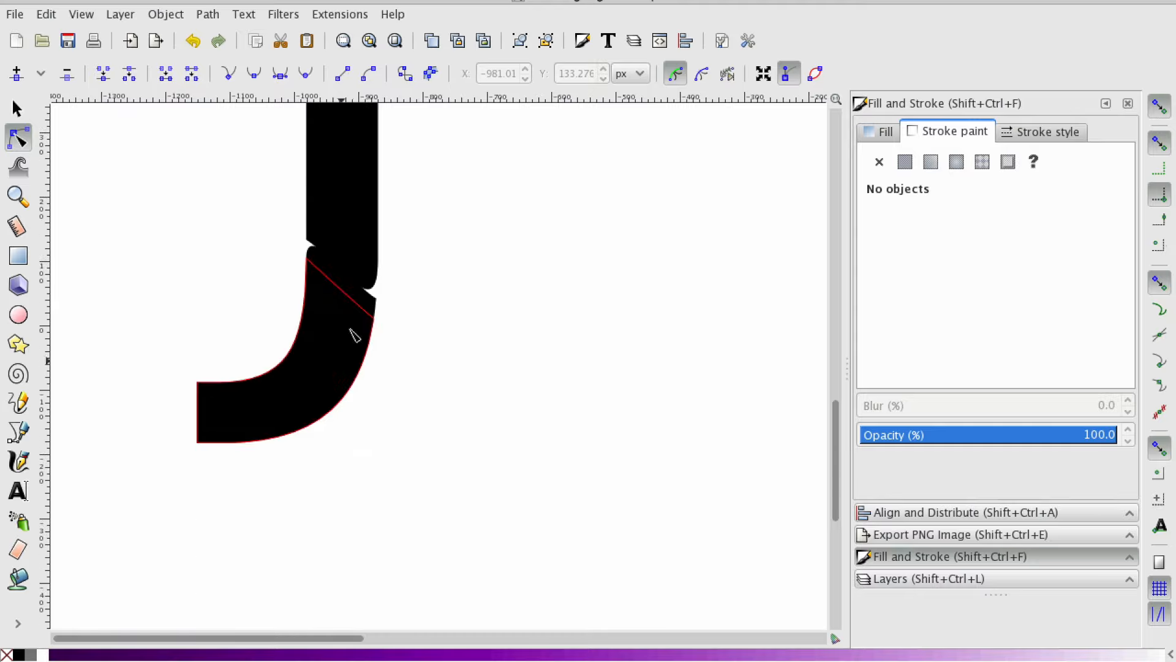
{"action": "scroll", "coordinate": [105, 206], "scroll_direction": "up", "scroll_amount": 2}
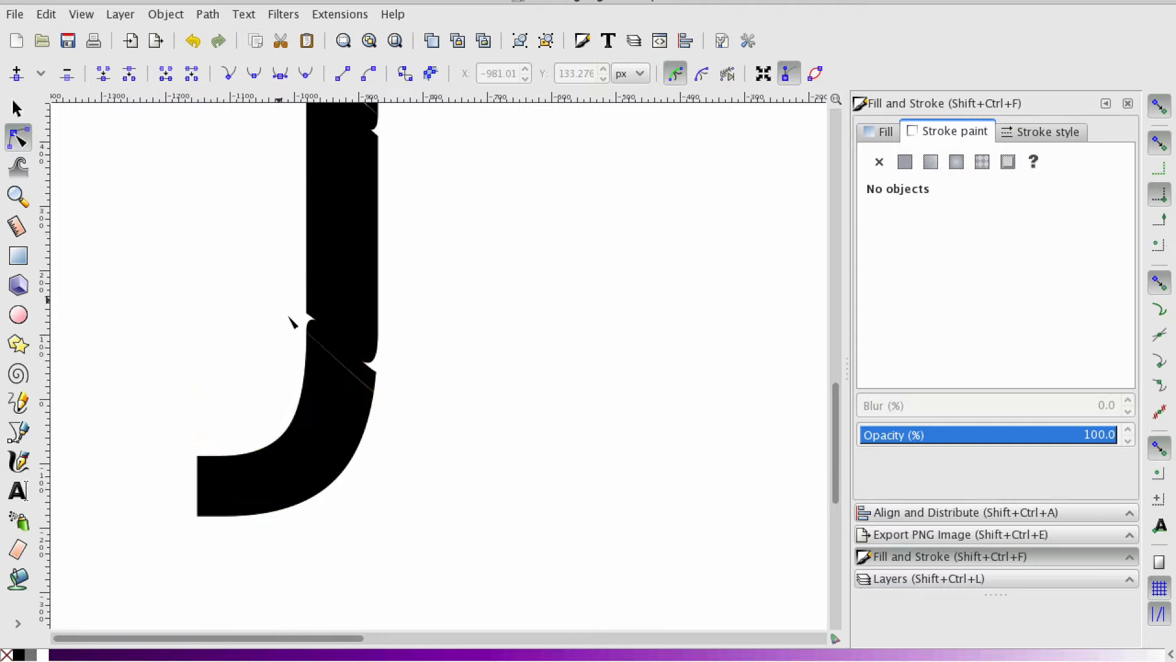
Bend the middle piece's lower edge and the lower sliver's upper edge into long curves separated by a diagonal gap
{"action": "left_click", "coordinate": [321, 329]}
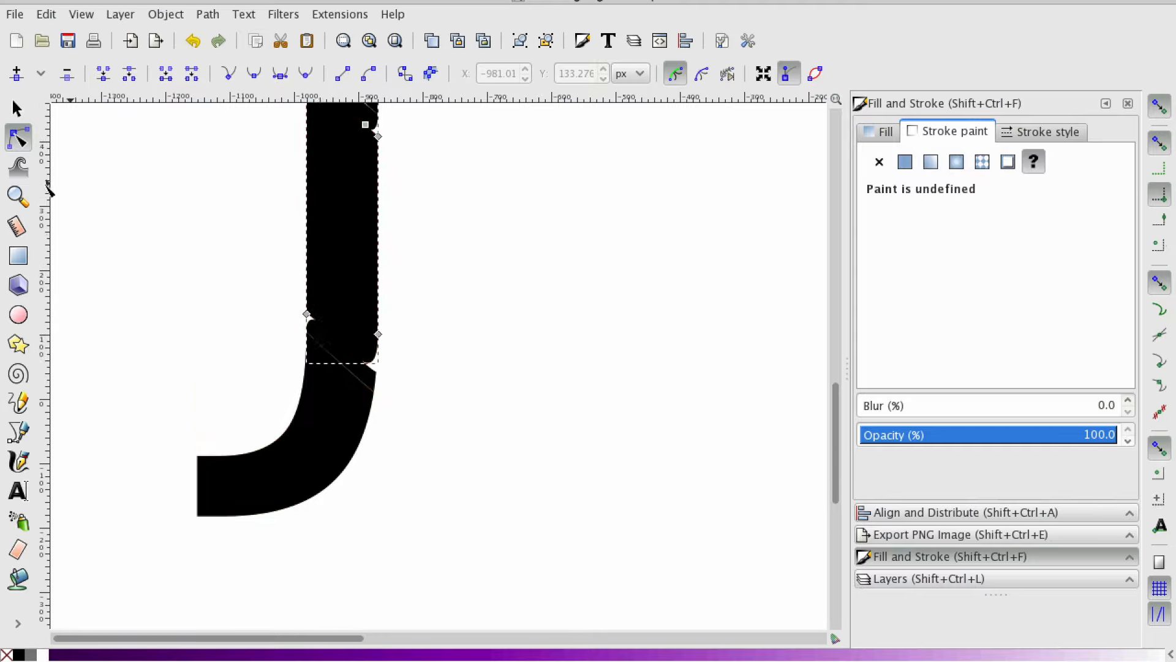
{"action": "left_click", "coordinate": [17, 196]}
{"action": "left_click", "coordinate": [307, 321]}
{"action": "left_click", "coordinate": [364, 324]}
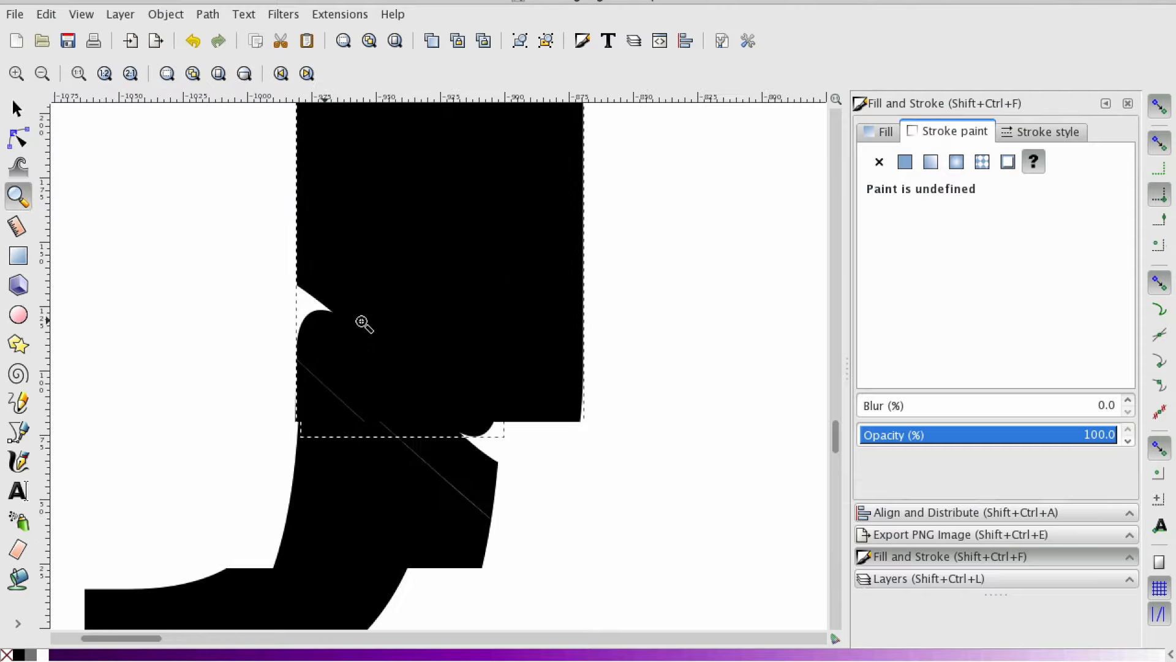
{"action": "left_click", "coordinate": [19, 140]}
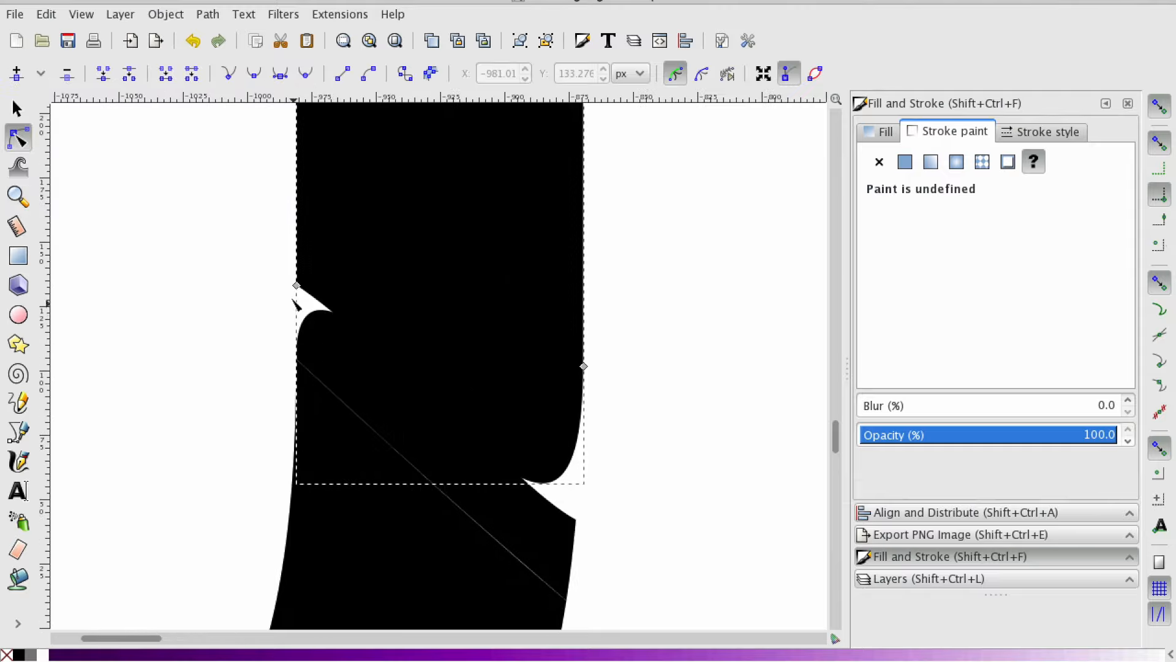
{"action": "left_click_drag", "start_coordinate": [348, 316], "coordinate": [547, 364]}
{"action": "left_click_drag", "start_coordinate": [549, 347], "coordinate": [545, 353]}
{"action": "left_click", "coordinate": [387, 363]}
{"action": "left_click_drag", "start_coordinate": [405, 371], "coordinate": [392, 391]}
{"action": "left_click", "coordinate": [567, 479]}
{"action": "left_click", "coordinate": [569, 477]}
{"action": "left_click_drag", "start_coordinate": [564, 476], "coordinate": [587, 485]}
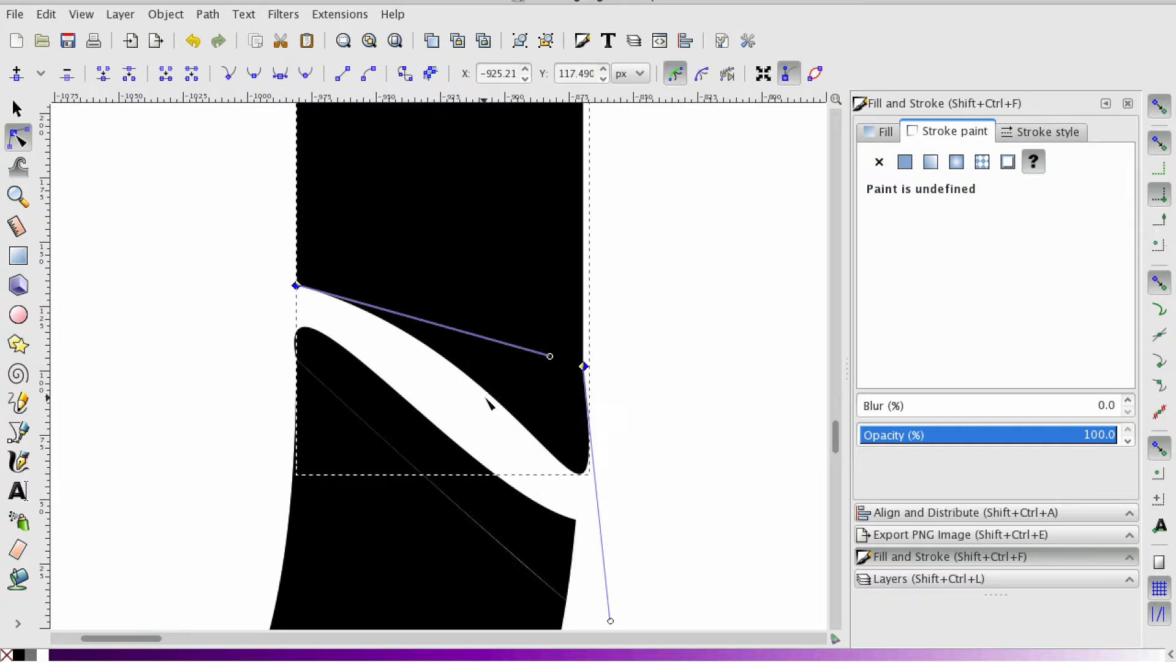
Refine the middle piece's lower curve by pulling its edge and handle so the diagonal gap below it narrows
{"action": "left_click_drag", "start_coordinate": [497, 397], "coordinate": [502, 441]}
{"action": "mouse_move", "coordinate": [589, 417]}
{"action": "left_mouse_down"}
{"action": "mouse_move", "coordinate": [605, 418]}
{"action": "mouse_move", "coordinate": [590, 413]}
{"action": "left_mouse_up"}
{"action": "scroll", "coordinate": [618, 482], "scroll_direction": "down", "scroll_amount": 2}
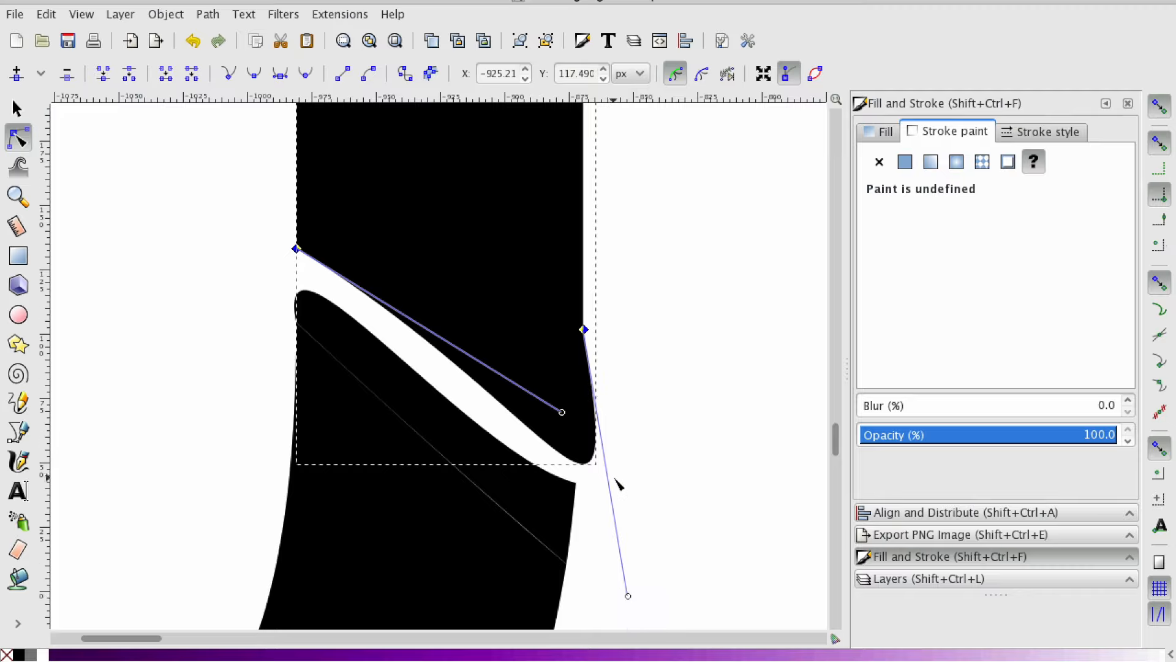
{"action": "left_click_drag", "start_coordinate": [629, 597], "coordinate": [618, 558]}
{"action": "scroll", "coordinate": [575, 352], "scroll_direction": "up", "scroll_amount": 20}
{"action": "scroll", "coordinate": [544, 348], "scroll_direction": "down", "scroll_amount": 20}
Undo the last handle adjustment, ungroup the J's pieces and delete the upper sliver between the top and middle pieces
{"action": "left_click", "coordinate": [402, 259]}
{"action": "scroll", "coordinate": [343, 235], "scroll_direction": "up", "scroll_amount": 2}
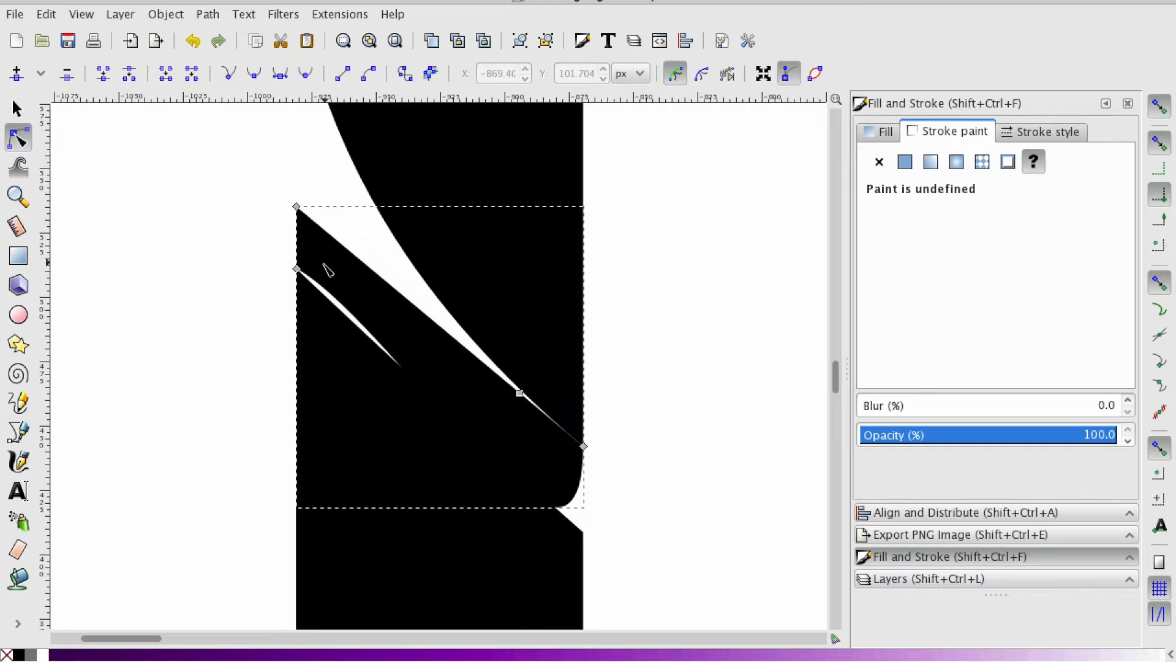
{"action": "left_click", "coordinate": [17, 108]}
{"action": "left_click", "coordinate": [341, 275]}
{"action": "left_click", "coordinate": [359, 286]}
{"action": "key", "text": "ctrl+z"}
{"action": "right_click", "coordinate": [367, 305]}
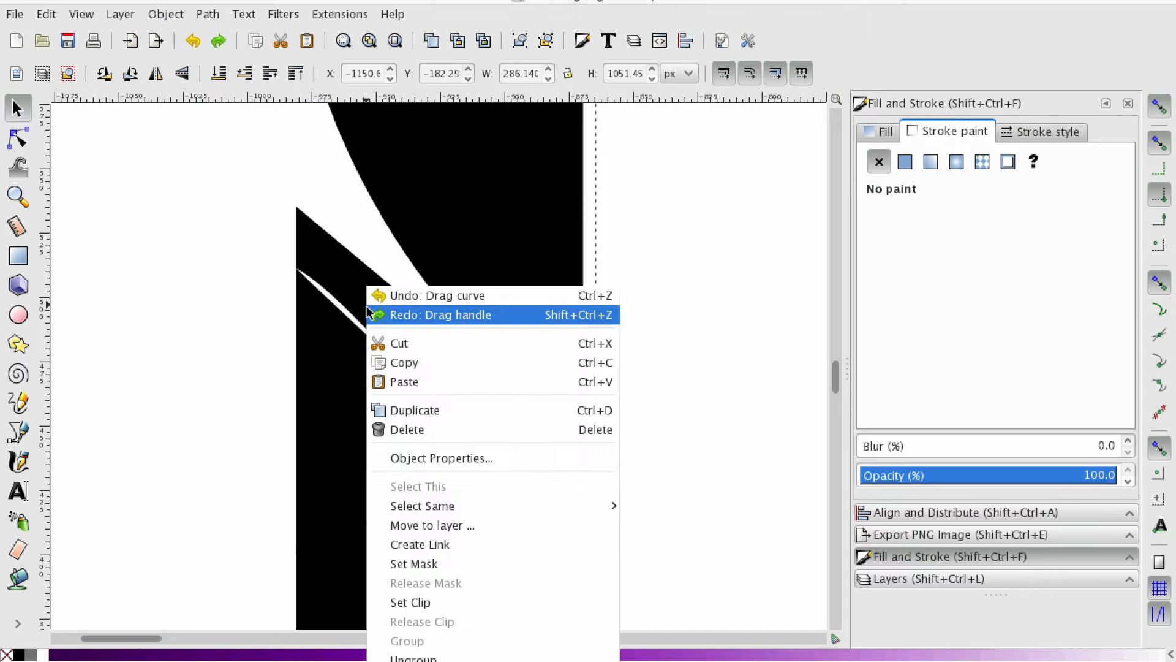
{"action": "left_click", "coordinate": [434, 656]}
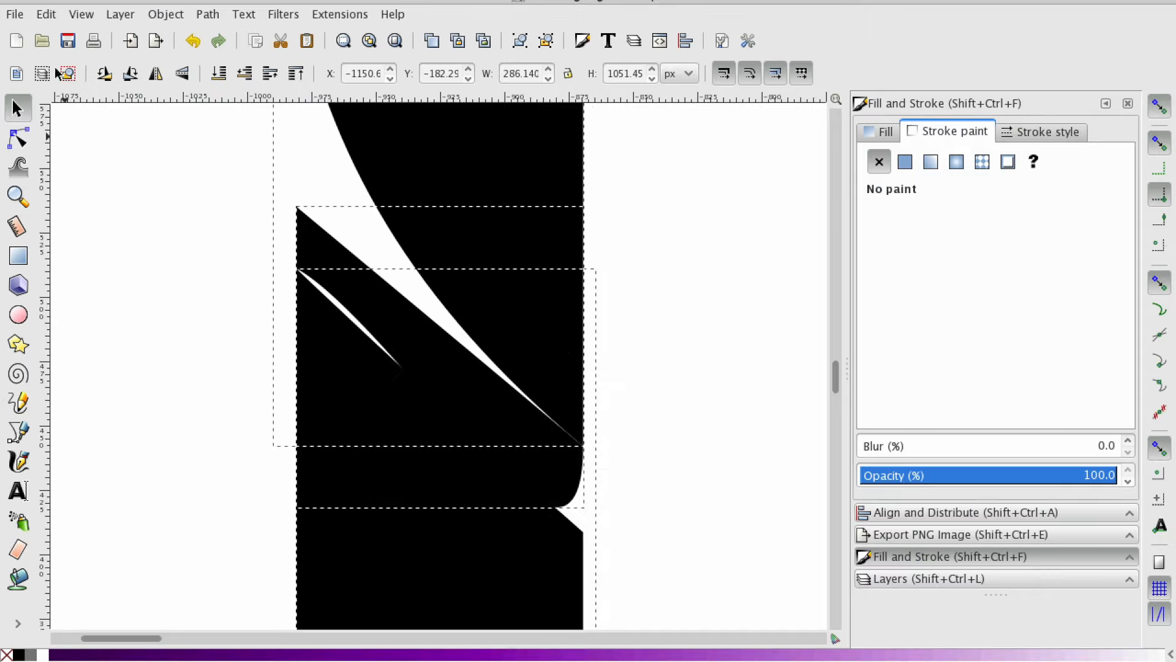
{"action": "left_click", "coordinate": [227, 300]}
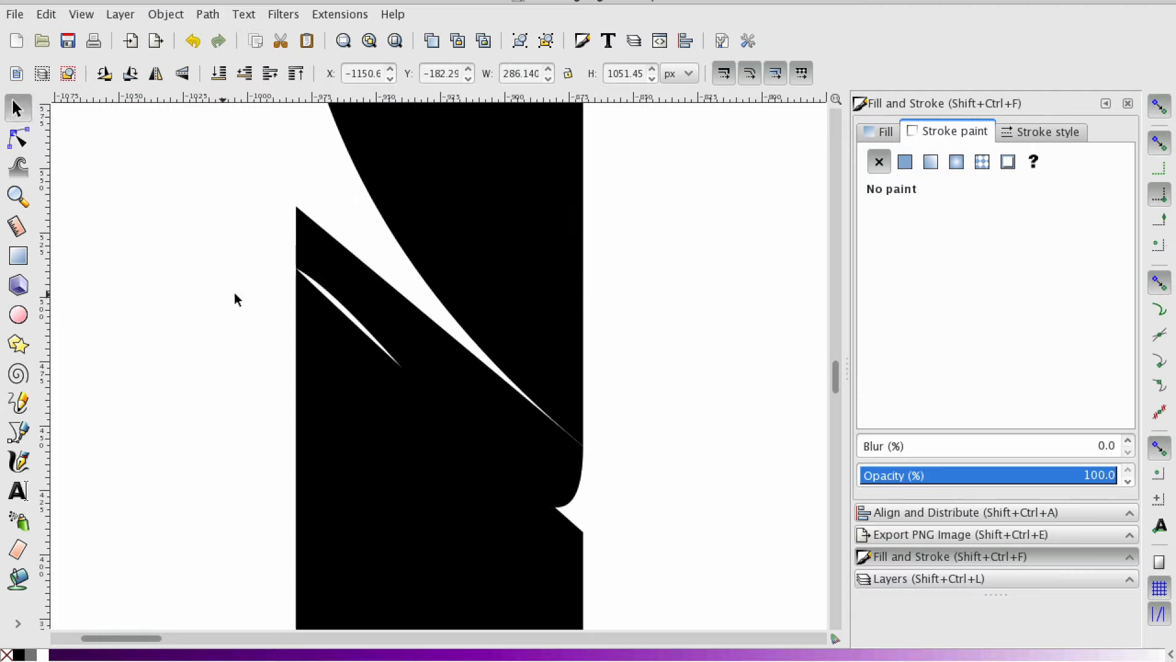
{"action": "left_click", "coordinate": [340, 278]}
{"action": "key", "text": "Delete"}
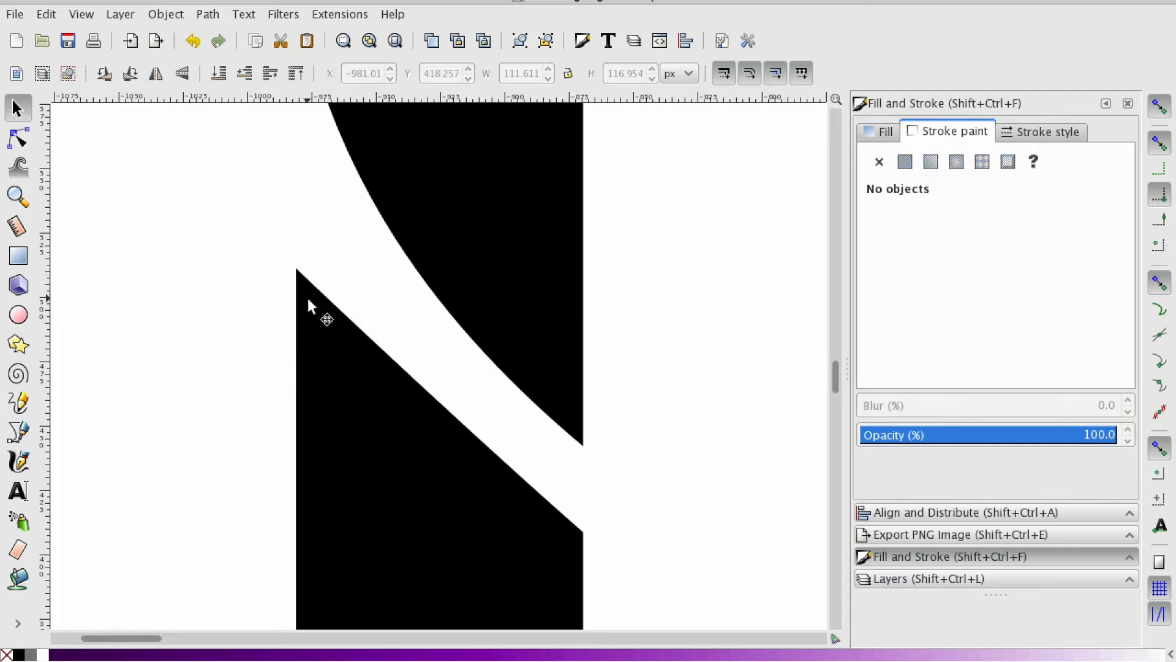
Reshape the curved lower edge of the J's top piece so it bulges more fully towards the middle piece
{"action": "left_click", "coordinate": [18, 139]}
{"action": "left_click", "coordinate": [526, 387]}
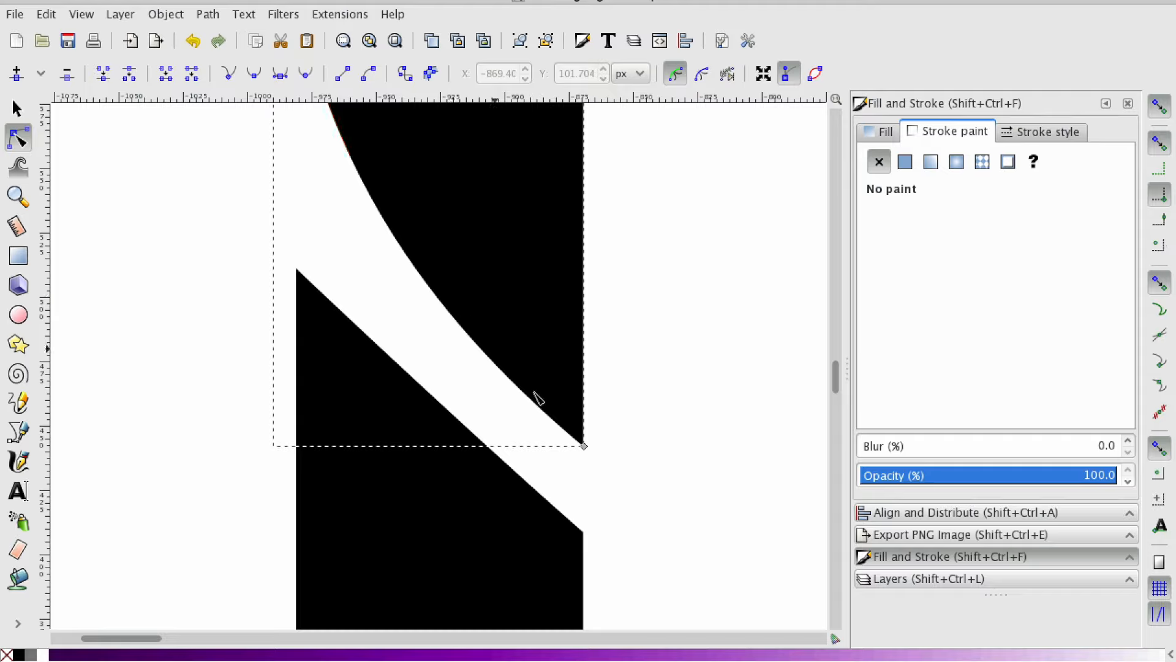
{"action": "left_click", "coordinate": [583, 446]}
{"action": "left_click", "coordinate": [356, 395]}
{"action": "left_click", "coordinate": [25, 197]}
{"action": "right_click", "coordinate": [171, 306]}
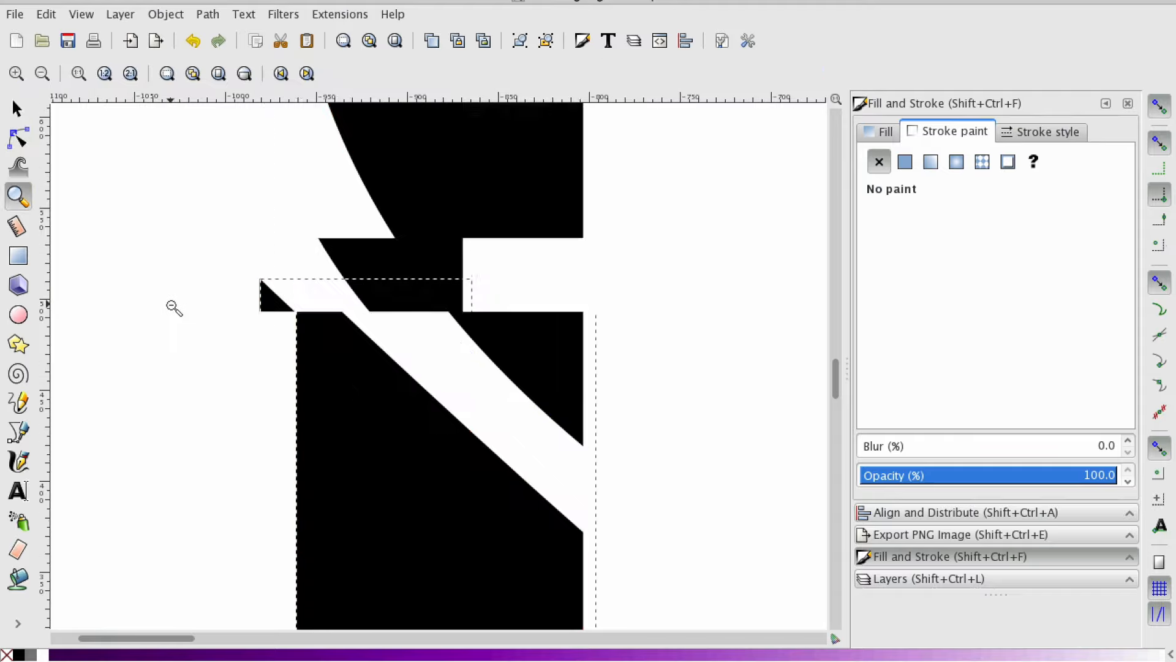
{"action": "right_click", "coordinate": [171, 307]}
{"action": "right_click", "coordinate": [171, 306]}
{"action": "right_click", "coordinate": [170, 307]}
{"action": "scroll", "coordinate": [161, 314], "scroll_direction": "down", "scroll_amount": 3}
{"action": "right_click", "coordinate": [154, 315]}
{"action": "right_click", "coordinate": [154, 316]}
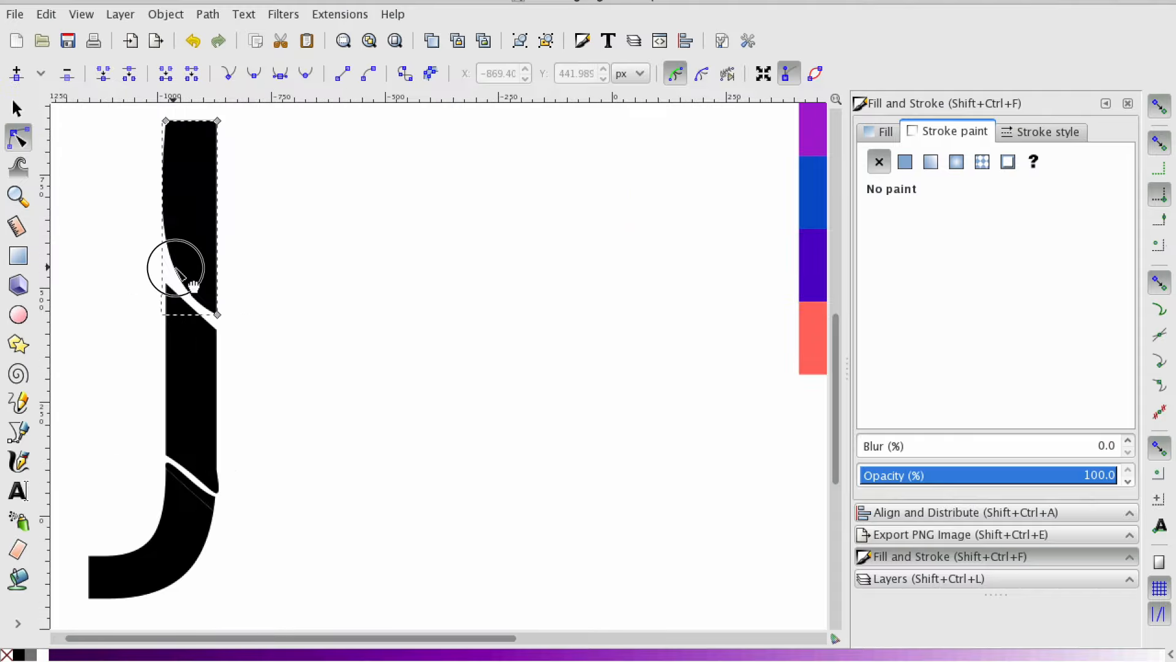
{"action": "left_click_drag", "start_coordinate": [175, 267], "coordinate": [173, 274]}
{"action": "left_click_drag", "start_coordinate": [218, 315], "coordinate": [164, 280]}
Adjust the corner node at the lower sliver's outer end, just below the middle piece's tip
{"action": "scroll", "coordinate": [223, 452], "scroll_direction": "down", "scroll_amount": 4}
{"action": "left_click", "coordinate": [184, 399]}
{"action": "left_click", "coordinate": [215, 396]}
{"action": "left_click", "coordinate": [214, 401]}
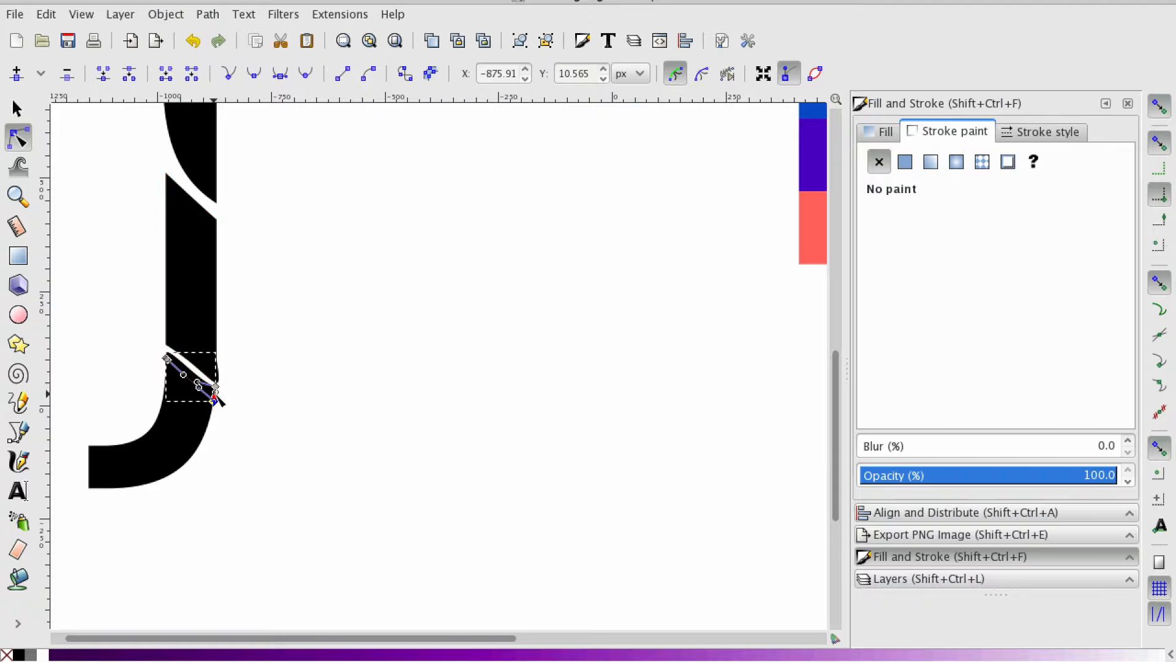
{"action": "left_click_drag", "start_coordinate": [215, 387], "coordinate": [215, 388]}
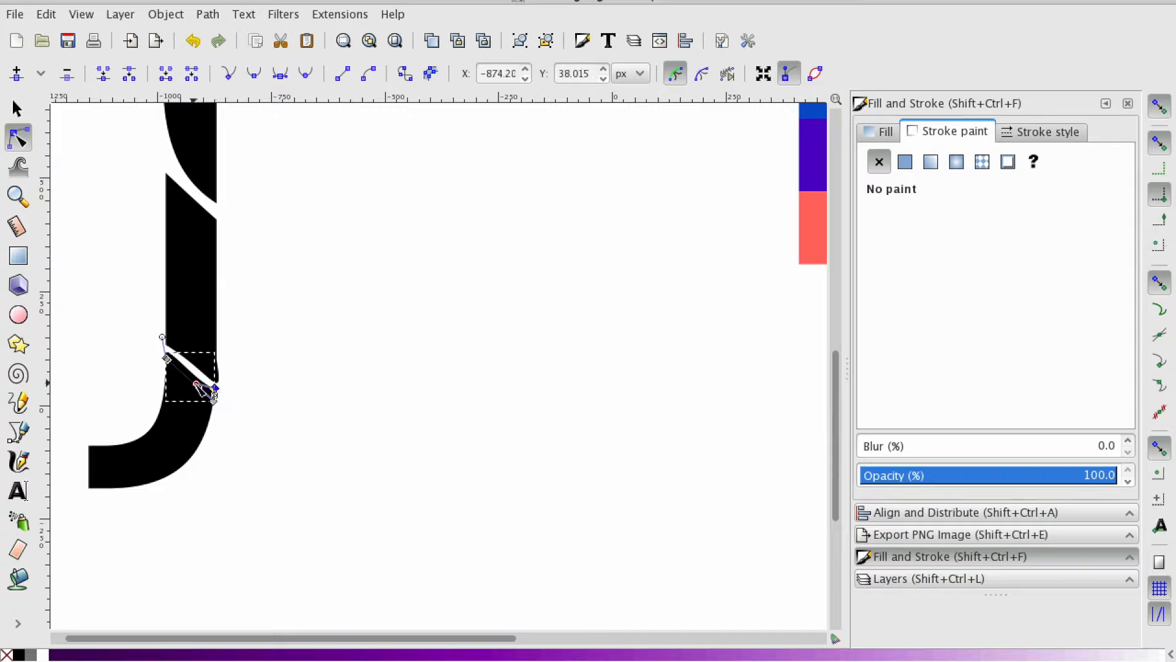
{"action": "left_click", "coordinate": [236, 358]}
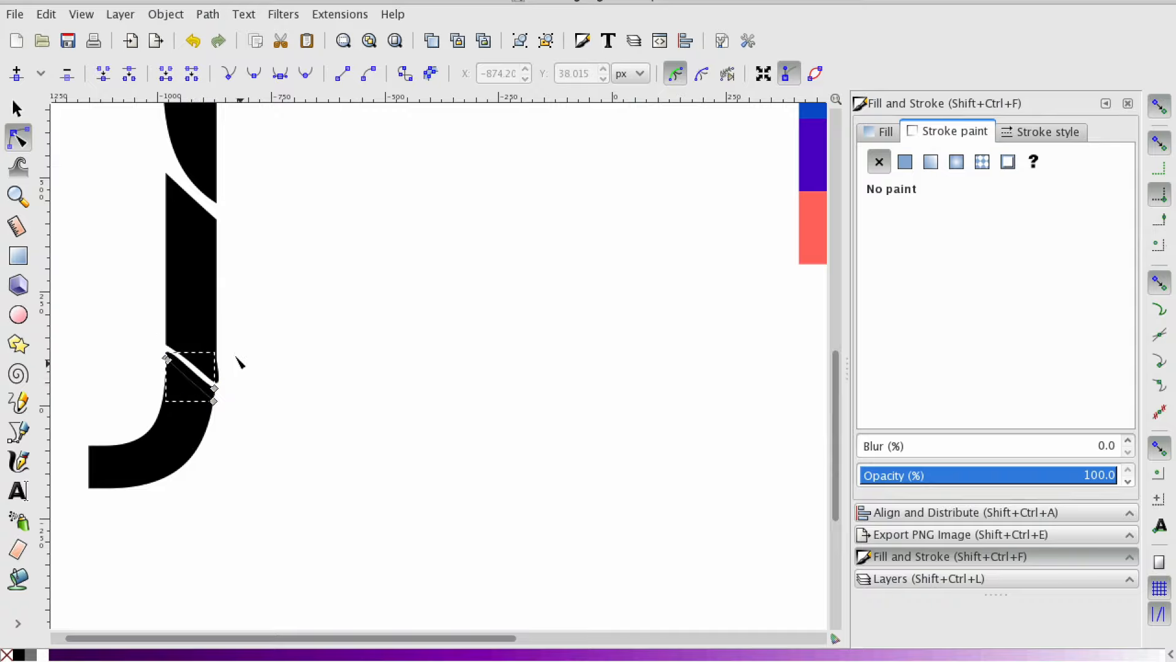
{"action": "left_click", "coordinate": [237, 334]}
{"action": "scroll", "coordinate": [187, 288], "scroll_direction": "up", "scroll_amount": 5}
{"action": "scroll", "coordinate": [185, 294], "scroll_direction": "down", "scroll_amount": 4}
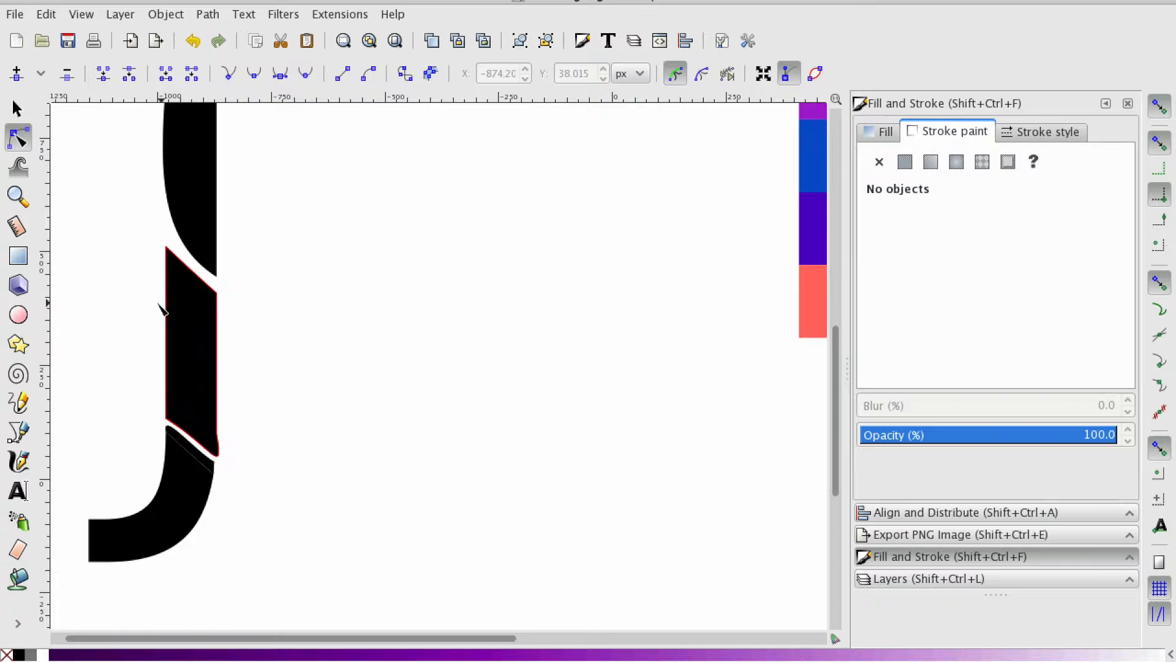
{"action": "left_click", "coordinate": [18, 196]}
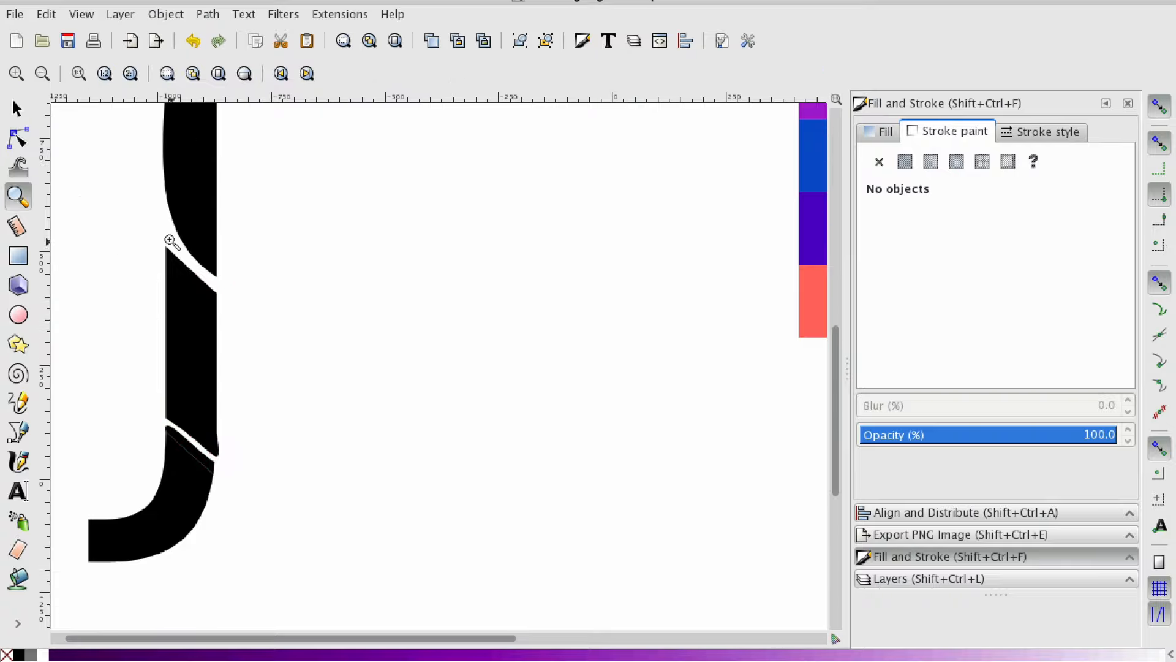
{"action": "left_click", "coordinate": [170, 242]}
{"action": "left_click", "coordinate": [170, 242]}
{"action": "left_click", "coordinate": [178, 244]}
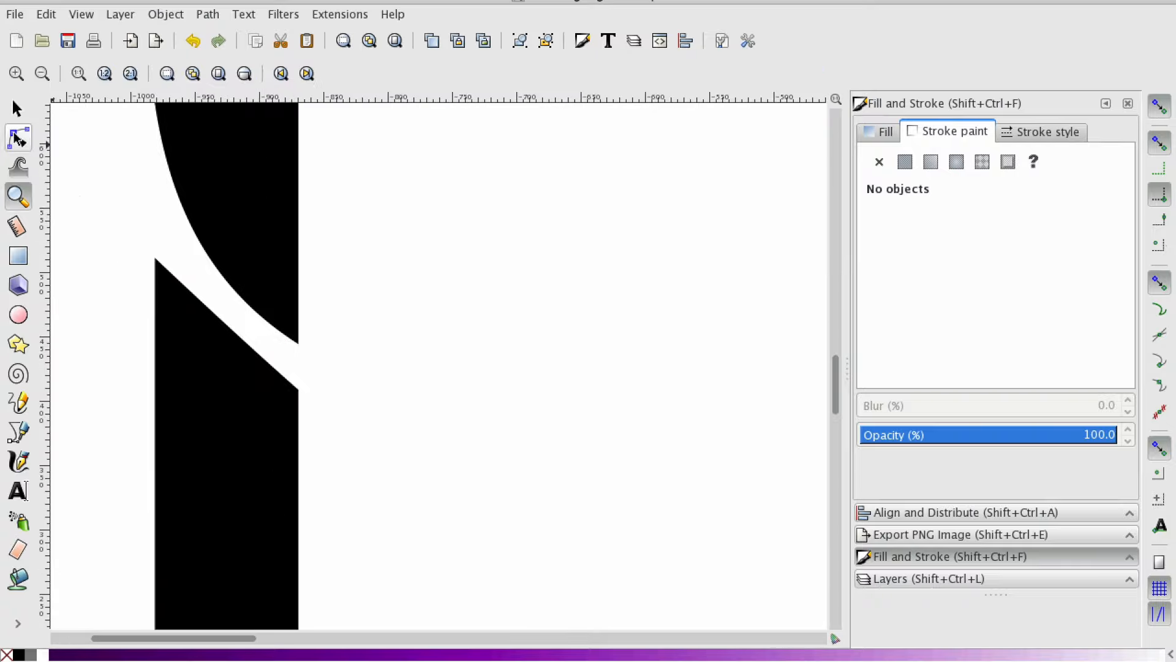
{"action": "left_click", "coordinate": [18, 432]}
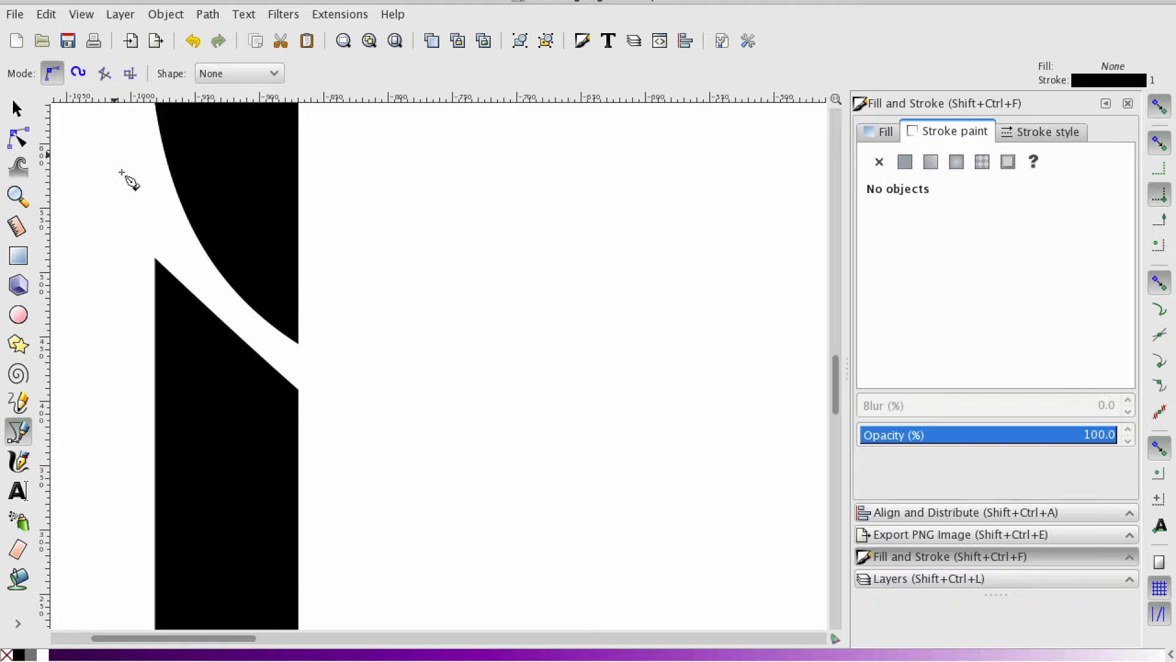
{"action": "left_click", "coordinate": [308, 404]}
{"action": "left_click", "coordinate": [423, 495]}
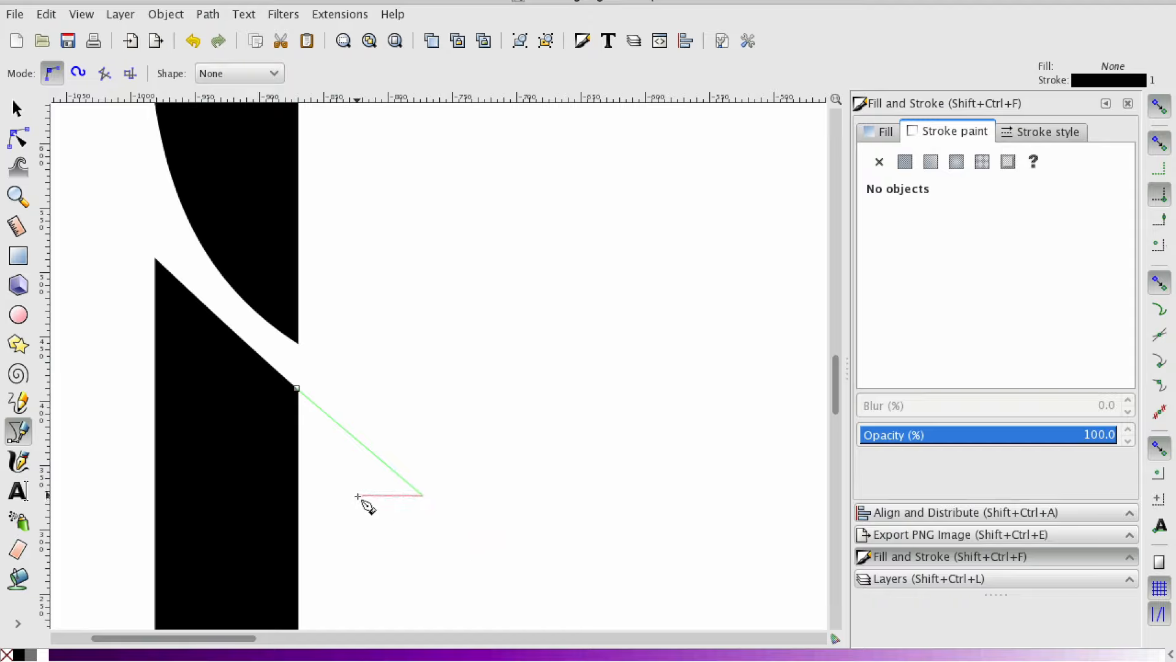
{"action": "key", "text": "Escape"}
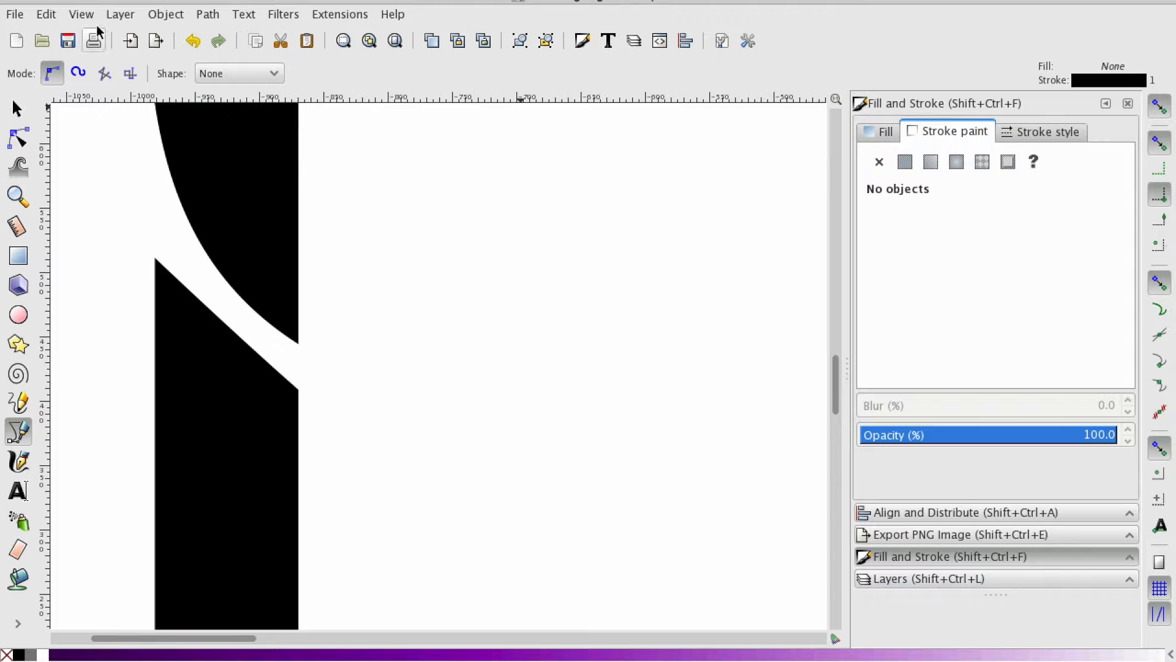
{"action": "left_click", "coordinate": [82, 14]}
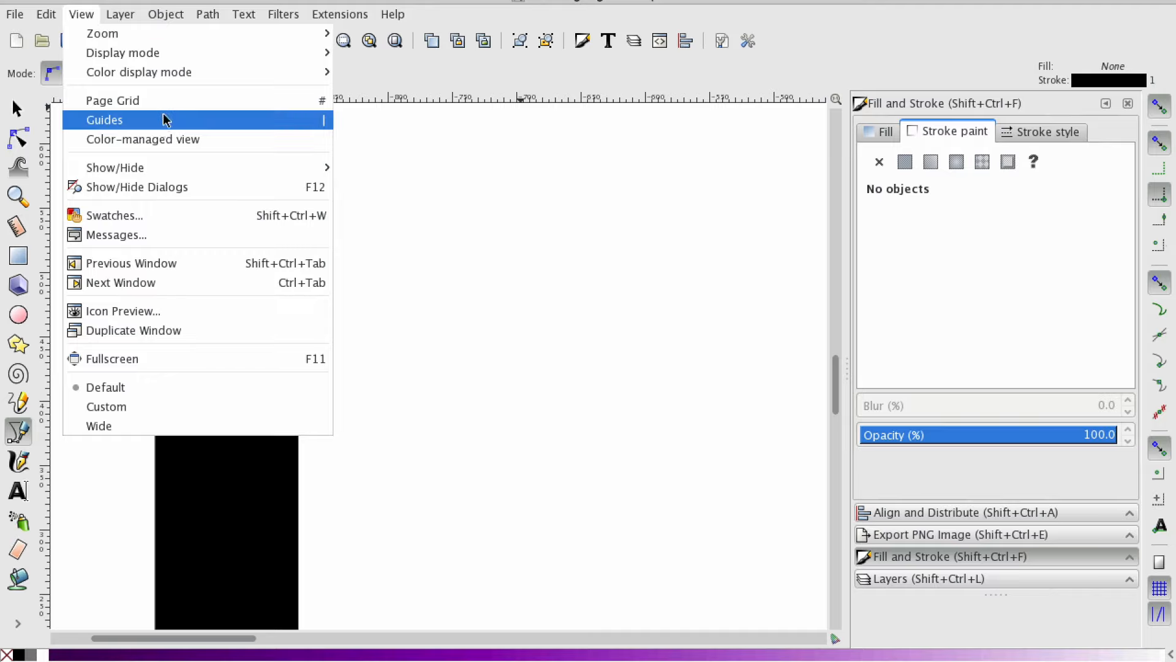
{"action": "mouse_move", "coordinate": [186, 169]}
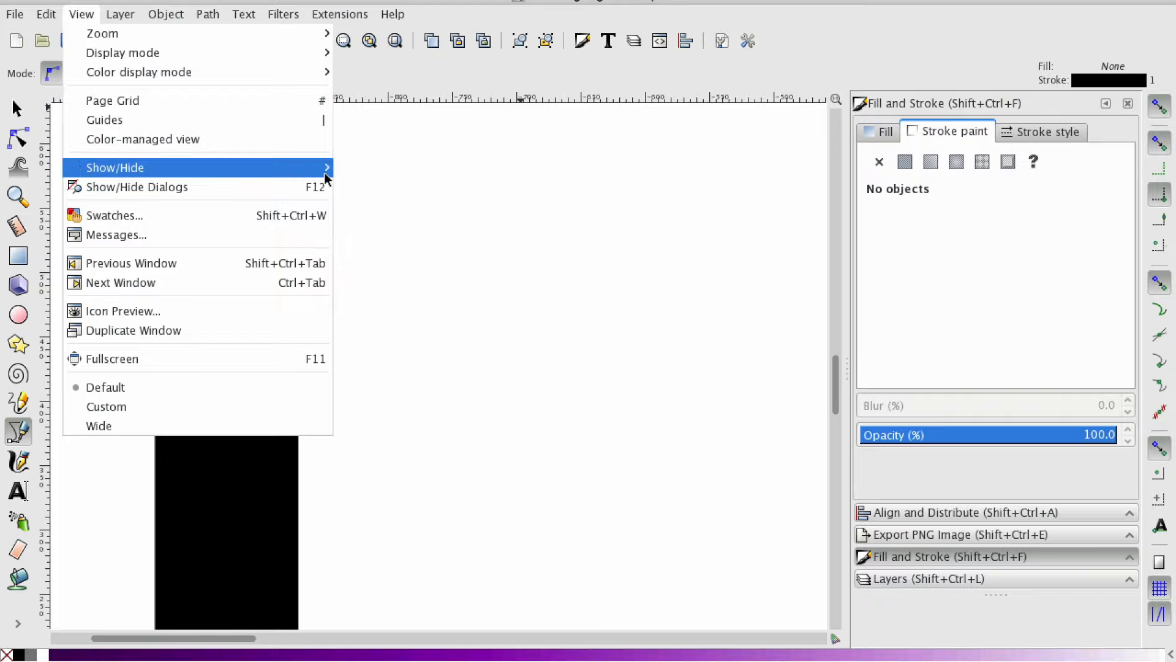
{"action": "mouse_move", "coordinate": [326, 178]}
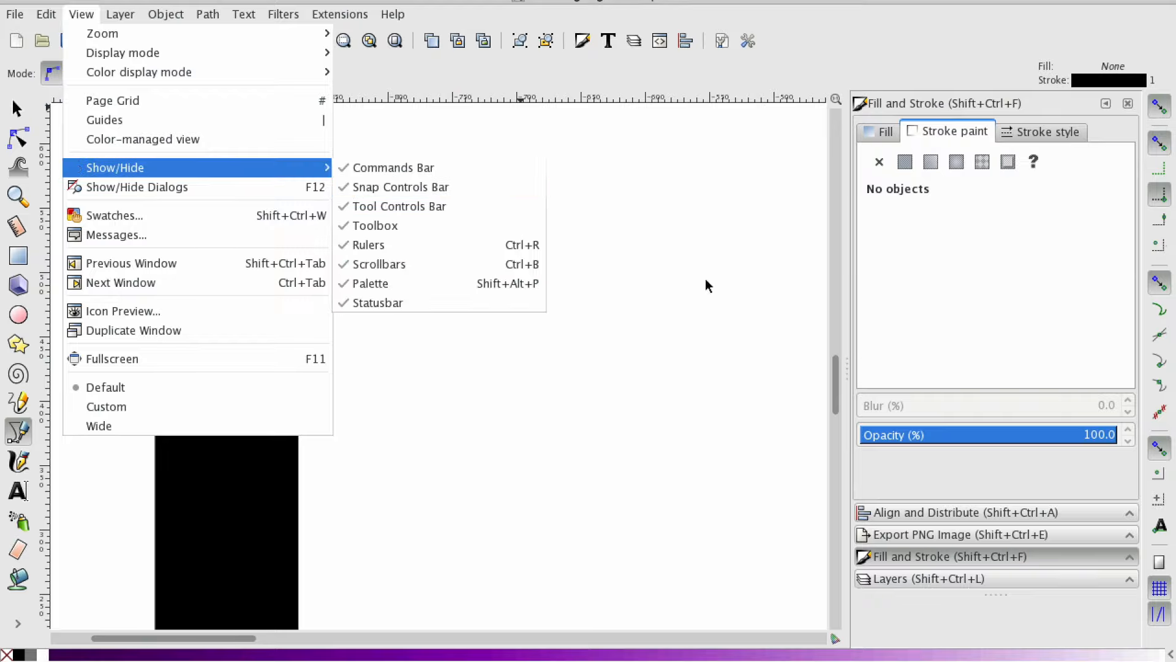
{"action": "left_click", "coordinate": [435, 426]}
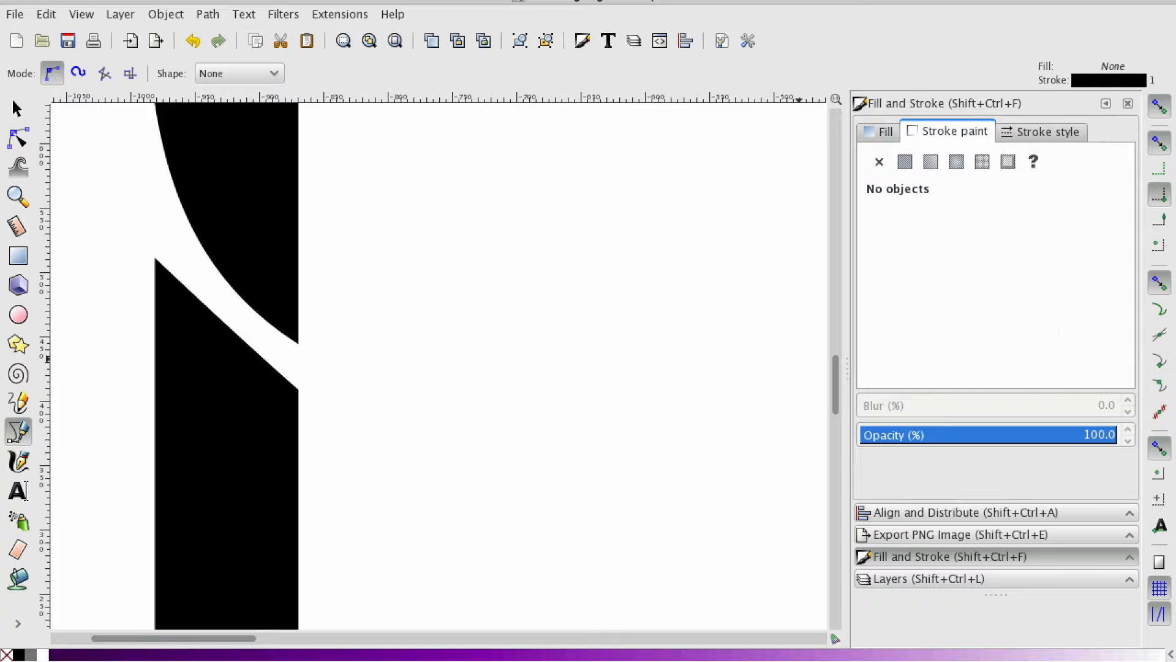
Enable snapping to path intersections, cusp nodes and smooth nodes
{"action": "left_click", "coordinate": [1158, 335]}
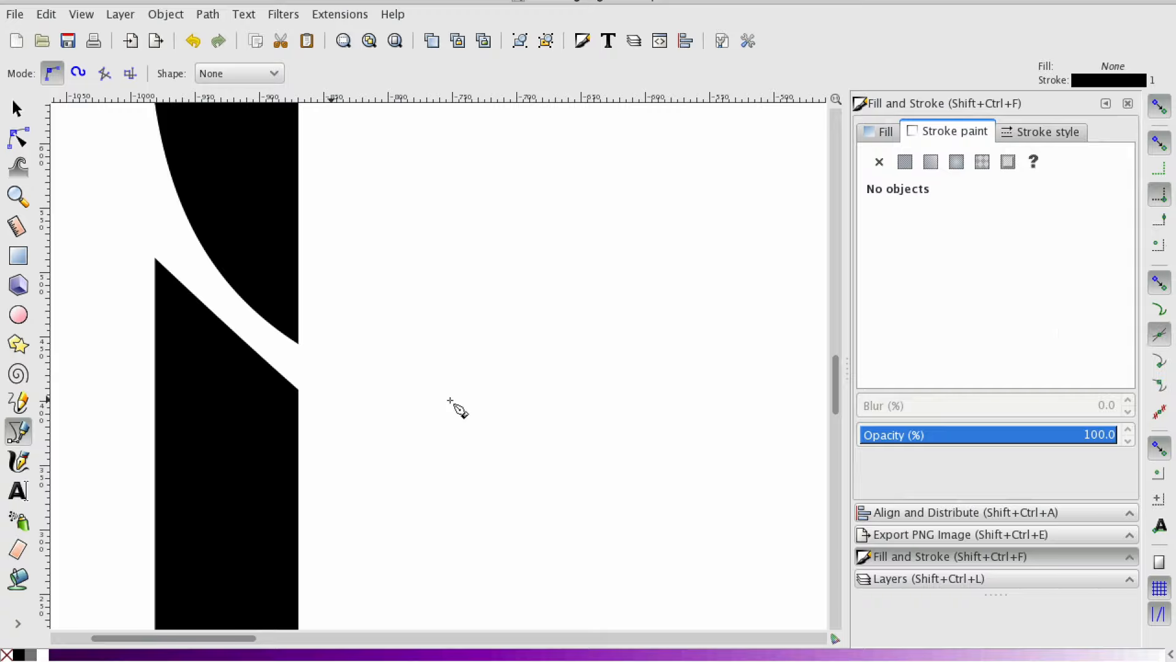
{"action": "left_click", "coordinate": [1159, 362]}
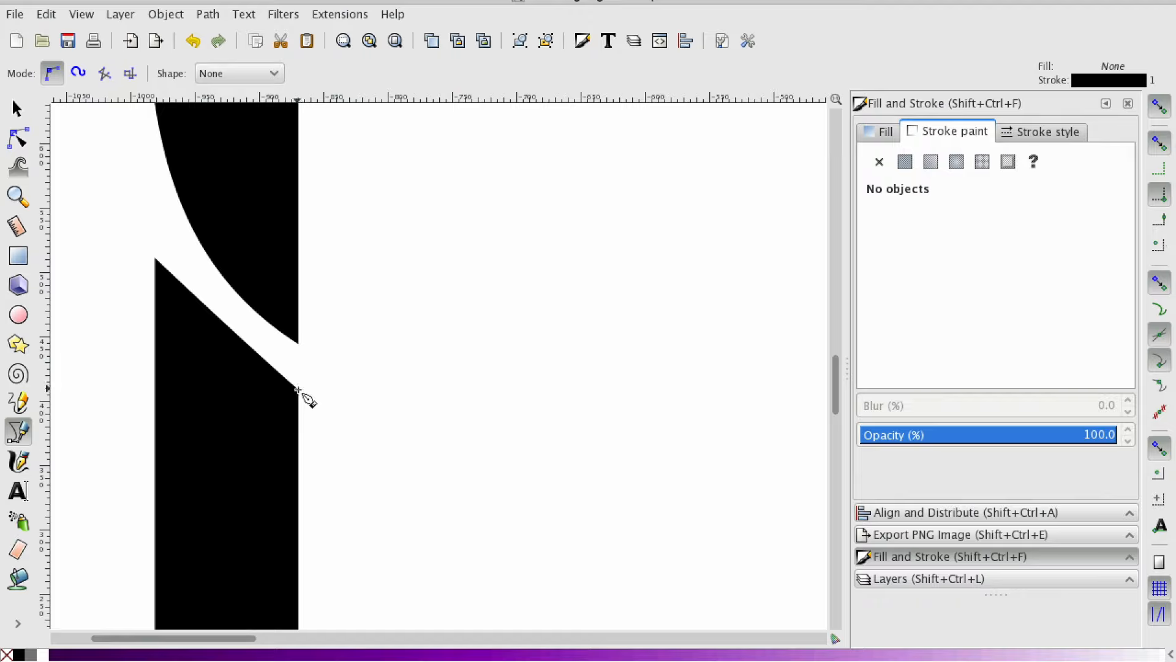
{"action": "scroll", "coordinate": [298, 390], "scroll_direction": "down", "scroll_amount": 3}
Draw a closed leaf-and-stem outline with the Pen tool, starting from the outer end of the middle piece's diagonal upper edge
{"action": "left_click", "coordinate": [299, 316]}
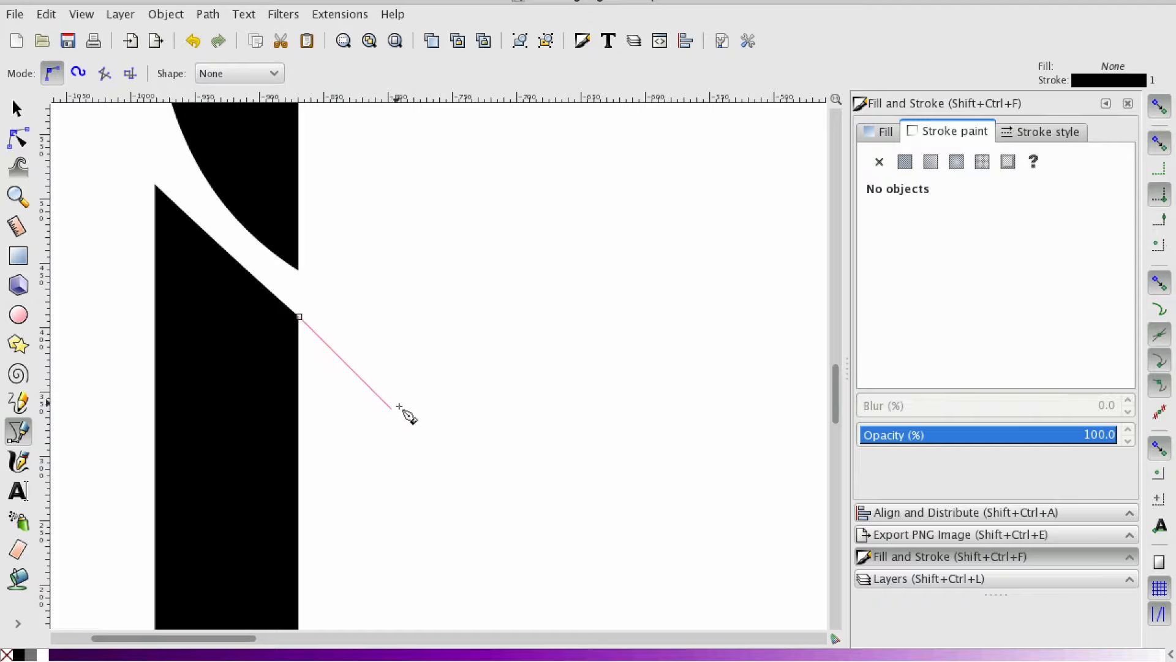
{"action": "left_click", "coordinate": [410, 428]}
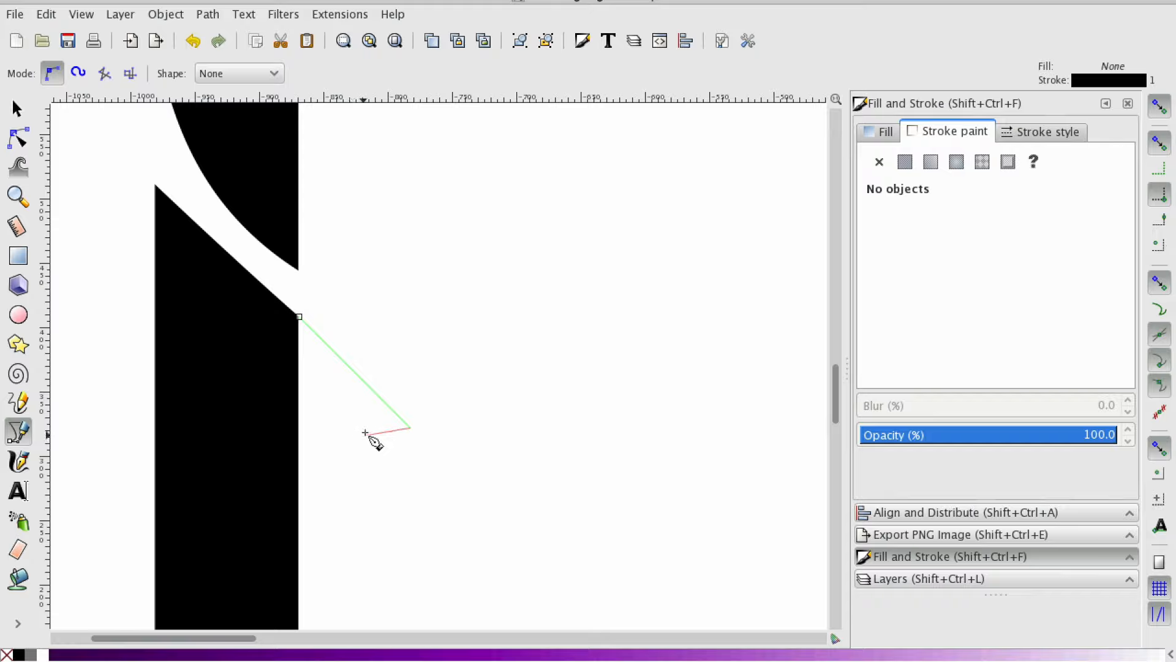
{"action": "left_click_drag", "start_coordinate": [366, 433], "coordinate": [325, 388]}
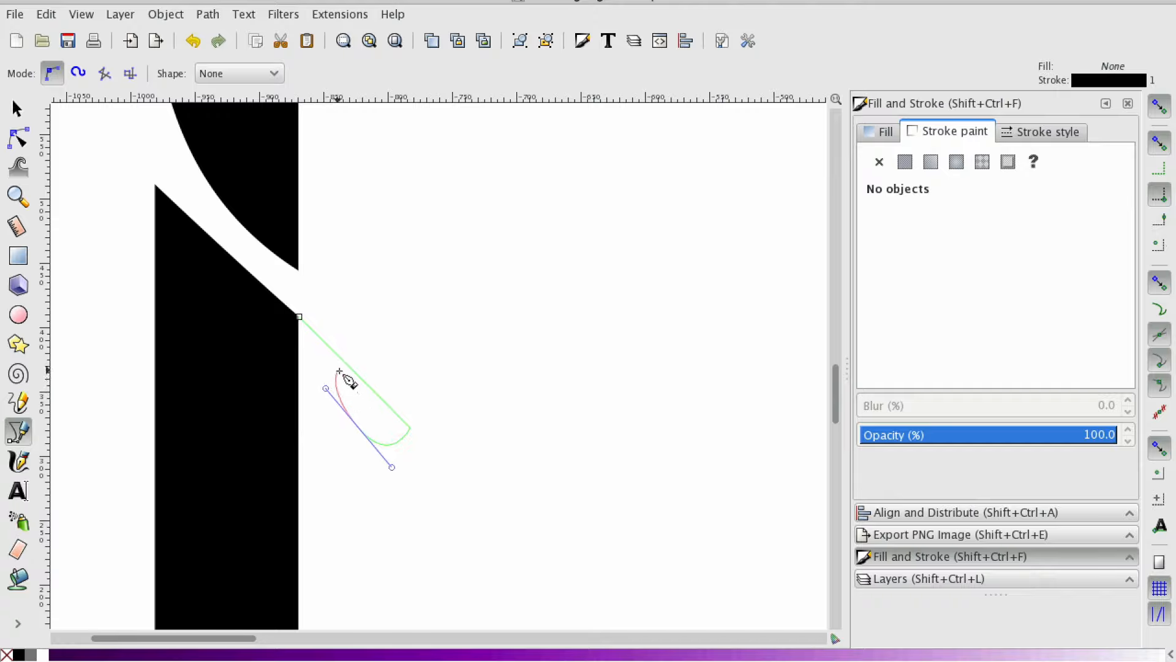
{"action": "left_click", "coordinate": [343, 362]}
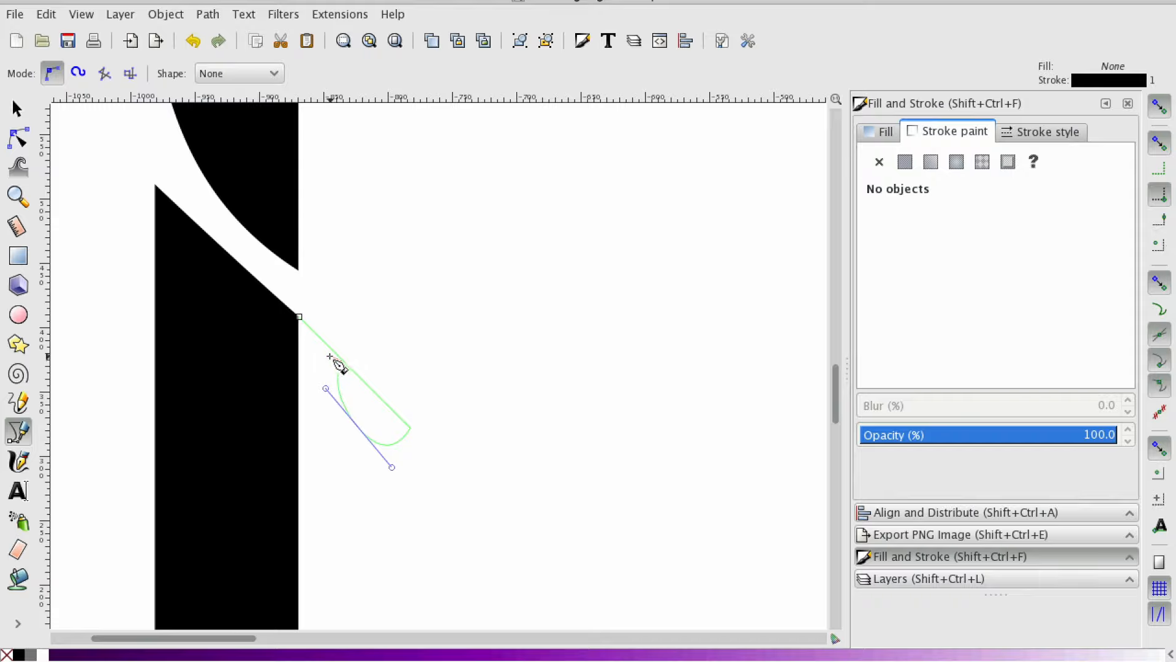
{"action": "left_click", "coordinate": [287, 333]}
{"action": "left_click", "coordinate": [302, 323]}
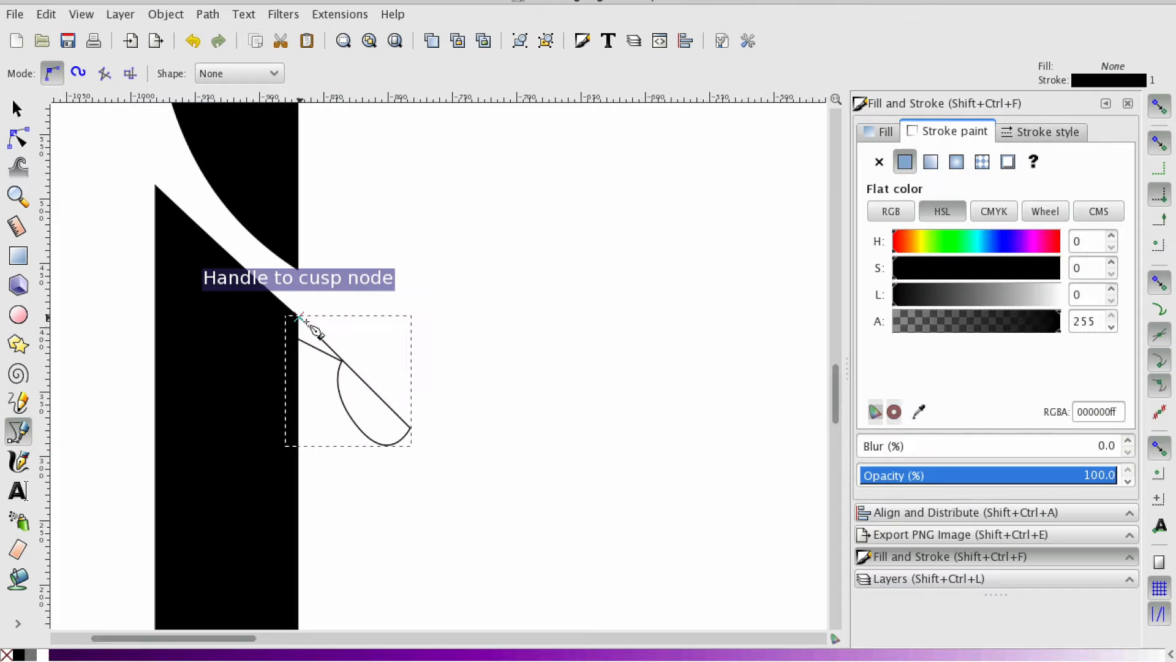
Shift the leaf's lower curve node and the node joining stem and leaf further along towards the leaf's tip
{"action": "left_click", "coordinate": [18, 139]}
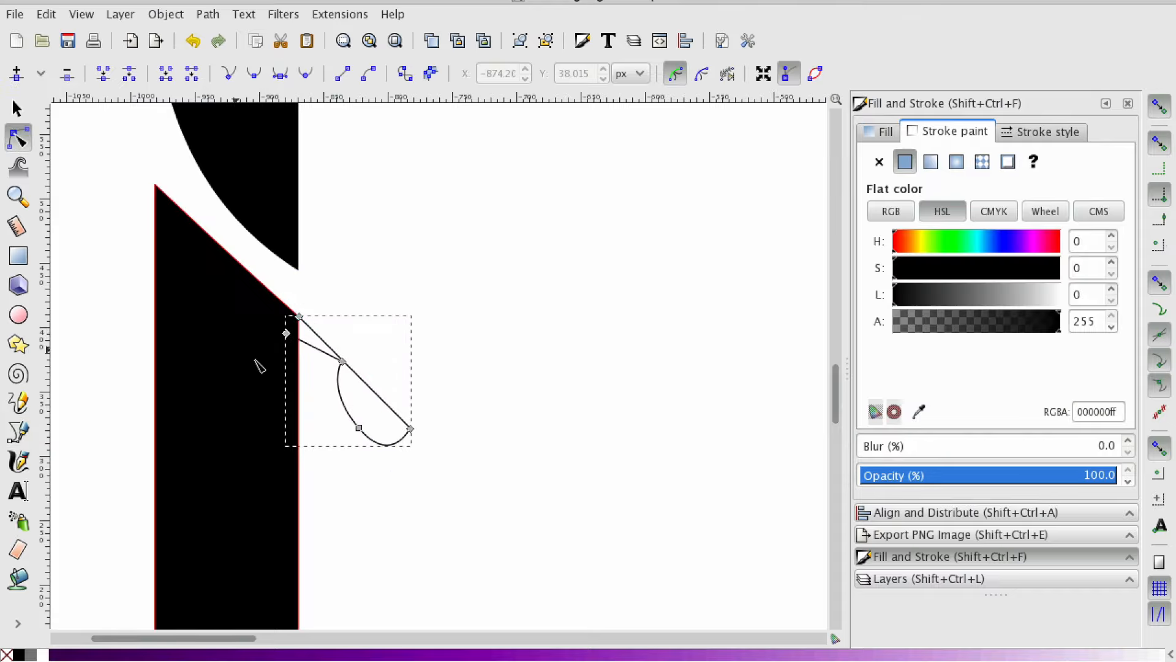
{"action": "left_click", "coordinate": [359, 428]}
{"action": "mouse_move", "coordinate": [359, 429]}
{"action": "left_mouse_down"}
{"action": "mouse_move", "coordinate": [400, 476]}
{"action": "mouse_move", "coordinate": [402, 452]}
{"action": "mouse_move", "coordinate": [375, 442]}
{"action": "left_mouse_up"}
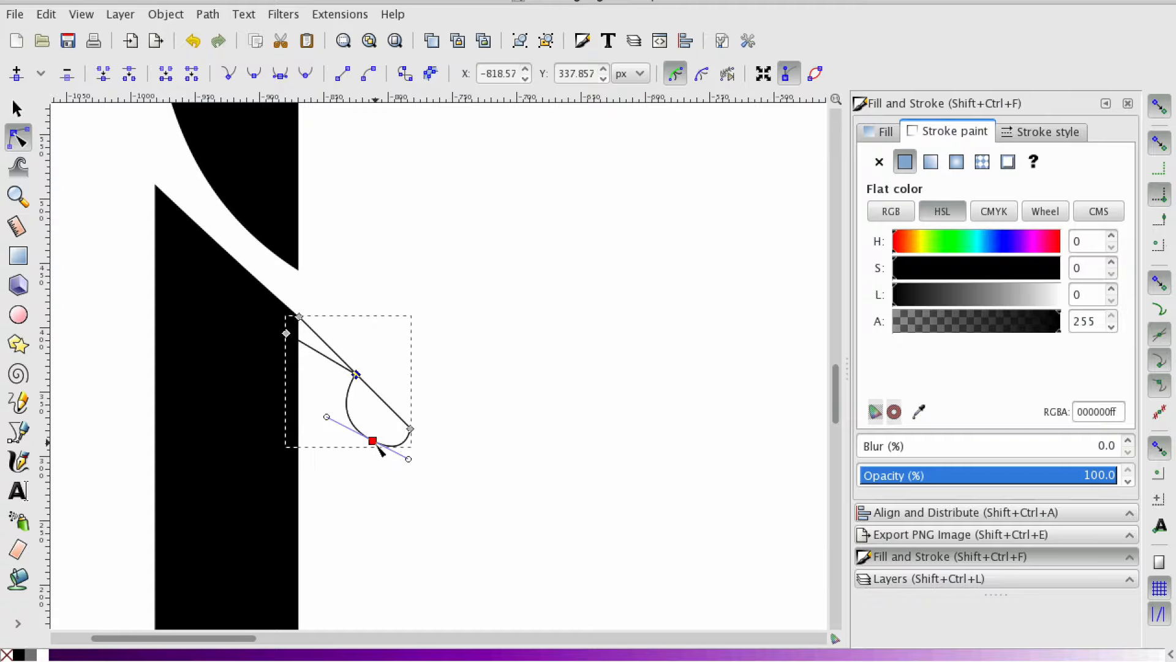
Add two nodes to the leaf's curved edge and pull its end outward into a longer, narrower tip
{"action": "scroll", "coordinate": [296, 346], "scroll_direction": "down", "scroll_amount": 1}
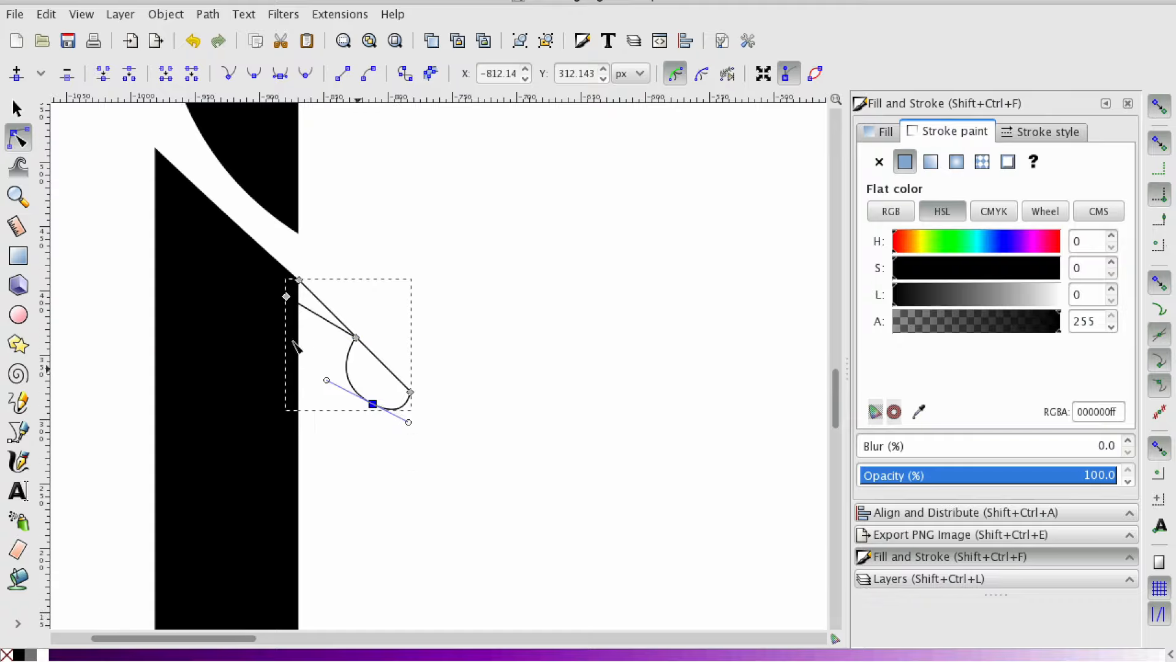
{"action": "left_click", "coordinate": [9, 195]}
{"action": "left_click", "coordinate": [389, 400]}
{"action": "left_click", "coordinate": [391, 394]}
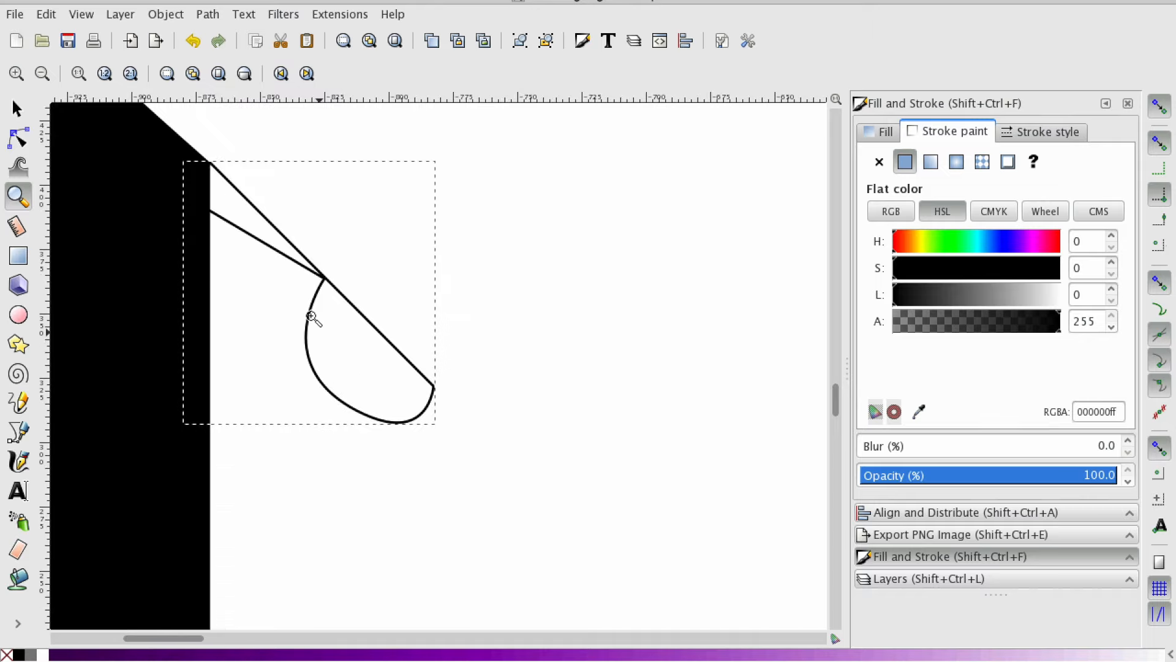
{"action": "left_click", "coordinate": [19, 140]}
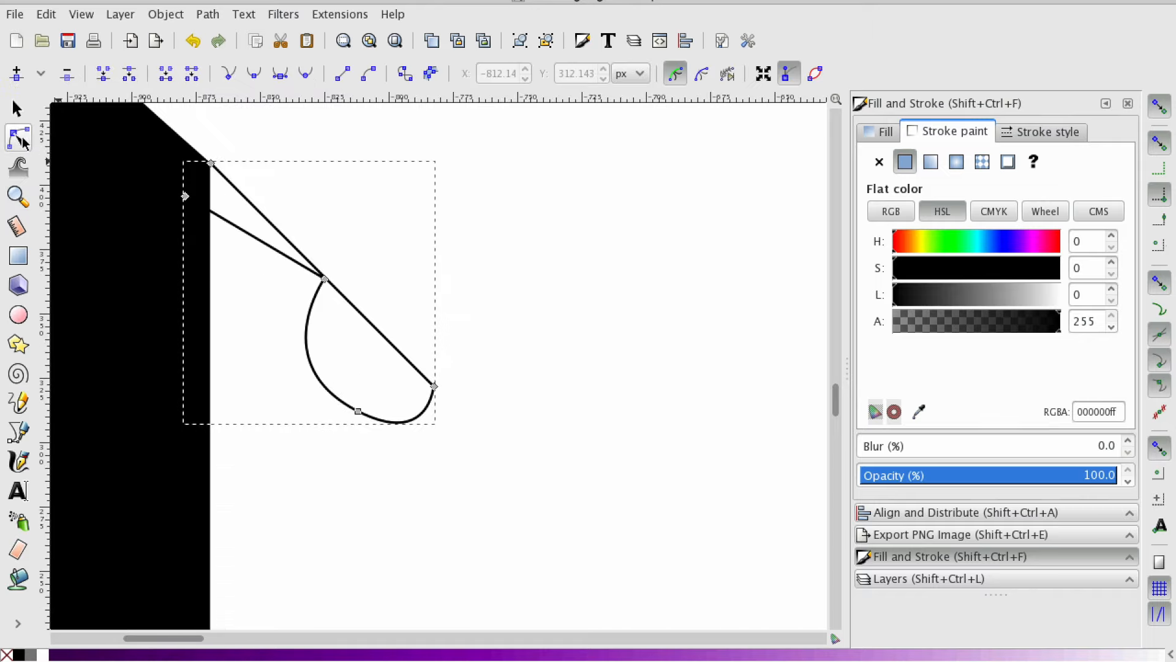
{"action": "double_click", "coordinate": [308, 350]}
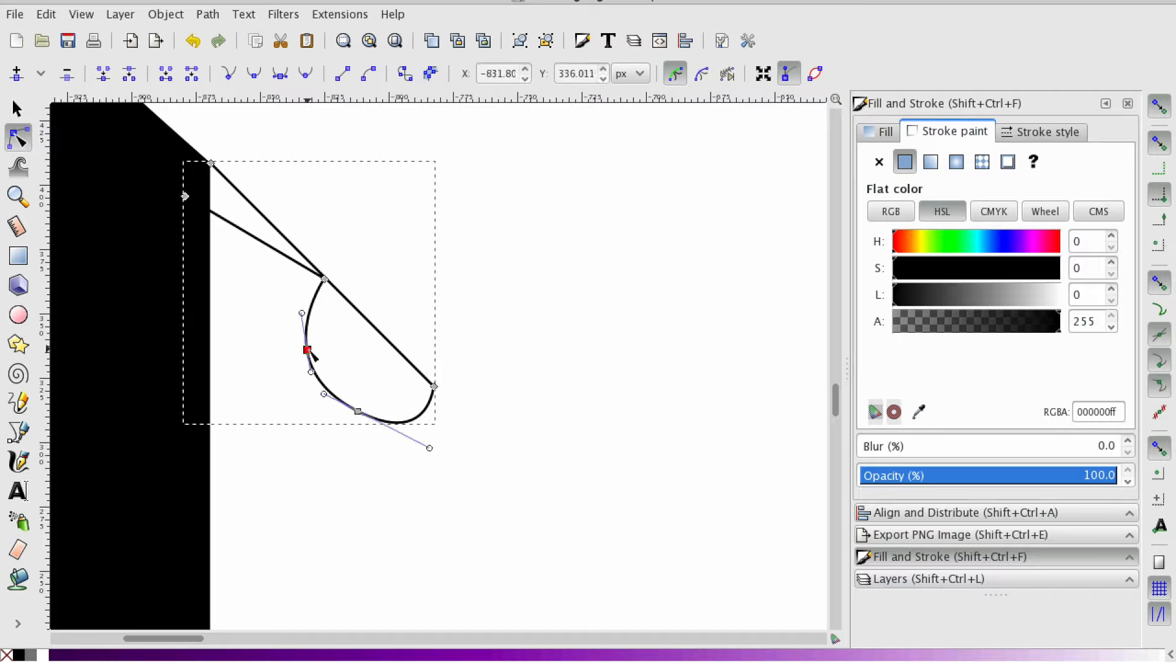
{"action": "double_click", "coordinate": [418, 419]}
{"action": "left_click_drag", "start_coordinate": [360, 415], "coordinate": [457, 456]}
{"action": "left_click_drag", "start_coordinate": [385, 441], "coordinate": [390, 428]}
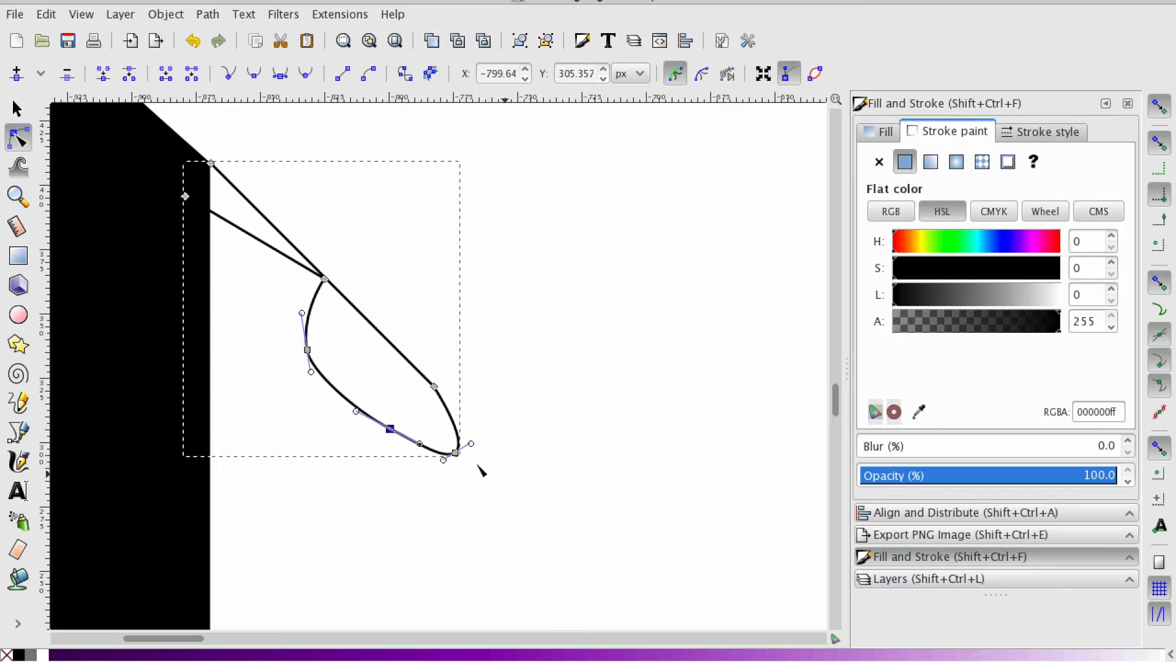
Refine the leaf by moving its inner-curve node and straight-edge end node, and make the lower curve node auto-smooth
{"action": "left_click_drag", "start_coordinate": [307, 350], "coordinate": [311, 332]}
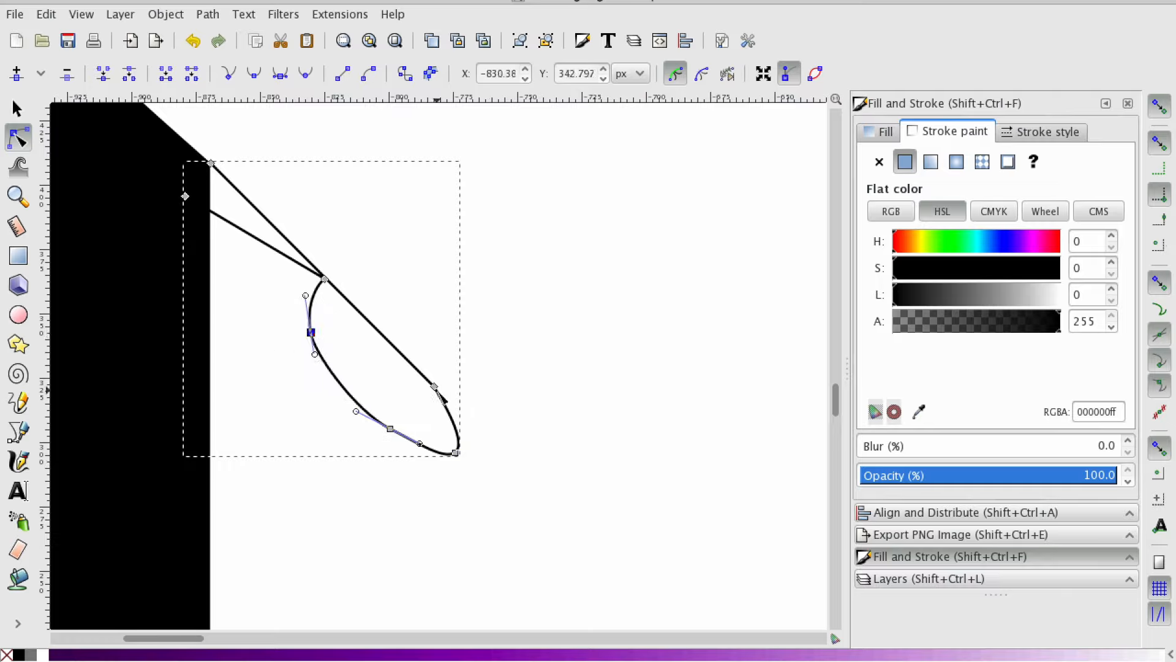
{"action": "left_click_drag", "start_coordinate": [435, 388], "coordinate": [439, 393]}
{"action": "left_click", "coordinate": [391, 428]}
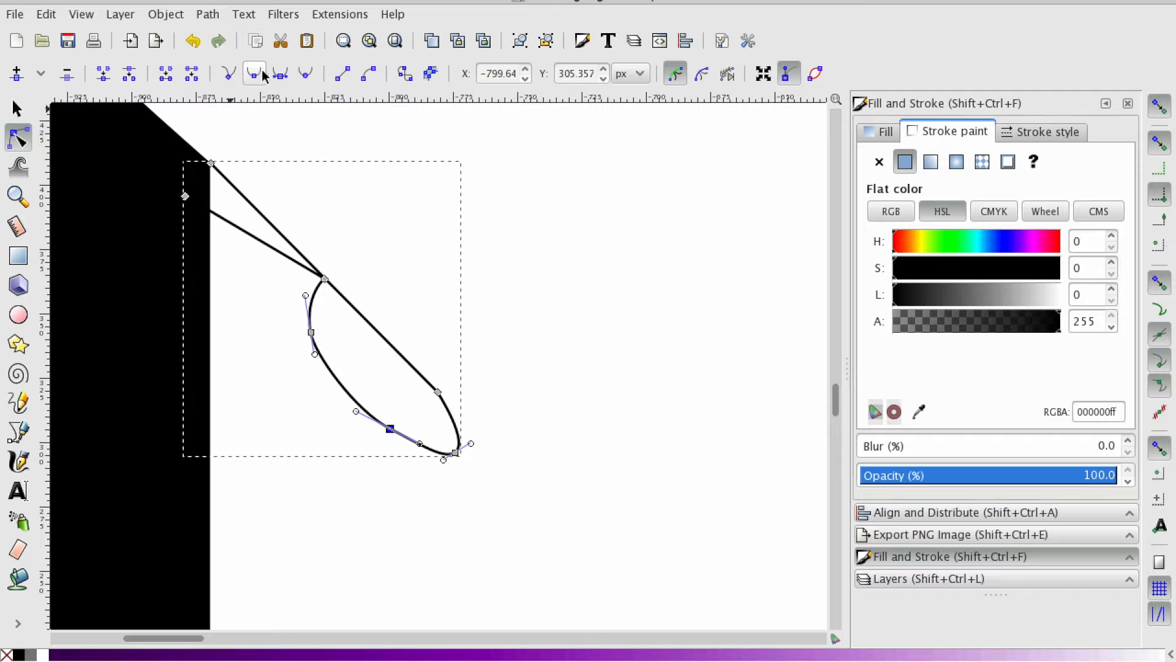
{"action": "left_click", "coordinate": [302, 78]}
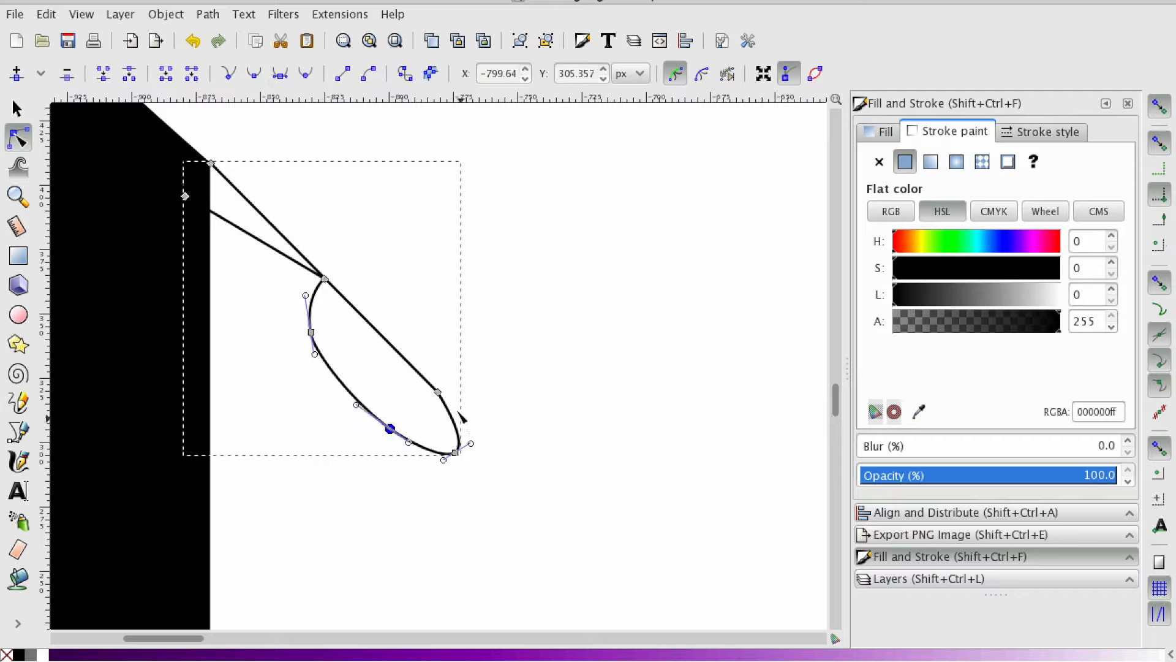
{"action": "left_click", "coordinate": [502, 351]}
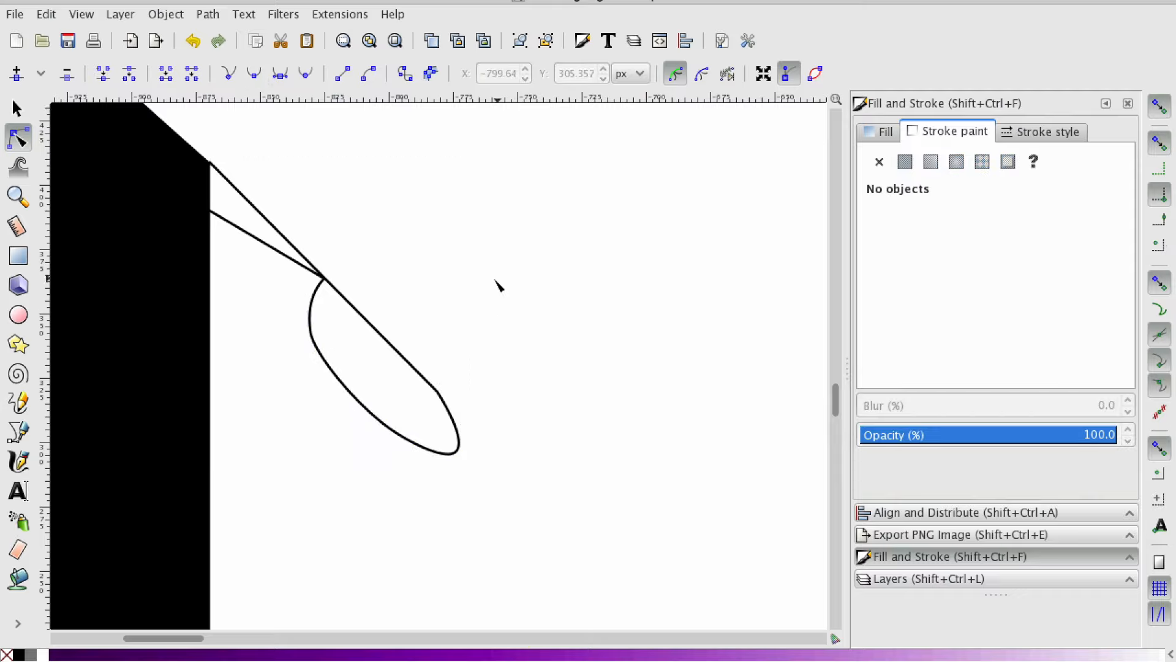
Move the stem's inner corner node slightly deeper into the J's middle piece
{"action": "scroll", "coordinate": [470, 343], "scroll_direction": "down", "scroll_amount": 2}
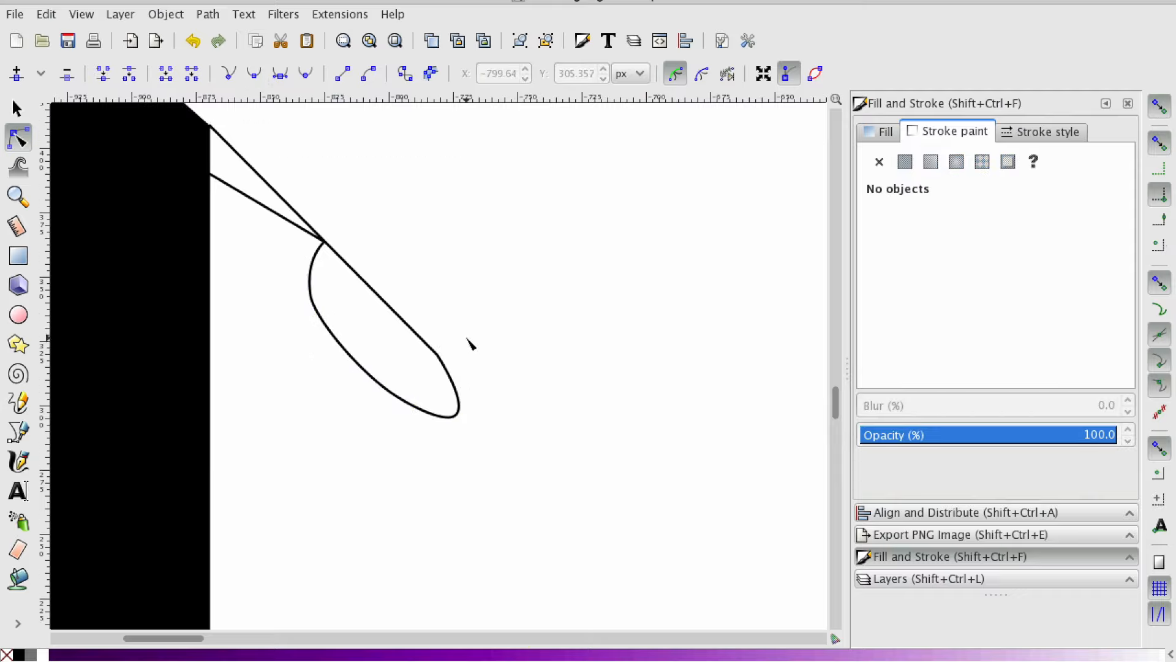
{"action": "left_click", "coordinate": [237, 187]}
{"action": "left_click_drag", "start_coordinate": [185, 160], "coordinate": [177, 169]}
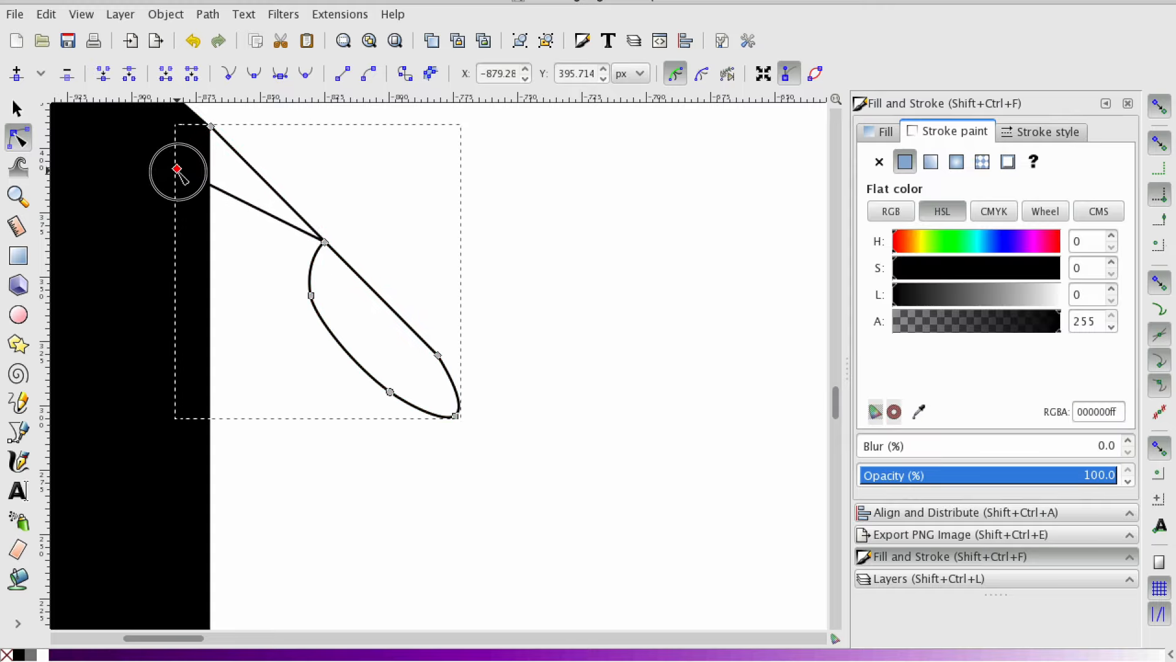
Give the leaf-and-stem shape a flat black fill and remove its stroke
{"action": "left_click", "coordinate": [17, 113]}
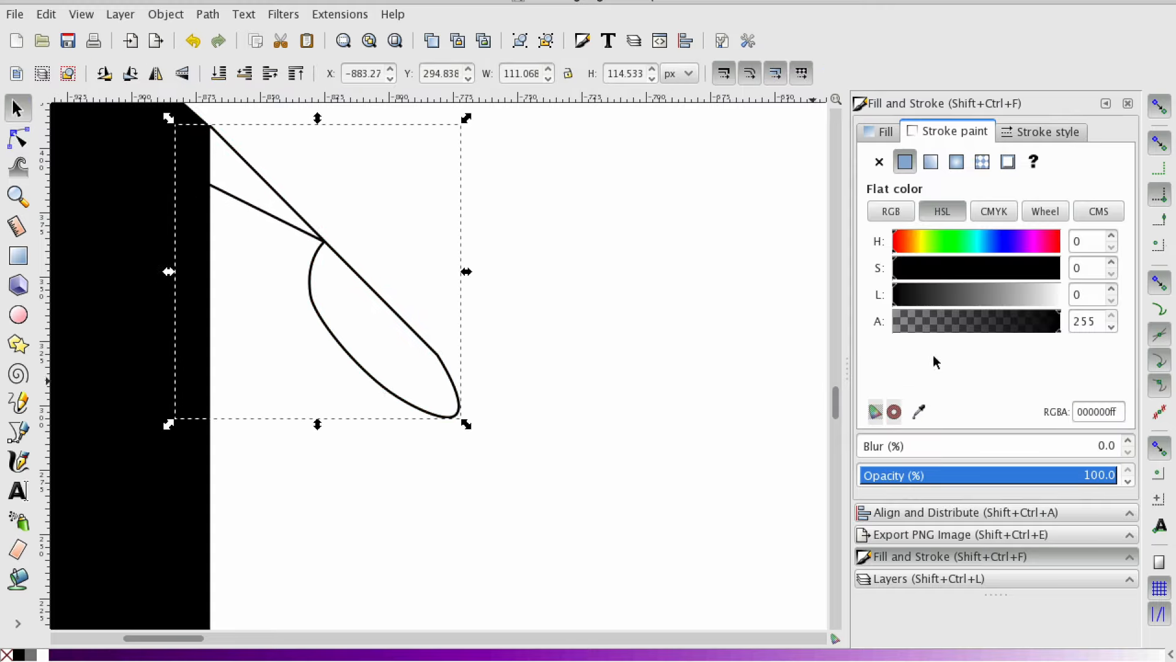
{"action": "left_click", "coordinate": [899, 132]}
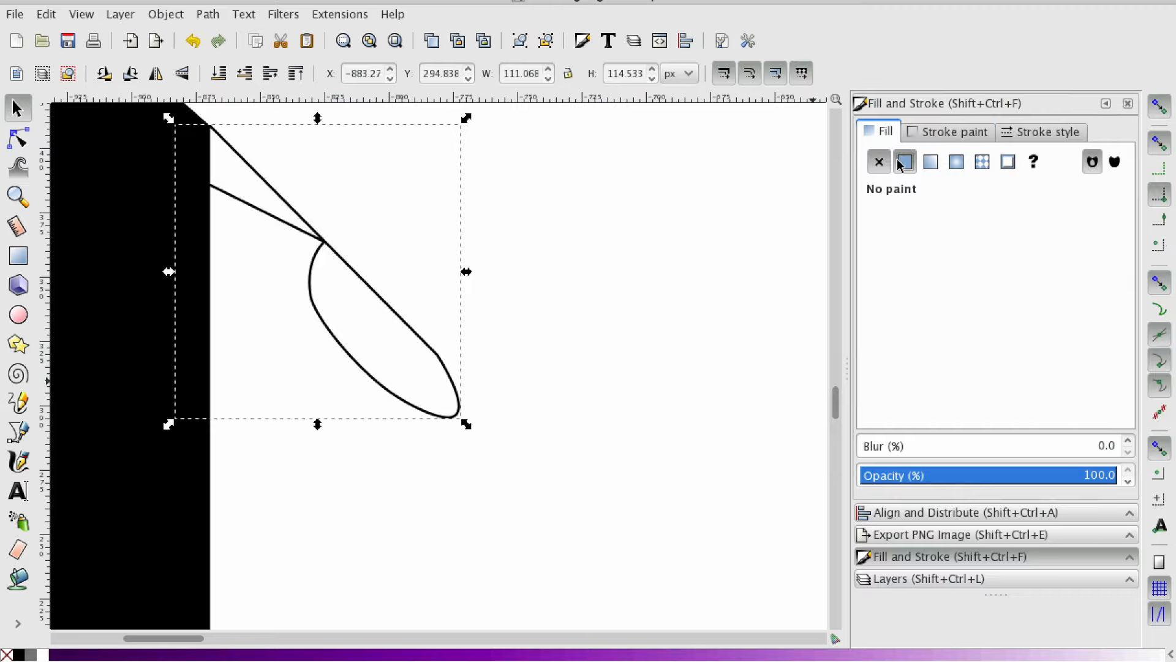
{"action": "left_click", "coordinate": [904, 162]}
{"action": "left_click", "coordinate": [948, 132]}
{"action": "left_click", "coordinate": [879, 162]}
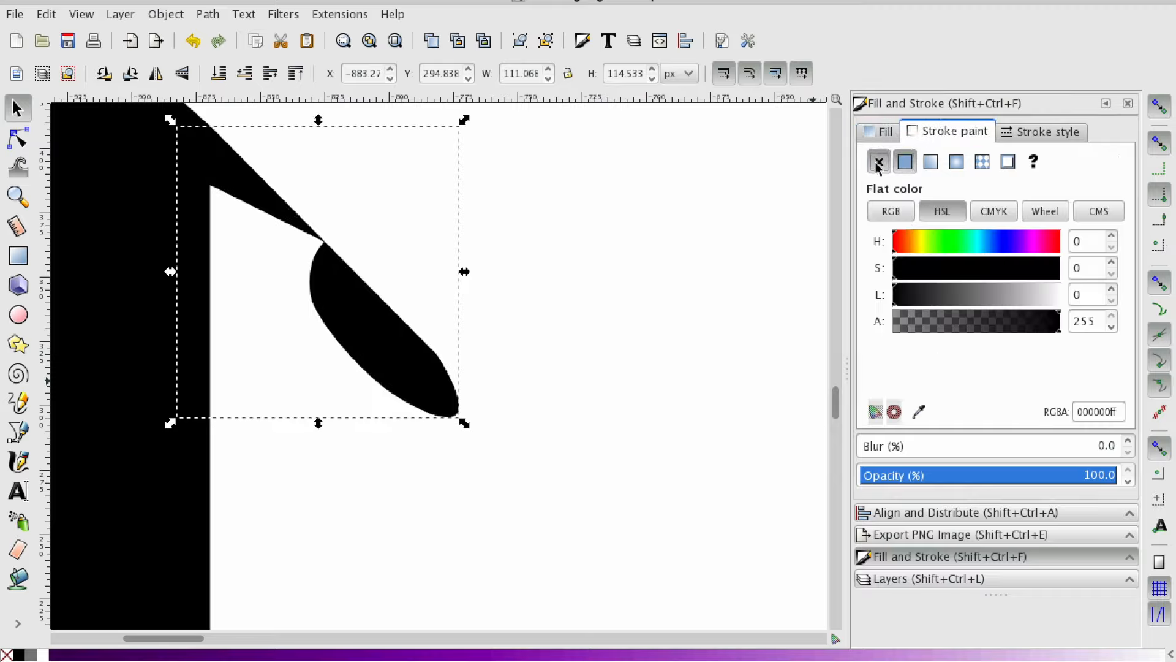
Slim the filled leaf by moving the stem junction node and pulling the curved-edge nodes towards its straight edge
{"action": "left_click", "coordinate": [18, 139]}
{"action": "scroll", "coordinate": [331, 307], "scroll_direction": "up", "scroll_amount": 3}
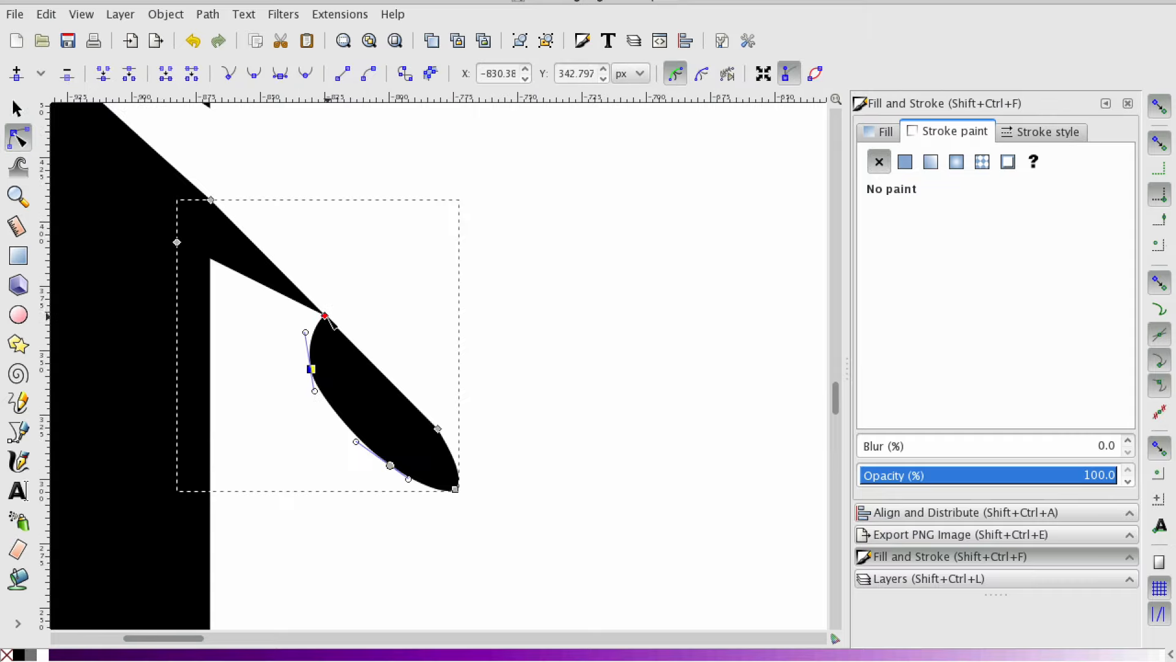
{"action": "left_click_drag", "start_coordinate": [359, 348], "coordinate": [363, 355]}
{"action": "left_click", "coordinate": [311, 370]}
{"action": "left_click_drag", "start_coordinate": [347, 408], "coordinate": [362, 413]}
{"action": "left_click_drag", "start_coordinate": [391, 467], "coordinate": [368, 438]}
Deselect the leaf and examine its shape and how its stem joins the J's middle piece
{"action": "left_click", "coordinate": [24, 201]}
{"action": "left_click", "coordinate": [181, 355], "text": "shift"}
{"action": "left_click", "coordinate": [181, 355], "text": "shift"}
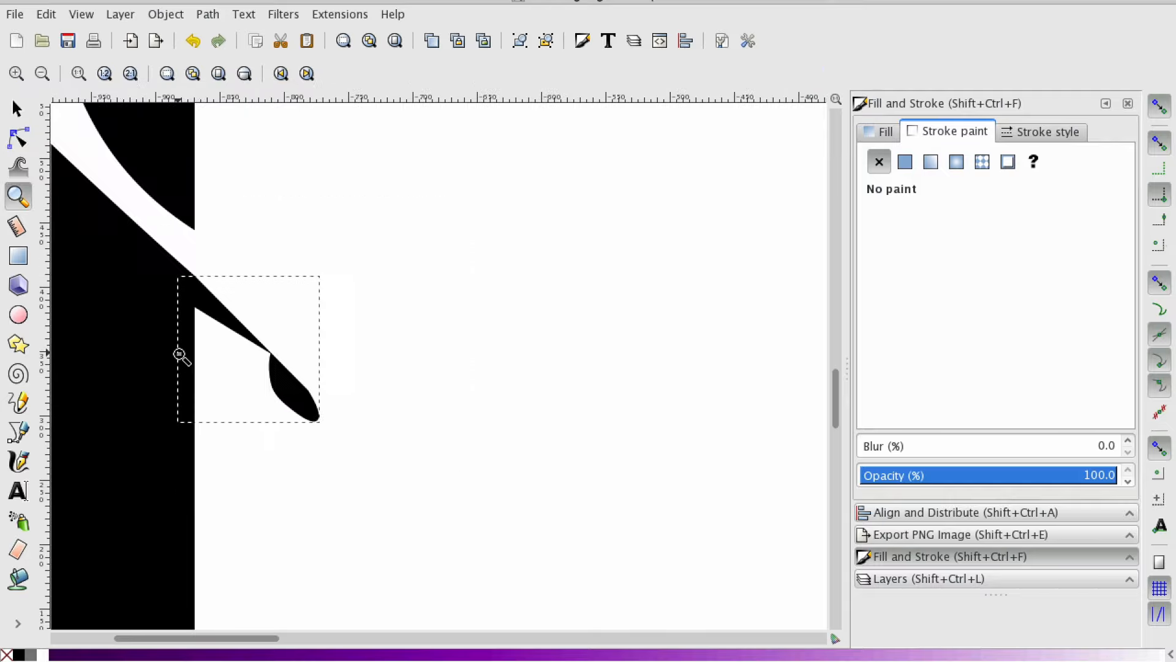
{"action": "left_click", "coordinate": [180, 355], "text": "shift"}
{"action": "left_click", "coordinate": [179, 356], "text": "shift"}
{"action": "left_click", "coordinate": [177, 357], "text": "shift"}
{"action": "key", "text": "Escape"}
{"action": "left_click_drag", "start_coordinate": [191, 353], "coordinate": [245, 353]}
{"action": "left_click", "coordinate": [247, 354]}
{"action": "left_click", "coordinate": [244, 349]}
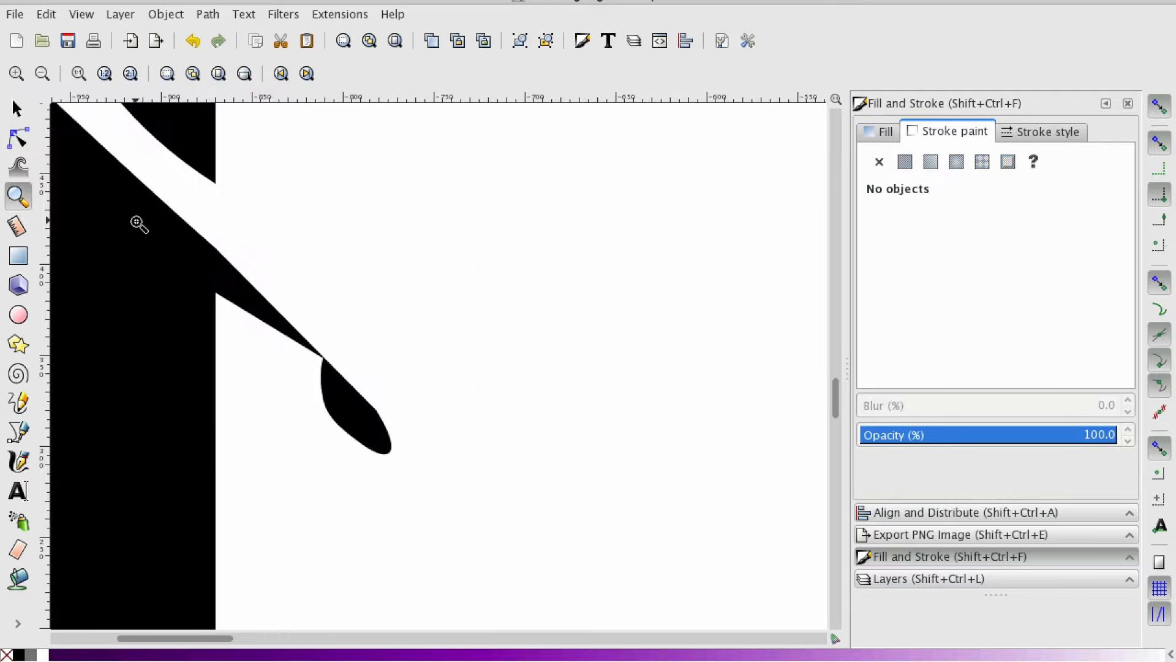
Shorten and round the lower leaf by pulling its tip node inwards towards the stem
{"action": "left_click", "coordinate": [18, 139]}
{"action": "left_click", "coordinate": [378, 427]}
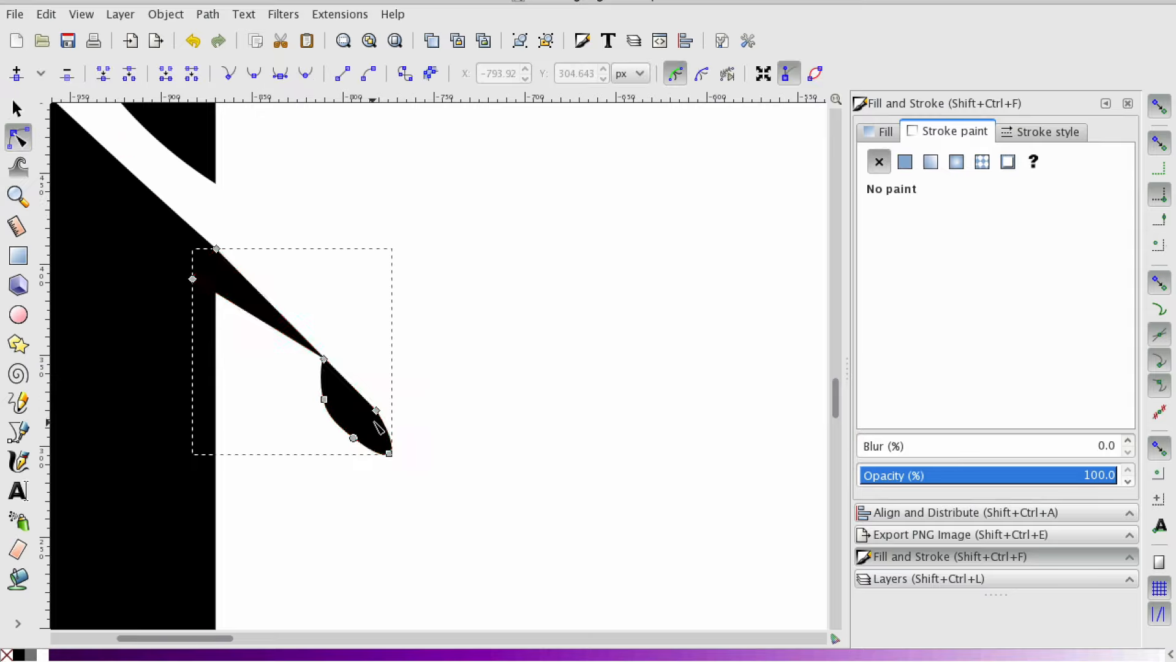
{"action": "left_click_drag", "start_coordinate": [389, 454], "coordinate": [376, 440]}
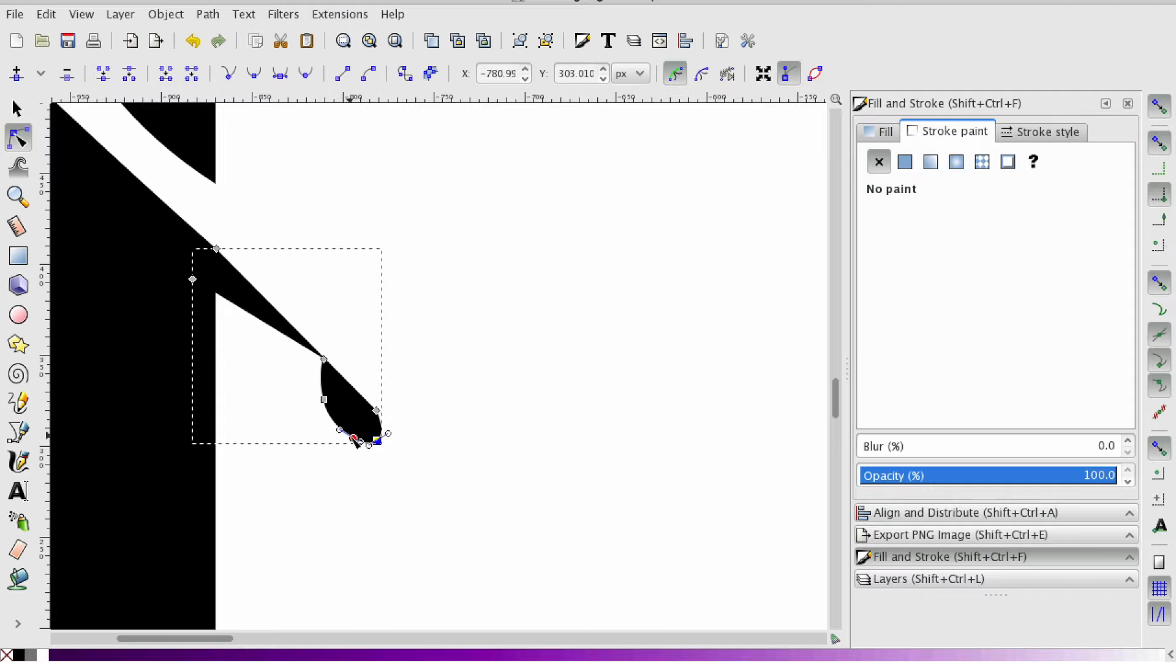
{"action": "left_click", "coordinate": [343, 430]}
{"action": "left_click", "coordinate": [416, 385]}
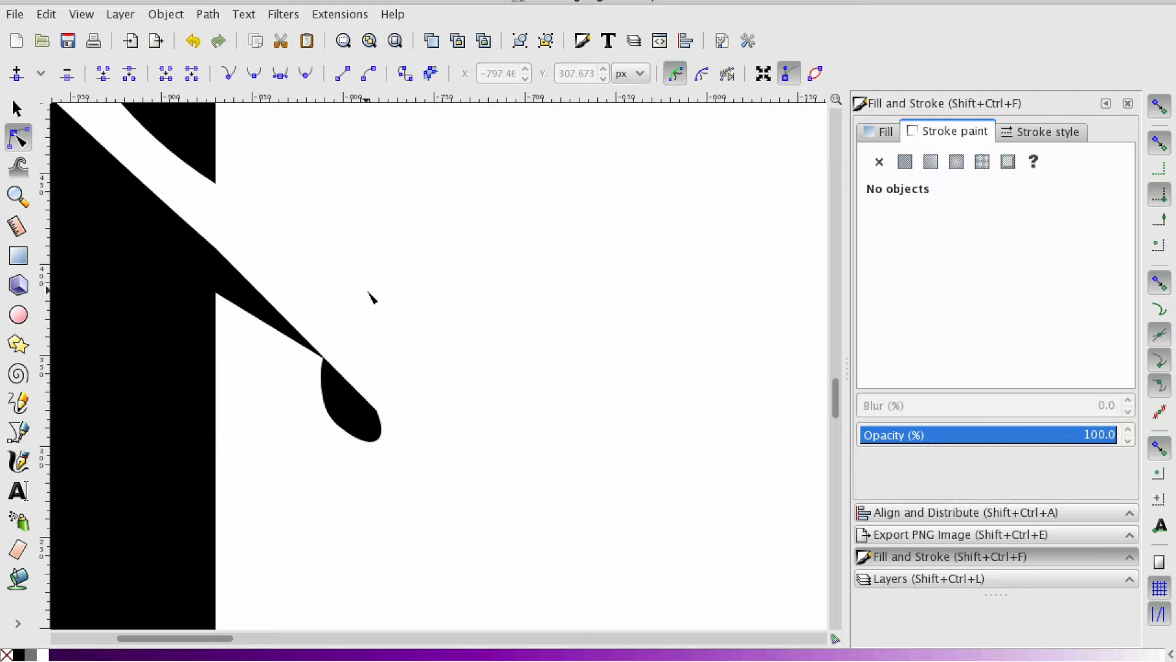
Examine how the lower leaf and its stem look against the whole letter J
{"action": "scroll", "coordinate": [370, 297], "scroll_direction": "down", "scroll_amount": 2}
{"action": "left_click", "coordinate": [18, 196]}
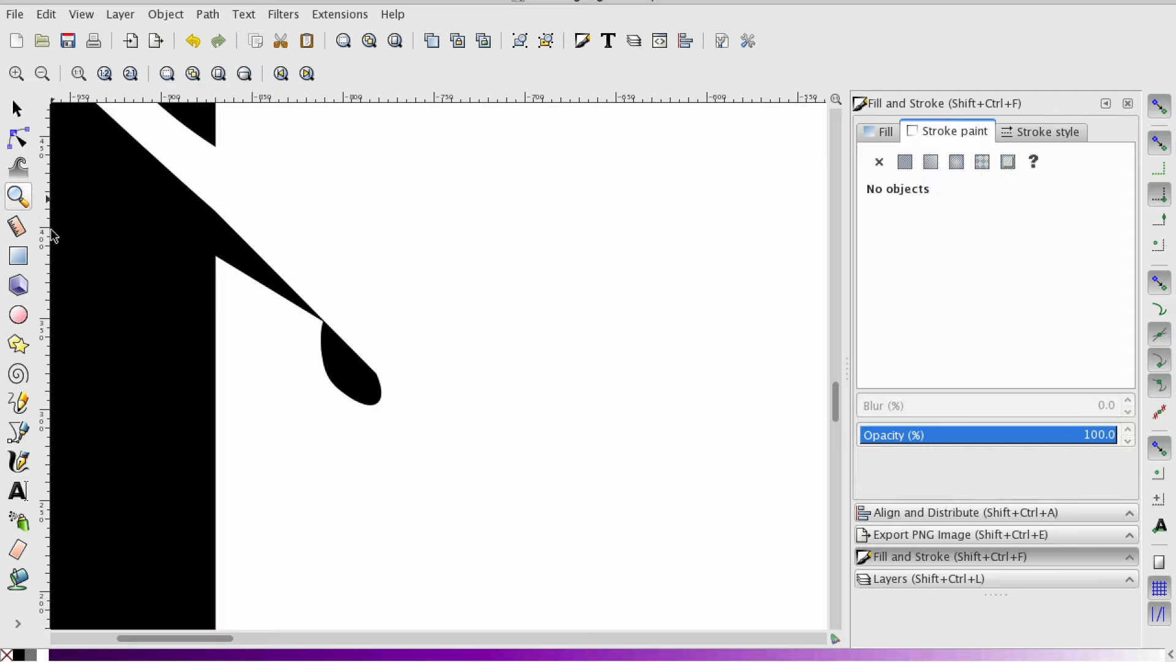
{"action": "right_click", "coordinate": [120, 295]}
{"action": "right_click", "coordinate": [120, 296]}
{"action": "right_click", "coordinate": [120, 295]}
{"action": "right_click", "coordinate": [120, 296]}
{"action": "scroll", "coordinate": [138, 379], "scroll_direction": "up", "scroll_amount": 3}
{"action": "scroll", "coordinate": [158, 386], "scroll_direction": "down", "scroll_amount": 3}
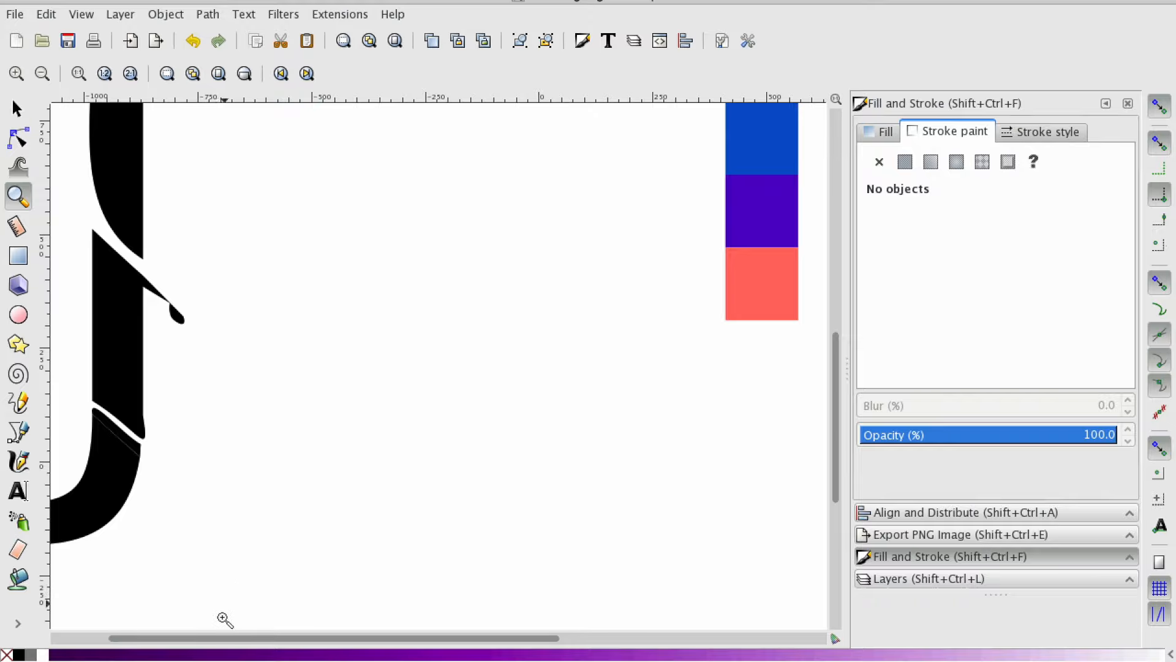
{"action": "left_click_drag", "start_coordinate": [192, 636], "coordinate": [92, 620]}
{"action": "scroll", "coordinate": [97, 369], "scroll_direction": "up", "scroll_amount": 2}
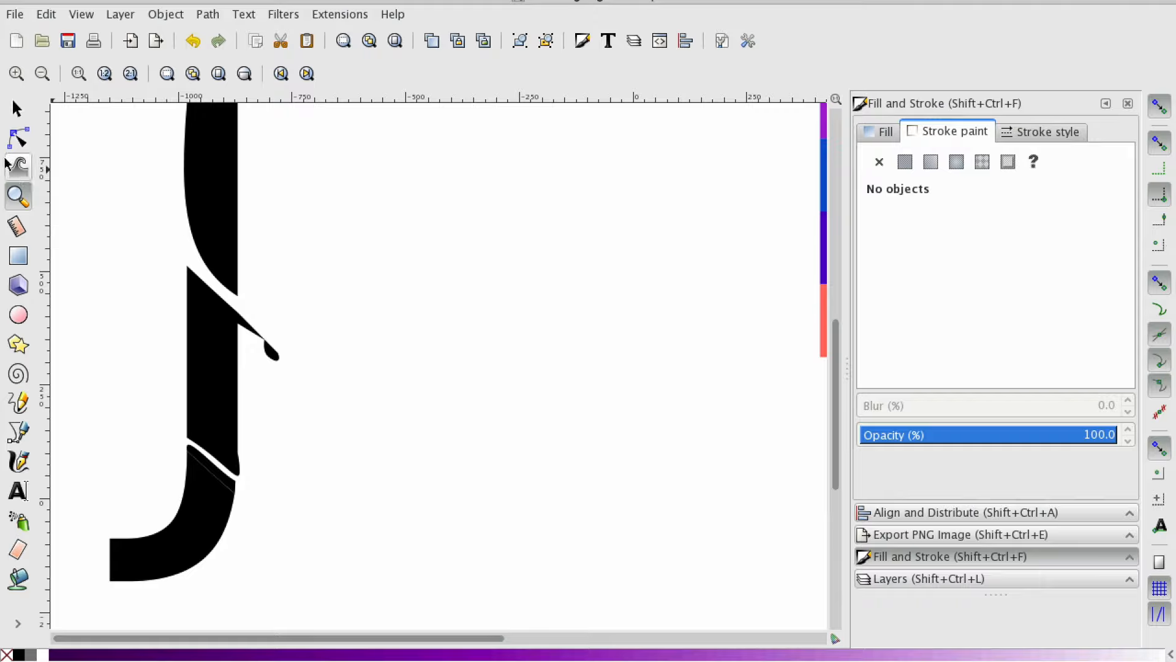
Draw a closed Bezier outline of a second leaf and stem, rising outwards from the curved edge of the J's upper piece
{"action": "left_click", "coordinate": [18, 432]}
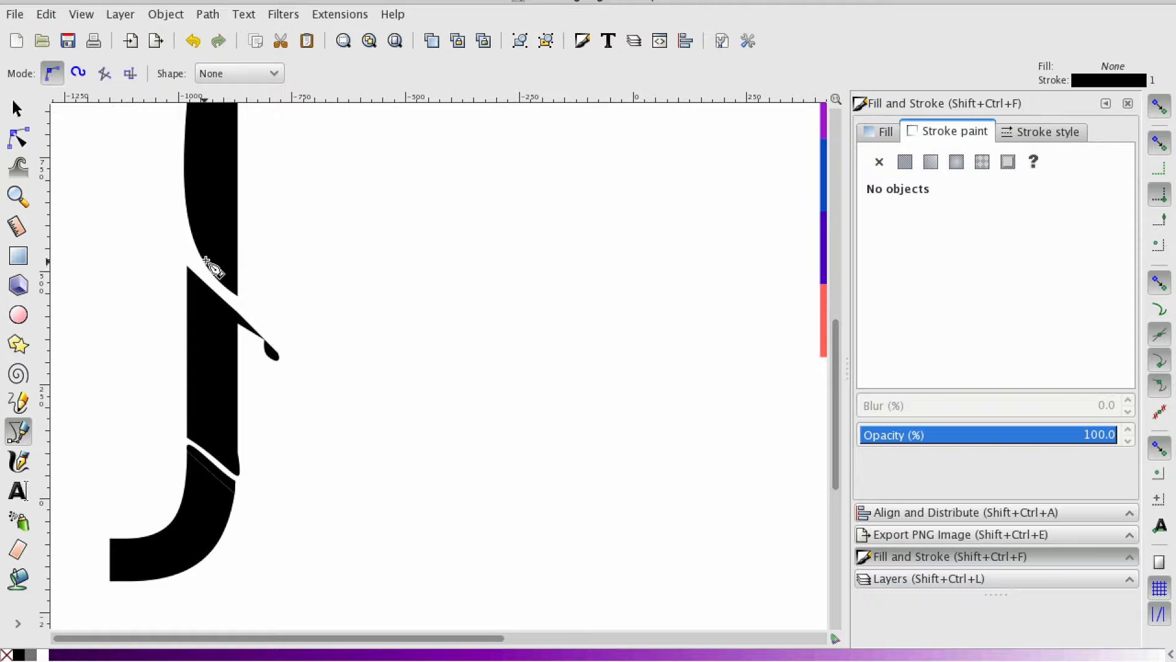
{"action": "left_click", "coordinate": [18, 196]}
{"action": "left_click", "coordinate": [154, 235]}
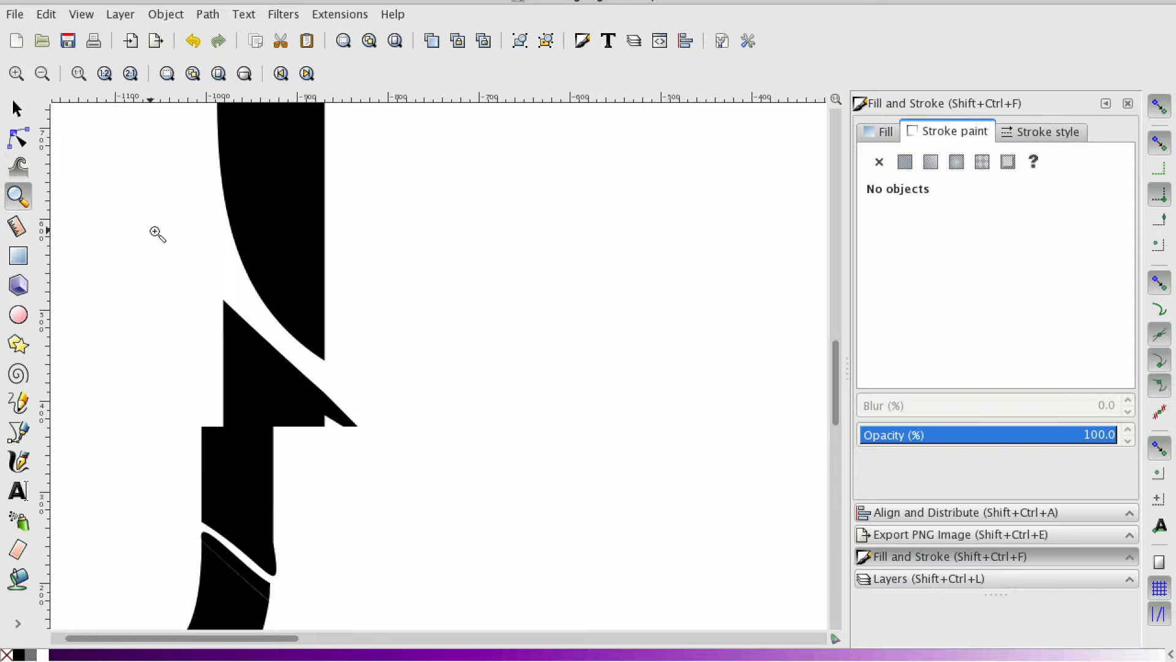
{"action": "left_click", "coordinate": [18, 432]}
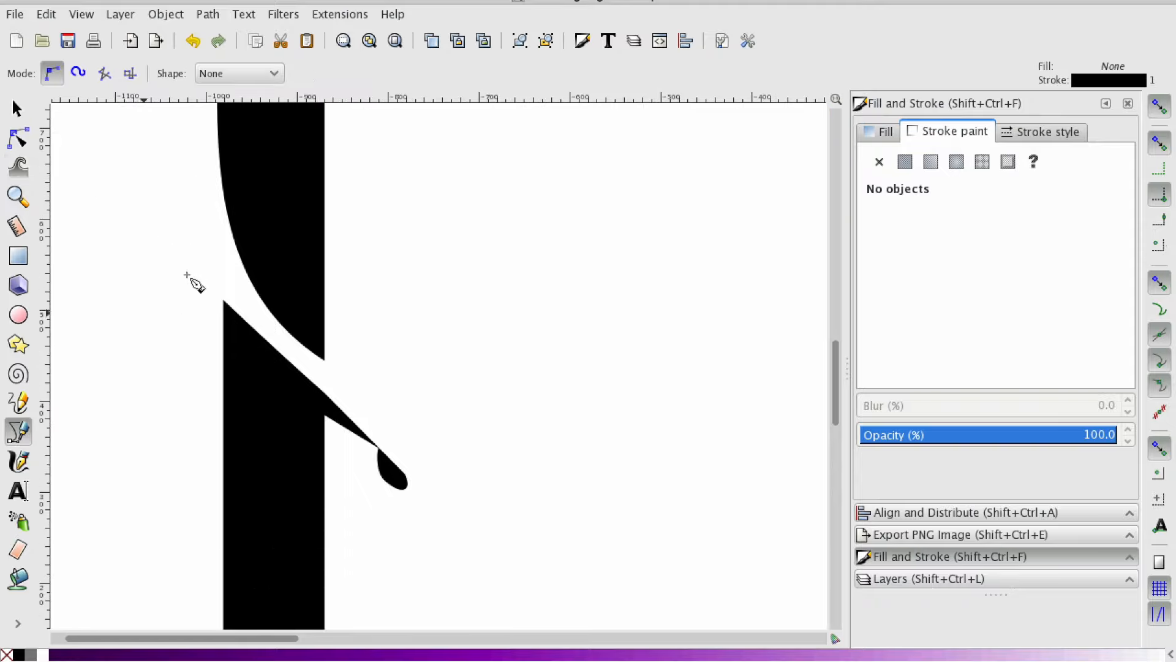
{"action": "left_click", "coordinate": [253, 287]}
{"action": "left_click_drag", "start_coordinate": [166, 182], "coordinate": [164, 141]}
{"action": "left_click", "coordinate": [178, 143]}
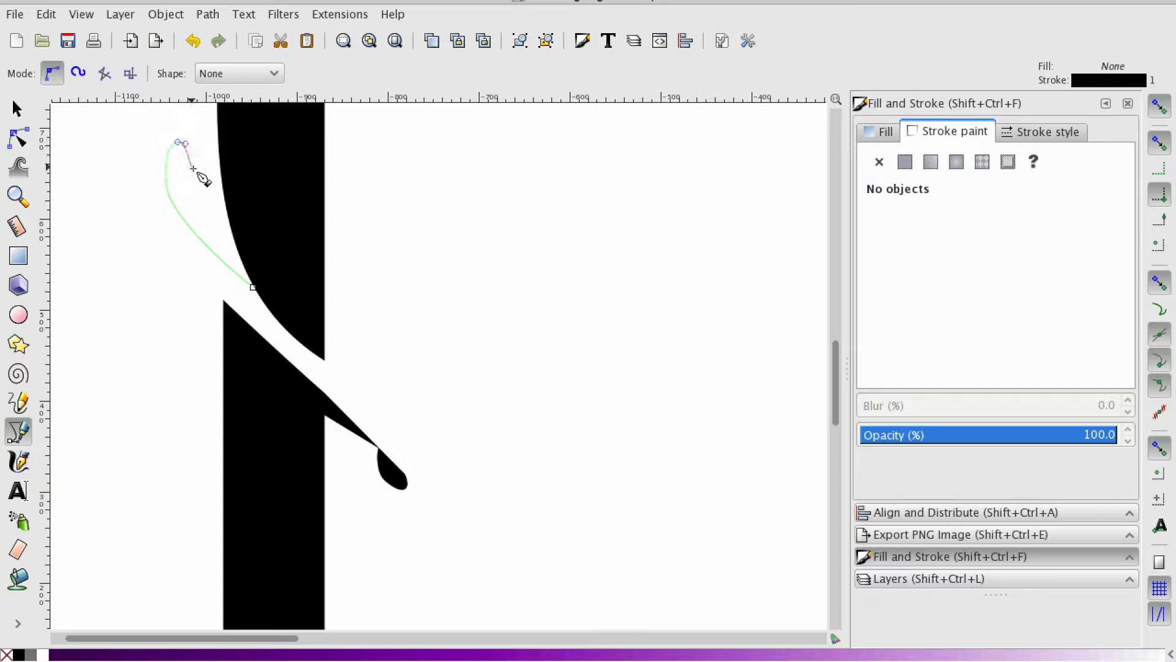
{"action": "left_click_drag", "start_coordinate": [193, 177], "coordinate": [187, 211]}
{"action": "left_click", "coordinate": [188, 224]}
{"action": "left_click_drag", "start_coordinate": [244, 264], "coordinate": [253, 265]}
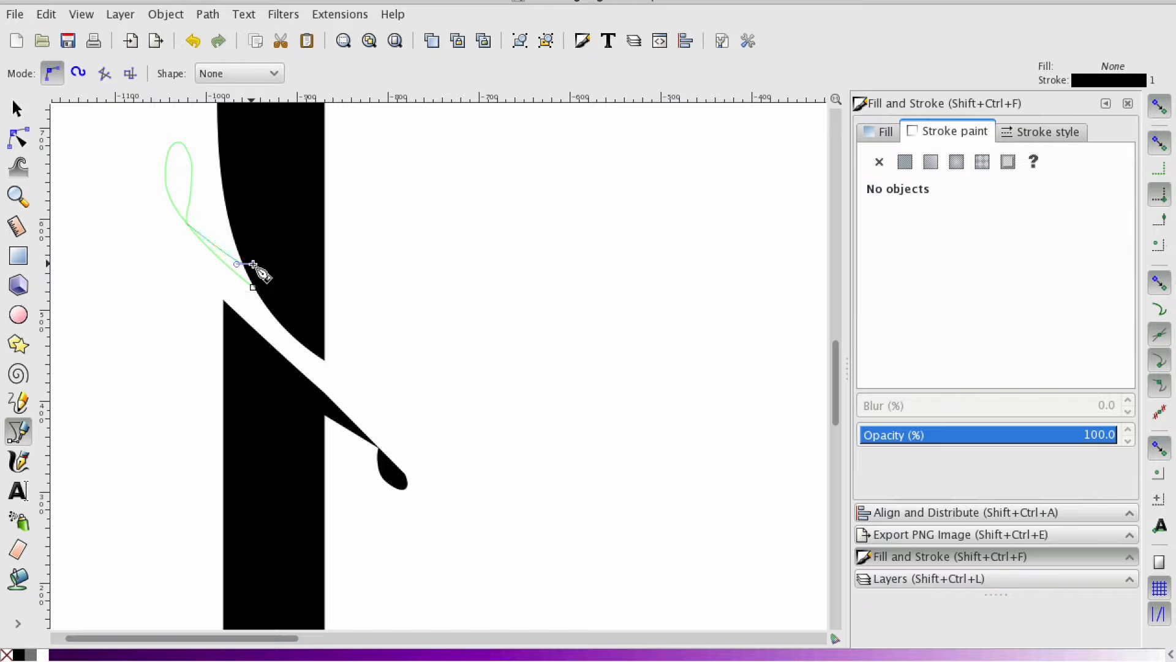
{"action": "double_click", "coordinate": [253, 288]}
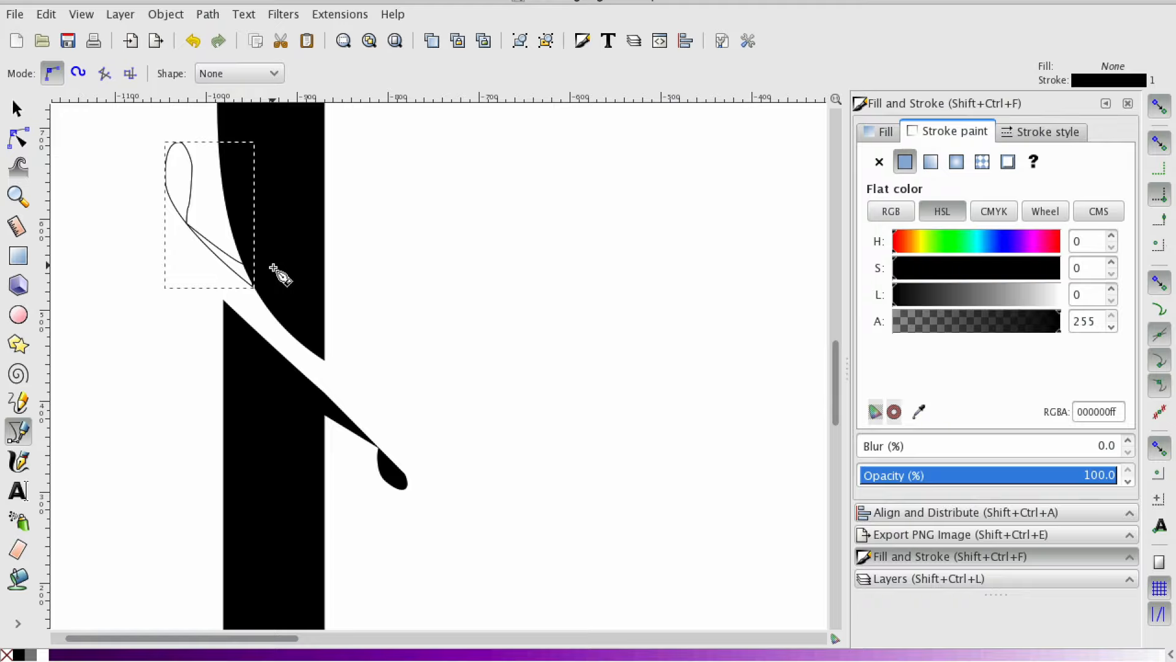
Give the second leaf-and-stem shape a flat black fill, remove its stroke and deselect it
{"action": "left_click", "coordinate": [879, 132]}
{"action": "left_click", "coordinate": [904, 162]}
{"action": "left_click", "coordinate": [921, 130]}
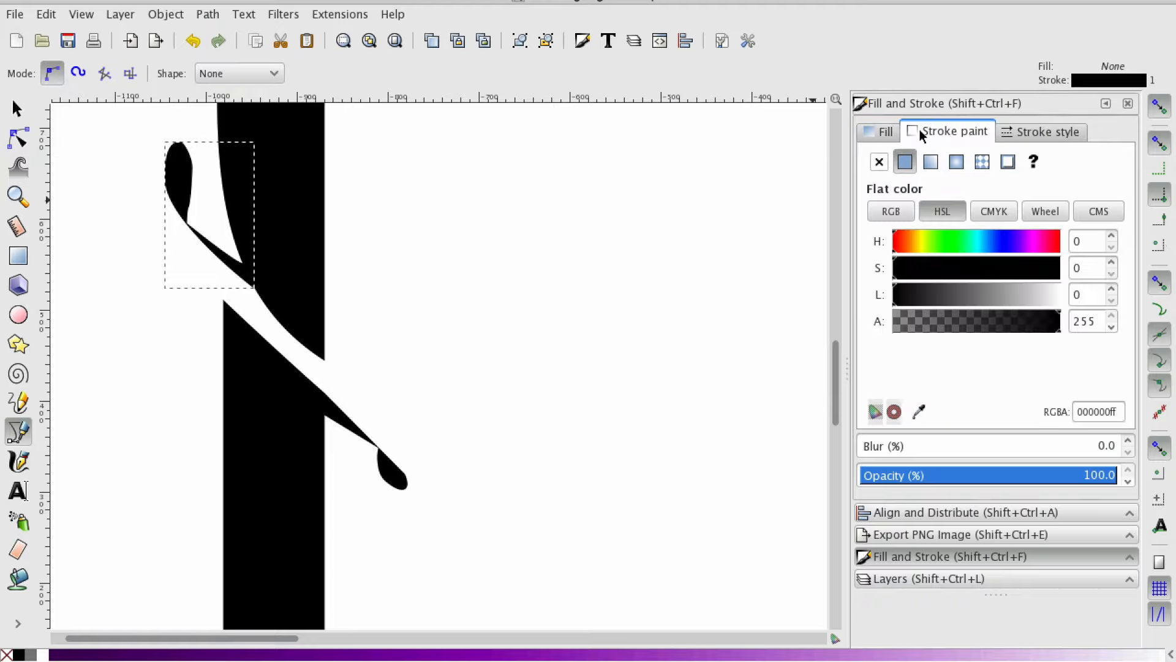
{"action": "left_click", "coordinate": [879, 162]}
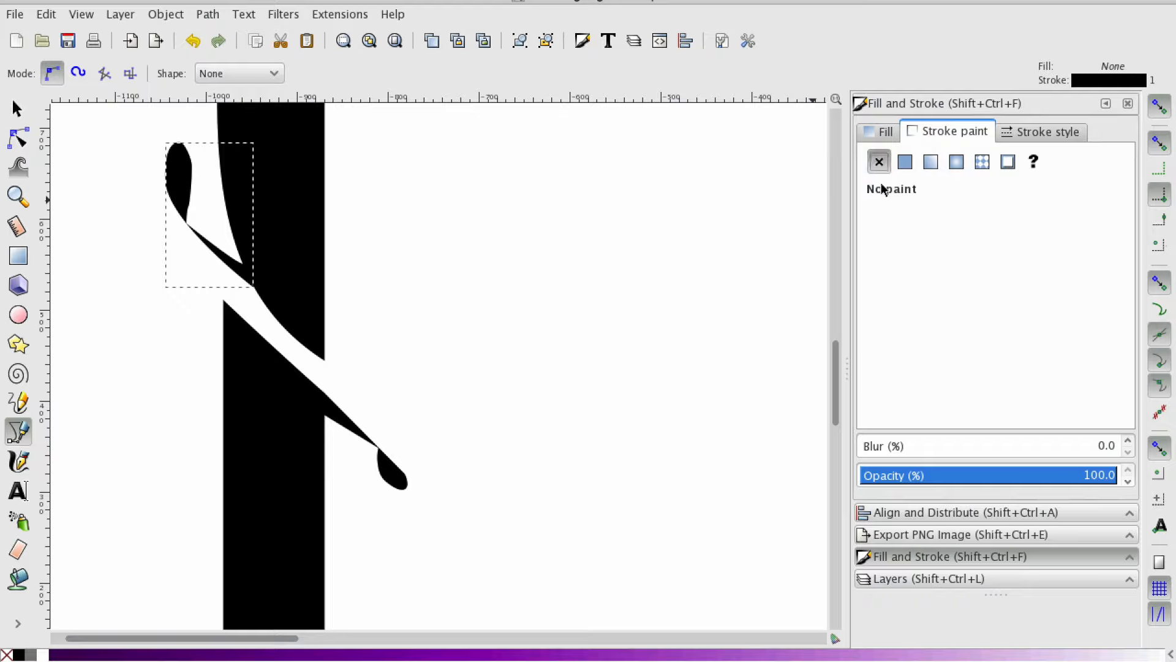
{"action": "left_click", "coordinate": [19, 138]}
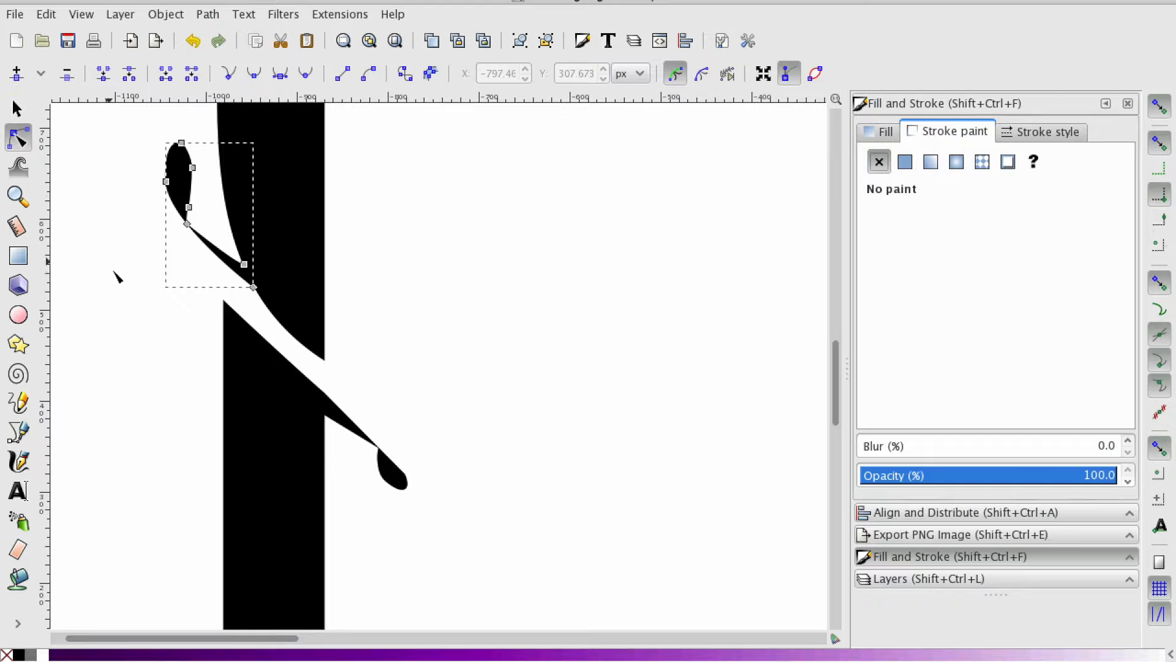
{"action": "left_click", "coordinate": [115, 273]}
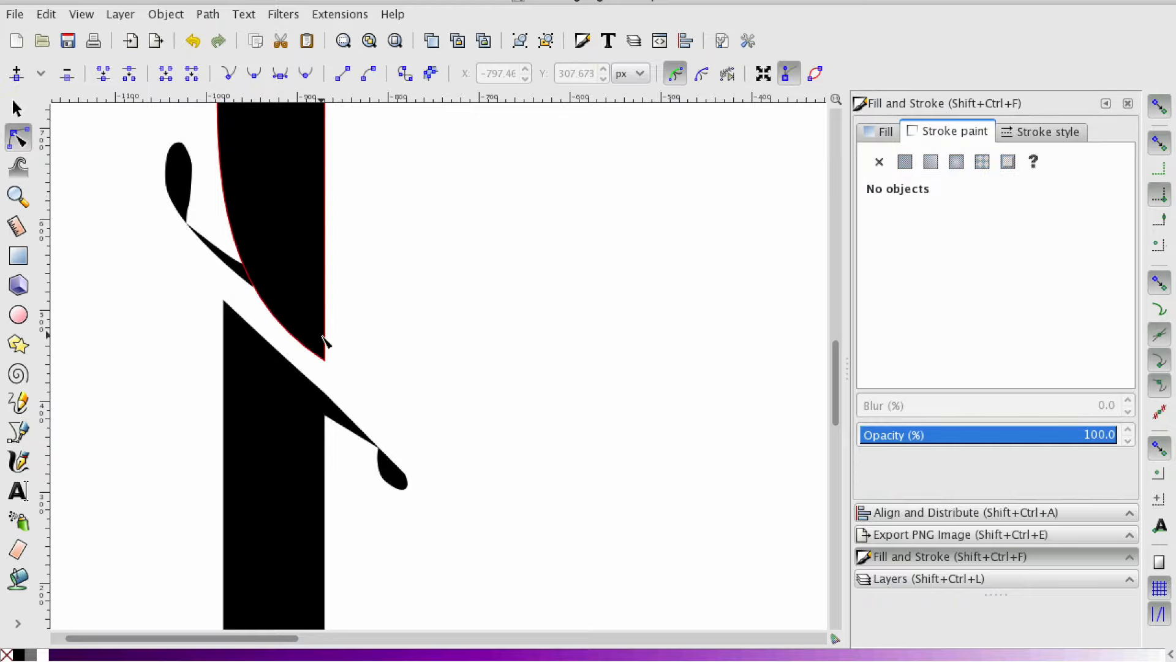
Extend the second stem's base further down the upper piece's curved edge and shift the leaf junction node slightly inwards
{"action": "left_click", "coordinate": [18, 196]}
{"action": "left_click", "coordinate": [174, 244]}
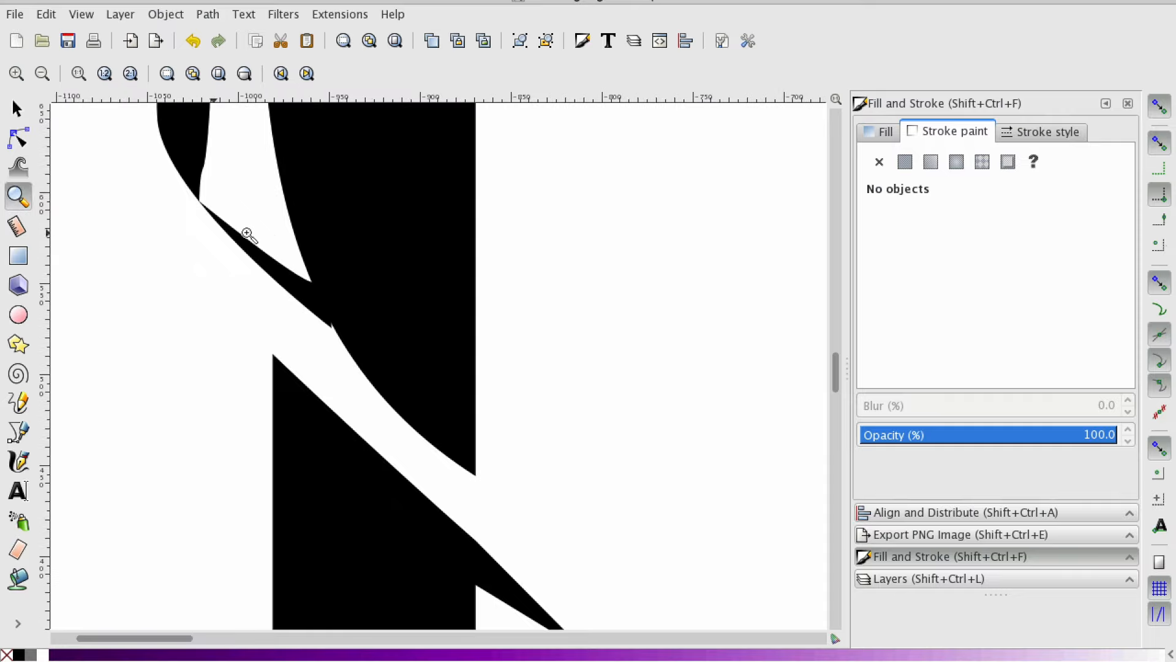
{"action": "left_click", "coordinate": [18, 138]}
{"action": "left_click", "coordinate": [333, 401]}
{"action": "left_click_drag", "start_coordinate": [335, 405], "coordinate": [397, 482]}
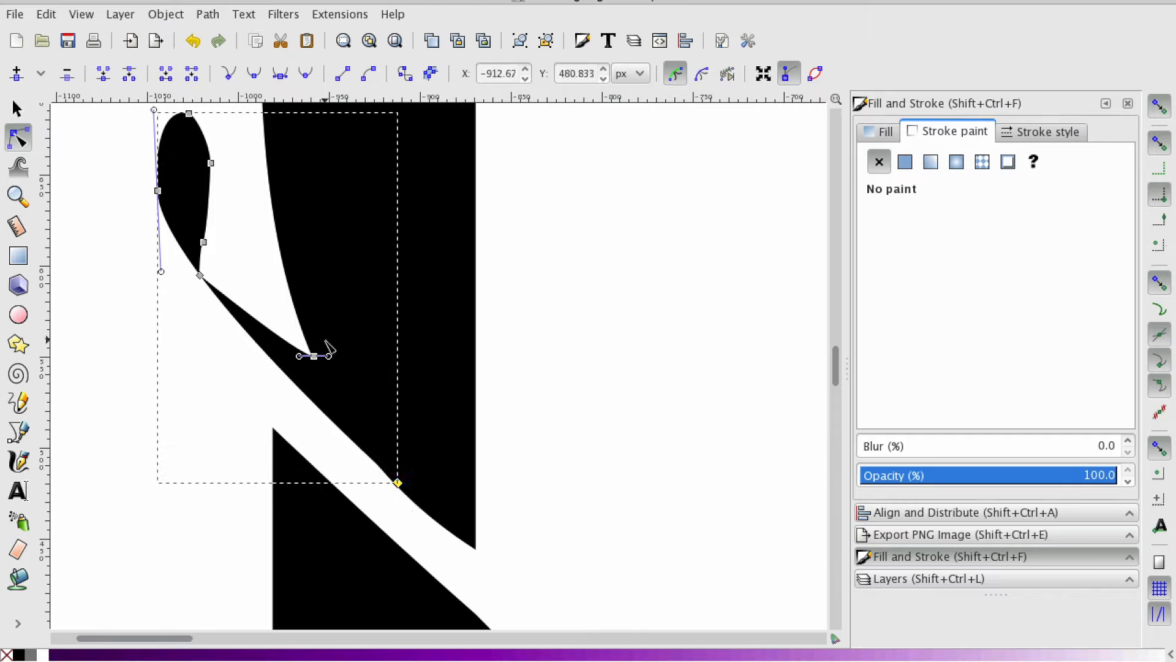
{"action": "left_click_drag", "start_coordinate": [201, 277], "coordinate": [210, 283]}
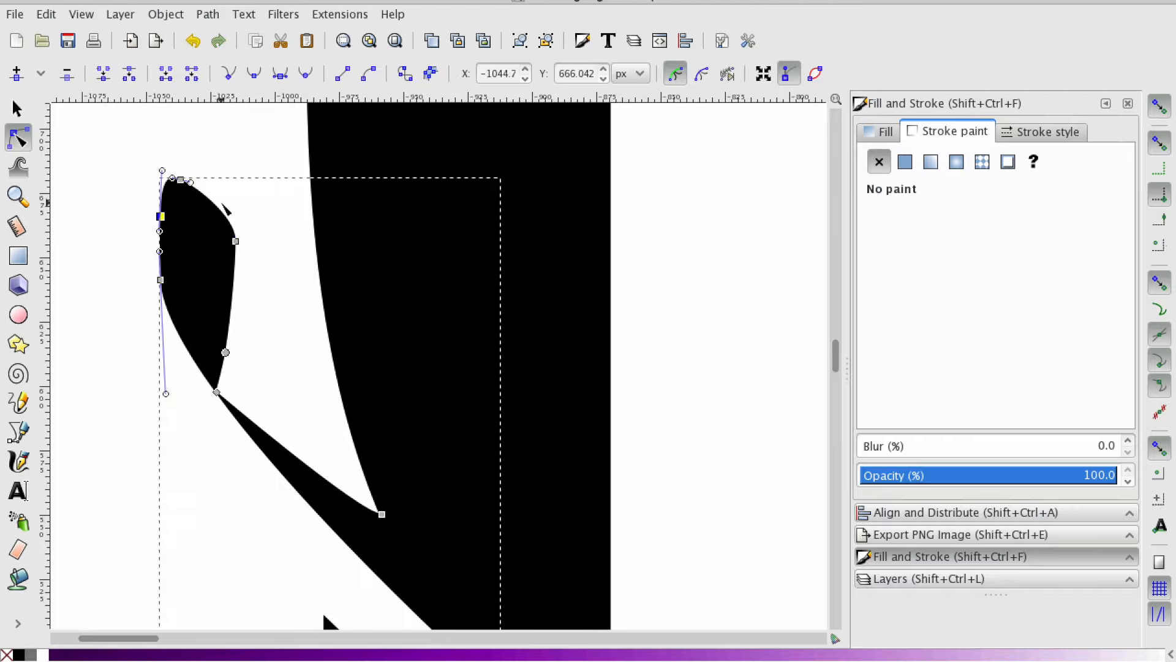
Add nodes to the second leaf's outline and pull its outer-edge nodes away from the J to widen it
{"action": "double_click", "coordinate": [216, 207]}
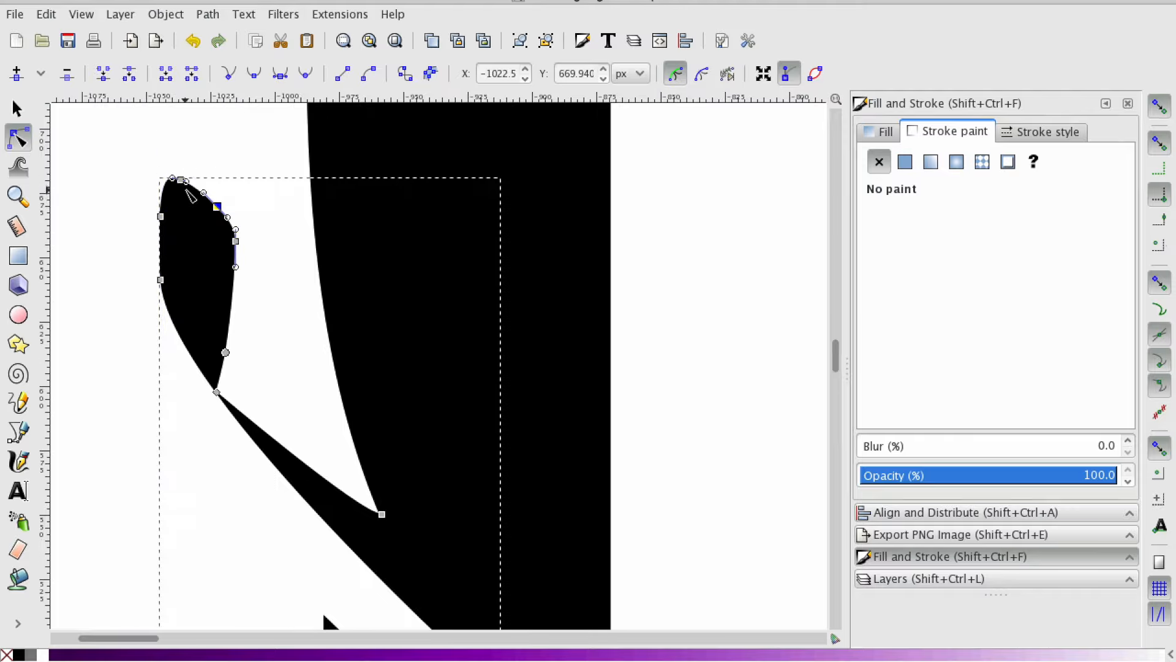
{"action": "left_click_drag", "start_coordinate": [160, 217], "coordinate": [123, 220]}
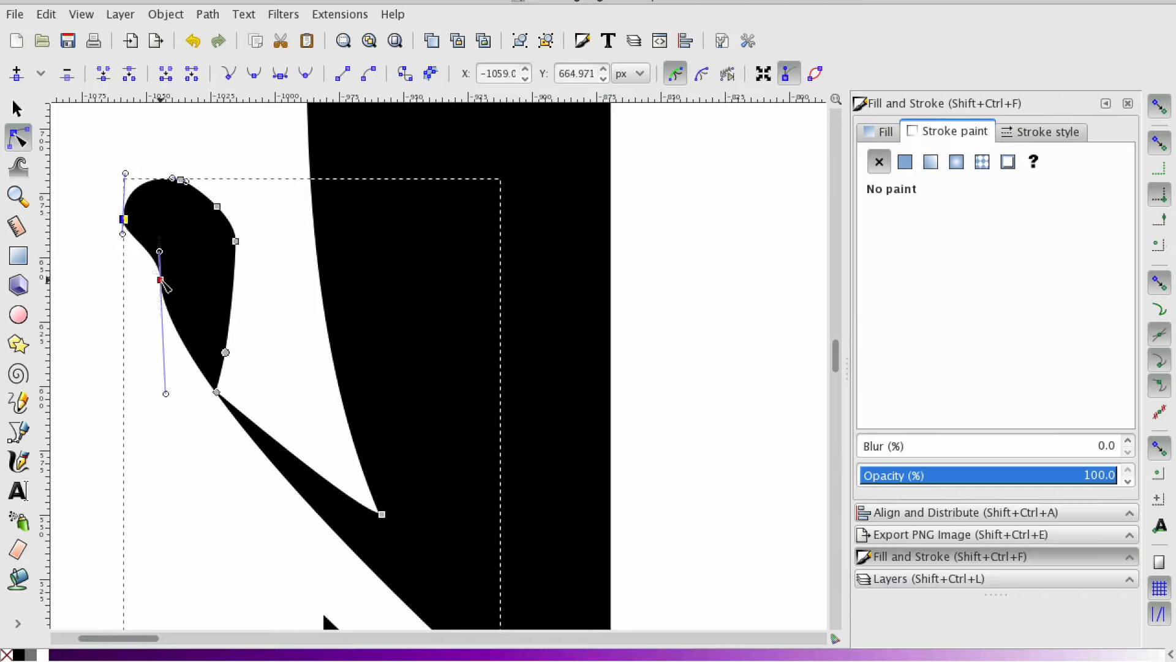
{"action": "left_click_drag", "start_coordinate": [161, 280], "coordinate": [141, 275]}
{"action": "key", "text": "ctrl+z"}
{"action": "left_click", "coordinate": [215, 392]}
{"action": "left_click_drag", "start_coordinate": [160, 280], "coordinate": [109, 246]}
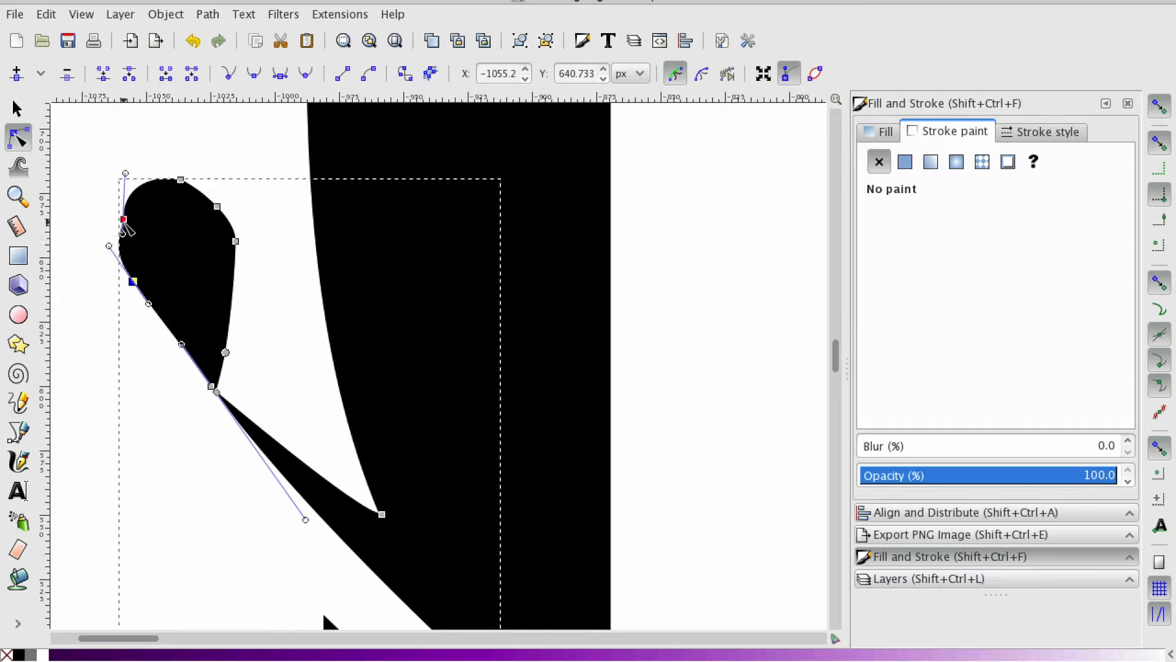
Tilt and slim the second leaf by moving its tip and inner-edge nodes away from the J's upper piece
{"action": "left_click_drag", "start_coordinate": [183, 181], "coordinate": [149, 186]}
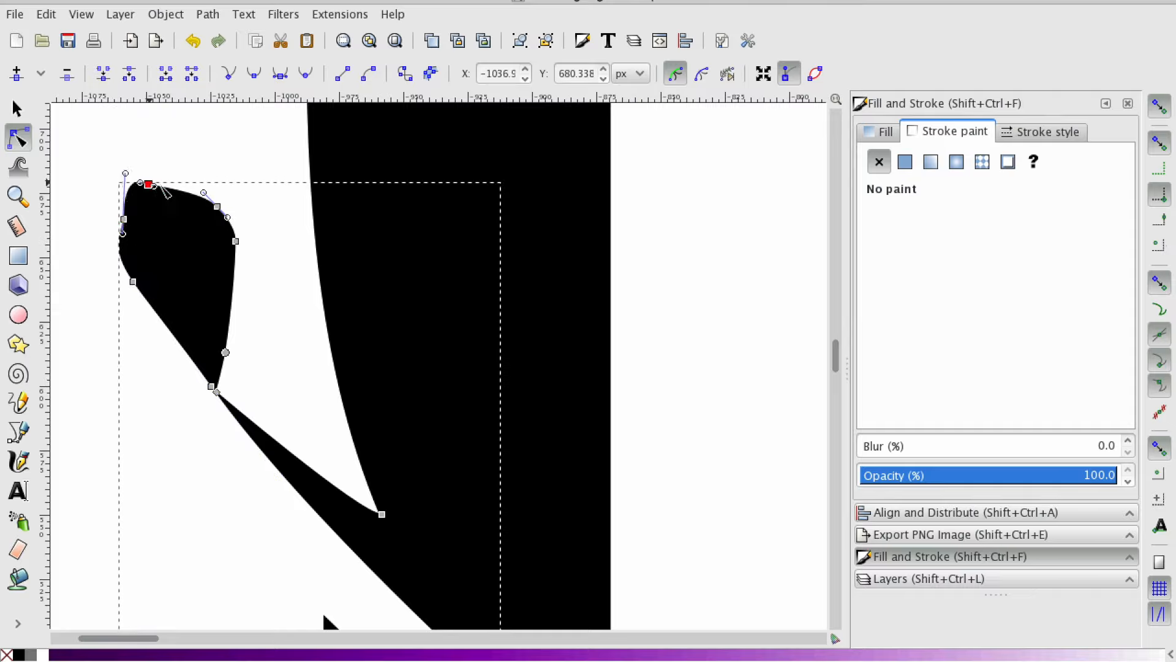
{"action": "left_click_drag", "start_coordinate": [209, 210], "coordinate": [195, 266]}
{"action": "left_click_drag", "start_coordinate": [229, 356], "coordinate": [201, 320]}
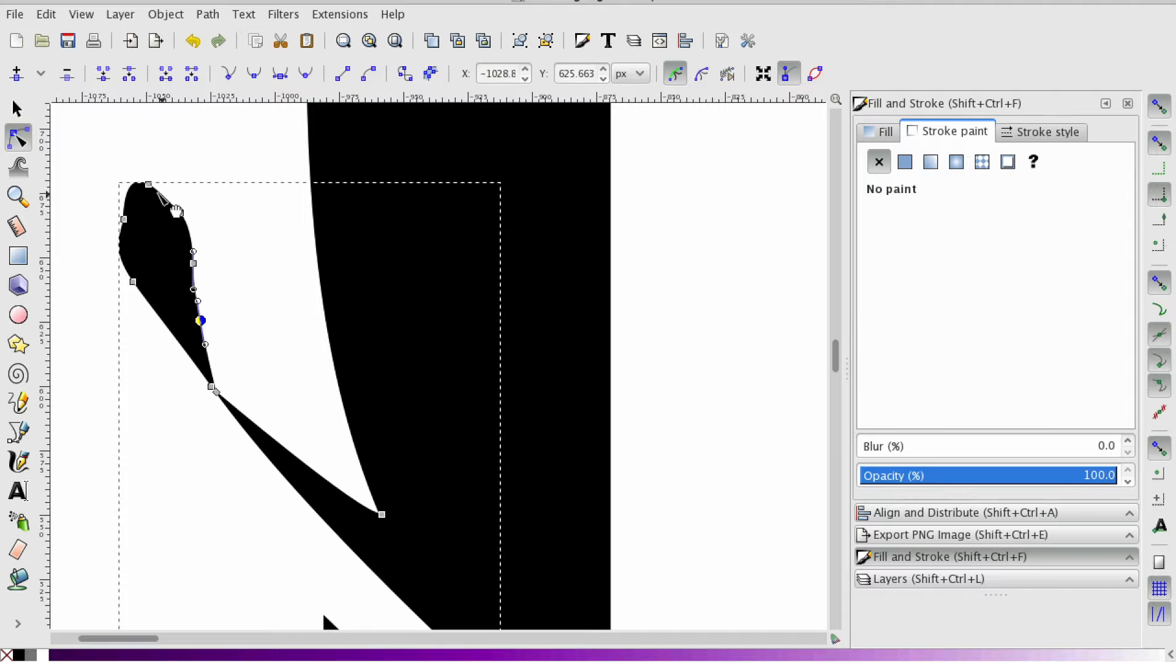
{"action": "left_click_drag", "start_coordinate": [124, 219], "coordinate": [110, 224]}
{"action": "left_click_drag", "start_coordinate": [151, 185], "coordinate": [163, 211]}
{"action": "left_click_drag", "start_coordinate": [193, 263], "coordinate": [186, 265]}
{"action": "left_click", "coordinate": [226, 265]}
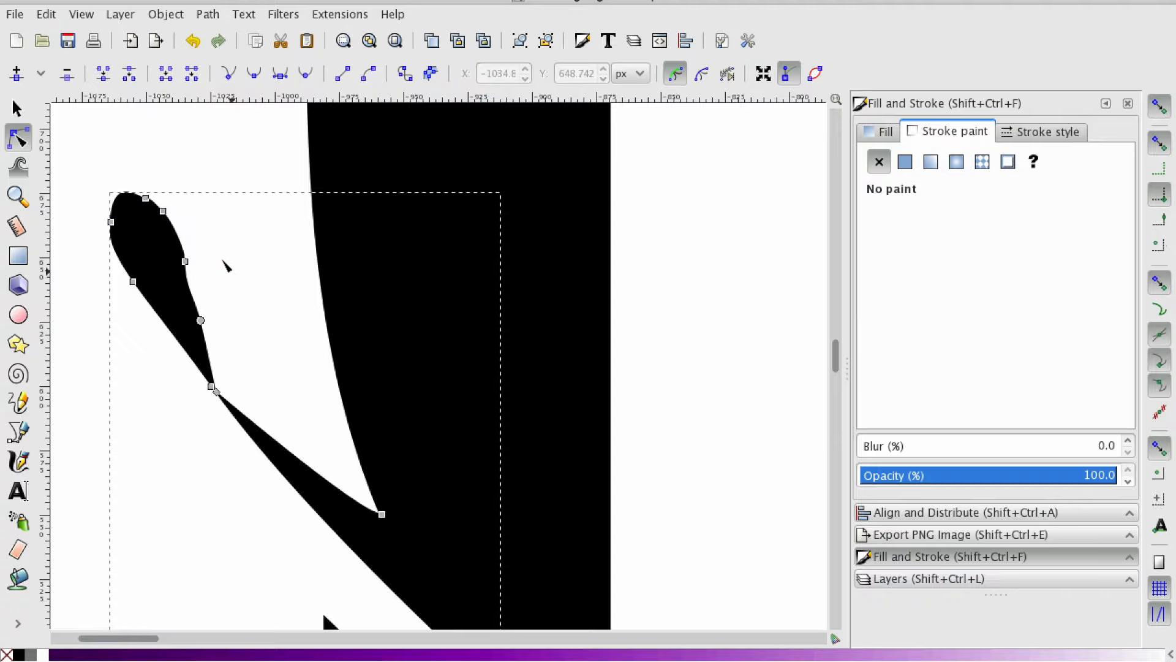
{"action": "left_click", "coordinate": [207, 198]}
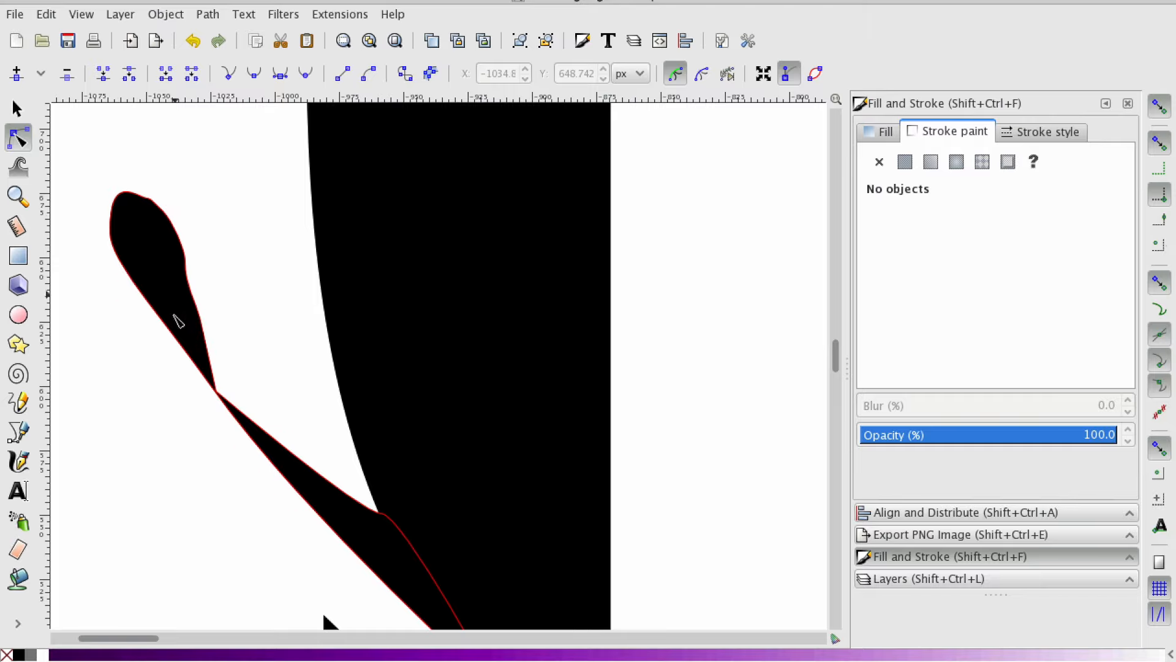
Smooth the second leaf's outline by deleting two surplus nodes near its tip and one on its inner edge
{"action": "left_click", "coordinate": [156, 251]}
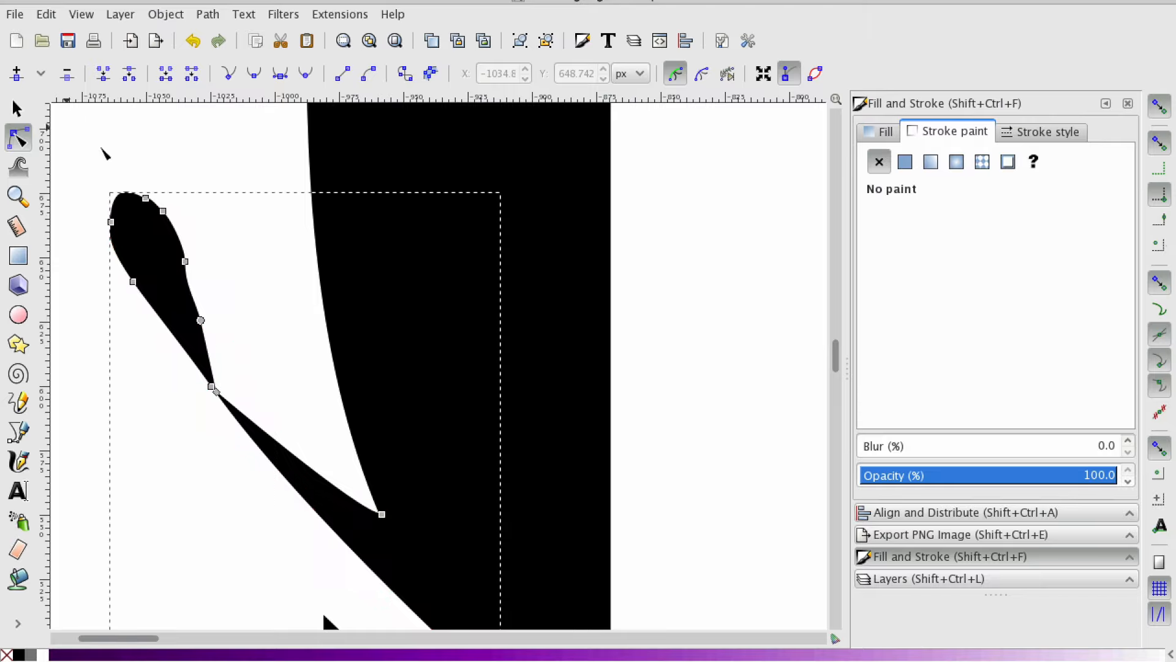
{"action": "left_click", "coordinate": [146, 199]}
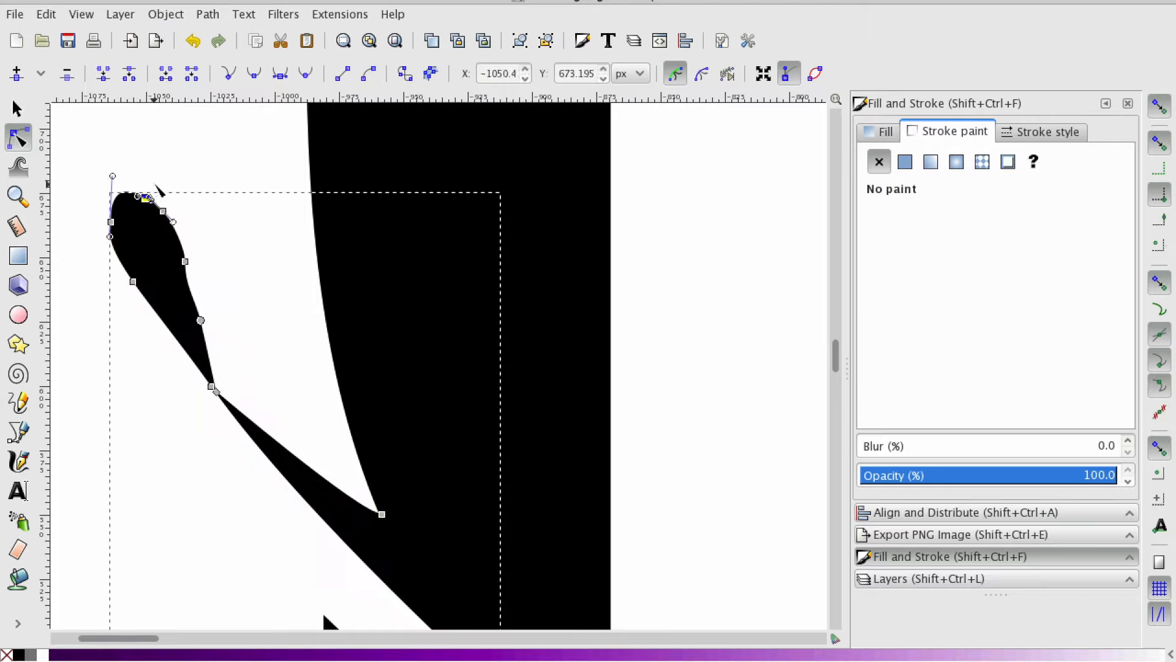
{"action": "key", "text": "Delete"}
{"action": "left_click", "coordinate": [199, 217]}
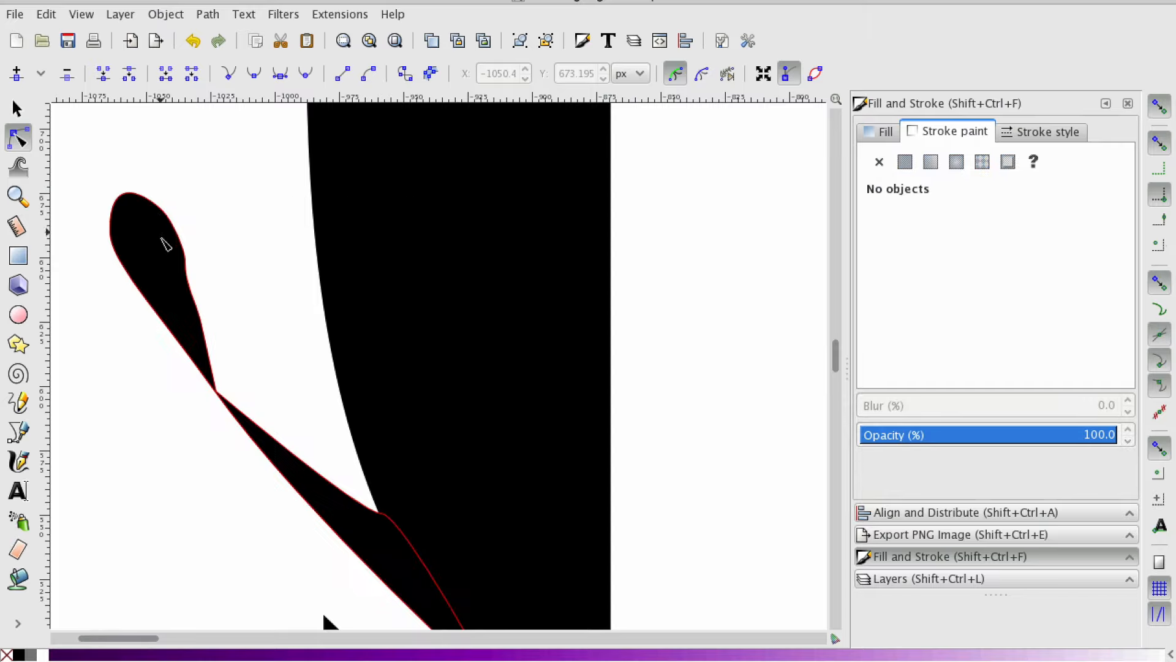
{"action": "left_click", "coordinate": [150, 221]}
{"action": "left_click", "coordinate": [163, 211]}
{"action": "key", "text": "Delete"}
{"action": "left_click", "coordinate": [200, 319]}
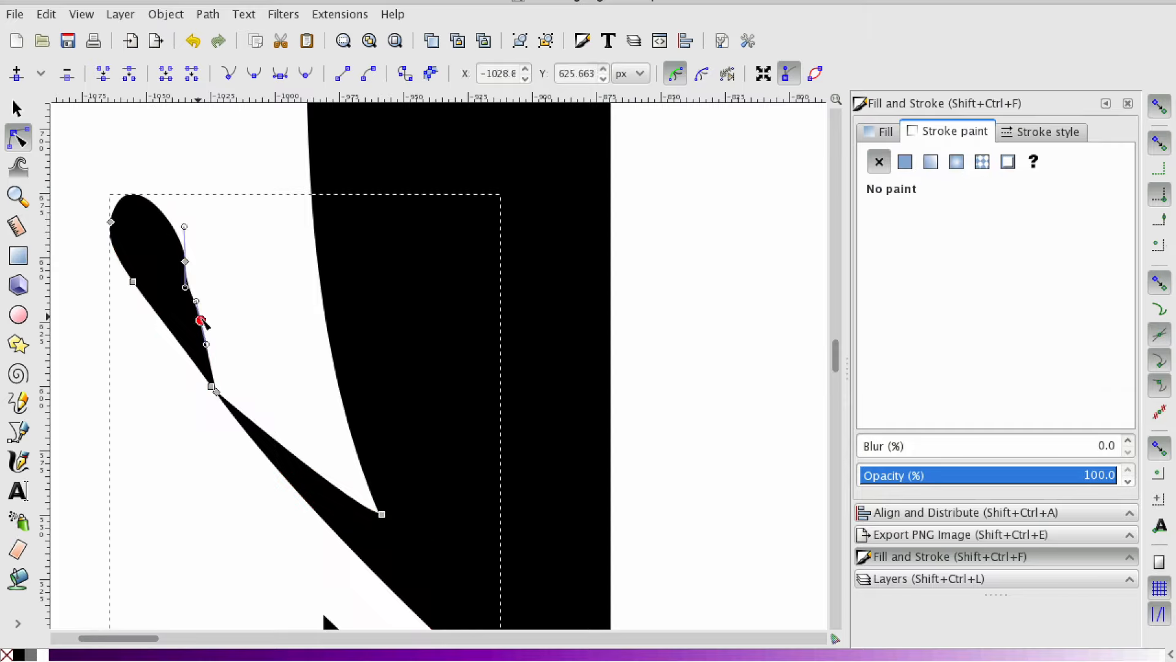
{"action": "key", "text": "Delete"}
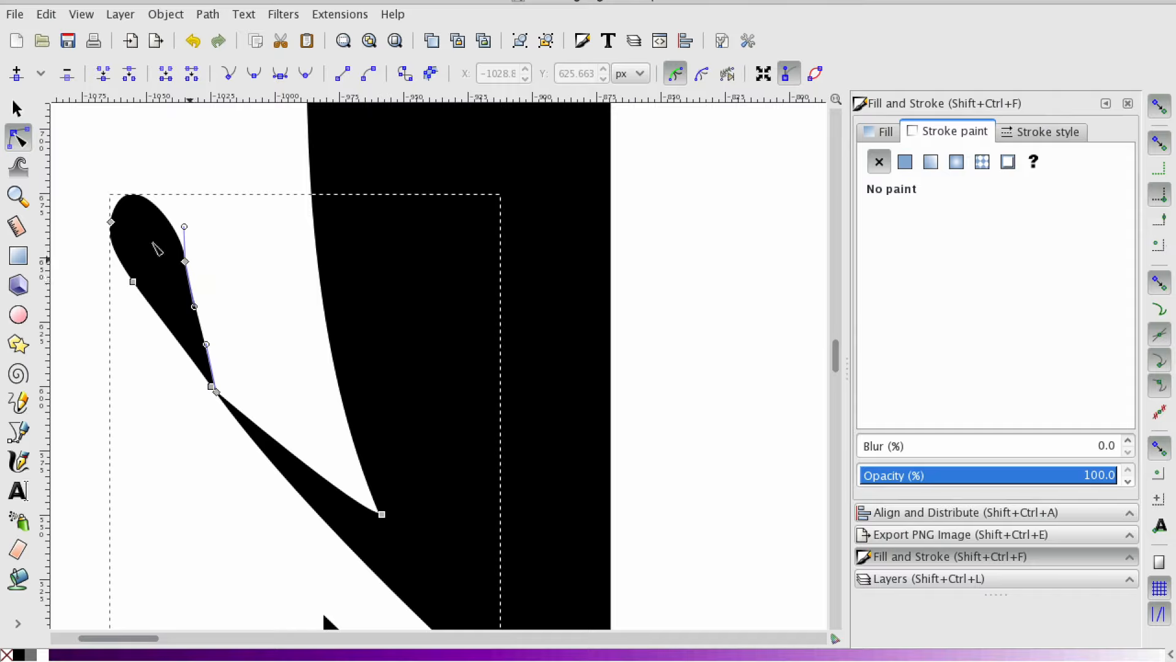
Shorten the second leaf by moving its upper outer-edge node down towards the neighbouring node
{"action": "mouse_move", "coordinate": [111, 222]}
{"action": "left_mouse_down"}
{"action": "mouse_move", "coordinate": [123, 267]}
{"action": "mouse_move", "coordinate": [111, 255]}
{"action": "mouse_move", "coordinate": [117, 233]}
{"action": "left_mouse_up"}
{"action": "left_click", "coordinate": [133, 281]}
{"action": "left_click", "coordinate": [117, 318]}
{"action": "left_click", "coordinate": [120, 249]}
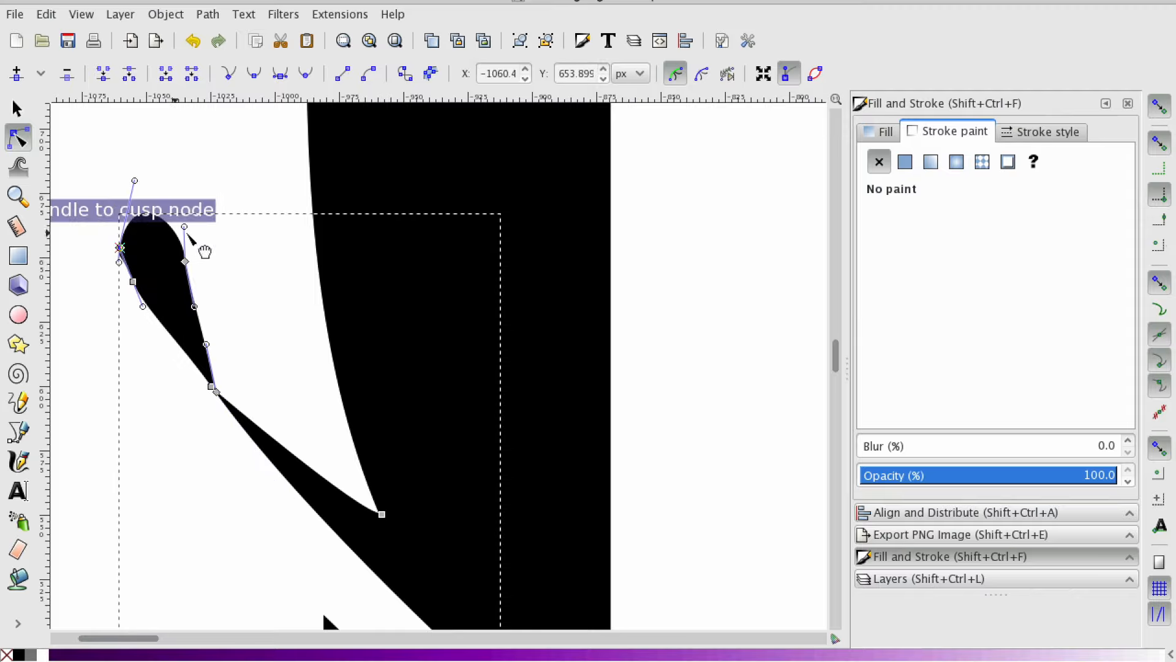
{"action": "left_click", "coordinate": [233, 234]}
Make the second leaf's upper outer-edge node auto-smooth
{"action": "scroll", "coordinate": [225, 276], "scroll_direction": "down", "scroll_amount": 2}
{"action": "left_click", "coordinate": [118, 270]}
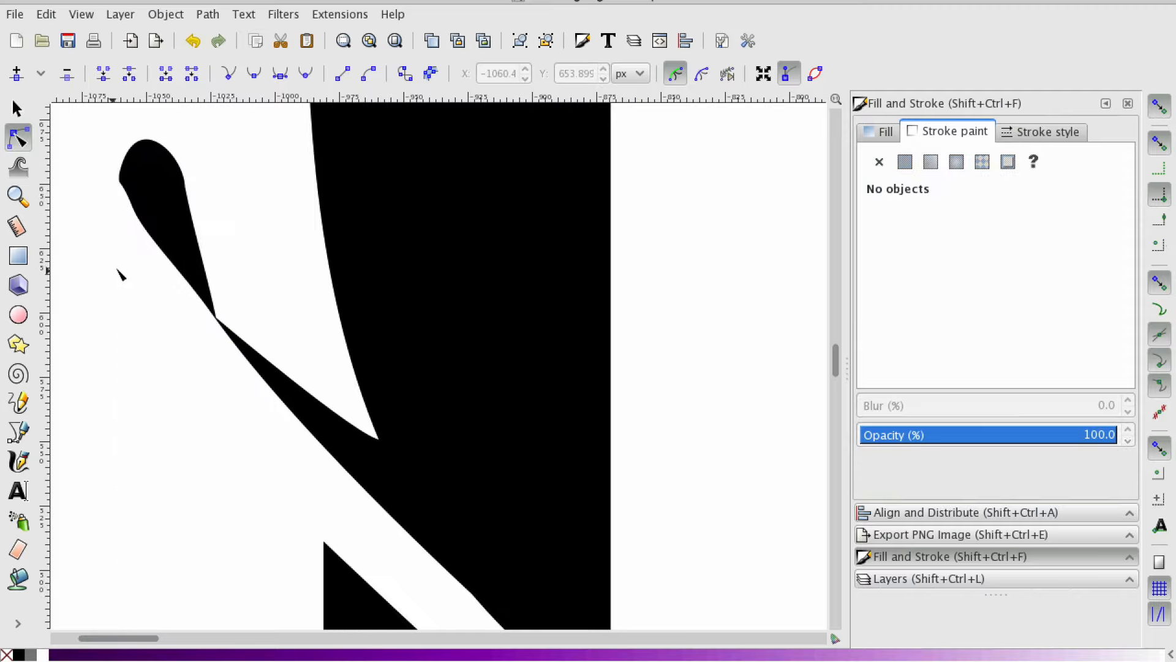
{"action": "left_click", "coordinate": [134, 208]}
{"action": "left_click", "coordinate": [122, 175]}
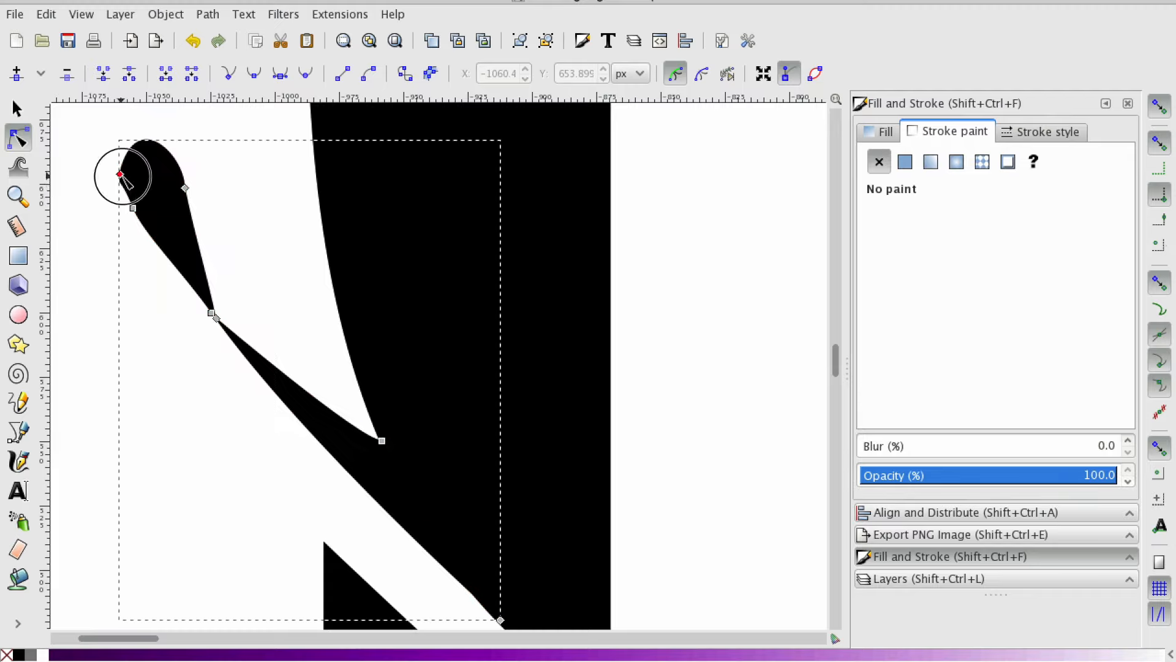
{"action": "left_click", "coordinate": [305, 78]}
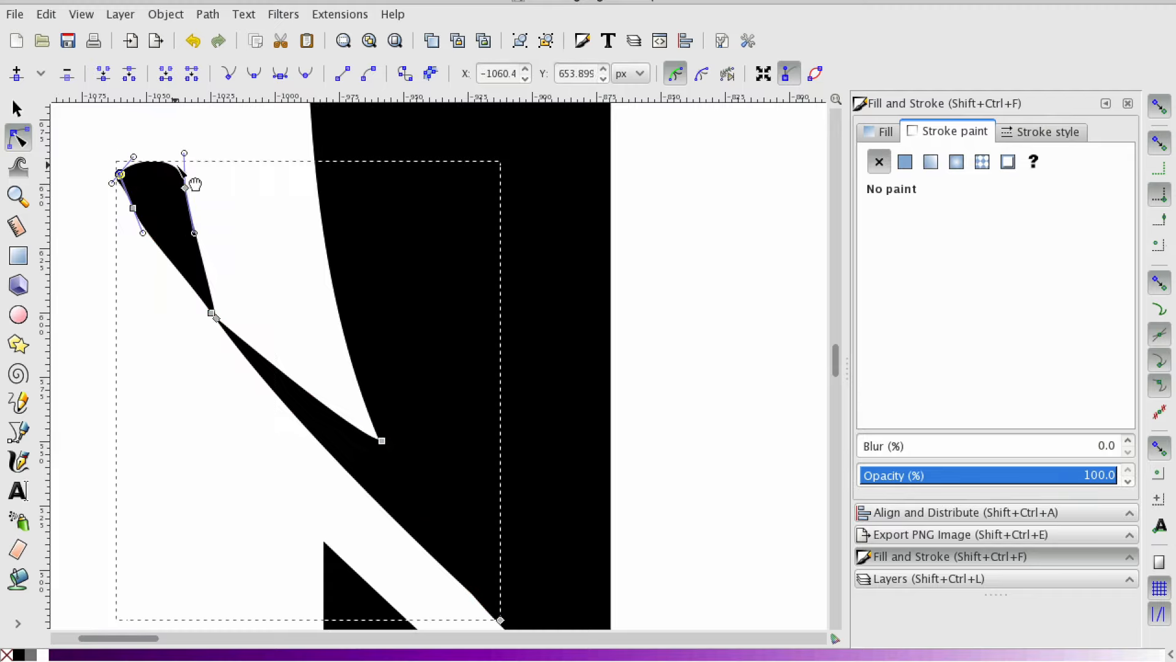
Undo the last handle change and round the second leaf's outer edge by smoothing its lower node and nudging the upper node inward
{"action": "key", "text": "ctrl+z"}
{"action": "left_click", "coordinate": [134, 209]}
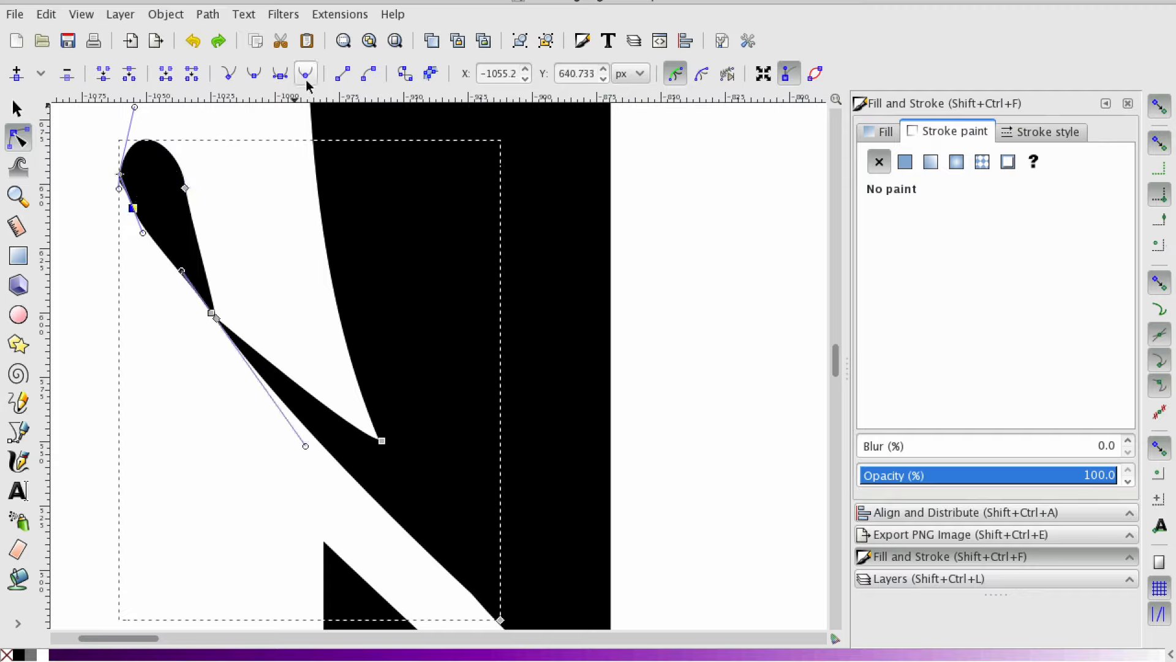
{"action": "left_click", "coordinate": [122, 230]}
{"action": "scroll", "coordinate": [122, 230], "scroll_direction": "up", "scroll_amount": 1}
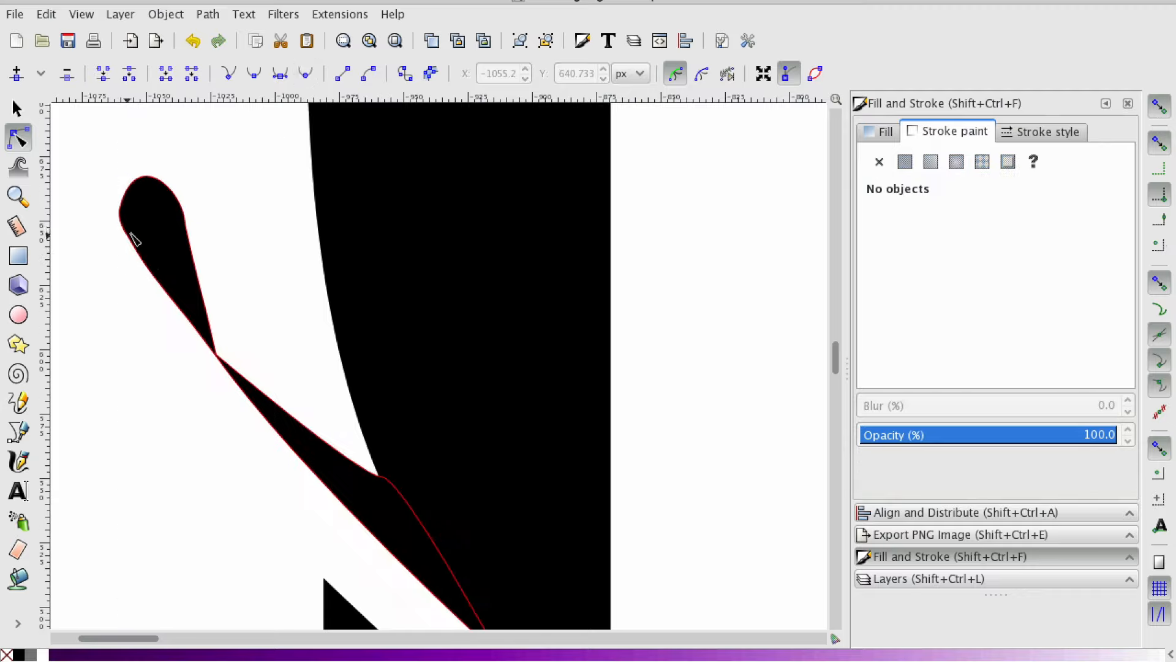
{"action": "left_click", "coordinate": [126, 230]}
{"action": "left_click", "coordinate": [124, 205]}
{"action": "left_click_drag", "start_coordinate": [125, 204], "coordinate": [125, 204]}
{"action": "left_click", "coordinate": [246, 212]}
{"action": "left_click", "coordinate": [236, 194]}
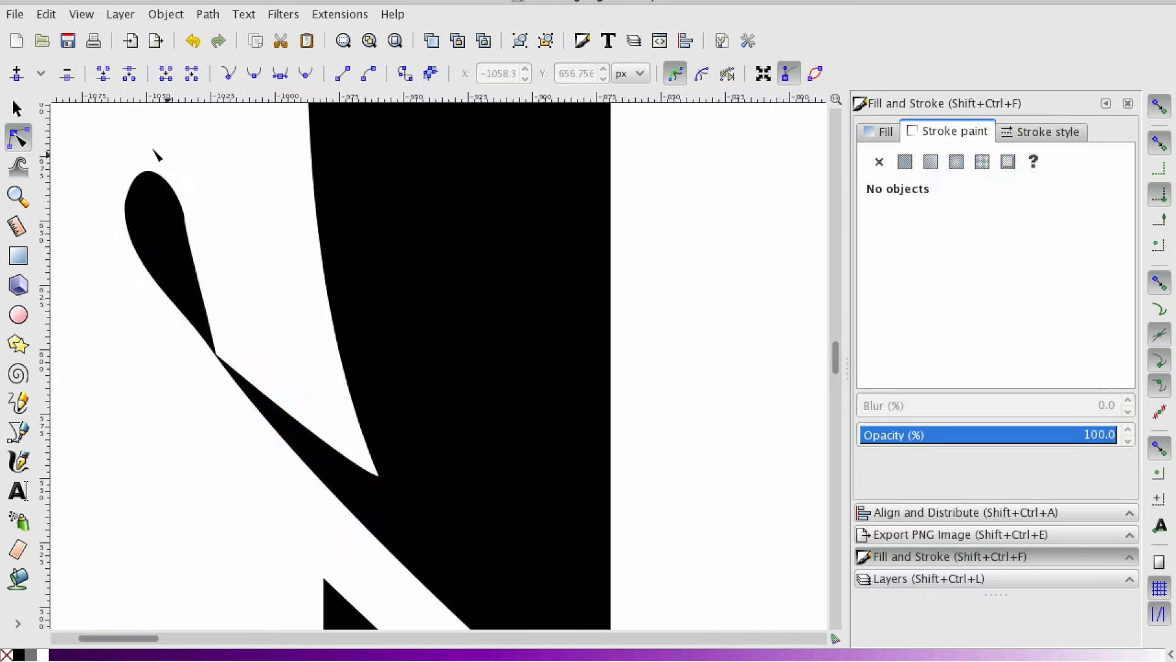
Shorten the second leaf by moving its tip nodes down towards the stem
{"action": "left_click", "coordinate": [24, 195]}
{"action": "left_click", "coordinate": [63, 230]}
{"action": "left_click", "coordinate": [63, 230]}
{"action": "left_click", "coordinate": [63, 230]}
{"action": "left_click", "coordinate": [182, 283], "text": "shift"}
{"action": "left_click", "coordinate": [182, 283], "text": "shift"}
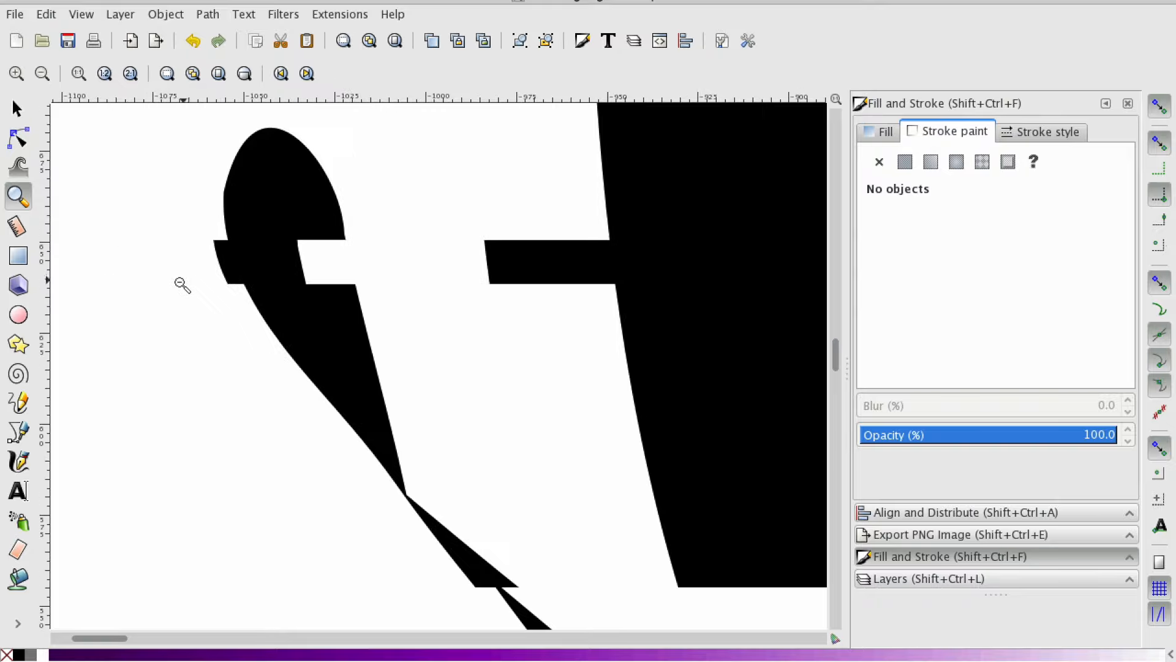
{"action": "left_click", "coordinate": [147, 281], "text": "shift"}
{"action": "left_click", "coordinate": [144, 281], "text": "shift"}
{"action": "left_click", "coordinate": [145, 281], "text": "shift"}
{"action": "left_click", "coordinate": [121, 294], "text": "shift"}
{"action": "left_click", "coordinate": [123, 295], "text": "shift"}
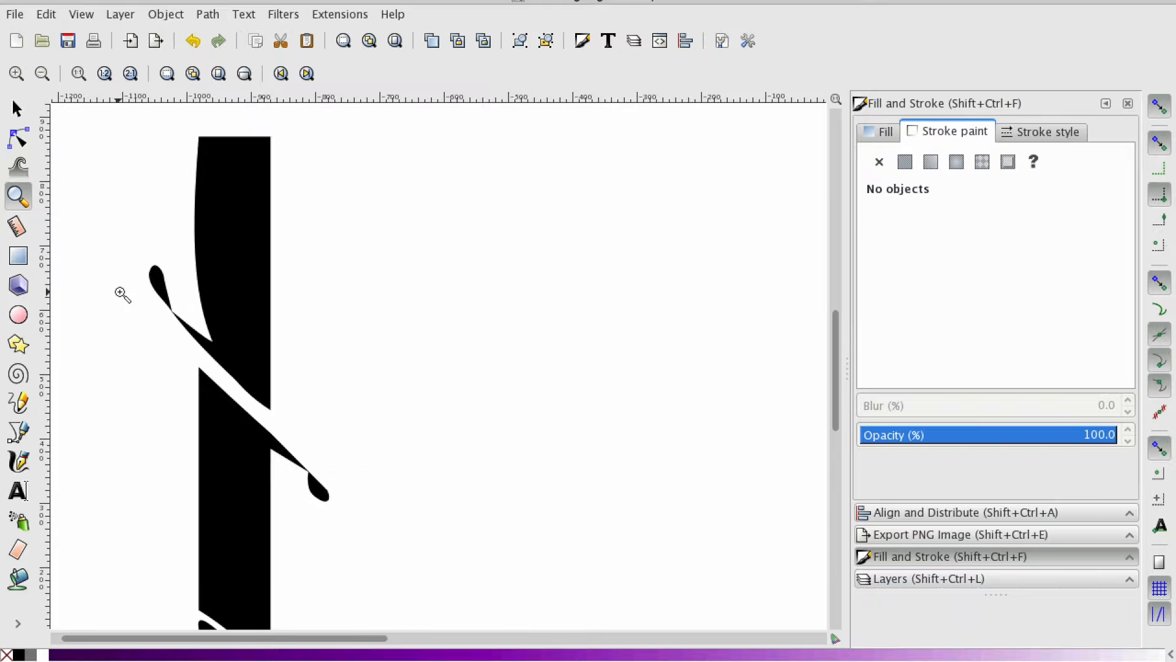
{"action": "left_click", "coordinate": [122, 294], "text": "shift"}
{"action": "left_click", "coordinate": [130, 319], "text": "shift"}
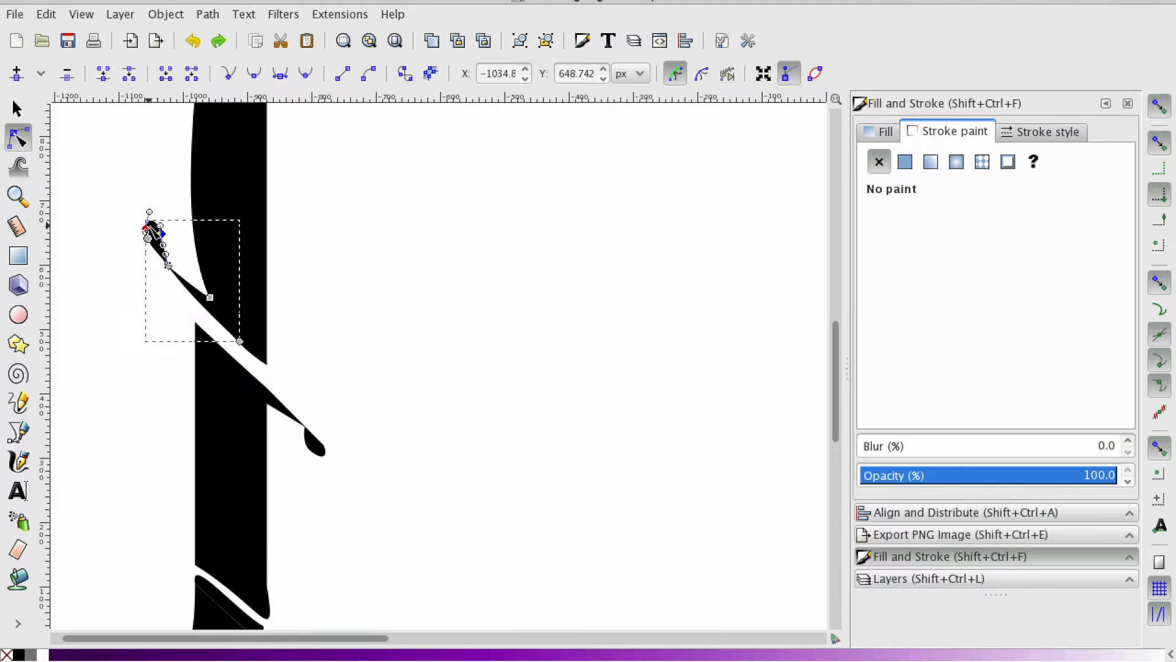
{"action": "left_click_drag", "start_coordinate": [149, 226], "coordinate": [148, 235]}
{"action": "left_click", "coordinate": [118, 254]}
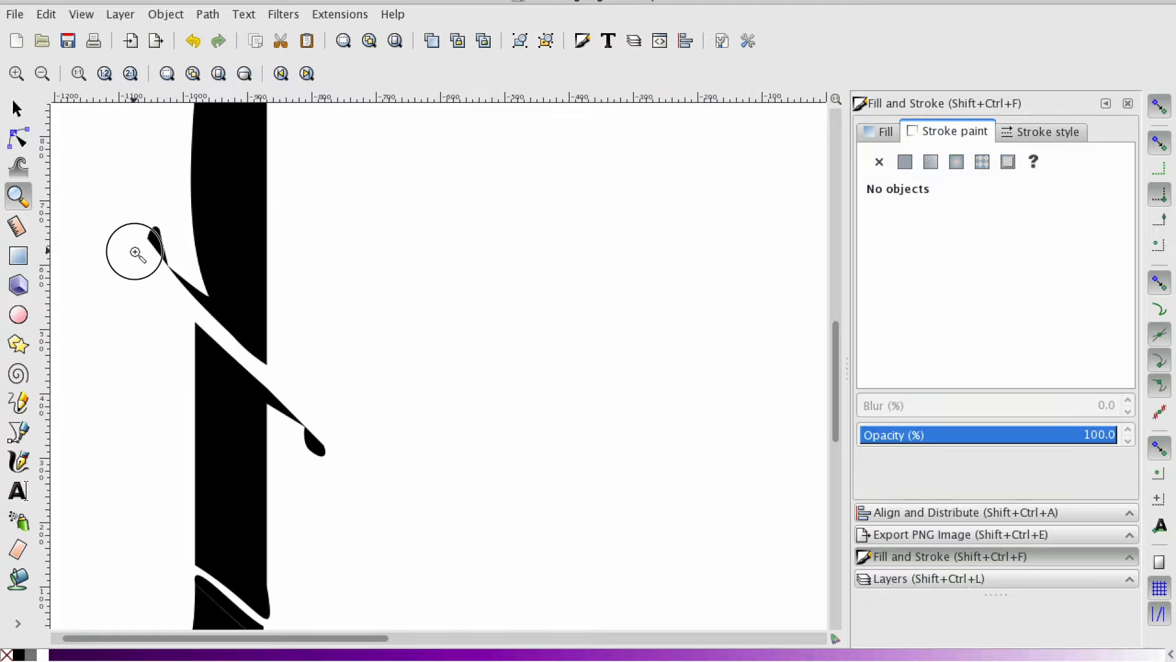
{"action": "scroll", "coordinate": [131, 250], "scroll_direction": "up", "scroll_amount": 3}
{"action": "left_click", "coordinate": [184, 226]}
{"action": "left_click_drag", "start_coordinate": [173, 217], "coordinate": [165, 161]}
{"action": "key", "text": "ctrl+z"}
Slim the second leaf by moving its outer-edge node inward and down towards the stem
{"action": "left_click", "coordinate": [130, 264]}
{"action": "left_click", "coordinate": [187, 228]}
{"action": "left_click", "coordinate": [173, 216]}
{"action": "left_click_drag", "start_coordinate": [174, 218], "coordinate": [198, 252]}
{"action": "left_click", "coordinate": [186, 235]}
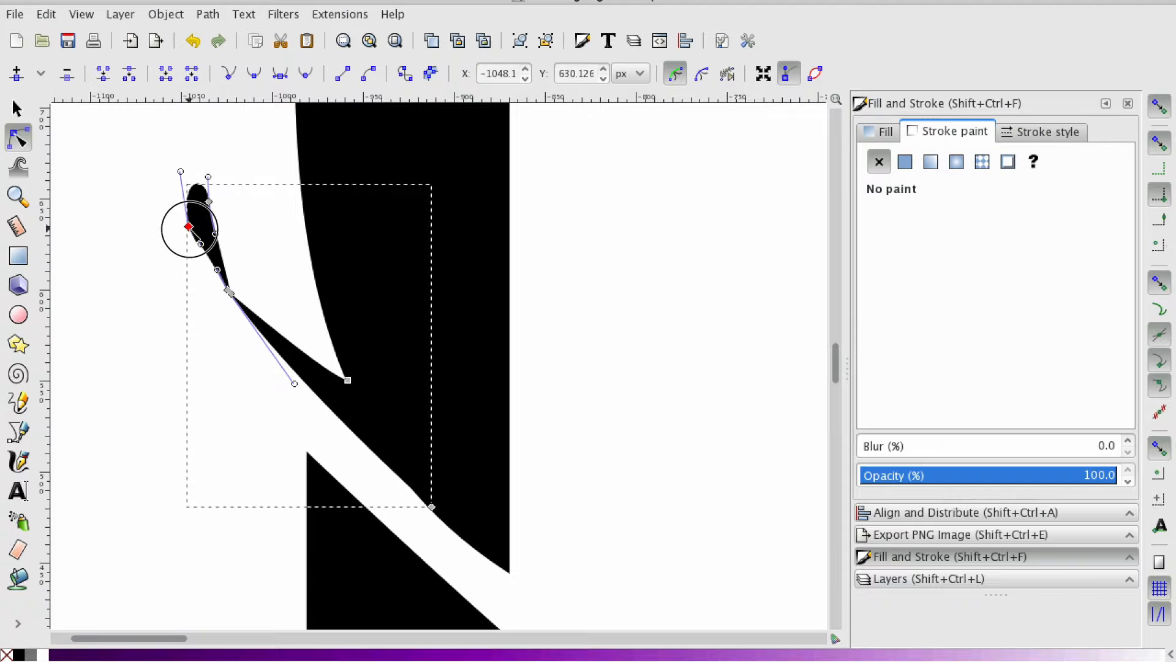
{"action": "left_click", "coordinate": [251, 220]}
{"action": "left_click", "coordinate": [202, 232]}
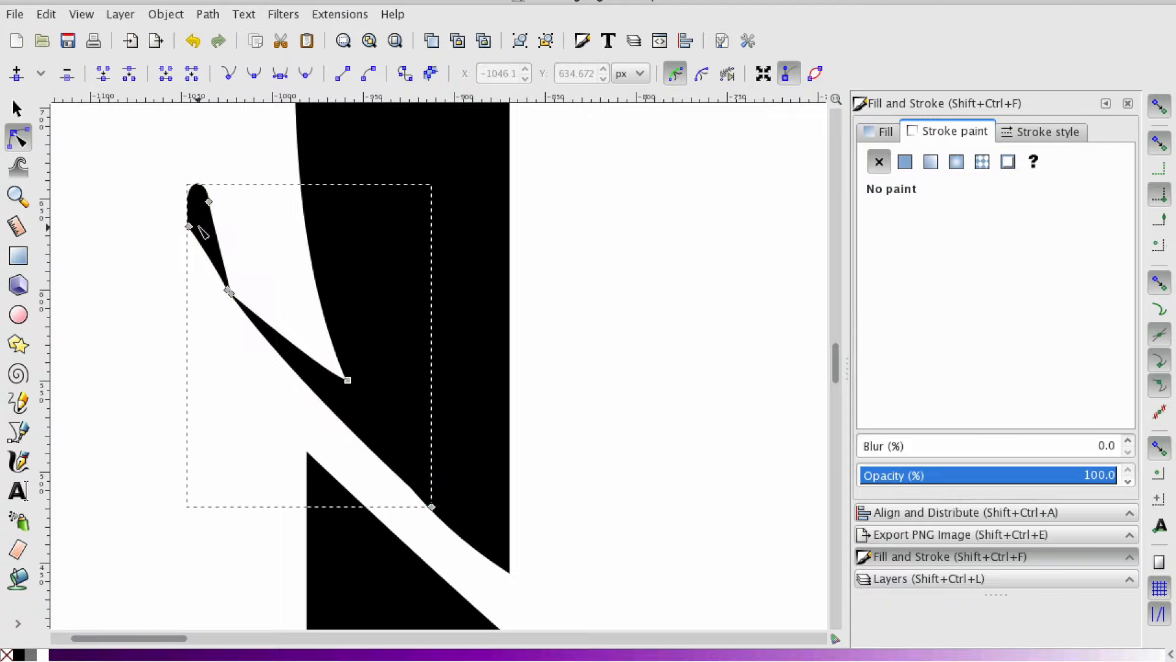
Make the second leaf's outer-edge node and its upper inner-edge node auto-smooth
{"action": "left_click", "coordinate": [189, 227]}
{"action": "left_click", "coordinate": [305, 78]}
{"action": "left_click", "coordinate": [229, 215]}
{"action": "left_click", "coordinate": [209, 202]}
{"action": "left_click", "coordinate": [305, 75]}
{"action": "left_click", "coordinate": [257, 243]}
Pull the second leaf's inner edge inward and lower its upper inner-edge node to shorten the leaf
{"action": "left_click_drag", "start_coordinate": [228, 227], "coordinate": [218, 226]}
{"action": "left_click", "coordinate": [209, 203]}
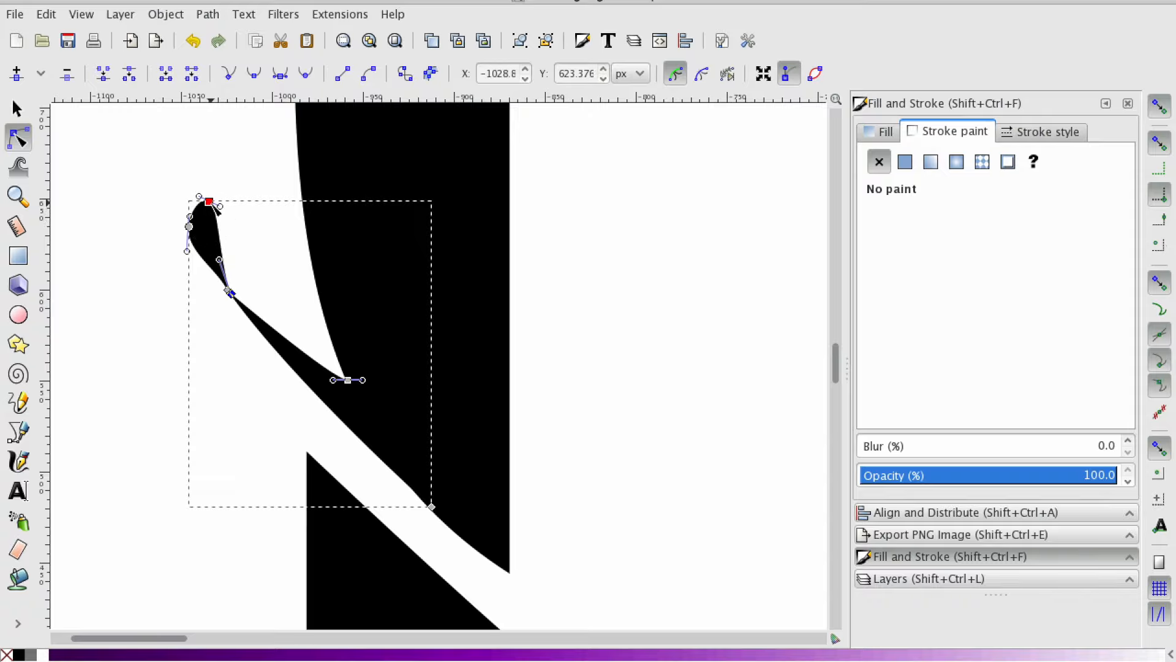
{"action": "key", "text": "ctrl+z"}
{"action": "left_click_drag", "start_coordinate": [208, 202], "coordinate": [208, 225]}
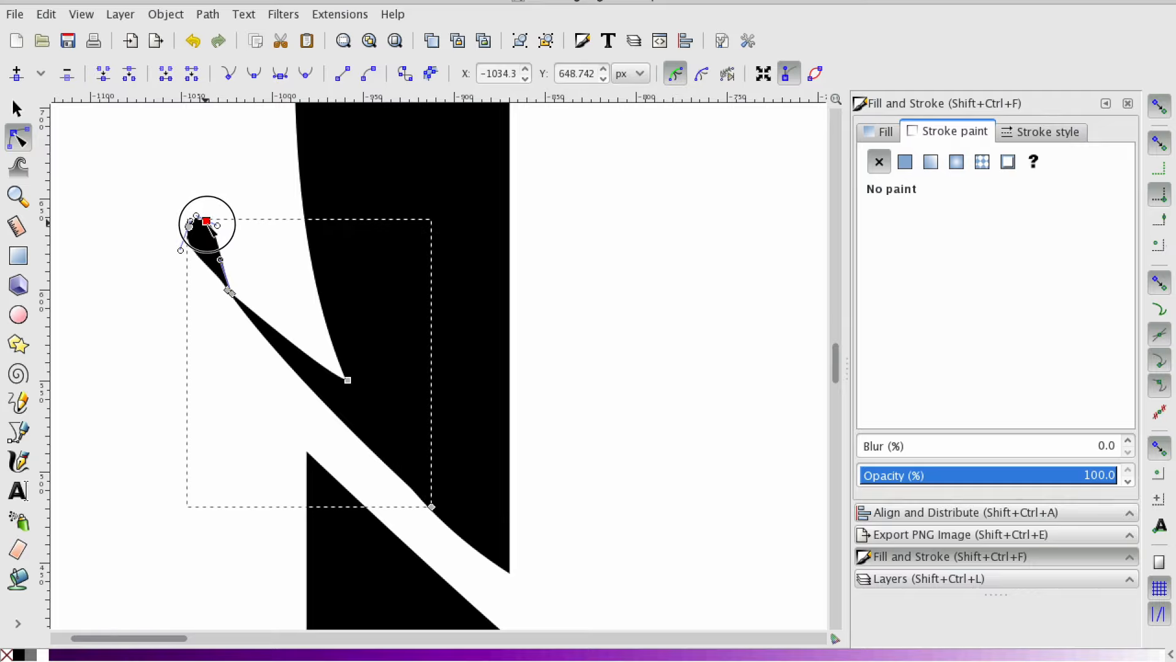
Move the second leaf with its stem inward and slightly down, closer to the J's upper piece
{"action": "key", "text": "z"}
{"action": "left_click", "coordinate": [85, 273], "text": "shift"}
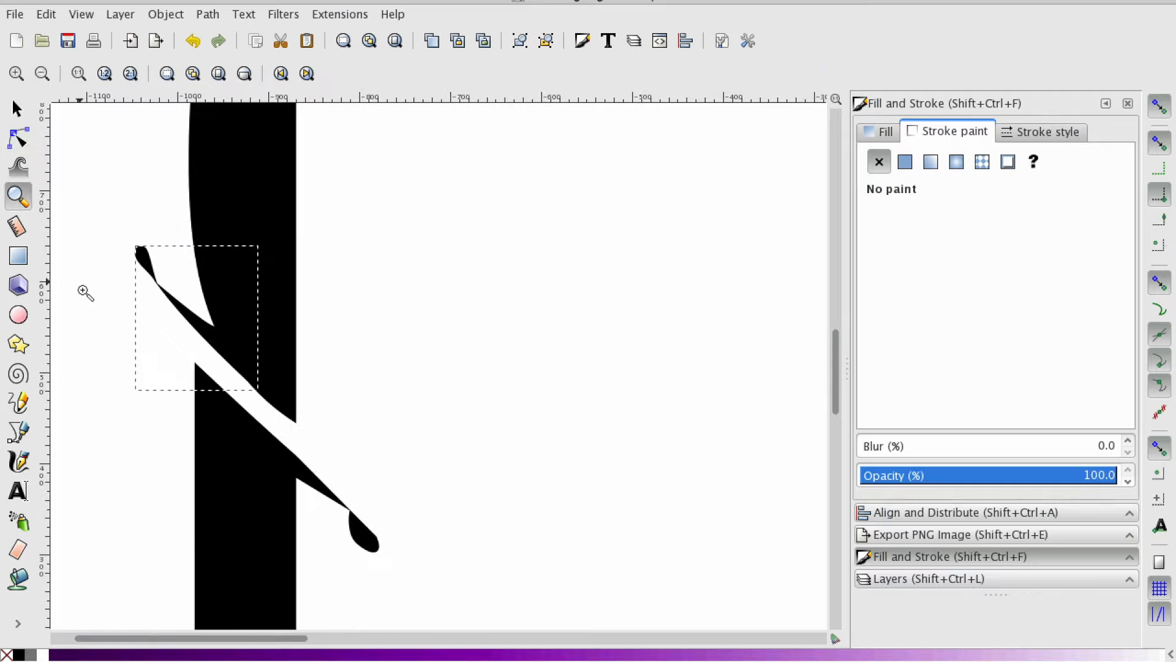
{"action": "scroll", "coordinate": [92, 306], "scroll_direction": "down", "scroll_amount": 2}
{"action": "key", "text": "s"}
{"action": "left_click_drag", "start_coordinate": [131, 205], "coordinate": [158, 225]}
{"action": "left_click_drag", "start_coordinate": [158, 225], "coordinate": [156, 227]}
{"action": "left_click", "coordinate": [331, 271]}
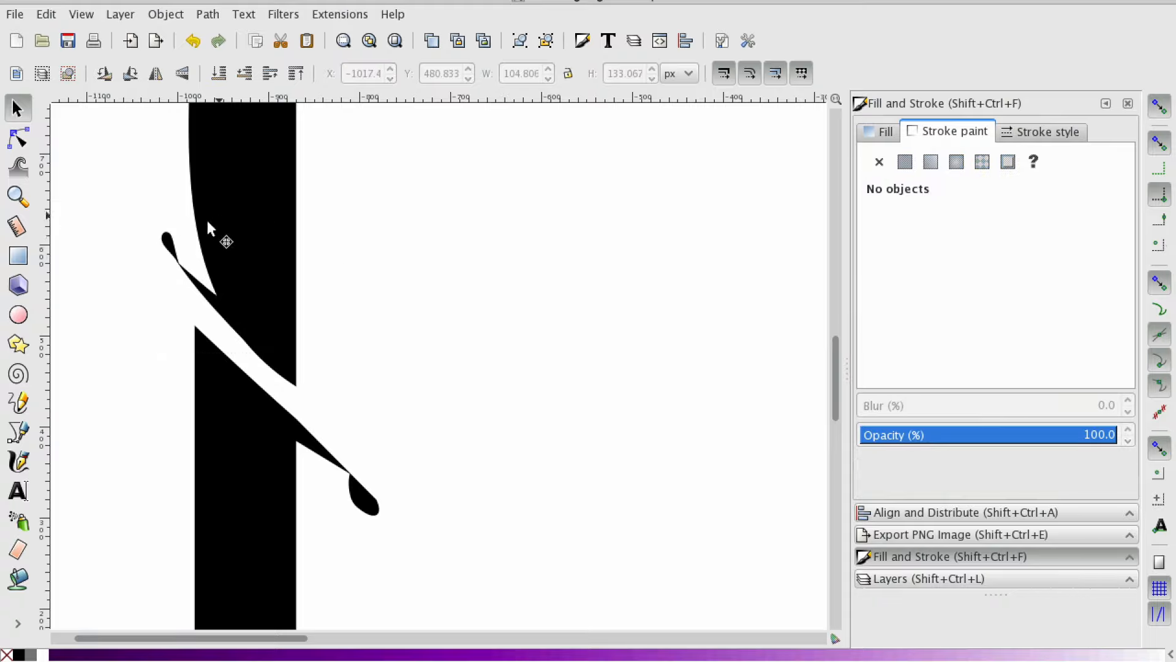
Nudge the second stem's corner node deeper into the J's upper piece and adjust the curve handle of the leaf's inner edge
{"action": "left_click", "coordinate": [18, 196]}
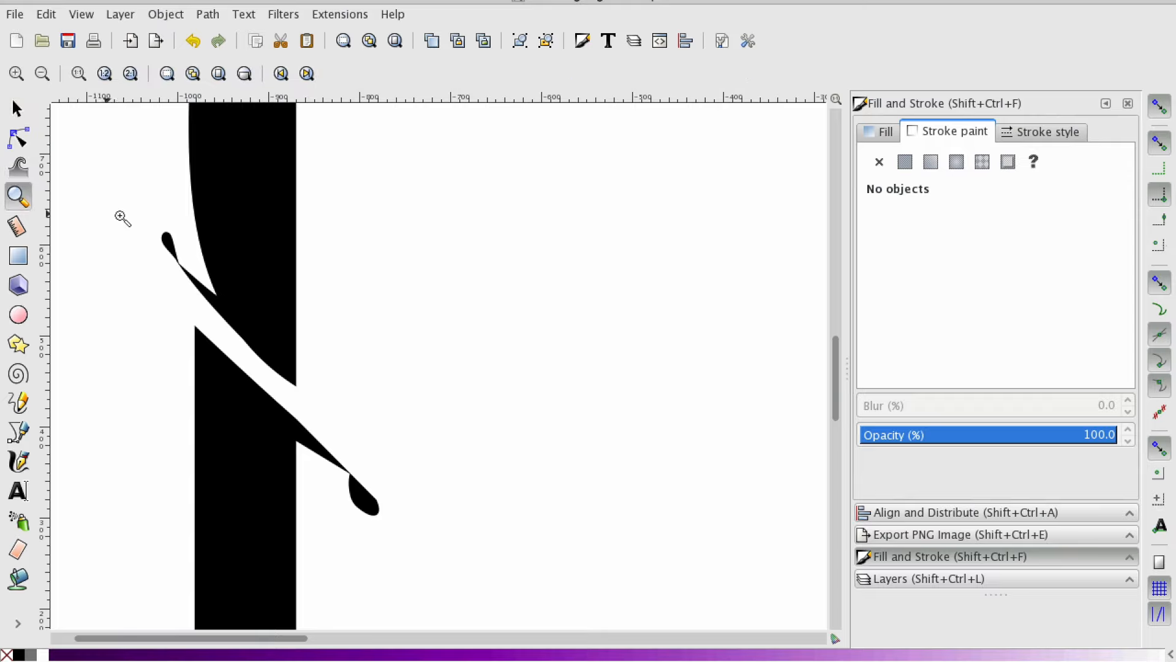
{"action": "left_click", "coordinate": [193, 263]}
{"action": "left_click", "coordinate": [193, 262]}
{"action": "left_click", "coordinate": [193, 262]}
{"action": "left_click", "coordinate": [18, 139]}
{"action": "left_click", "coordinate": [207, 326]}
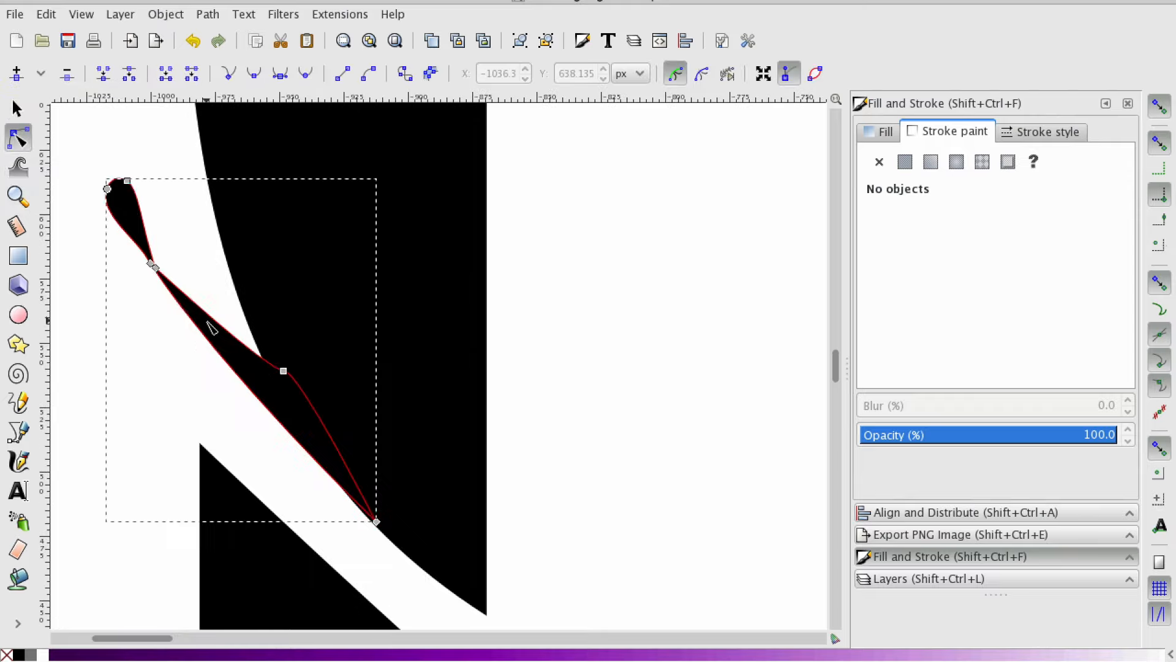
{"action": "left_click", "coordinate": [208, 325]}
{"action": "left_click", "coordinate": [284, 371]}
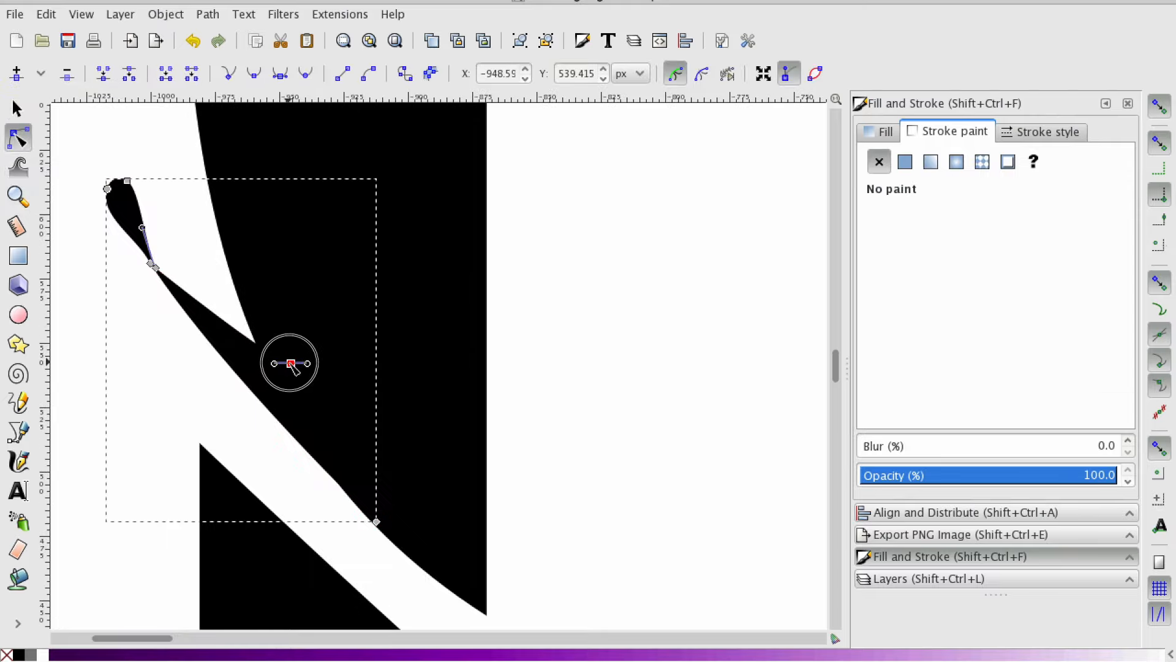
{"action": "left_click_drag", "start_coordinate": [284, 370], "coordinate": [288, 367]}
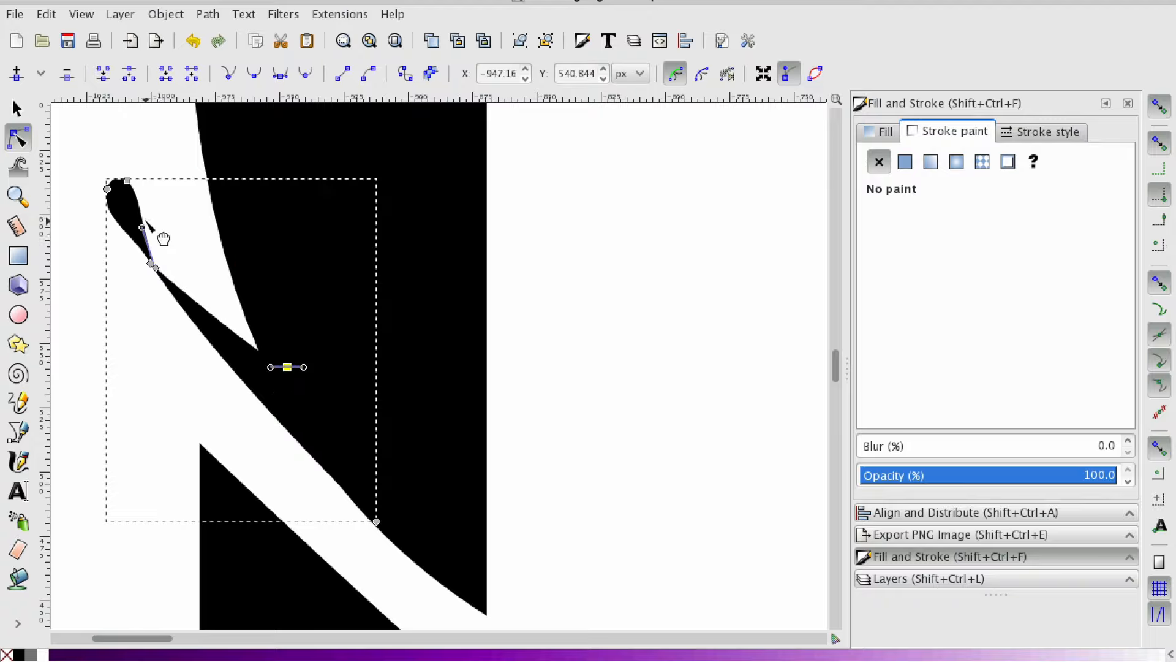
{"action": "left_click_drag", "start_coordinate": [143, 229], "coordinate": [150, 226]}
{"action": "left_click", "coordinate": [585, 278]}
Slim the first leaf on the J's middle piece by moving its inner-edge and tip nodes in towards its straight edge
{"action": "scroll", "coordinate": [582, 278], "scroll_direction": "down", "scroll_amount": 5}
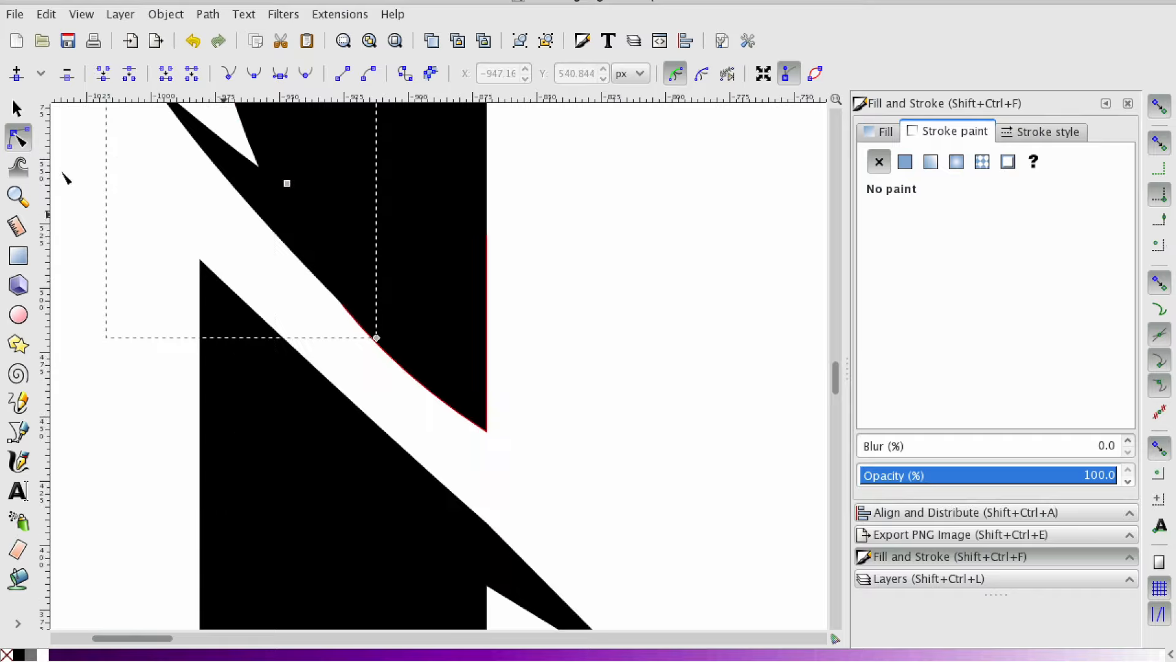
{"action": "key", "text": "Tab"}
{"action": "left_click", "coordinate": [23, 197]}
{"action": "left_click", "coordinate": [80, 233], "text": "shift"}
{"action": "left_click", "coordinate": [80, 233], "text": "shift"}
{"action": "left_click", "coordinate": [80, 234], "text": "shift"}
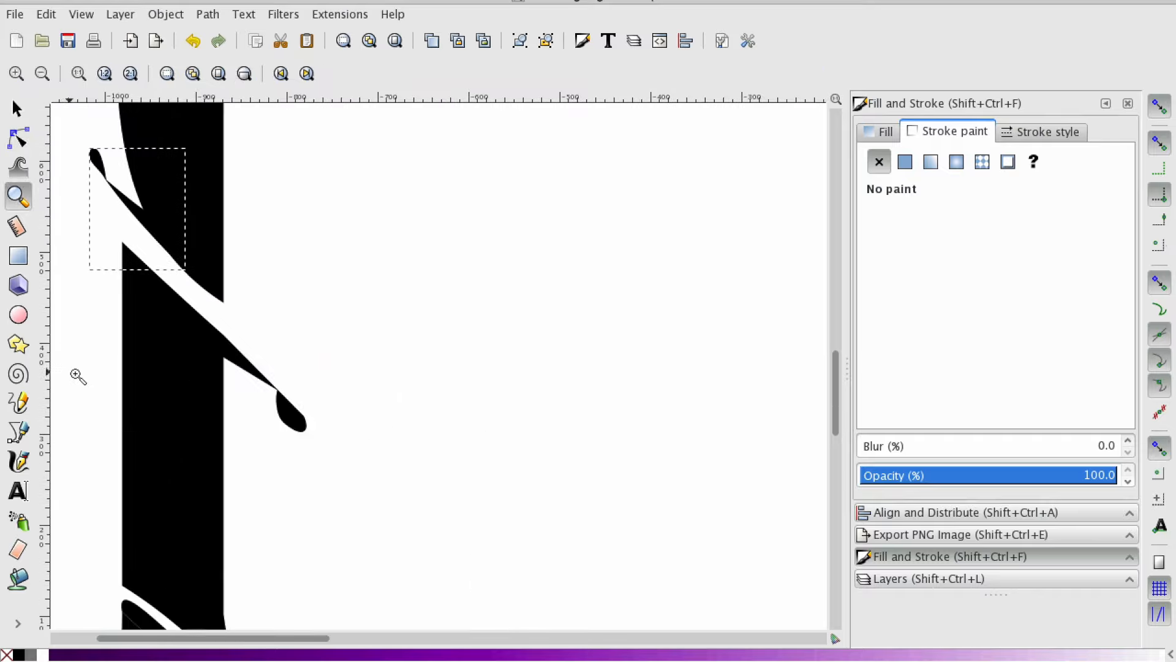
{"action": "left_click", "coordinate": [284, 425]}
{"action": "left_click", "coordinate": [282, 427]}
{"action": "left_click", "coordinate": [282, 427]}
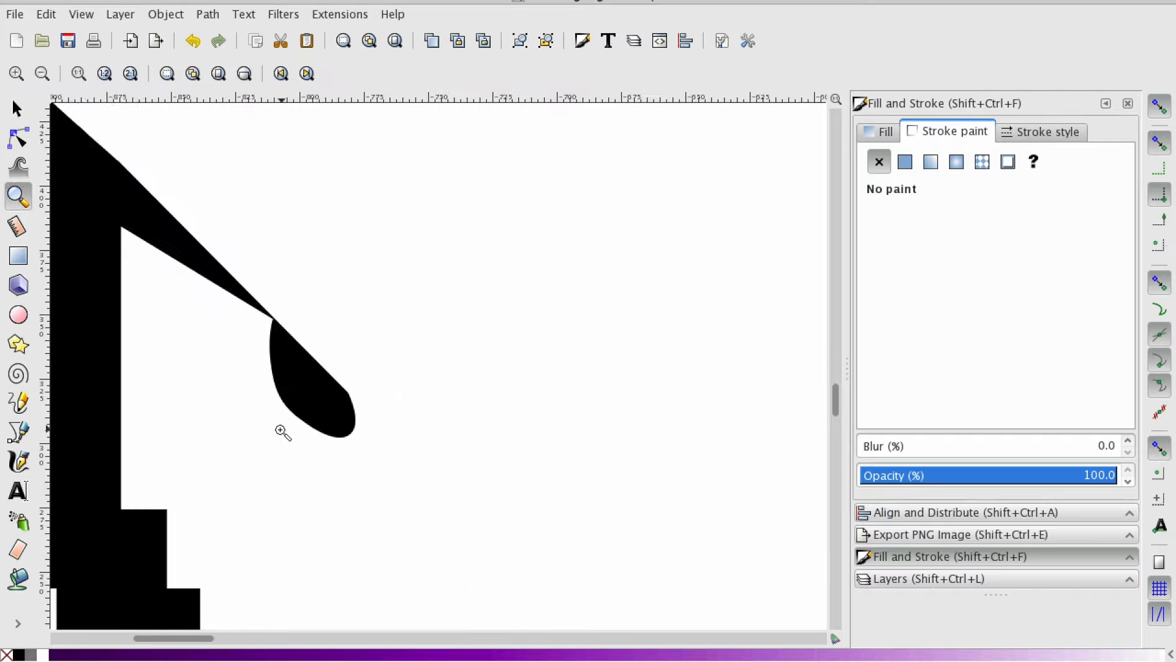
{"action": "left_click", "coordinate": [282, 428]}
{"action": "left_click", "coordinate": [23, 141]}
{"action": "left_click", "coordinate": [370, 392]}
{"action": "left_click", "coordinate": [377, 378]}
{"action": "left_click_drag", "start_coordinate": [380, 440], "coordinate": [289, 341]}
{"action": "left_click_drag", "start_coordinate": [314, 406], "coordinate": [323, 388]}
{"action": "left_click_drag", "start_coordinate": [383, 436], "coordinate": [367, 416]}
Delete the first leaf's surplus inner-edge node and make the remaining inner-edge node auto-smooth
{"action": "left_click", "coordinate": [290, 340]}
{"action": "key", "text": "Delete"}
{"action": "left_click", "coordinate": [323, 388]}
{"action": "left_click", "coordinate": [305, 73]}
{"action": "left_click", "coordinate": [447, 367]}
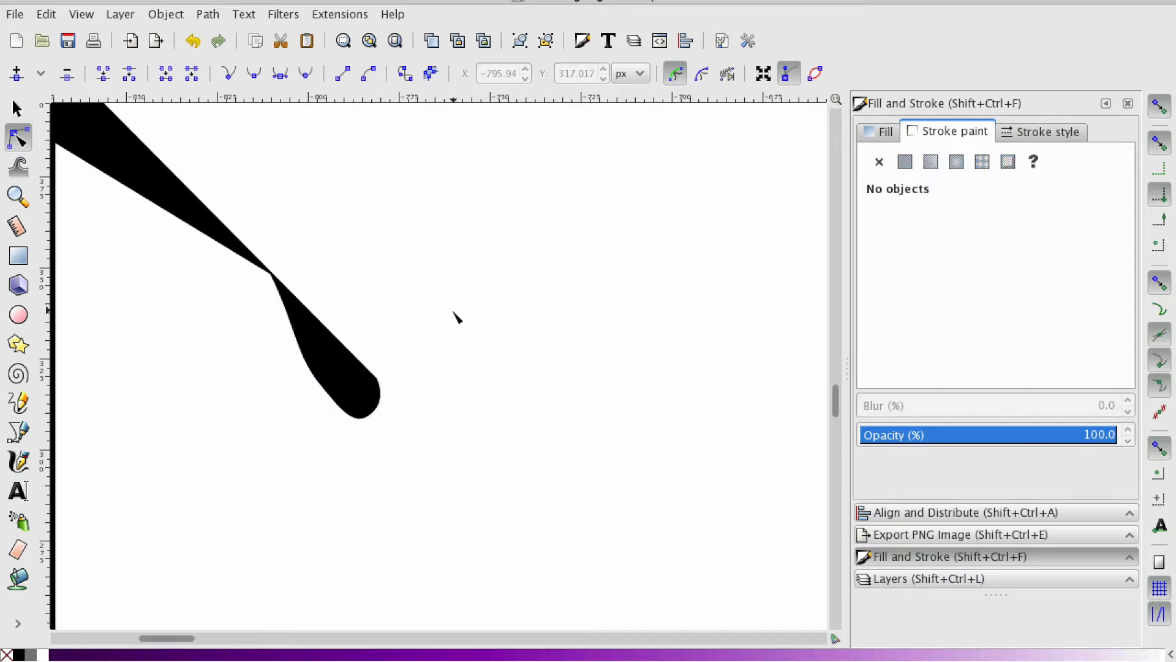
Make the first leaf's bottom tip node auto-smooth
{"action": "left_click", "coordinate": [363, 405]}
{"action": "left_click", "coordinate": [368, 417]}
{"action": "left_click", "coordinate": [307, 74]}
{"action": "left_click", "coordinate": [402, 399]}
Make the first leaf fuller by moving its inner-edge node slightly down and outward
{"action": "left_click", "coordinate": [17, 196]}
{"action": "left_click", "coordinate": [187, 308], "text": "shift"}
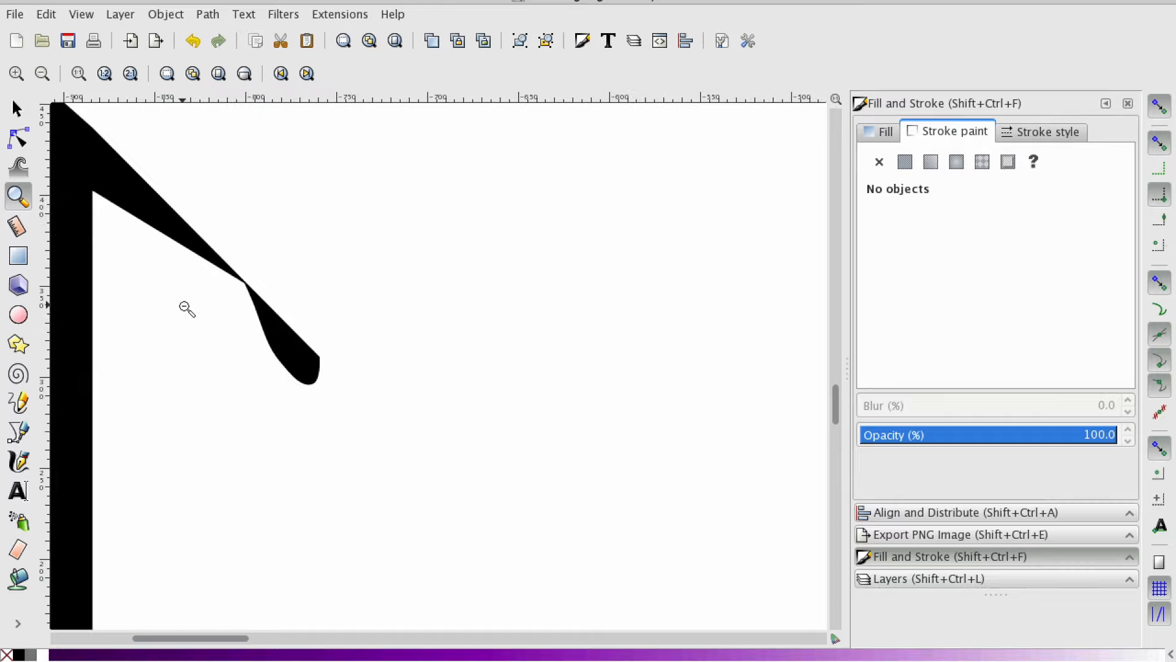
{"action": "left_click", "coordinate": [184, 306], "text": "shift"}
{"action": "left_click", "coordinate": [184, 306], "text": "shift"}
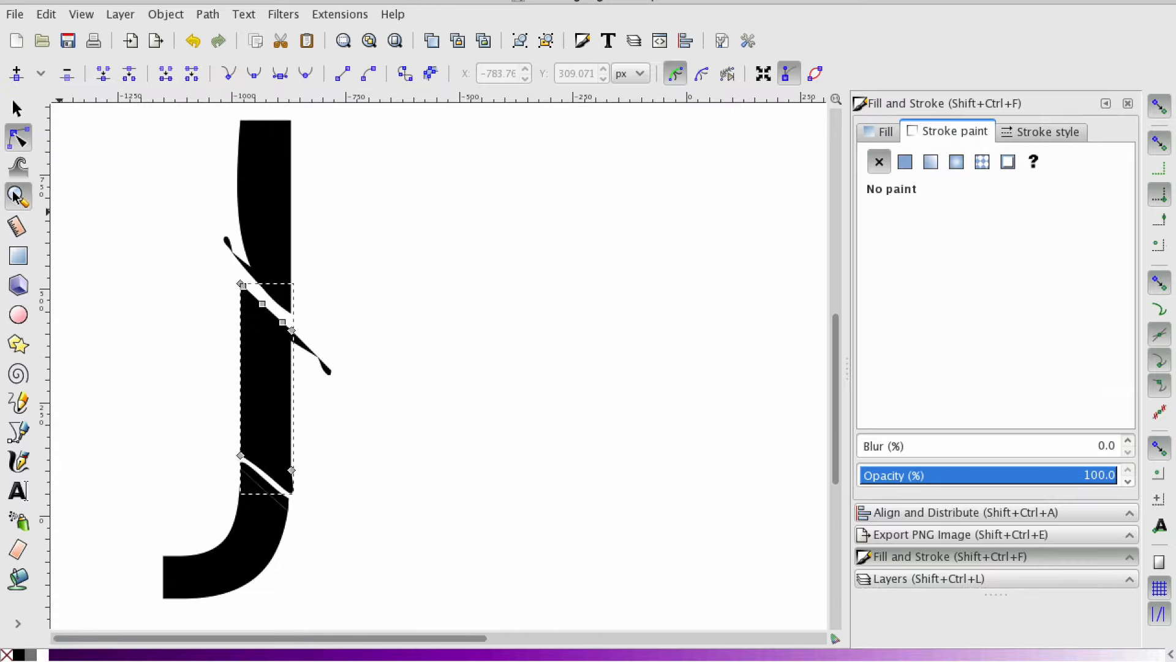
{"action": "left_click", "coordinate": [18, 196]}
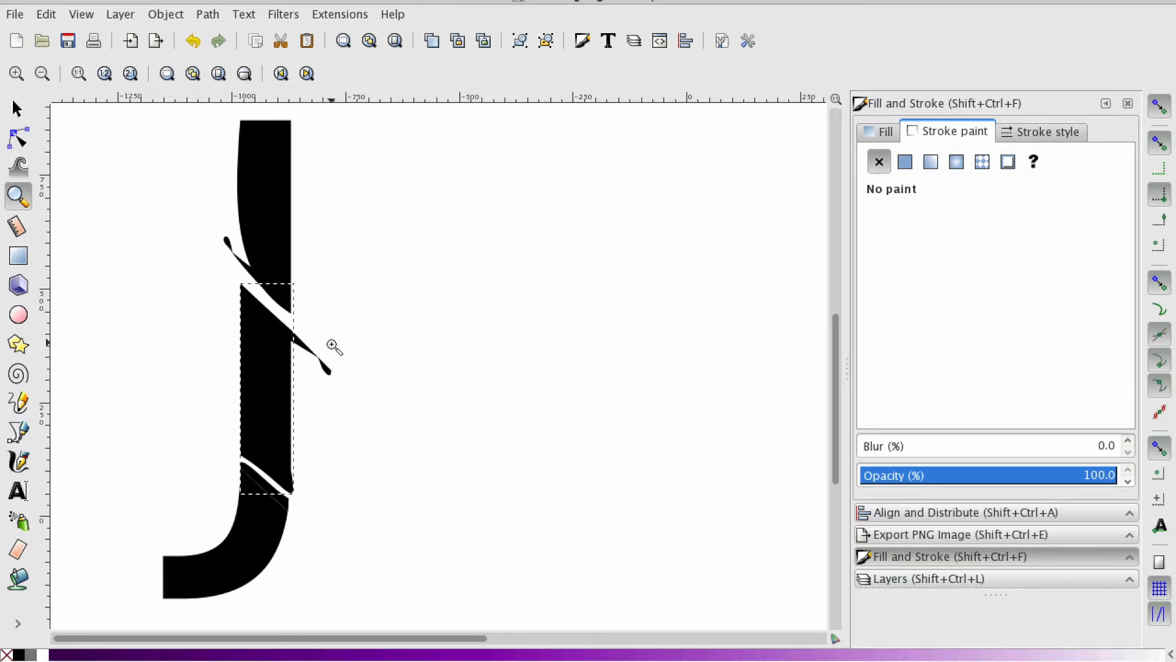
{"action": "left_click", "coordinate": [329, 344]}
{"action": "left_click", "coordinate": [19, 138]}
{"action": "left_click", "coordinate": [306, 409]}
{"action": "left_click_drag", "start_coordinate": [313, 423], "coordinate": [311, 432]}
{"action": "left_click", "coordinate": [342, 439]}
{"action": "left_click", "coordinate": [341, 436]}
Paste a copy of the first leaf and place its stem at the outer top corner of the J's lower piece
{"action": "left_click", "coordinate": [323, 420]}
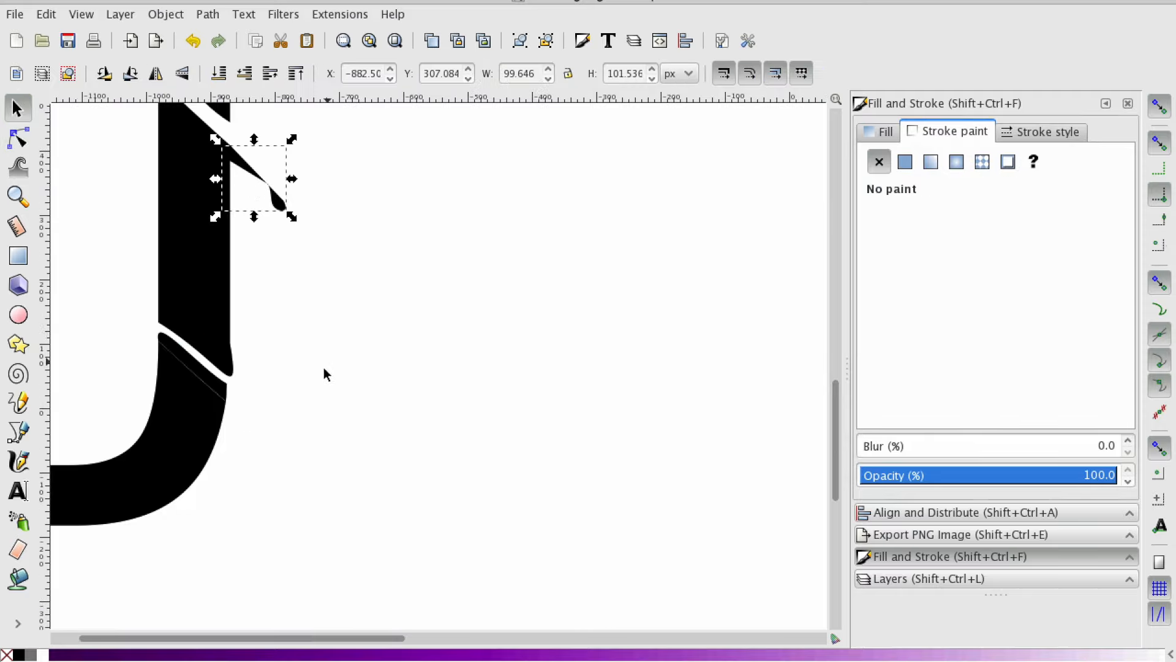
{"action": "key", "text": "ctrl+v"}
{"action": "left_click_drag", "start_coordinate": [277, 388], "coordinate": [222, 413]}
{"action": "left_click", "coordinate": [281, 360]}
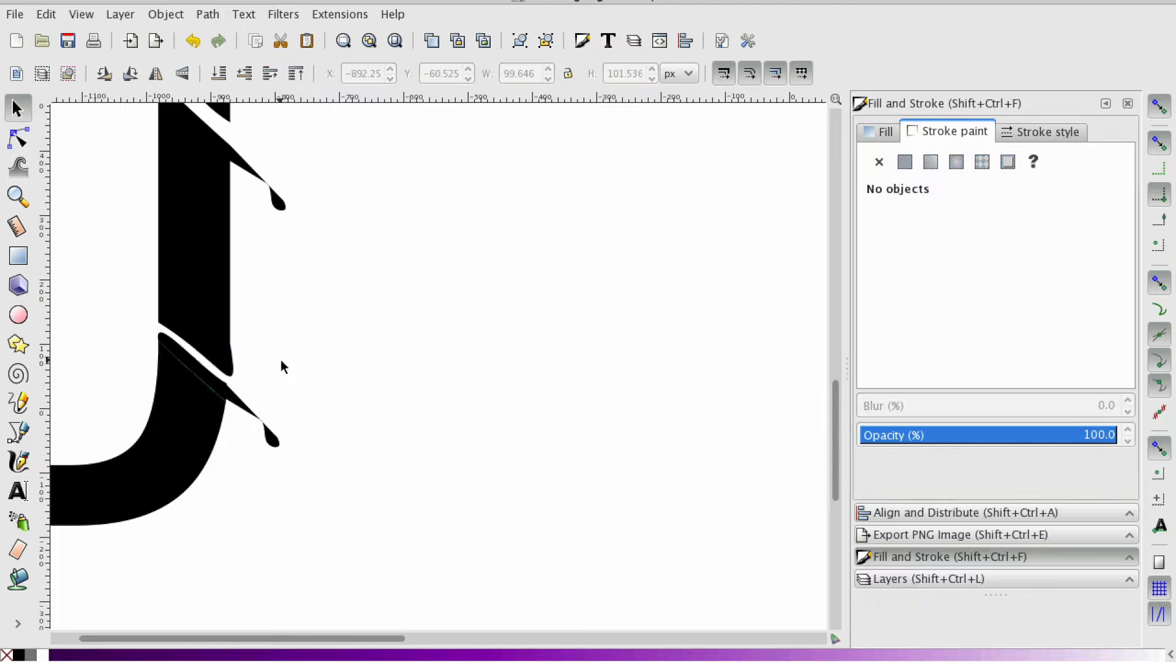
Snap the copied stem's upper end node onto the outer top corner node of the J's lower piece
{"action": "left_click", "coordinate": [18, 196]}
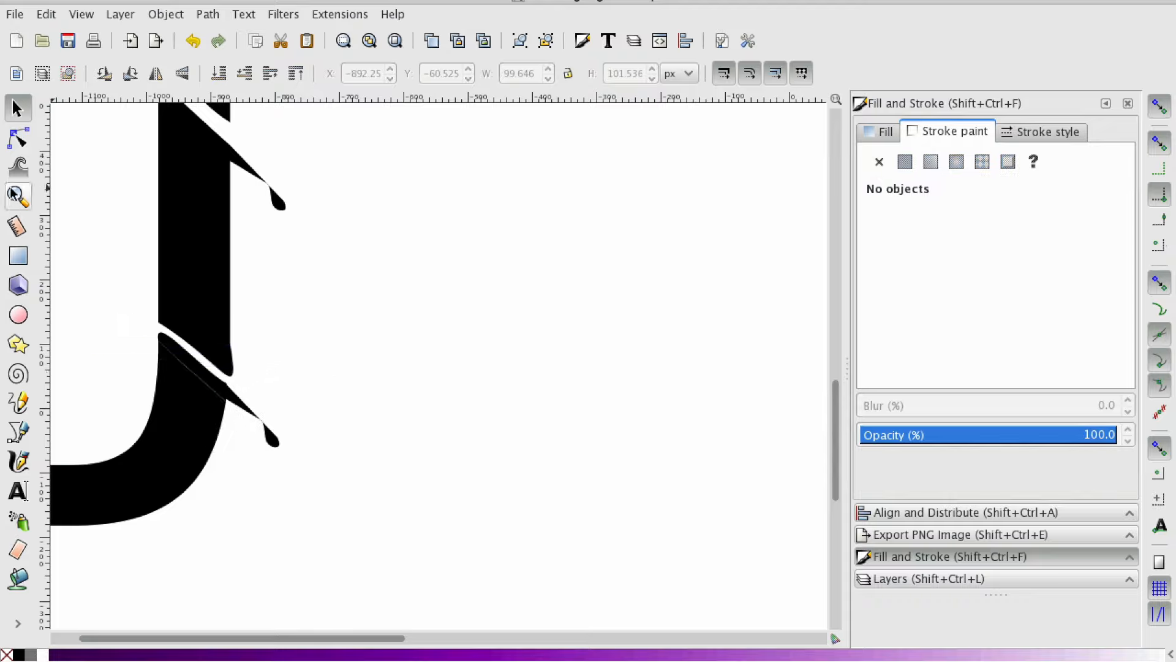
{"action": "left_click", "coordinate": [196, 384]}
{"action": "left_click", "coordinate": [226, 376]}
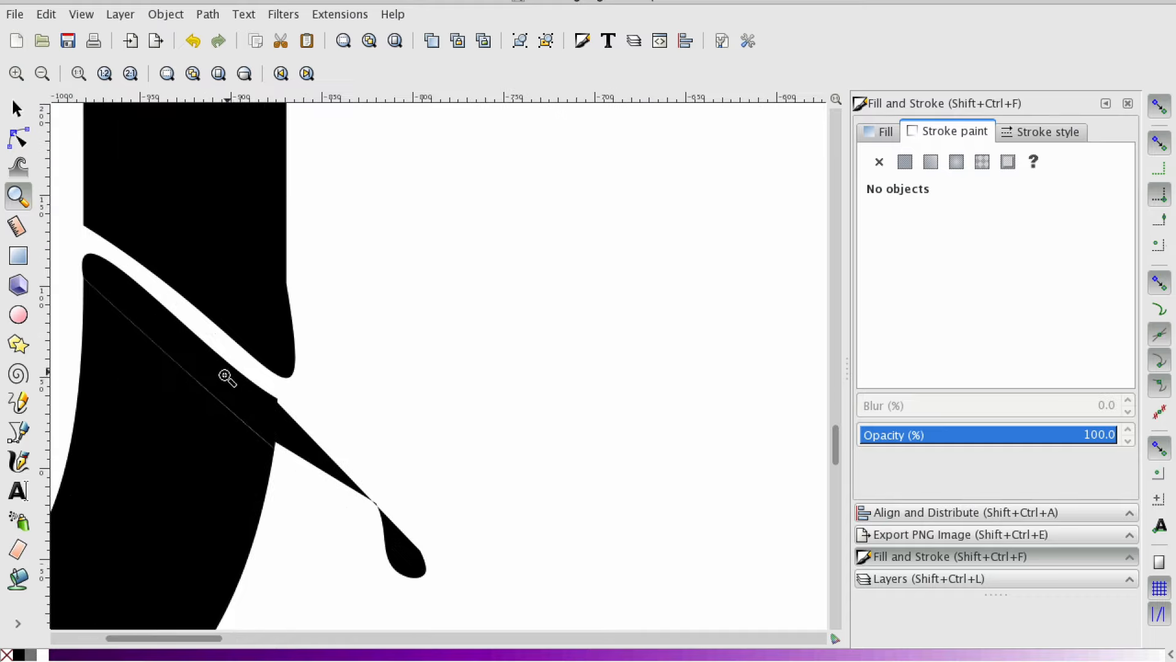
{"action": "left_click", "coordinate": [18, 139]}
{"action": "left_click", "coordinate": [293, 423]}
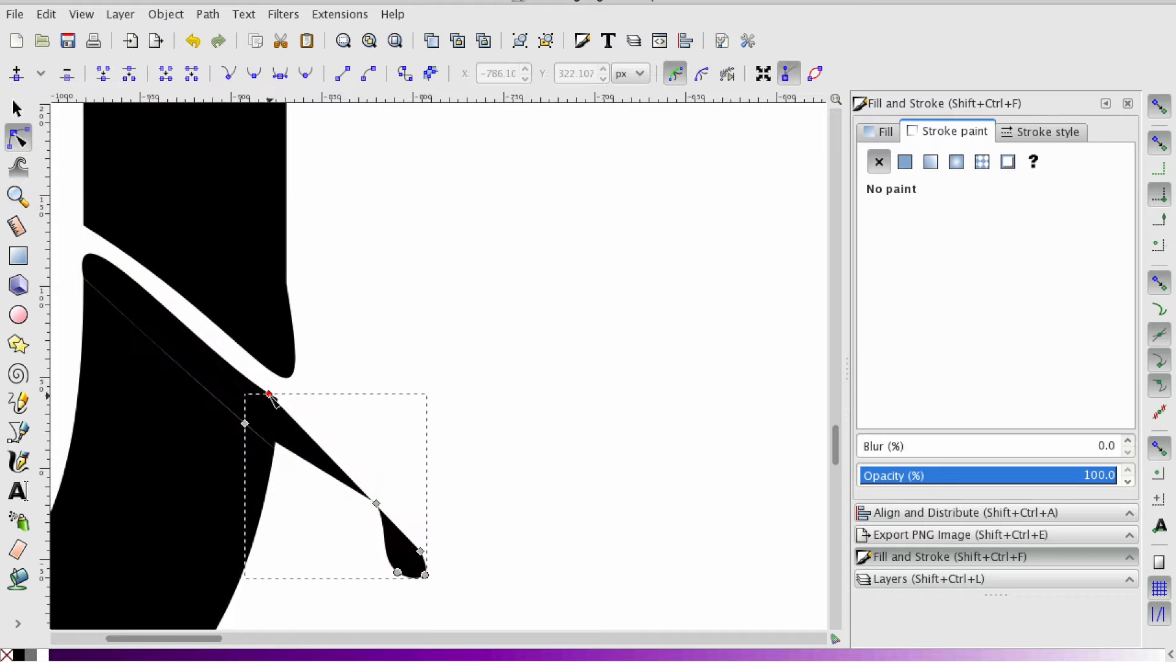
{"action": "left_click_drag", "start_coordinate": [269, 394], "coordinate": [278, 399]}
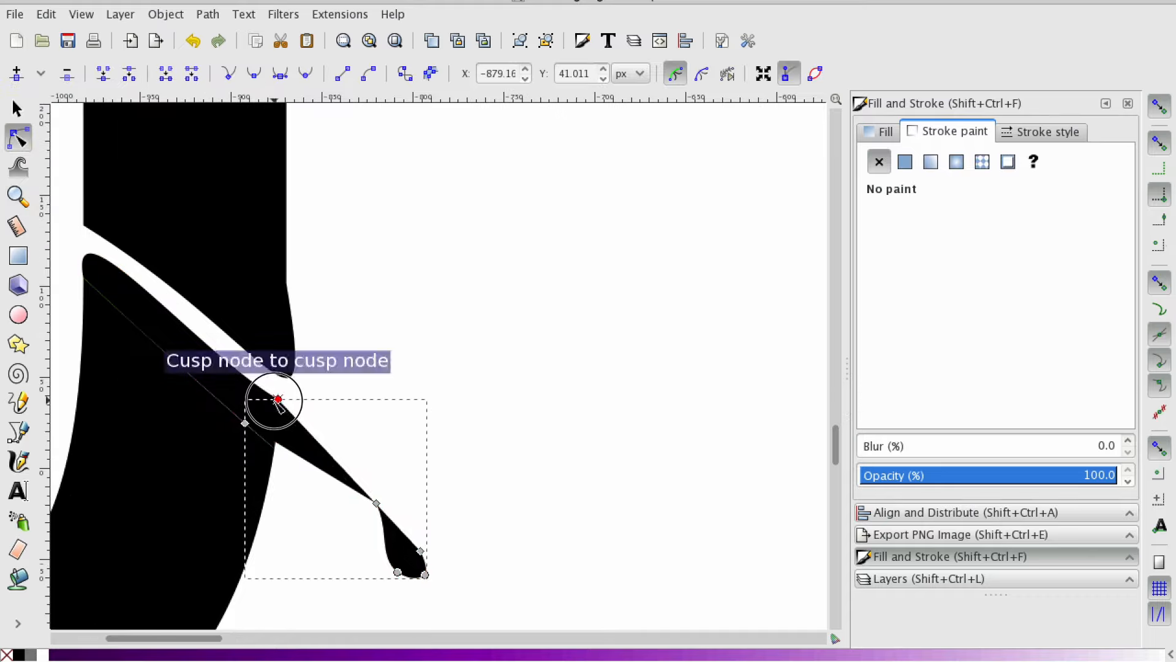
{"action": "left_click", "coordinate": [384, 338]}
Snap the lower end nodes of the strip above the J's curved base onto the base's top corner nodes
{"action": "left_click", "coordinate": [242, 400]}
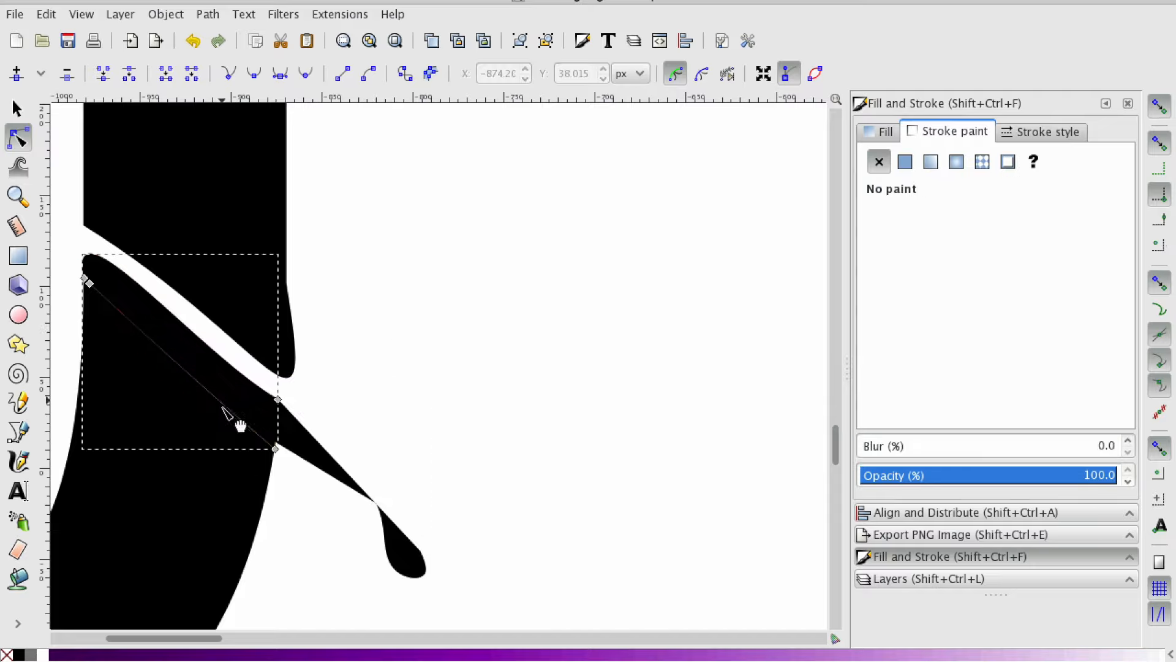
{"action": "left_click", "coordinate": [276, 448]}
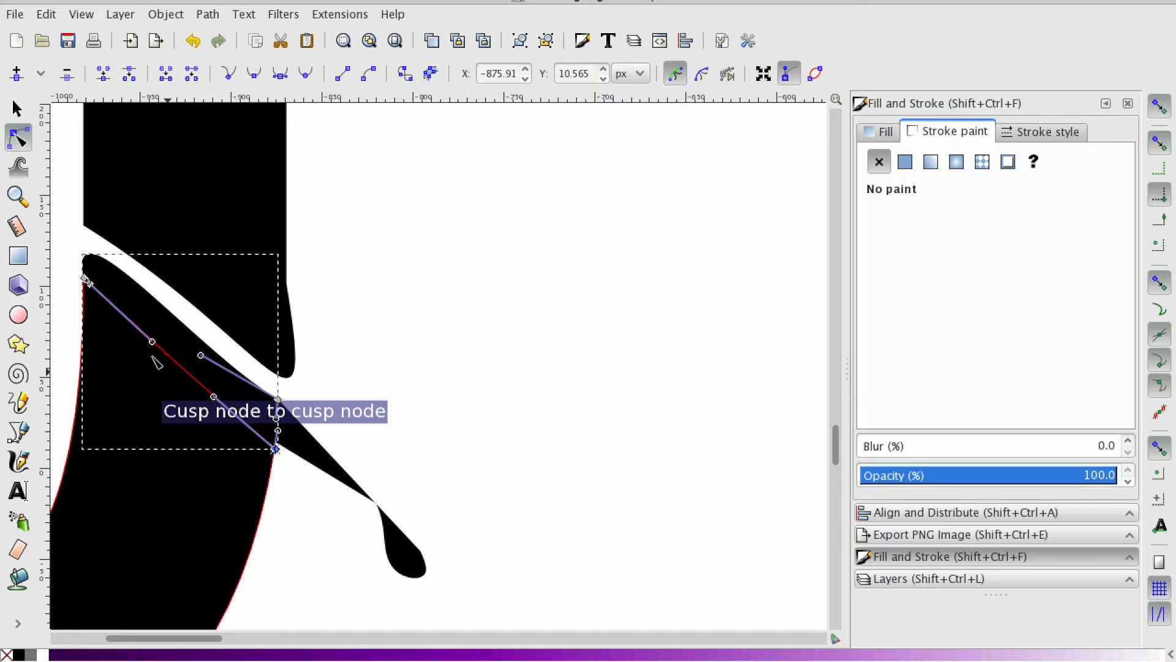
{"action": "left_click", "coordinate": [85, 283]}
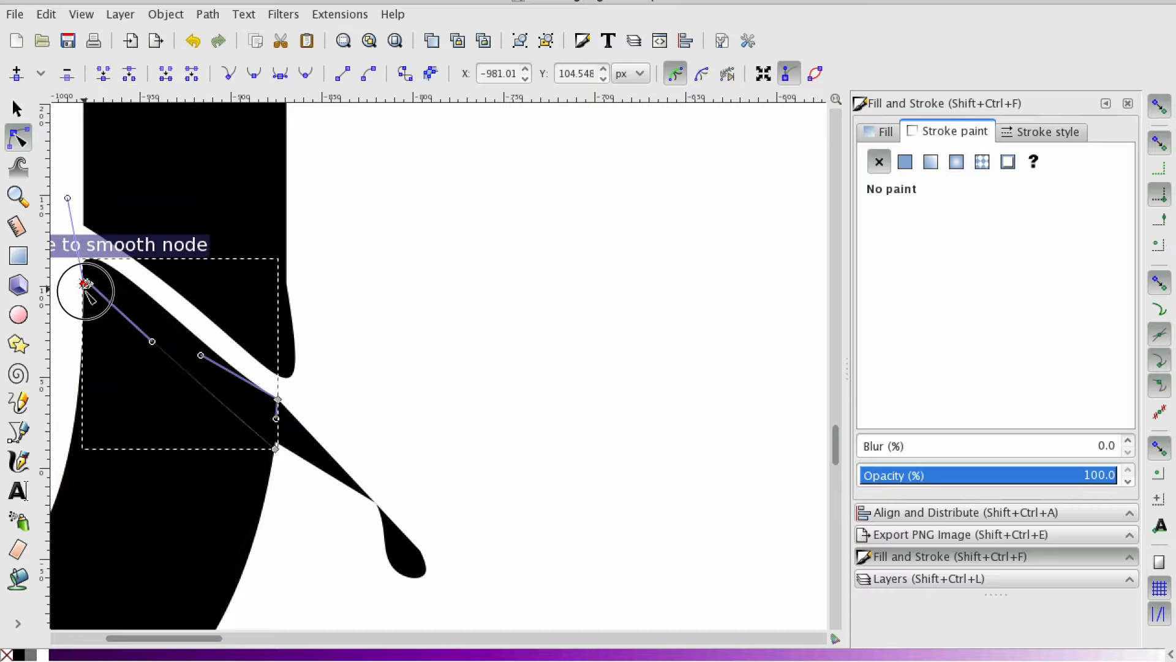
{"action": "left_click", "coordinate": [410, 347]}
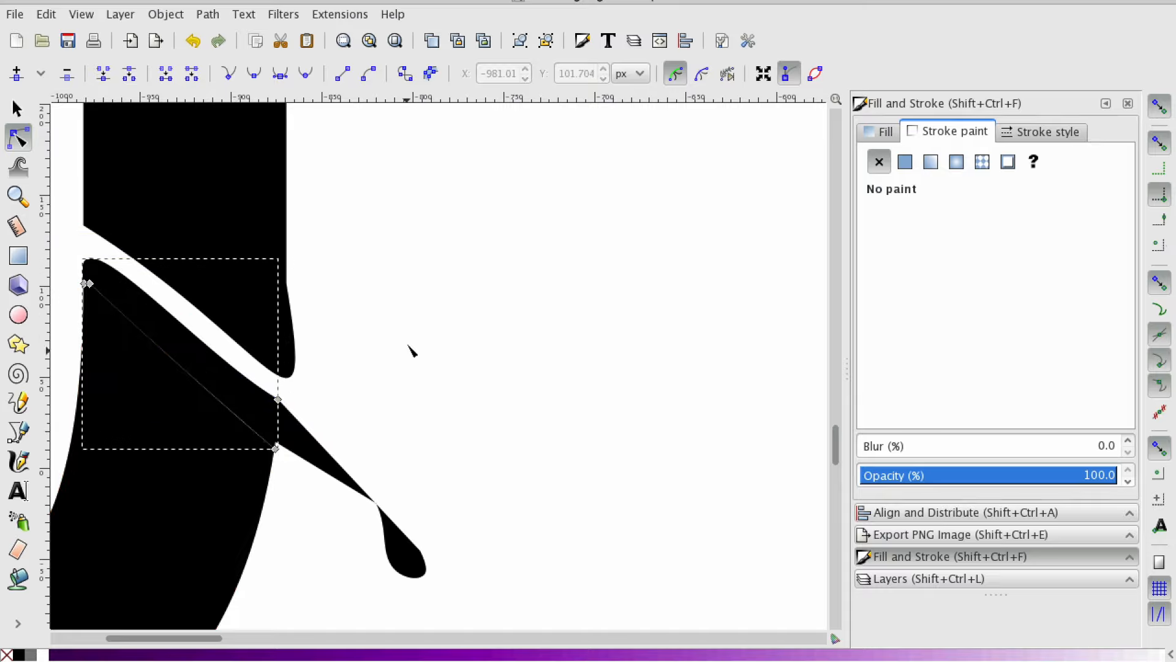
{"action": "left_click", "coordinate": [200, 367]}
{"action": "left_click", "coordinate": [356, 417]}
{"action": "scroll", "coordinate": [290, 377], "scroll_direction": "down", "scroll_amount": 2}
{"action": "scroll", "coordinate": [253, 370], "scroll_direction": "up", "scroll_amount": 20}
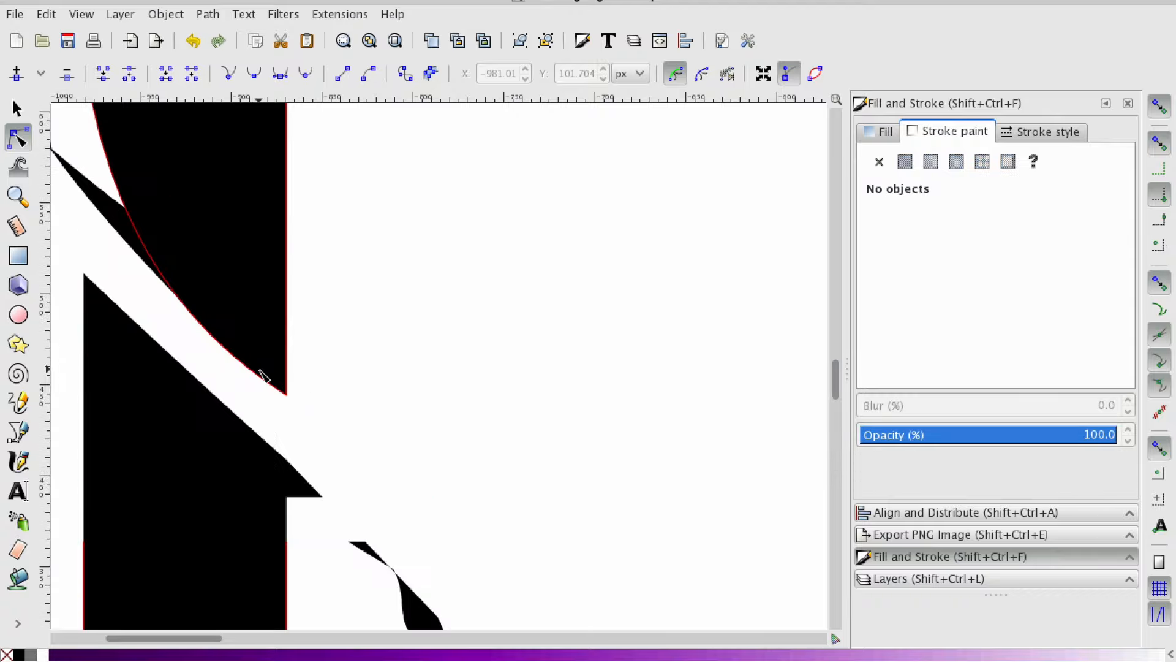
Paste another copy of the leaf and its stem beside the inner edge of the J's middle piece
{"action": "scroll", "coordinate": [260, 370], "scroll_direction": "up", "scroll_amount": 2}
{"action": "left_click", "coordinate": [62, 238]}
{"action": "left_click", "coordinate": [17, 108]}
{"action": "scroll", "coordinate": [193, 303], "scroll_direction": "down", "scroll_amount": 9}
{"action": "left_click_drag", "start_coordinate": [319, 509], "coordinate": [190, 378]}
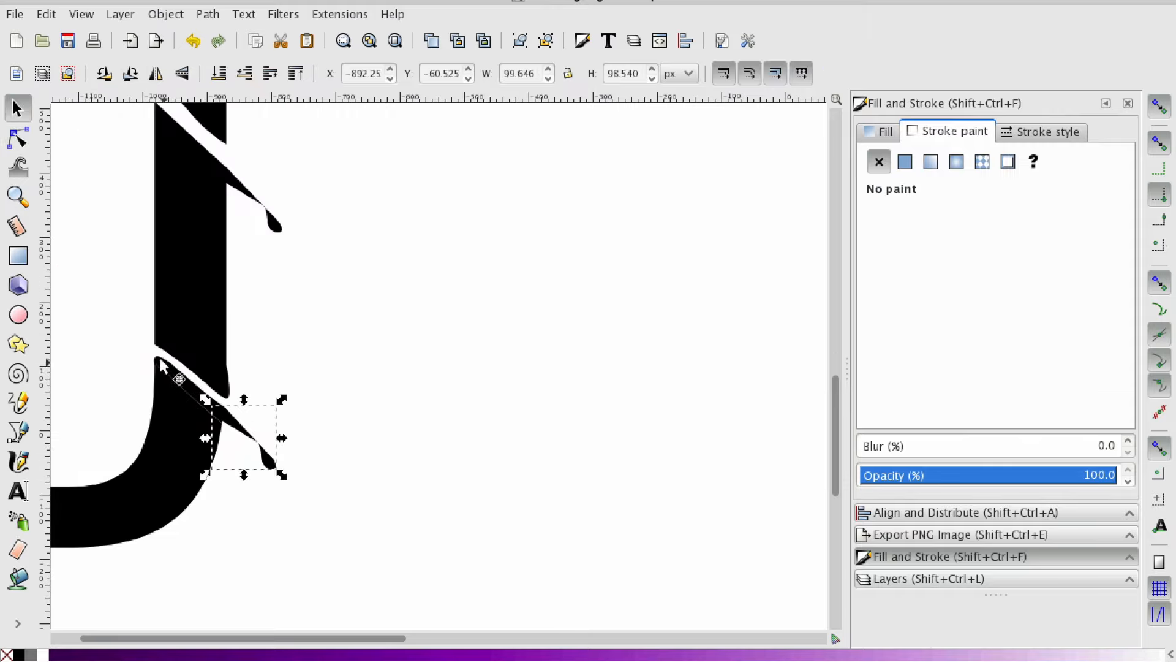
{"action": "key", "text": "ctrl+v"}
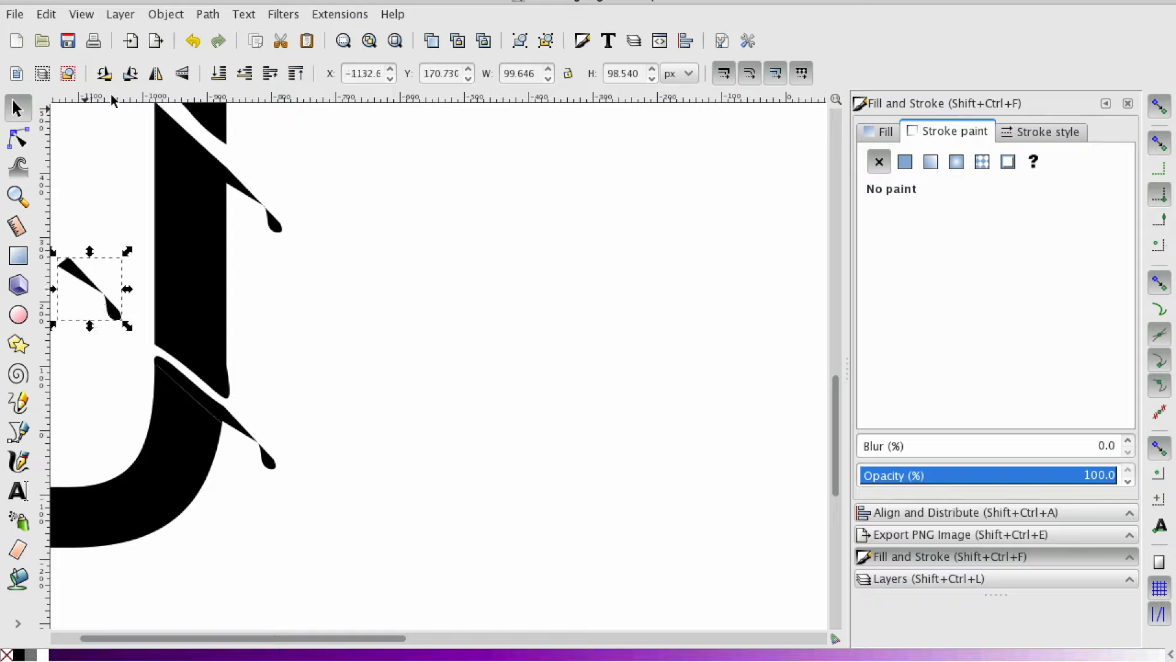
Flip the pasted leaf and stem vertically and rotate them so the leaf points away from the J, up and outward
{"action": "left_click", "coordinate": [127, 331]}
{"action": "left_click_drag", "start_coordinate": [127, 326], "coordinate": [144, 313]}
{"action": "left_click", "coordinate": [184, 74]}
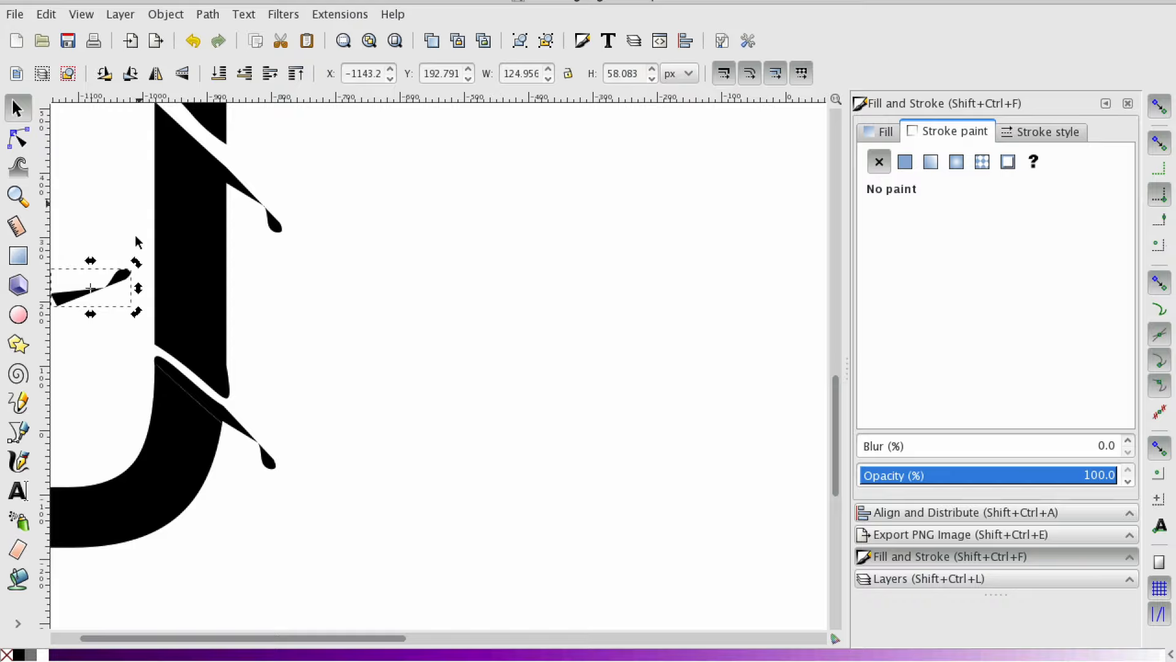
{"action": "left_click", "coordinate": [103, 302]}
{"action": "left_click", "coordinate": [118, 300]}
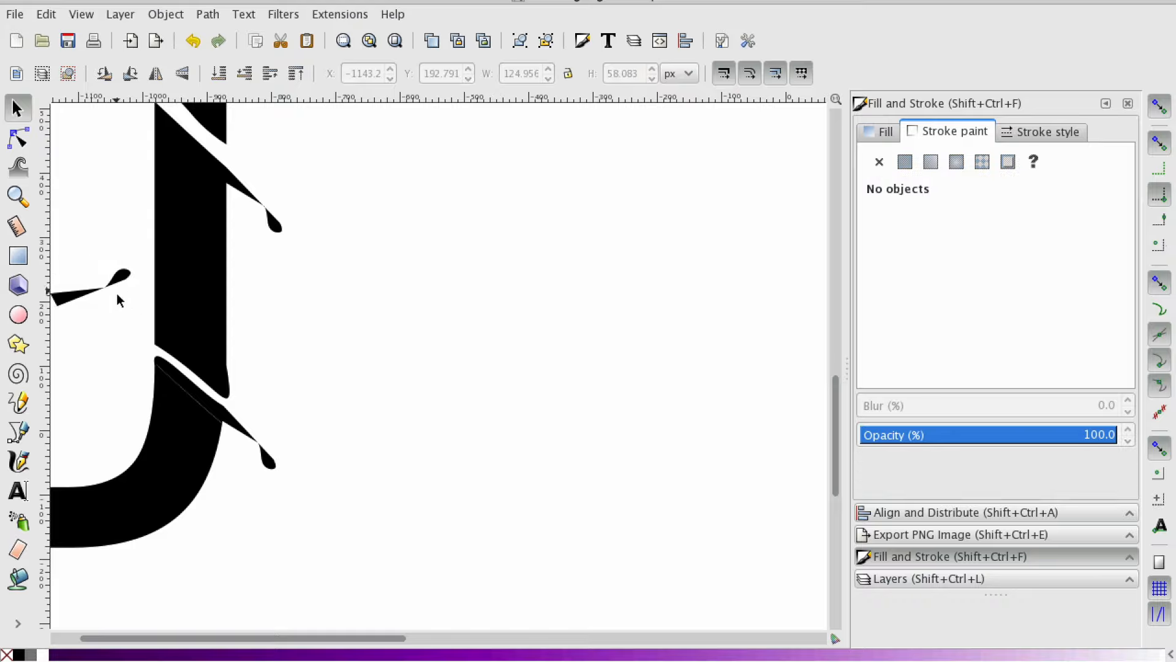
{"action": "left_click", "coordinate": [124, 287]}
{"action": "left_click_drag", "start_coordinate": [140, 312], "coordinate": [89, 231]}
{"action": "left_click_drag", "start_coordinate": [114, 309], "coordinate": [123, 331]}
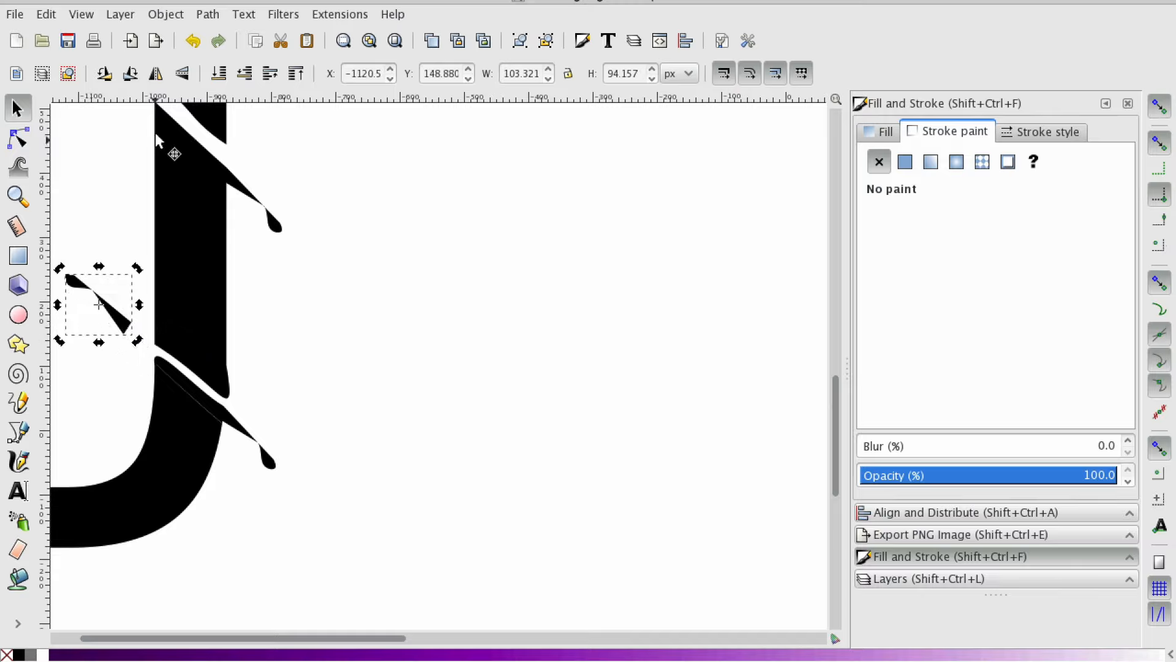
Adjust the copy's rotation and fit the wide end of its stem against the inner lower corner of the J's middle piece
{"action": "key", "text": "bracketleft"}
{"action": "key", "text": "bracketleft"}
{"action": "key", "text": "bracketleft"}
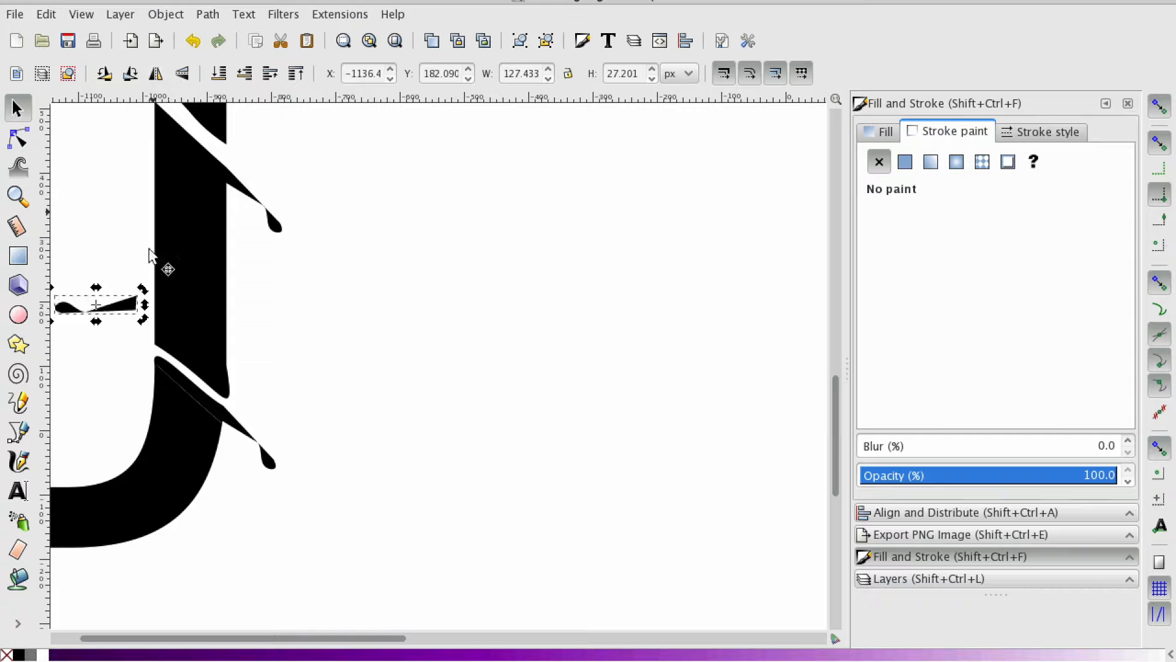
{"action": "left_click_drag", "start_coordinate": [143, 296], "coordinate": [162, 342]}
{"action": "left_click_drag", "start_coordinate": [99, 271], "coordinate": [68, 256]}
{"action": "left_click_drag", "start_coordinate": [138, 316], "coordinate": [162, 336]}
{"action": "left_click", "coordinate": [300, 312]}
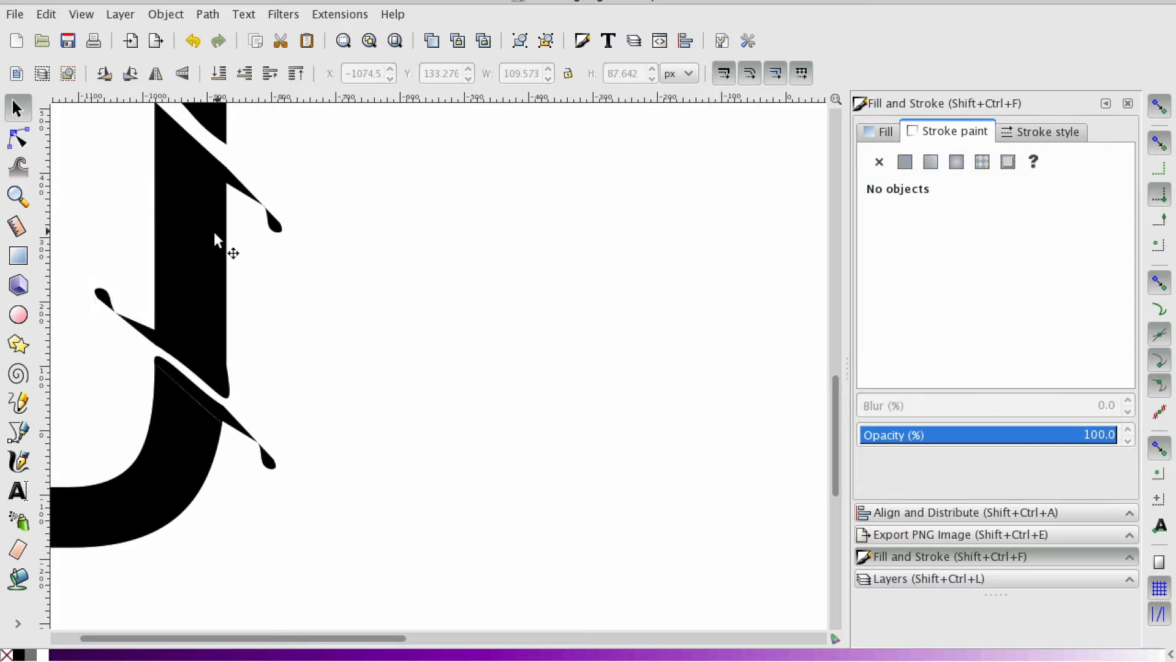
Turn off snapping for freehand drawing near the base of the inner-side leaf
{"action": "left_click", "coordinate": [17, 196]}
{"action": "left_click", "coordinate": [79, 268], "text": "shift"}
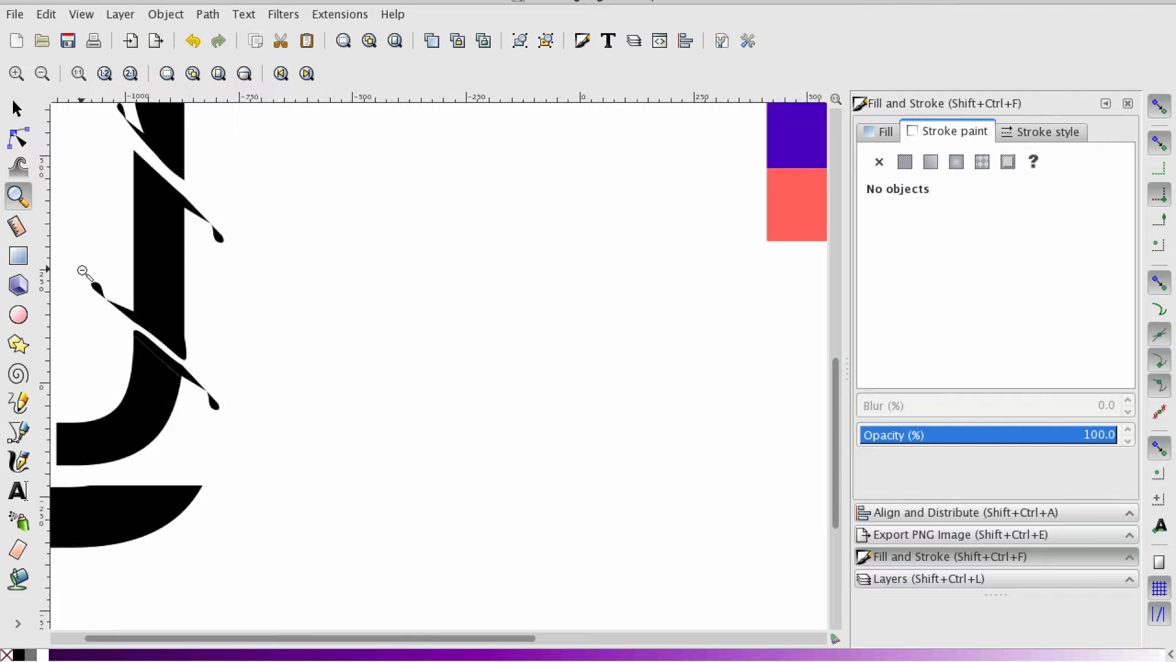
{"action": "left_click", "coordinate": [84, 271], "text": "shift"}
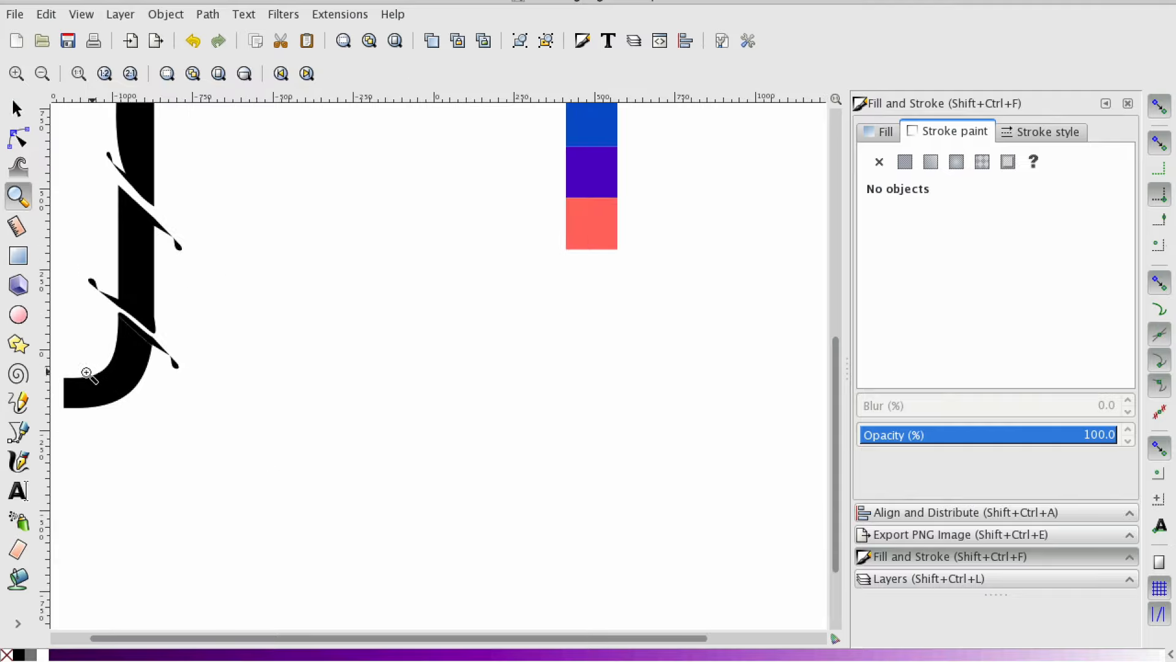
{"action": "left_click", "coordinate": [83, 395]}
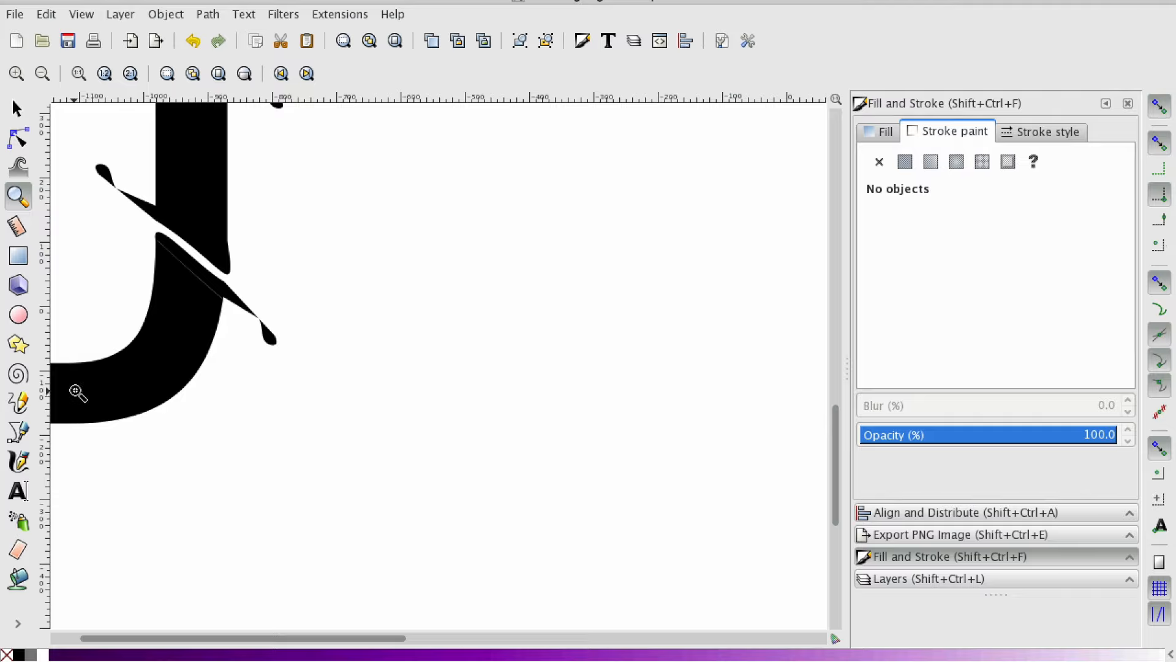
{"action": "left_click", "coordinate": [27, 435]}
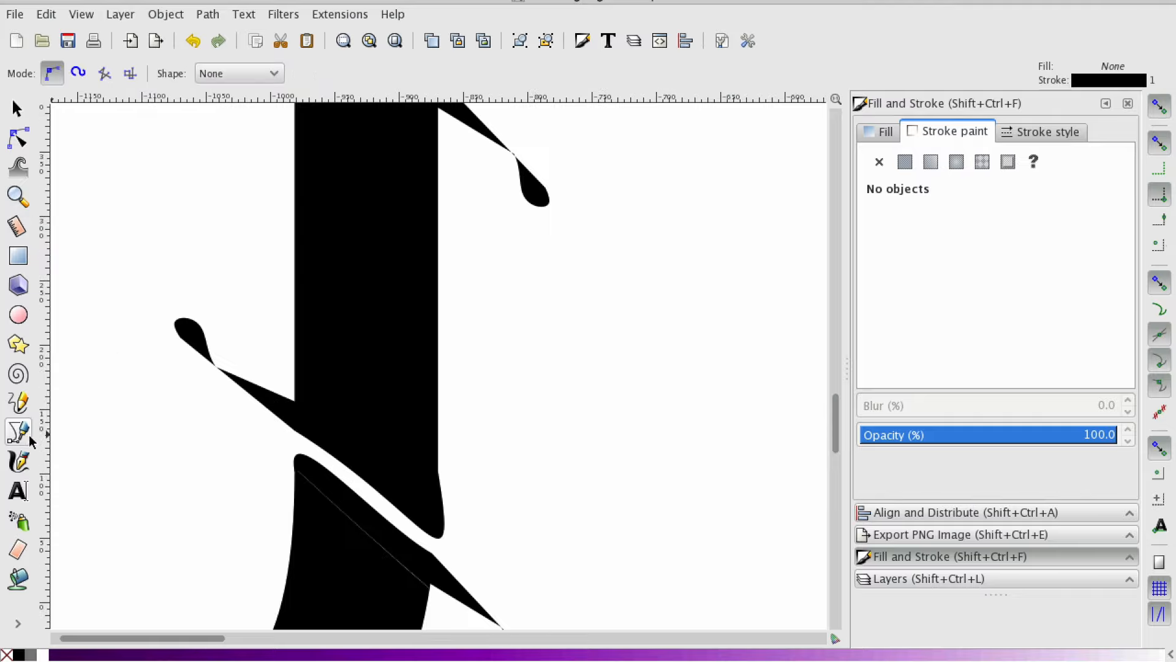
{"action": "left_click", "coordinate": [216, 365]}
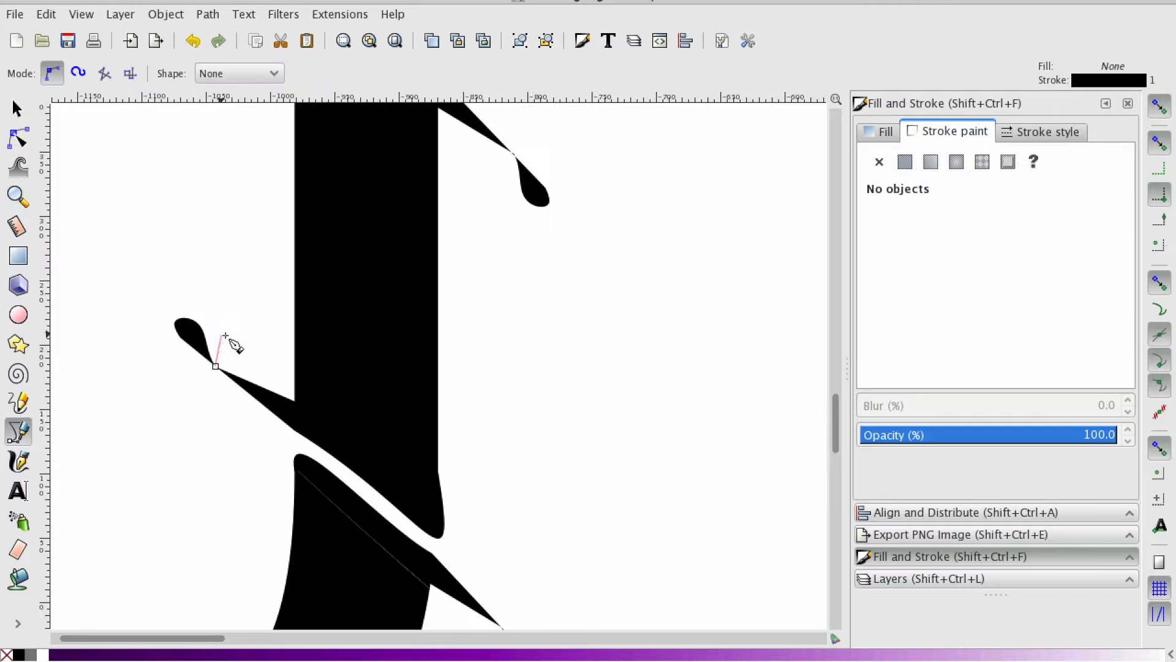
{"action": "left_click", "coordinate": [1163, 106]}
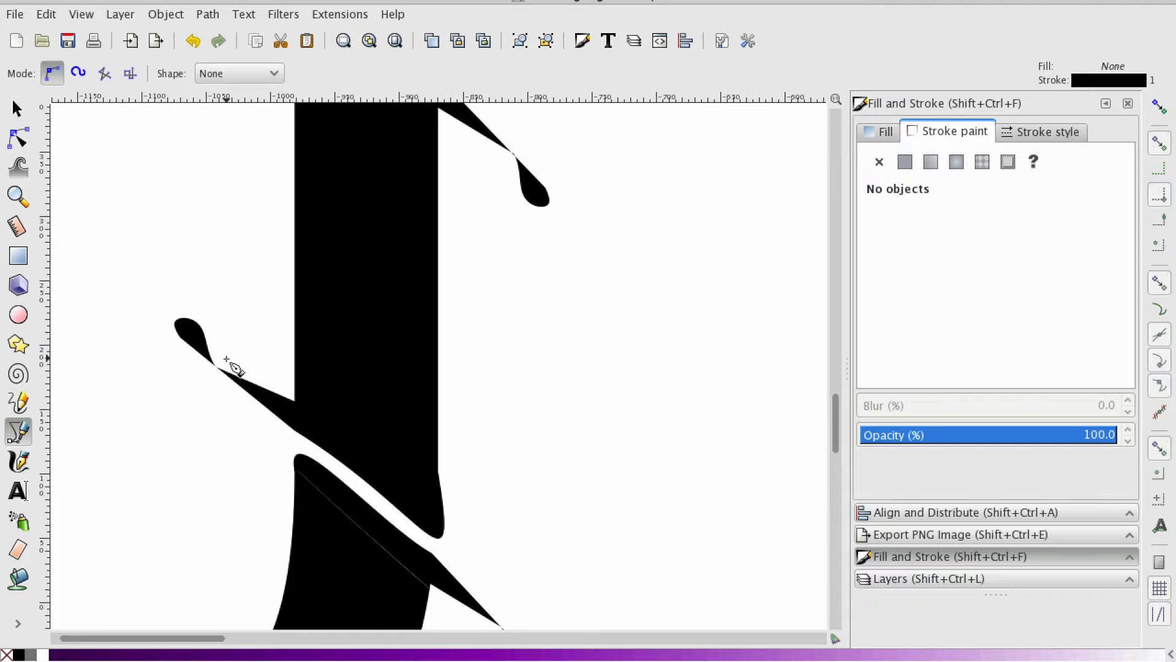
Draw a small closed leaf outline about 23 by 35 px with the Pen tool and place it just above the inner-side stem
{"action": "left_click_drag", "start_coordinate": [214, 325], "coordinate": [240, 367]}
{"action": "left_click", "coordinate": [234, 327]}
{"action": "left_click", "coordinate": [221, 358]}
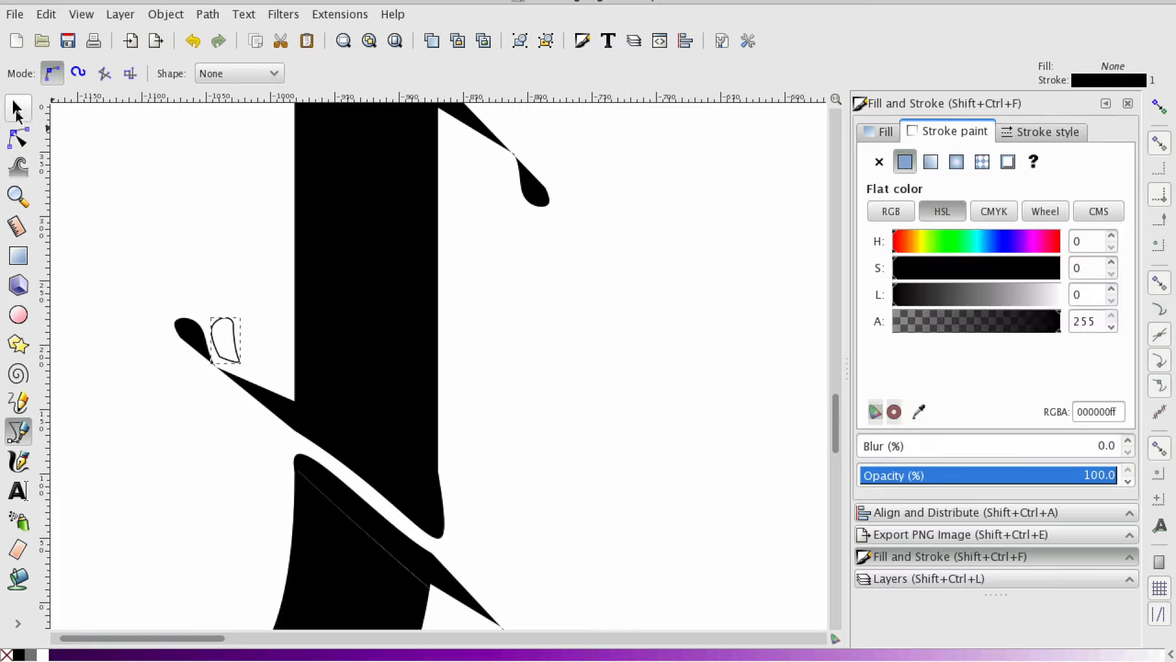
{"action": "left_click", "coordinate": [17, 109]}
{"action": "left_click_drag", "start_coordinate": [251, 370], "coordinate": [273, 383]}
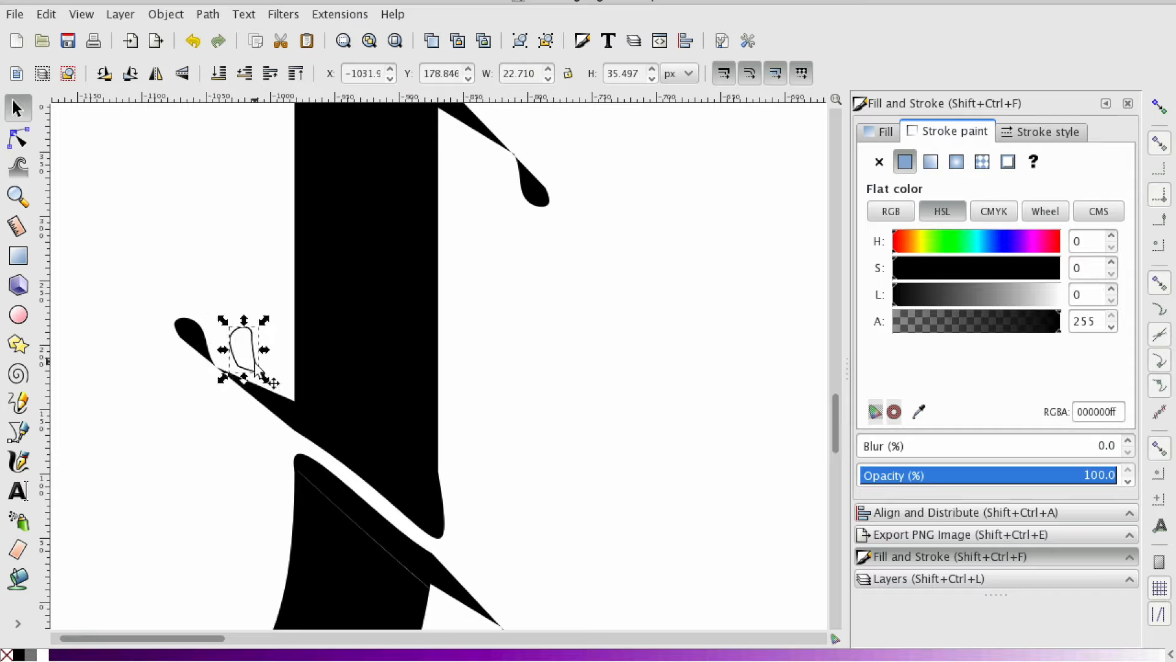
Reshape the curve at the lower node of the small leaf outline
{"action": "left_click", "coordinate": [18, 138]}
{"action": "left_click", "coordinate": [239, 367]}
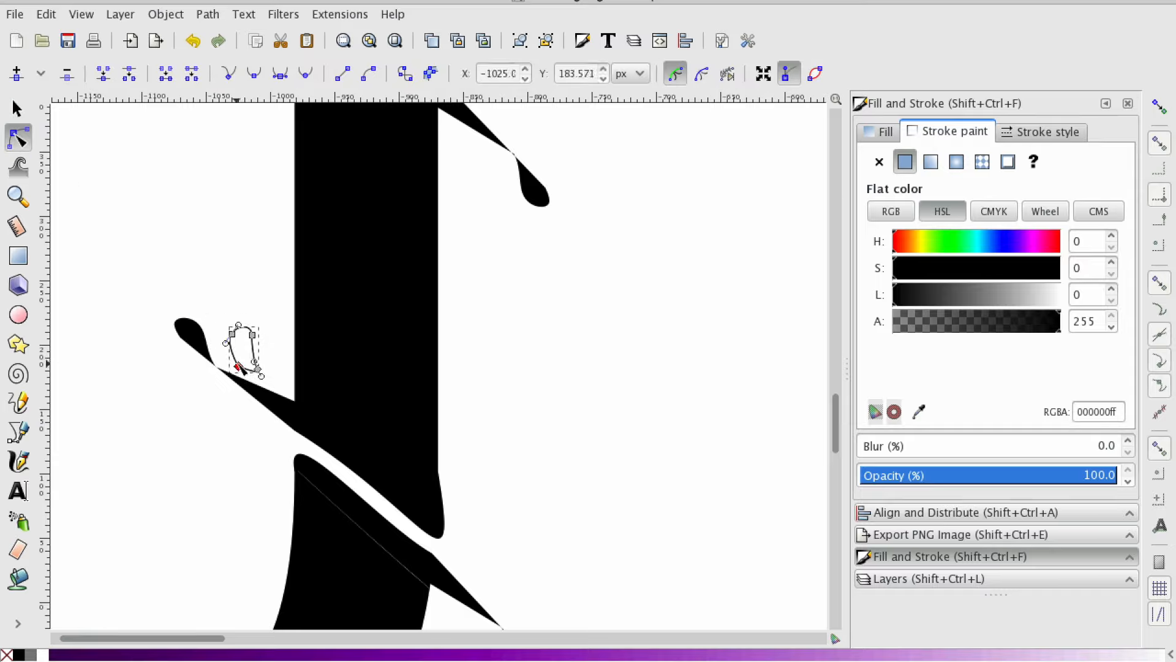
{"action": "left_click", "coordinate": [282, 295]}
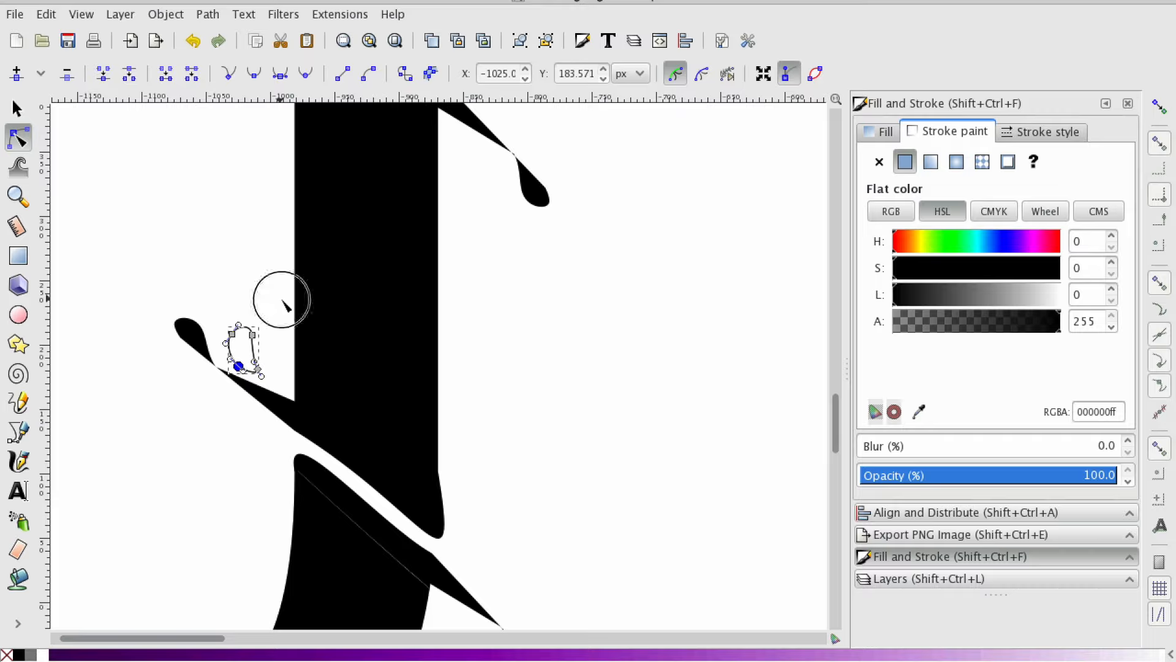
Give the small leaf a flat black fill and remove its stroke
{"action": "left_click", "coordinate": [881, 132]}
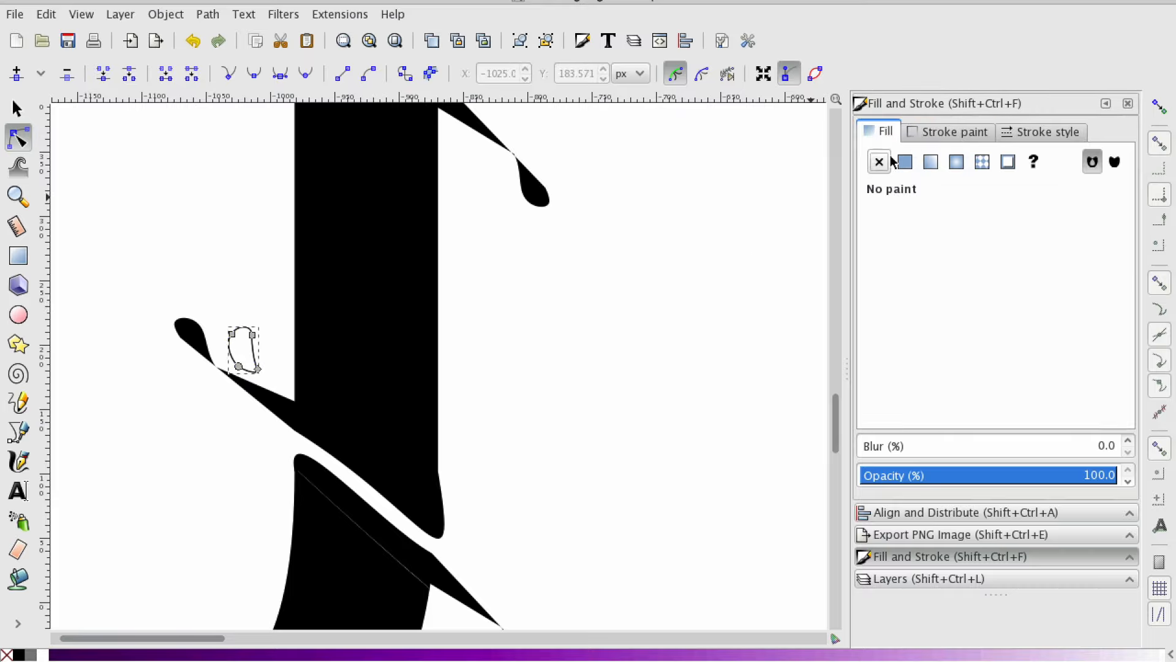
{"action": "left_click", "coordinate": [905, 161]}
{"action": "left_click", "coordinate": [949, 131]}
{"action": "left_click", "coordinate": [879, 162]}
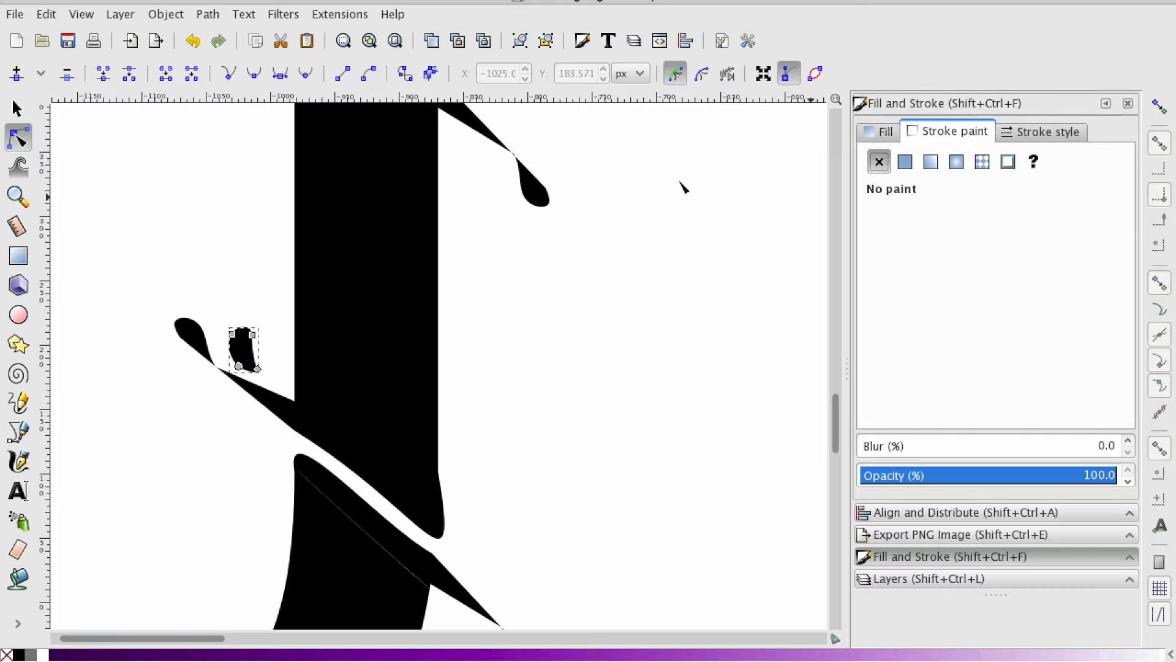
{"action": "left_click", "coordinate": [220, 262]}
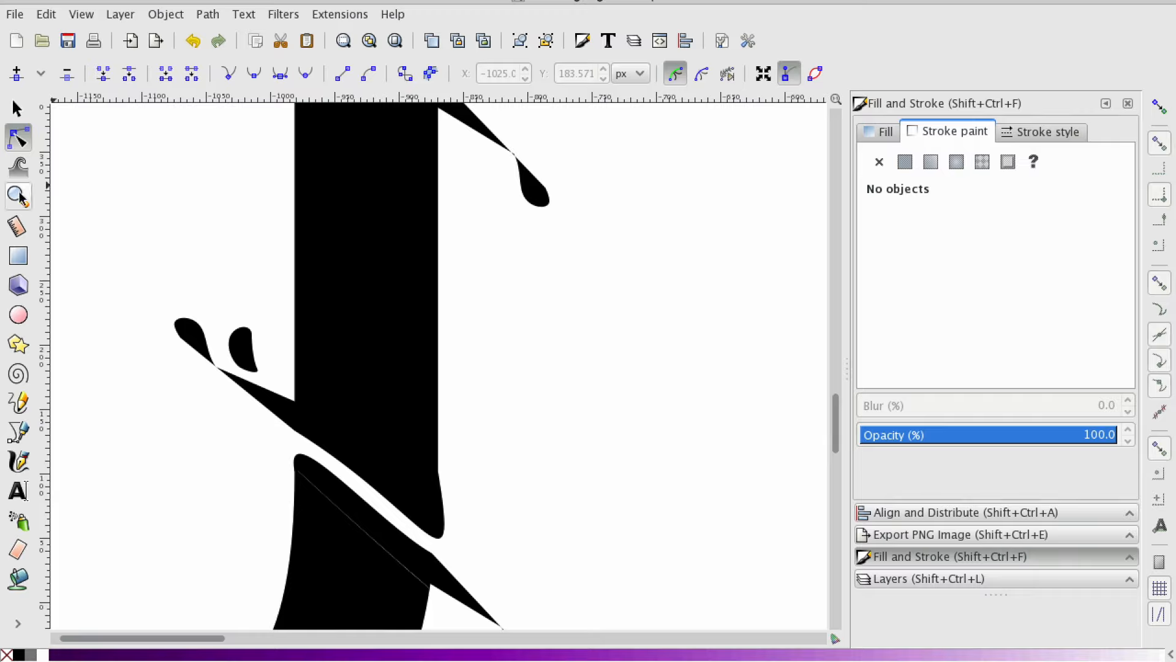
Refine the small leaf's shape by shifting its upper and lower nodes so the lower end tapers
{"action": "left_click", "coordinate": [236, 341]}
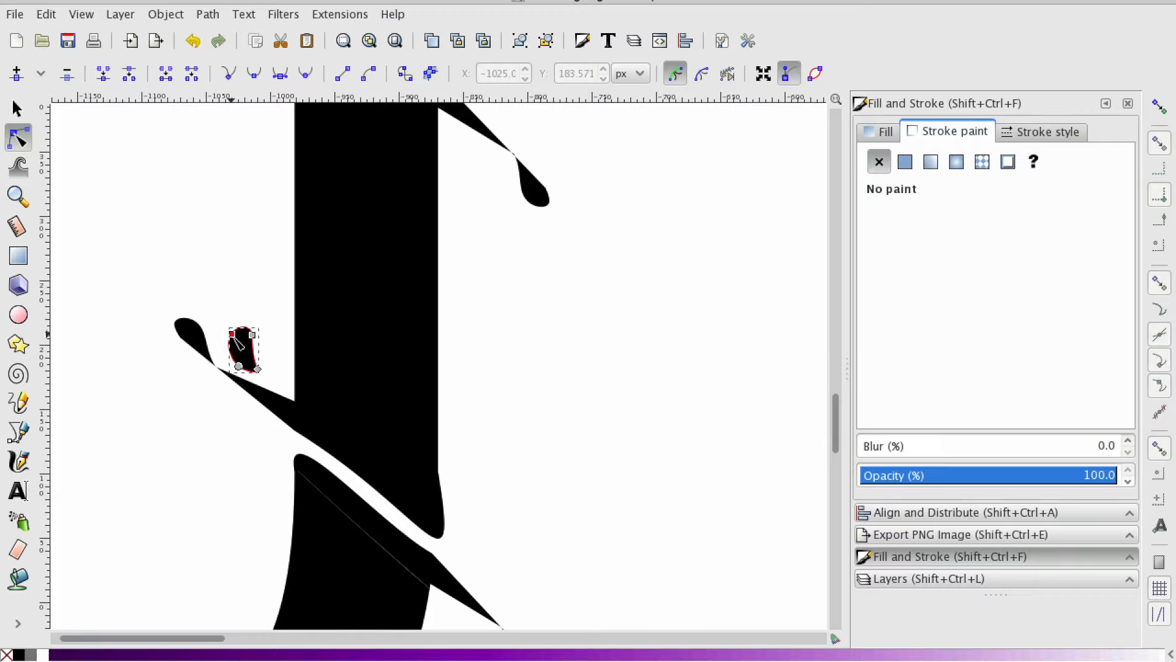
{"action": "mouse_move", "coordinate": [231, 335]}
{"action": "left_mouse_down"}
{"action": "mouse_move", "coordinate": [253, 335]}
{"action": "mouse_move", "coordinate": [252, 374]}
{"action": "left_mouse_up"}
{"action": "left_click", "coordinate": [259, 338]}
{"action": "left_click", "coordinate": [272, 359]}
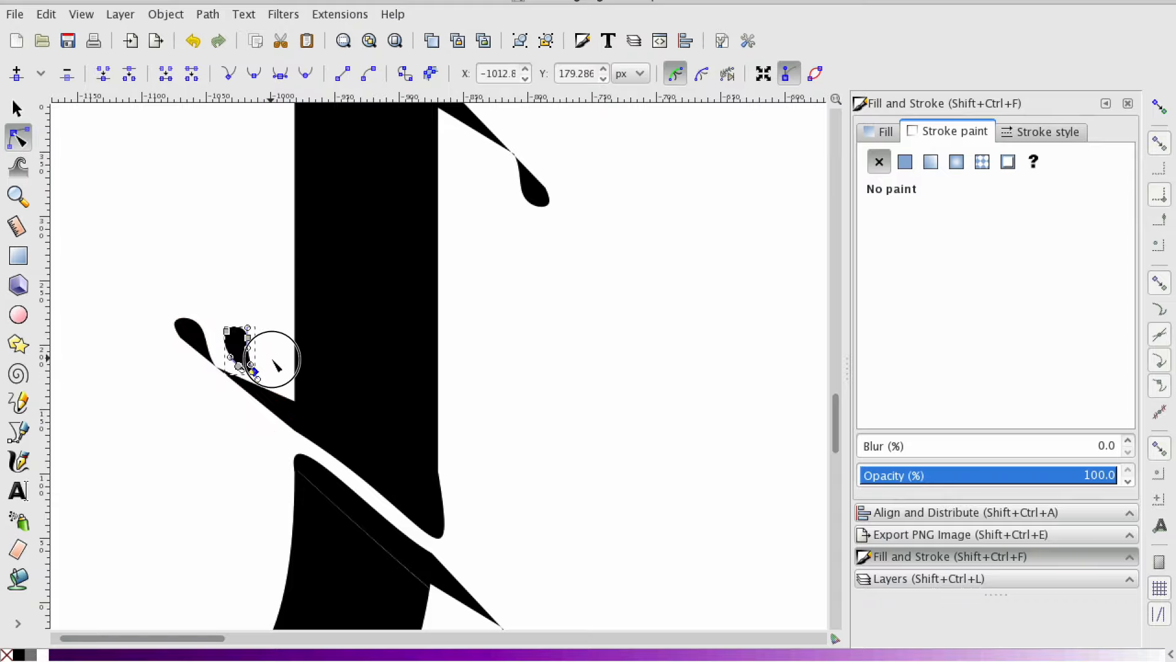
Move the small leaf slightly up and outward, closer to the leaf at the end of the inner-side stem
{"action": "left_click", "coordinate": [17, 108]}
{"action": "left_click", "coordinate": [168, 220]}
{"action": "left_click", "coordinate": [233, 331]}
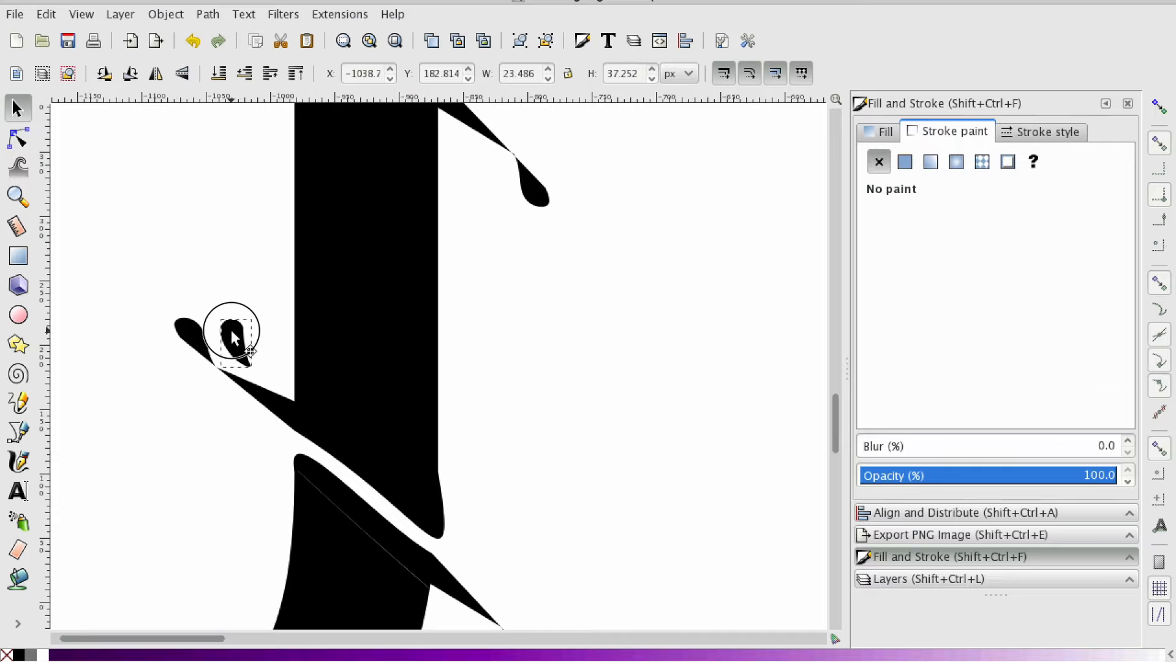
{"action": "left_click", "coordinate": [230, 329]}
{"action": "left_click", "coordinate": [18, 202]}
{"action": "left_click", "coordinate": [94, 300], "text": "shift"}
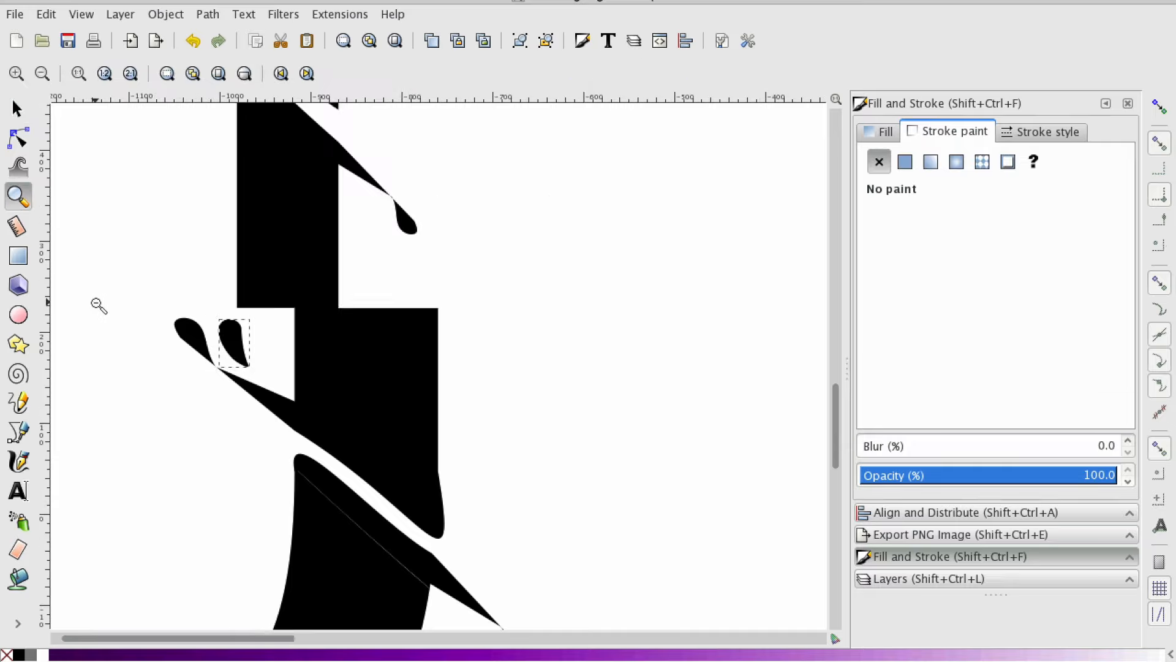
{"action": "left_click", "coordinate": [17, 116]}
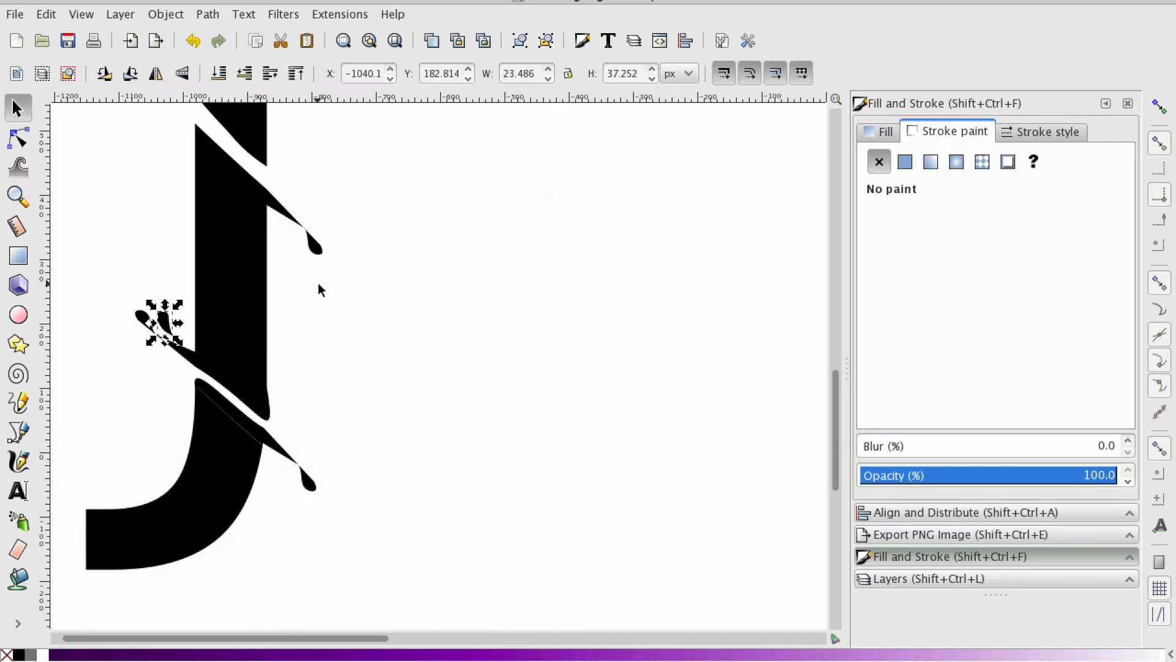
Shorten the small leaf to about 23 by 29 px by editing its nodes
{"action": "left_click", "coordinate": [324, 370]}
{"action": "left_click", "coordinate": [18, 140]}
{"action": "left_click", "coordinate": [164, 321]}
{"action": "left_click", "coordinate": [18, 197]}
{"action": "left_click", "coordinate": [134, 351]}
{"action": "left_click_drag", "start_coordinate": [215, 242], "coordinate": [223, 259]}
Nudge the small leaf sideways so it sits just above the stem, beside the end leaf
{"action": "left_click", "coordinate": [17, 111]}
{"action": "left_click", "coordinate": [18, 196]}
{"action": "left_click", "coordinate": [73, 247], "text": "shift"}
{"action": "left_click", "coordinate": [17, 109]}
{"action": "left_click", "coordinate": [263, 319]}
{"action": "left_click_drag", "start_coordinate": [169, 291], "coordinate": [161, 287]}
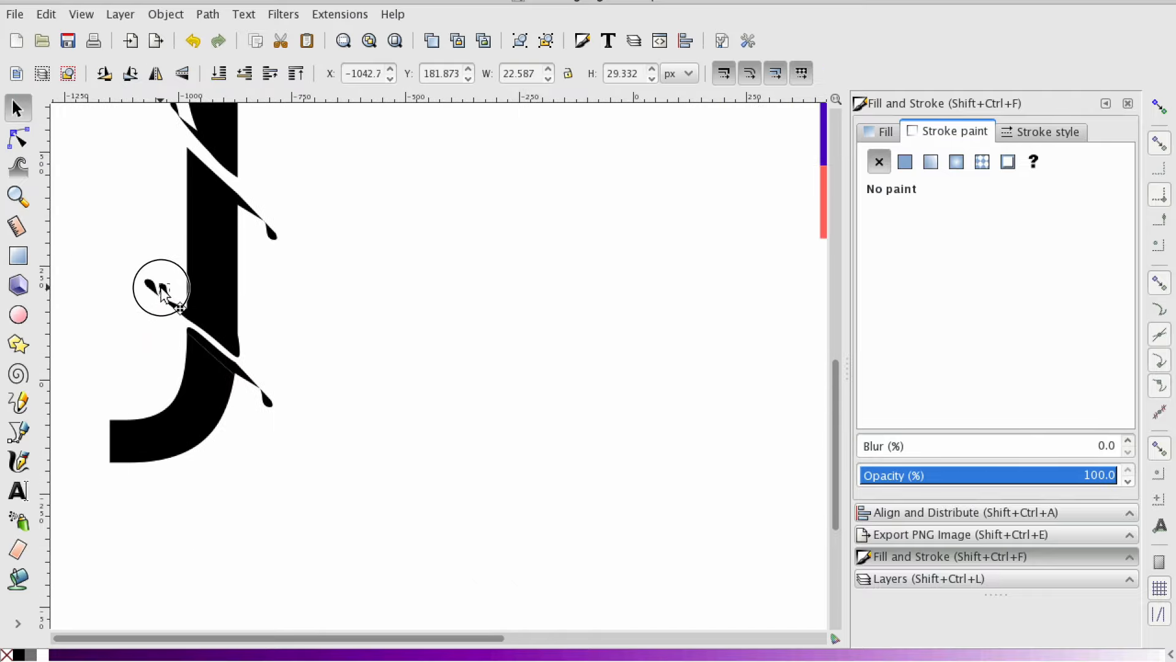
{"action": "left_click", "coordinate": [260, 325]}
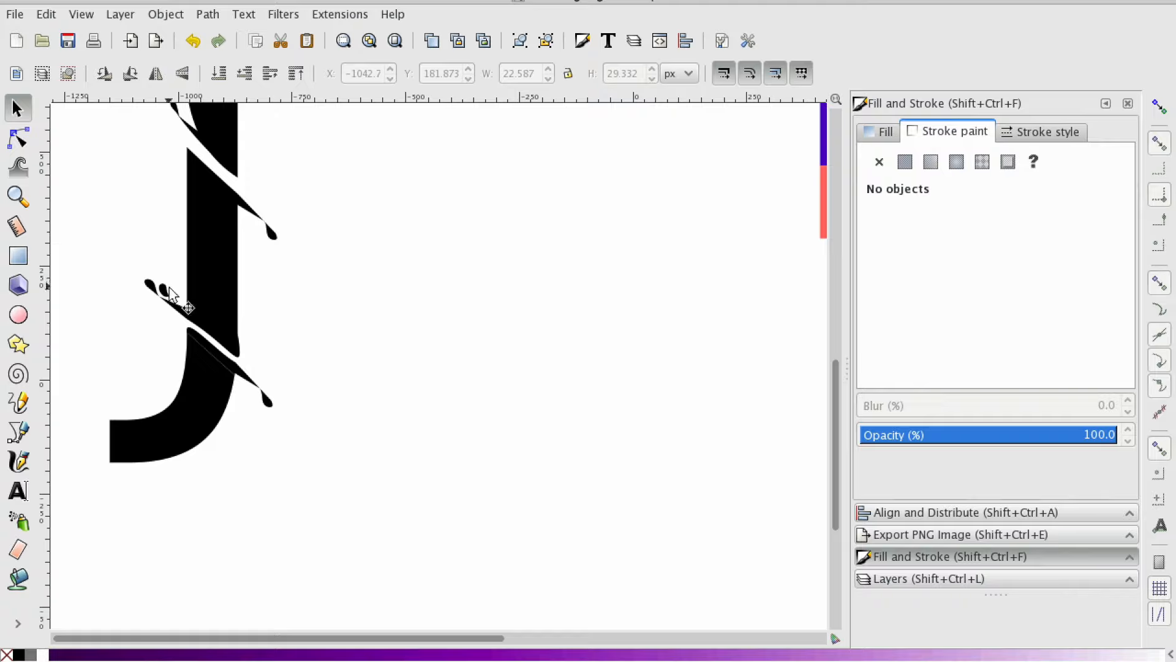
{"action": "left_click_drag", "start_coordinate": [166, 291], "coordinate": [171, 287]}
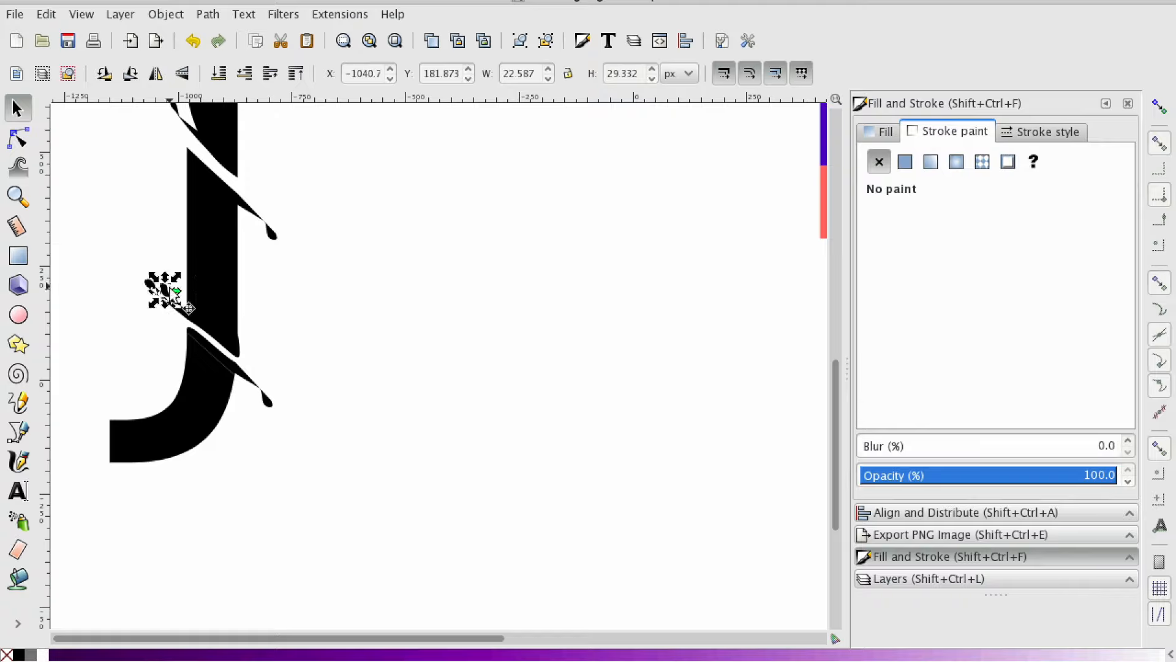
{"action": "left_click", "coordinate": [260, 325]}
Duplicate the small leaf, flip it horizontally and place it beneath the outer stem of the J's lower piece
{"action": "scroll", "coordinate": [151, 245], "scroll_direction": "up", "scroll_amount": 3}
{"action": "scroll", "coordinate": [152, 245], "scroll_direction": "down", "scroll_amount": 1}
{"action": "left_click", "coordinate": [164, 364]}
{"action": "key", "text": "ctrl+d"}
{"action": "left_click", "coordinate": [155, 73]}
{"action": "left_click_drag", "start_coordinate": [164, 364], "coordinate": [248, 475]}
Rotate the duplicated small leaf so its rounded end points down beside the lower stem's end leaf
{"action": "left_click", "coordinate": [255, 494]}
{"action": "left_click", "coordinate": [262, 480]}
{"action": "left_click", "coordinate": [256, 473]}
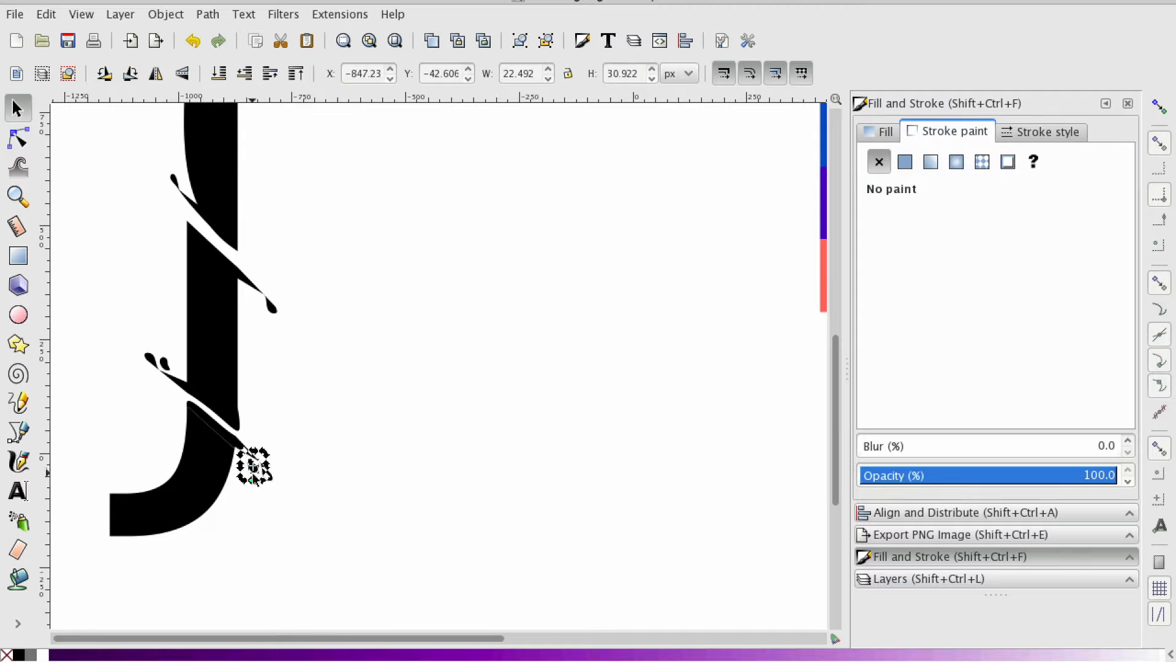
Fine-tune the duplicated small leaf's angle beneath the lower stem and undo the last rotation about the shifted centre
{"action": "left_click", "coordinate": [14, 190]}
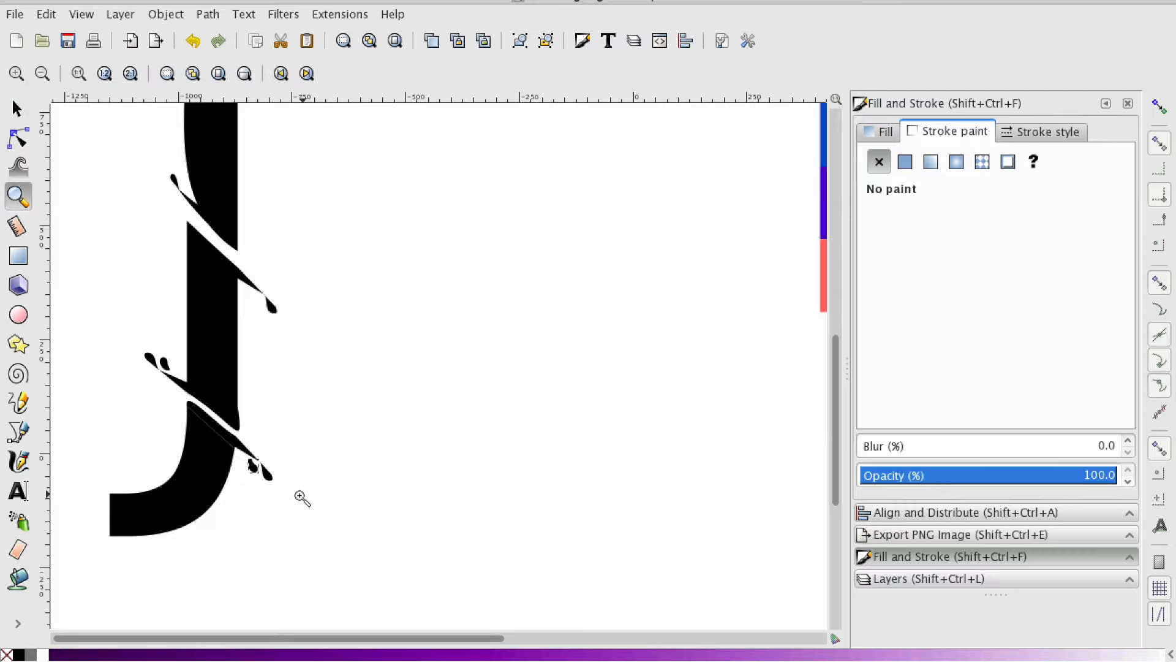
{"action": "left_click", "coordinate": [247, 475]}
{"action": "left_click", "coordinate": [248, 475]}
{"action": "left_click", "coordinate": [248, 474]}
{"action": "left_click", "coordinate": [248, 475]}
{"action": "left_click", "coordinate": [17, 109]}
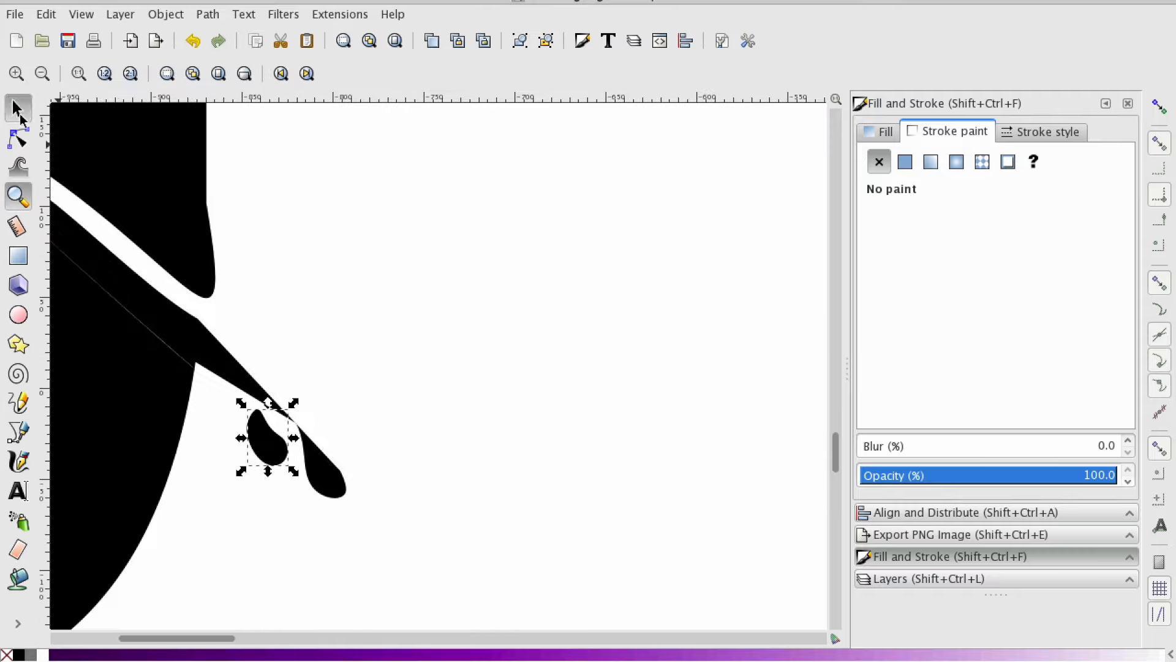
{"action": "left_click", "coordinate": [270, 452]}
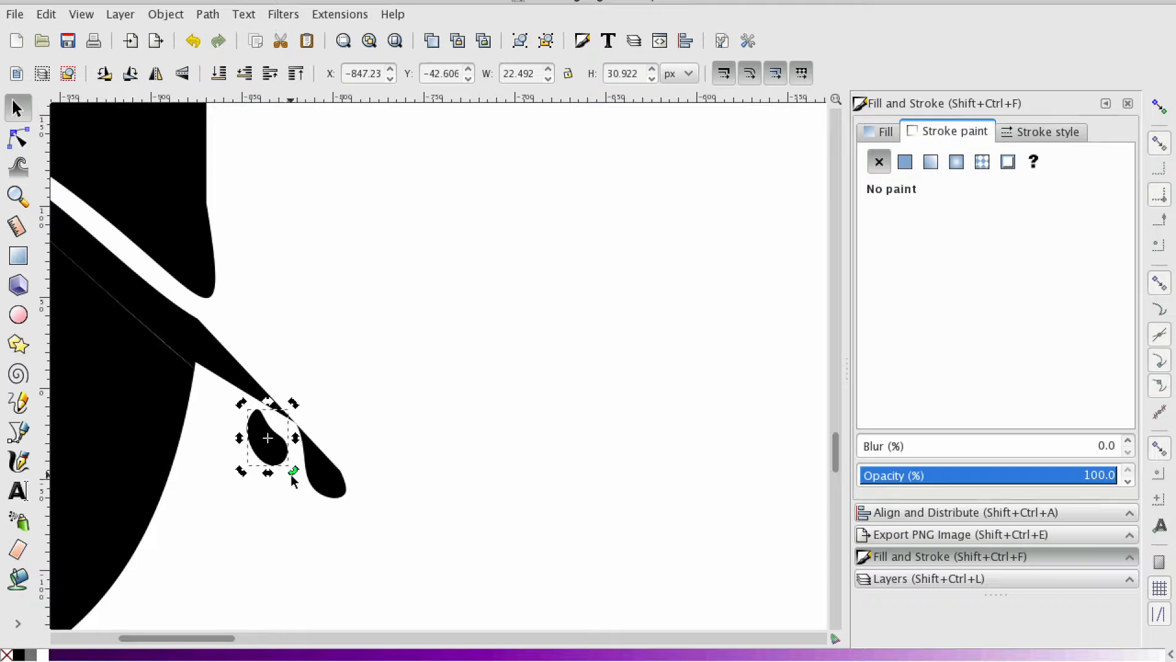
{"action": "left_click_drag", "start_coordinate": [292, 474], "coordinate": [212, 496]}
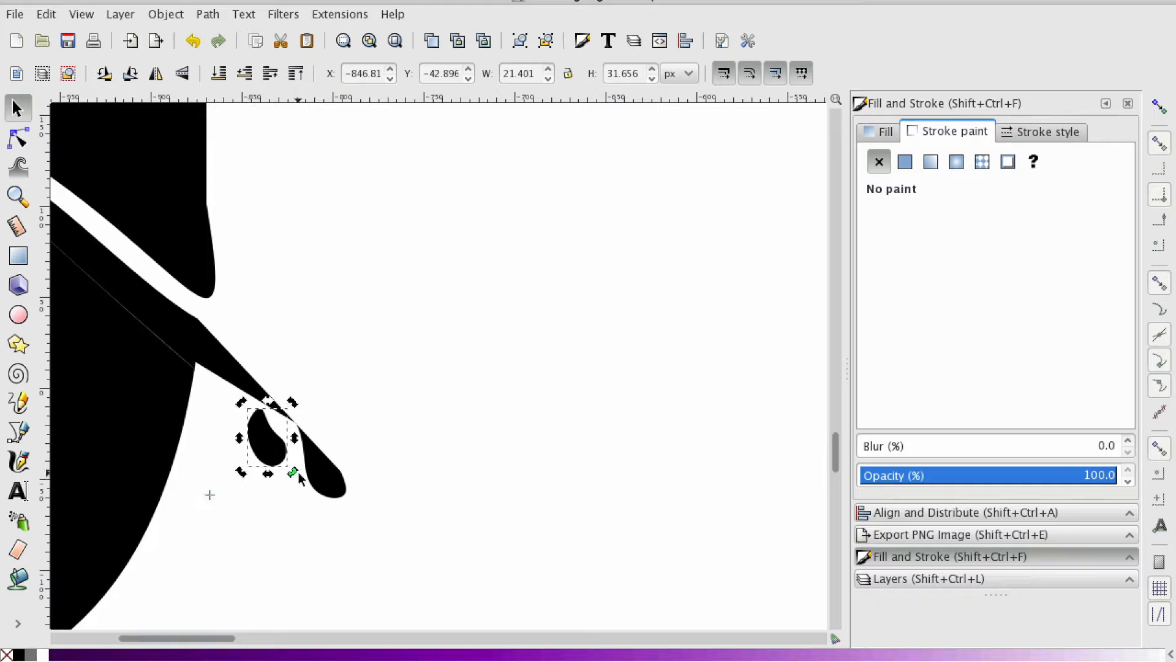
{"action": "left_click_drag", "start_coordinate": [292, 472], "coordinate": [238, 495]}
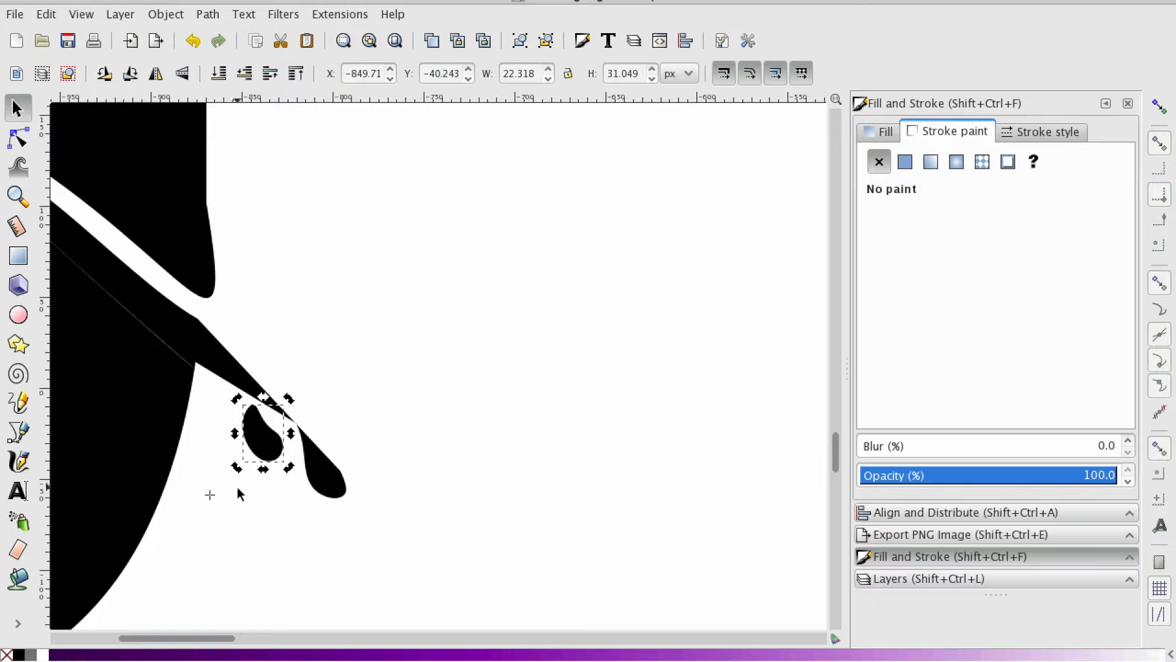
{"action": "key", "text": "ctrl+z"}
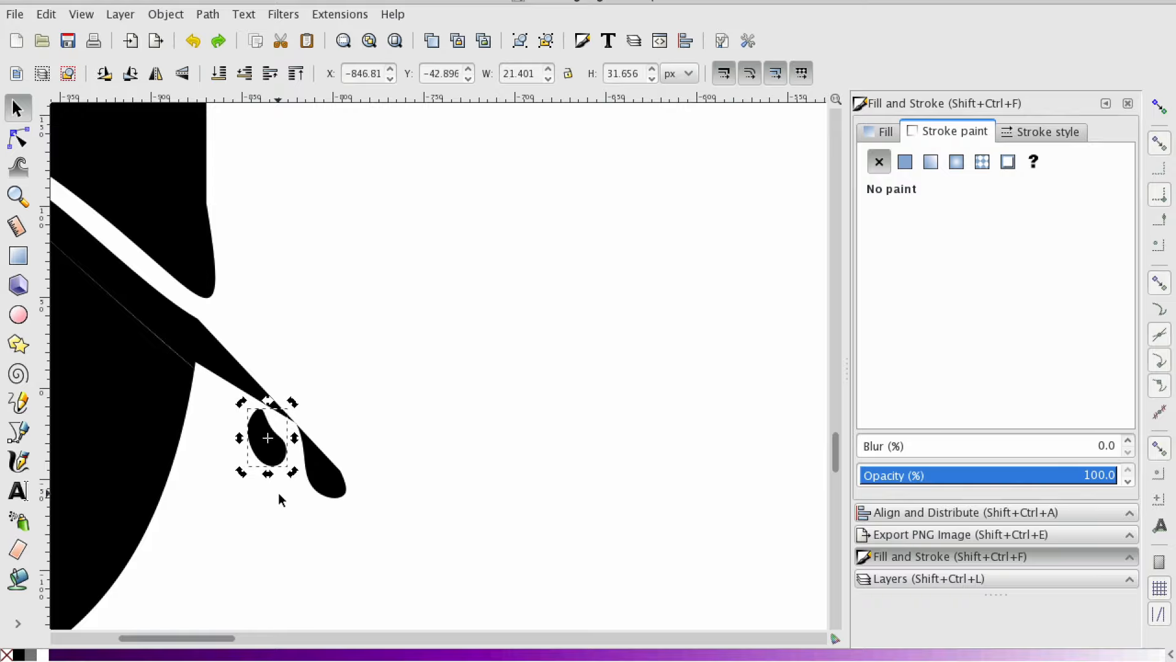
Move the small leaf down clear of the lower stem and rotate it slightly so its rounded end points straight down
{"action": "left_click", "coordinate": [378, 427]}
{"action": "left_click", "coordinate": [270, 449]}
{"action": "left_click_drag", "start_coordinate": [270, 453], "coordinate": [267, 464]}
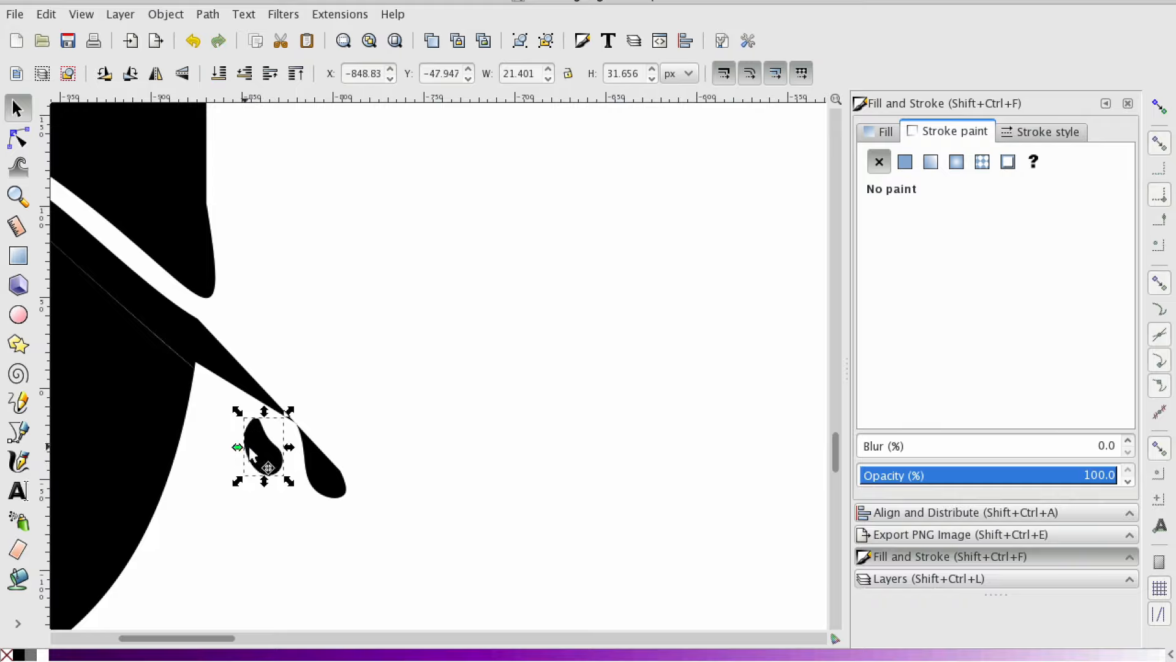
{"action": "left_click", "coordinate": [250, 448]}
{"action": "left_click_drag", "start_coordinate": [292, 417], "coordinate": [283, 484]}
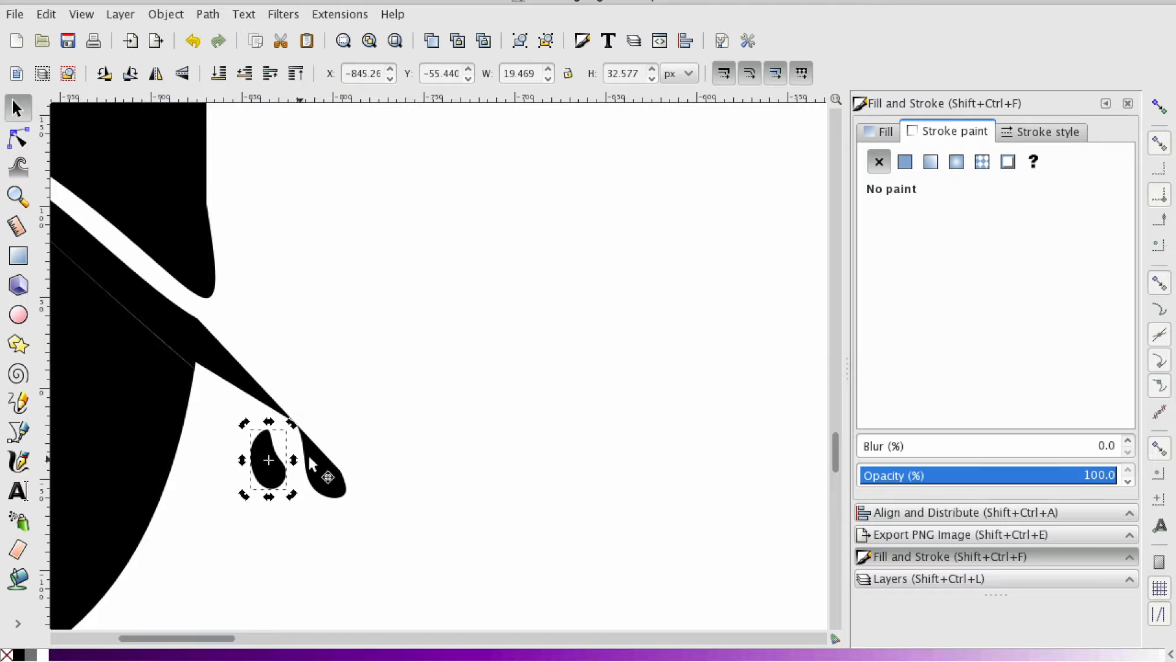
{"action": "left_click", "coordinate": [395, 419]}
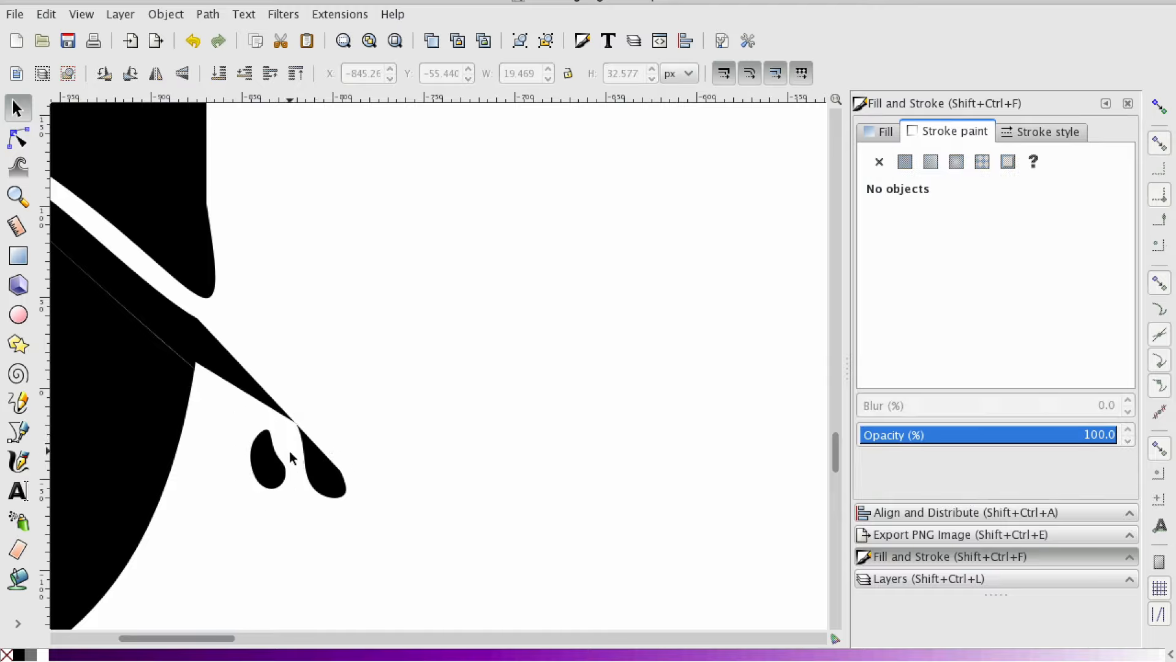
Move the small leaf closer beneath the lower stem and scale it down to about 16.6 by 27.8 px beside the end leaf
{"action": "left_click", "coordinate": [275, 488]}
{"action": "left_click_drag", "start_coordinate": [280, 475], "coordinate": [270, 464]}
{"action": "left_click", "coordinate": [269, 288]}
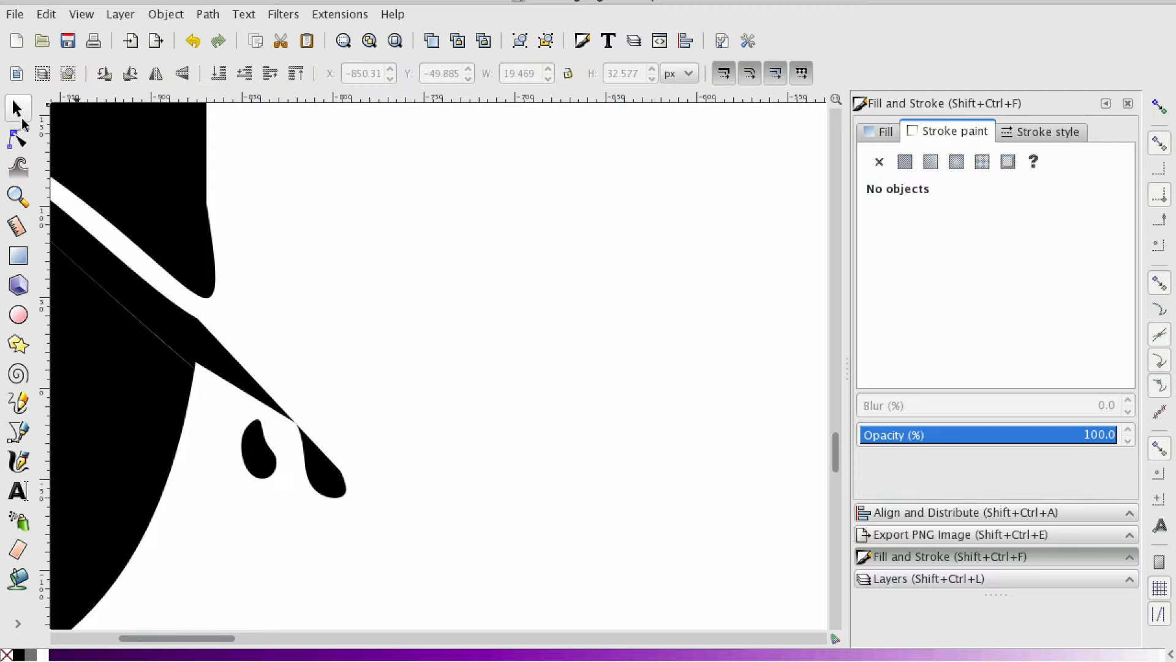
{"action": "left_click", "coordinate": [17, 198]}
{"action": "left_click", "coordinate": [286, 339], "text": "shift"}
{"action": "left_click", "coordinate": [286, 339], "text": "shift"}
{"action": "left_click", "coordinate": [286, 338], "text": "shift"}
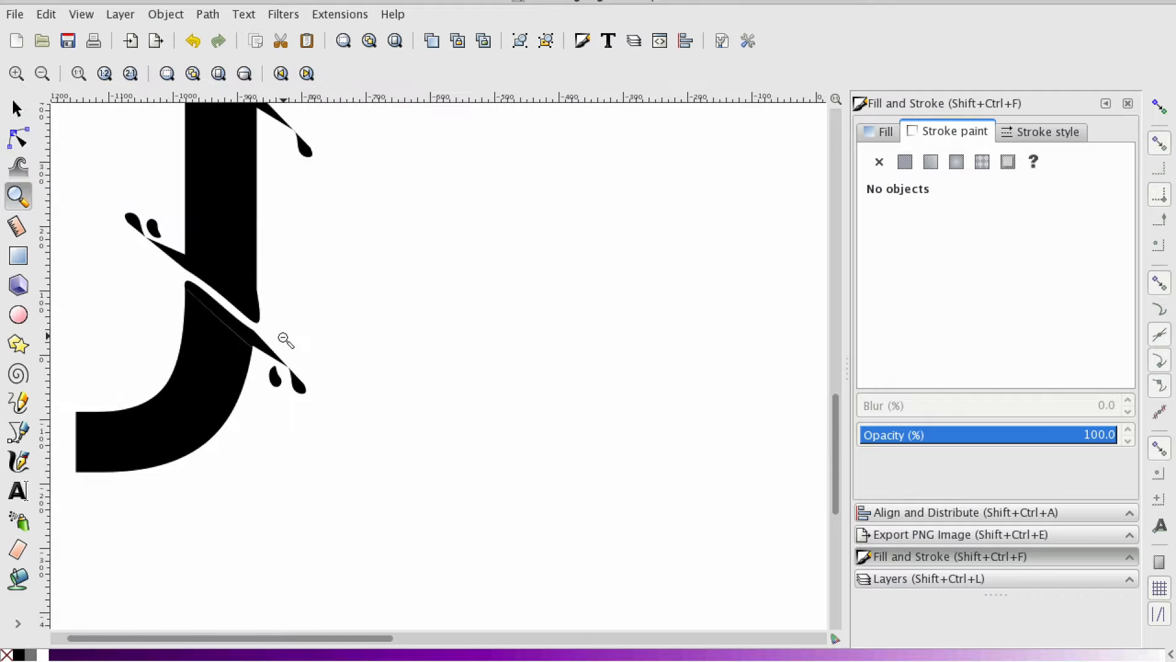
{"action": "left_click", "coordinate": [16, 108]}
{"action": "scroll", "coordinate": [123, 275], "scroll_direction": "down", "scroll_amount": 3}
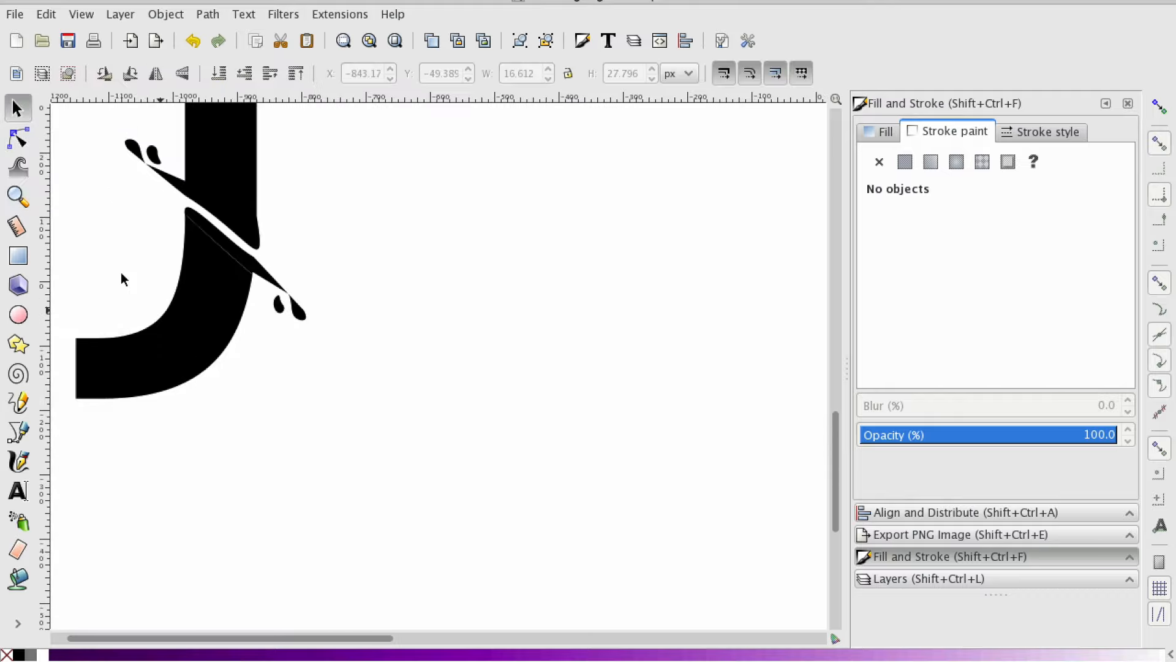
Group the J's top piece with the leafed stem on its inner side
{"action": "left_click", "coordinate": [18, 196]}
{"action": "left_click", "coordinate": [99, 262], "text": "shift"}
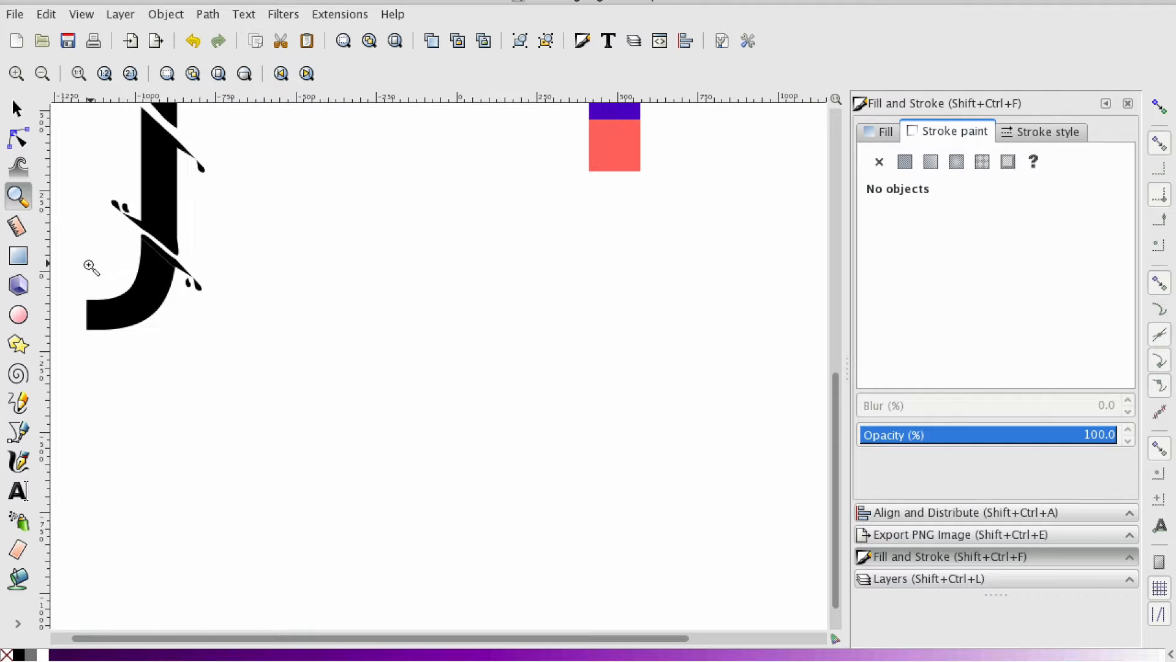
{"action": "left_click", "coordinate": [89, 262], "text": "shift"}
{"action": "scroll", "coordinate": [83, 260], "scroll_direction": "down", "scroll_amount": 8}
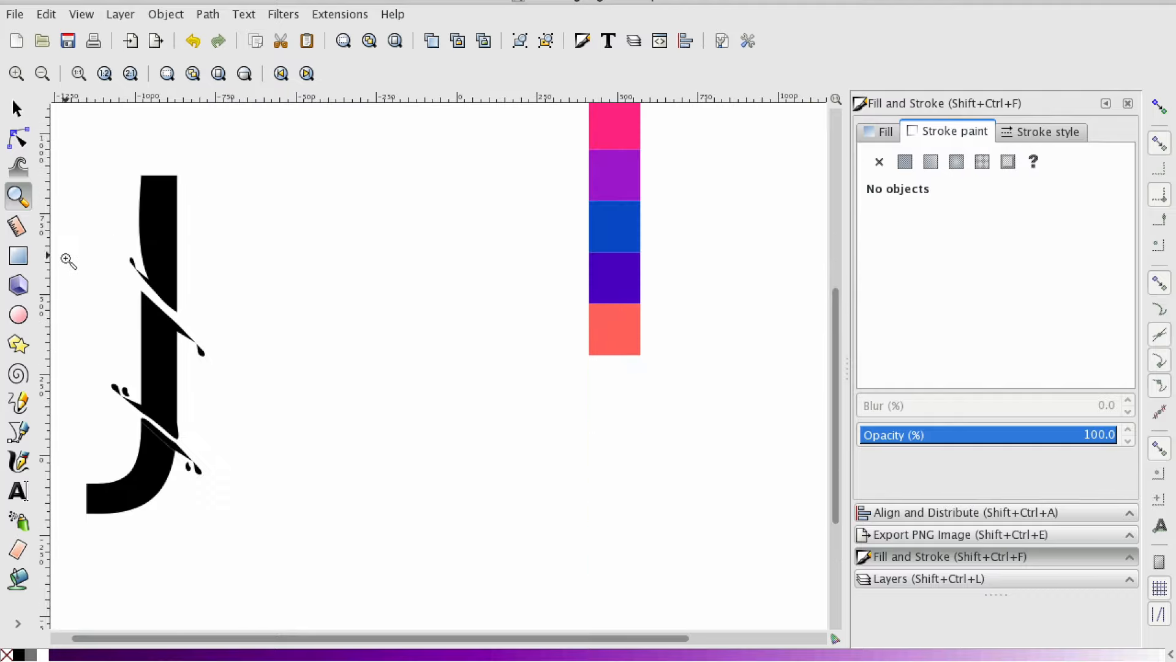
{"action": "left_click", "coordinate": [16, 109]}
{"action": "left_click", "coordinate": [153, 189]}
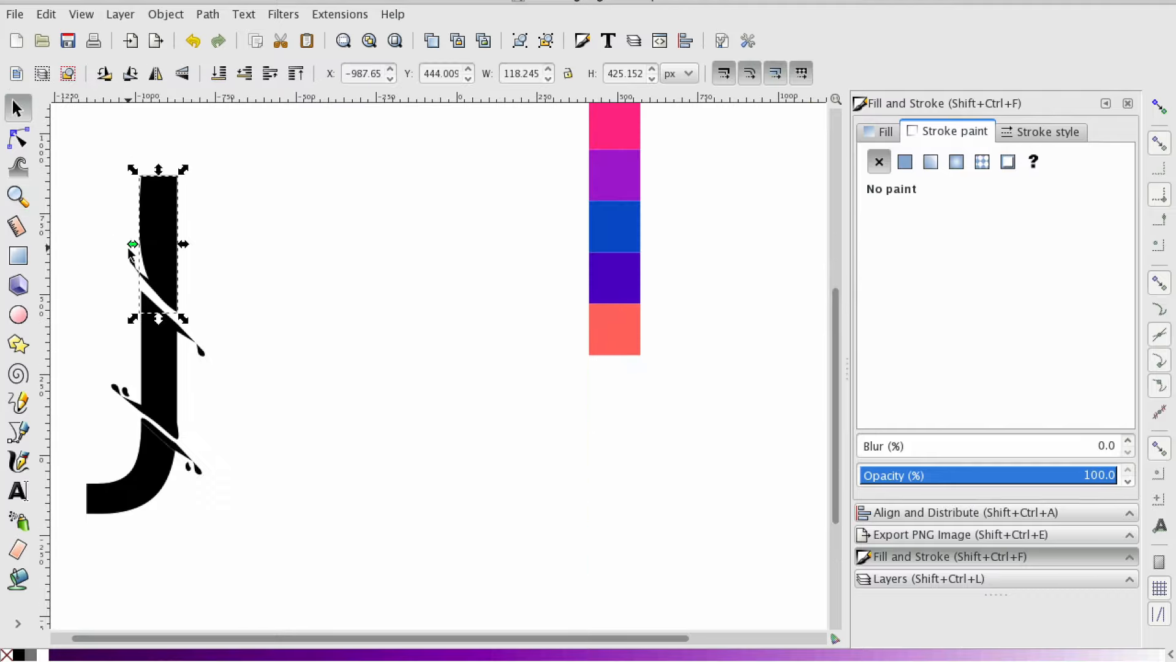
{"action": "left_click", "coordinate": [131, 266], "text": "shift"}
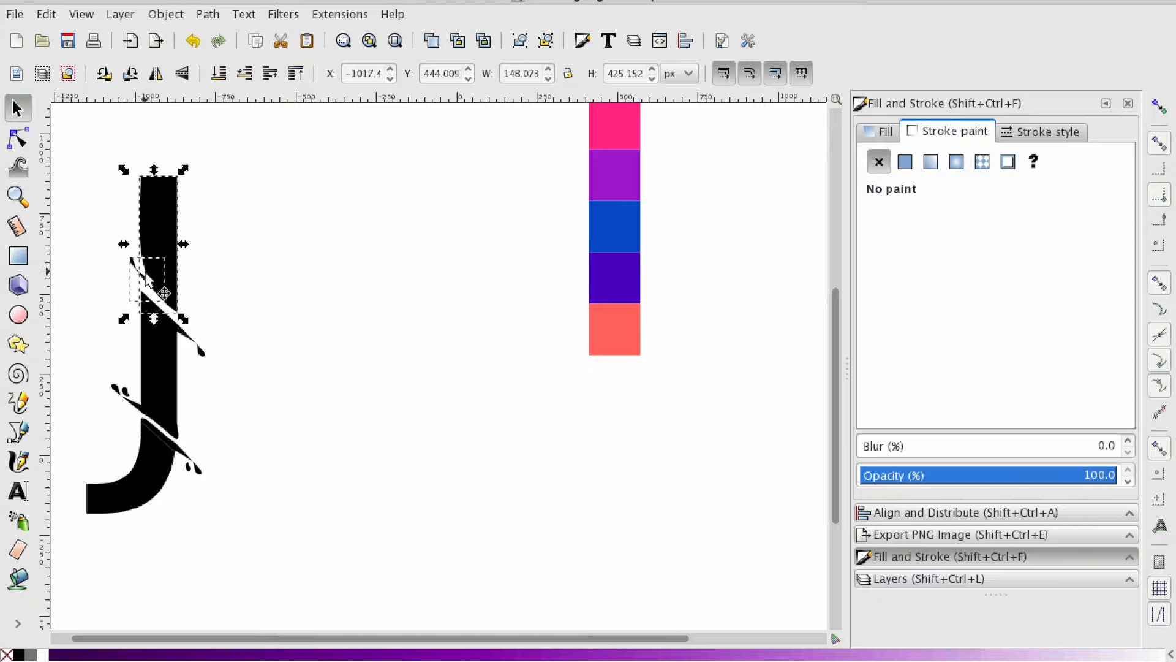
{"action": "left_click", "coordinate": [233, 239]}
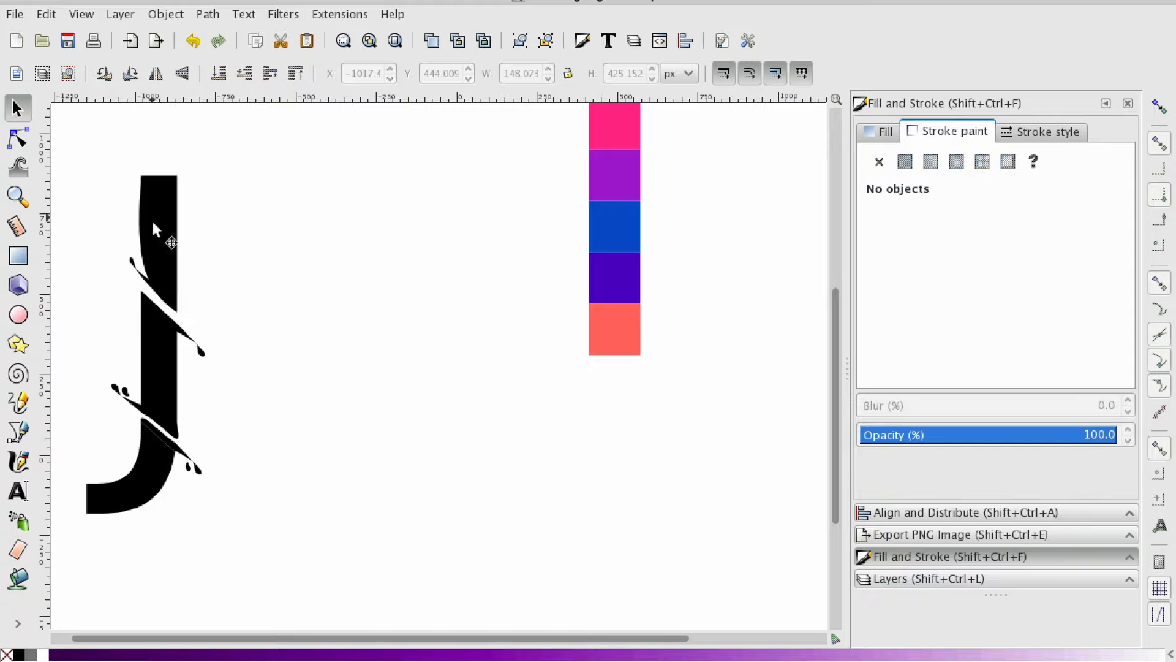
{"action": "left_click", "coordinate": [138, 268]}
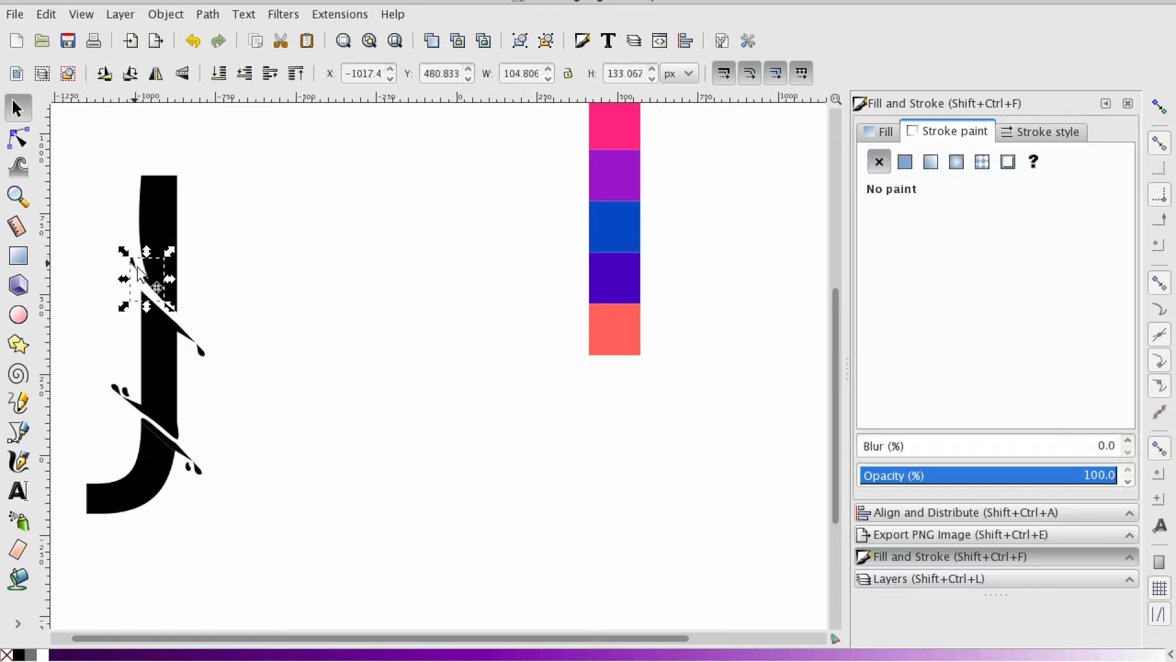
{"action": "left_click", "coordinate": [163, 208], "text": "shift"}
{"action": "right_click", "coordinate": [164, 206]}
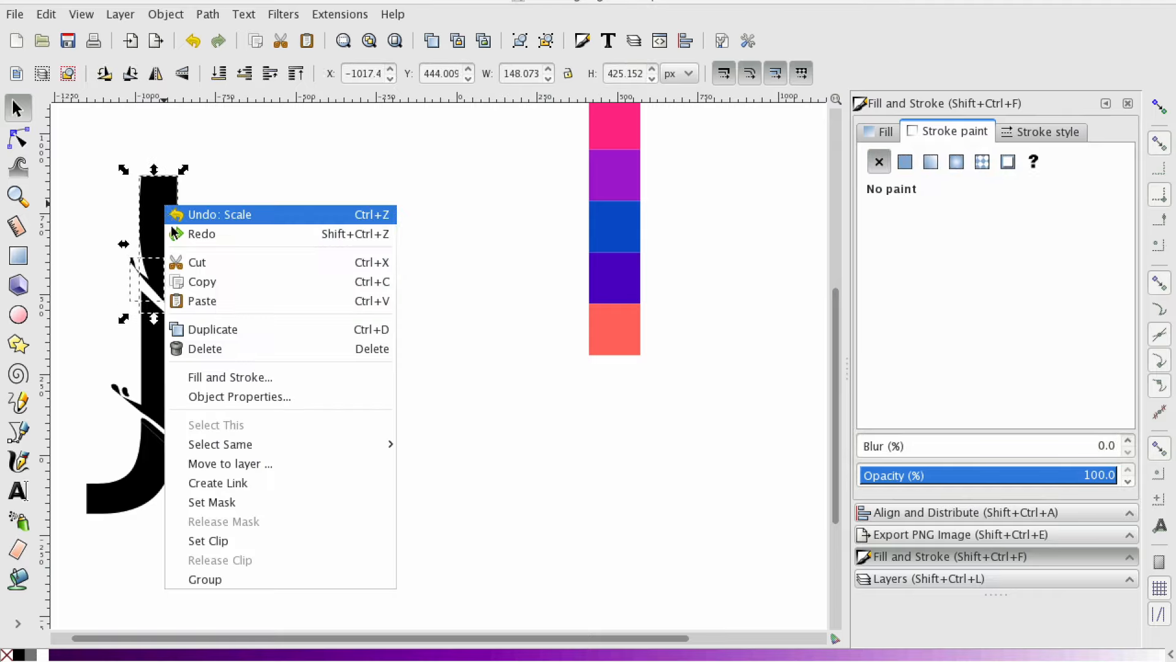
{"action": "left_click", "coordinate": [209, 578]}
{"action": "left_click", "coordinate": [223, 325]}
Group the J's middle piece with its upper outer stem and its lower inner stem, including their leaves
{"action": "left_click", "coordinate": [158, 351]}
{"action": "left_click", "coordinate": [184, 339], "text": "shift"}
{"action": "left_click", "coordinate": [126, 395], "text": "shift"}
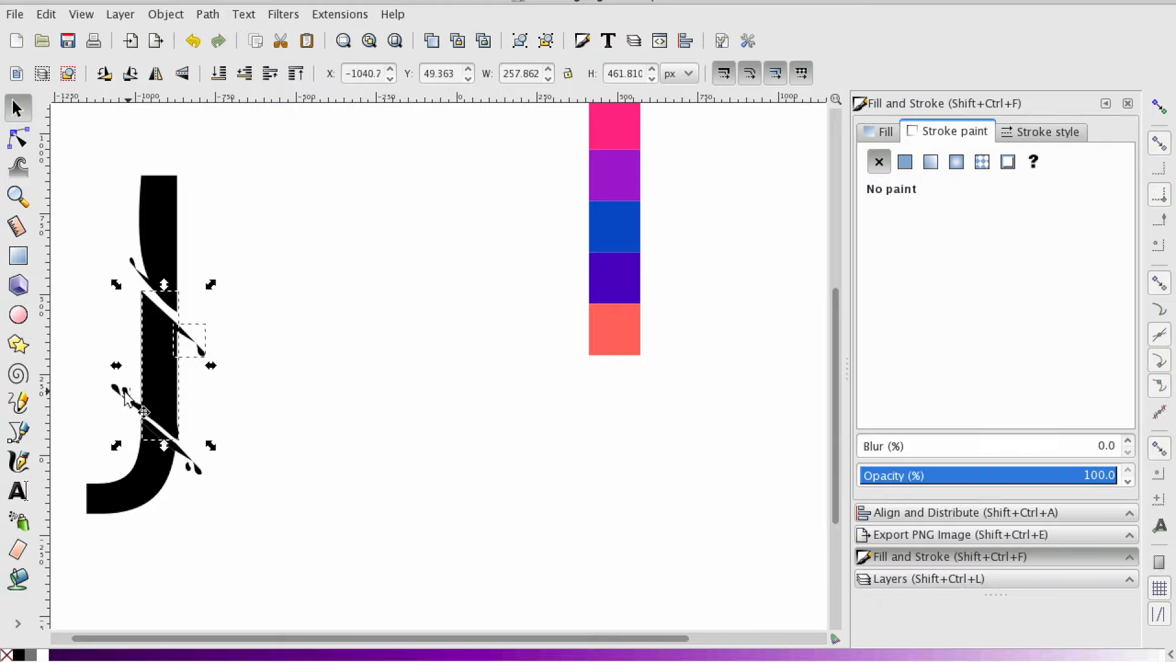
{"action": "left_click", "coordinate": [125, 393], "text": "shift"}
{"action": "left_click", "coordinate": [136, 405], "text": "shift"}
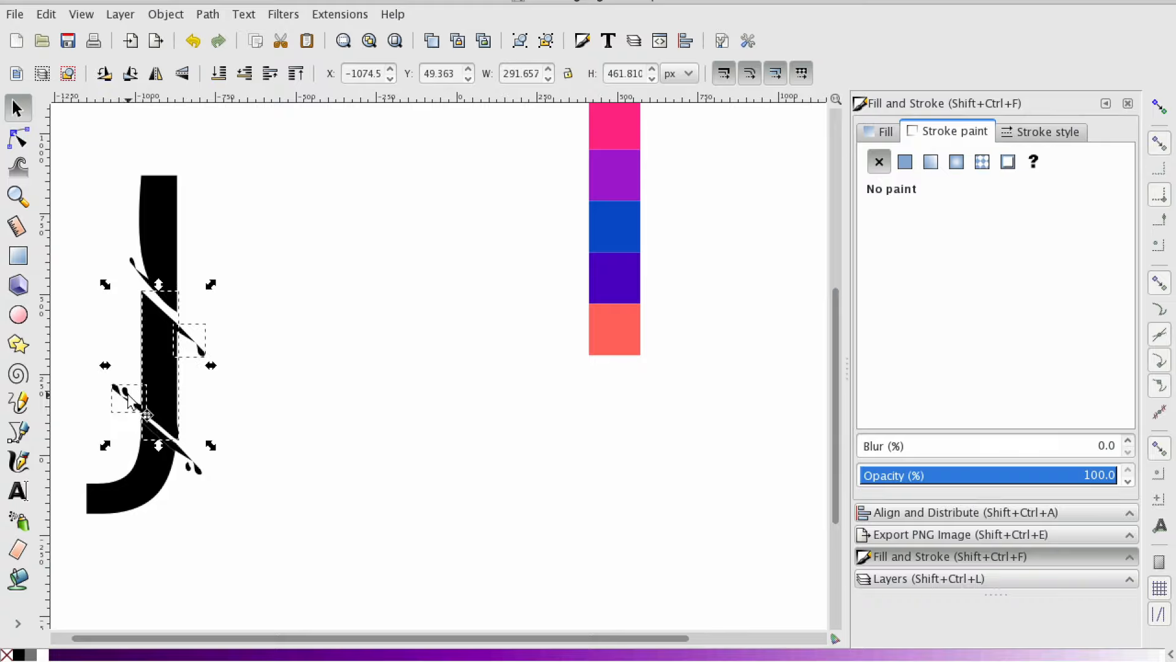
{"action": "right_click", "coordinate": [166, 392]}
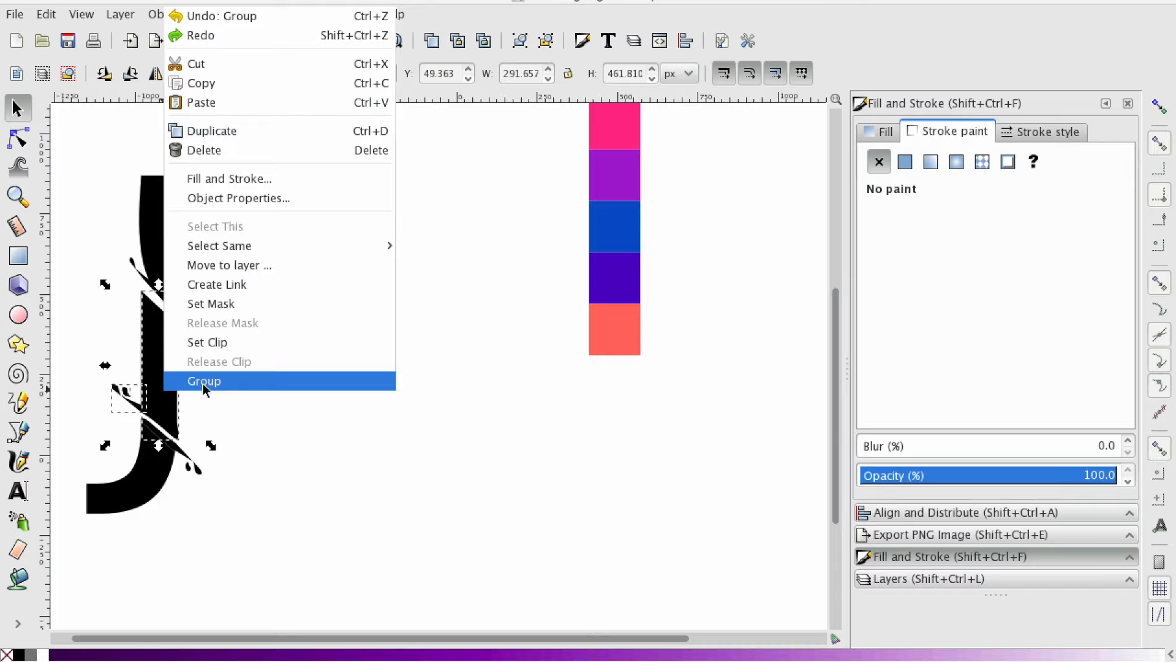
{"action": "left_click", "coordinate": [203, 384]}
Group the J's curved lower piece with its outer stem and leaves
{"action": "left_click", "coordinate": [185, 463]}
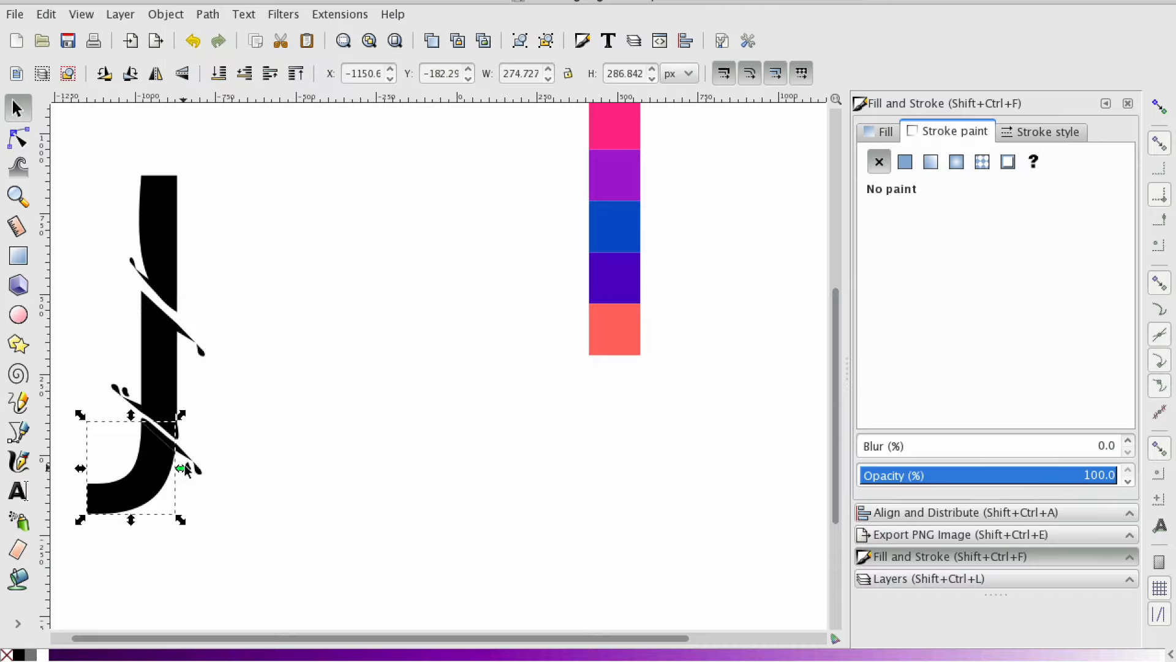
{"action": "left_click", "coordinate": [190, 467], "text": "shift"}
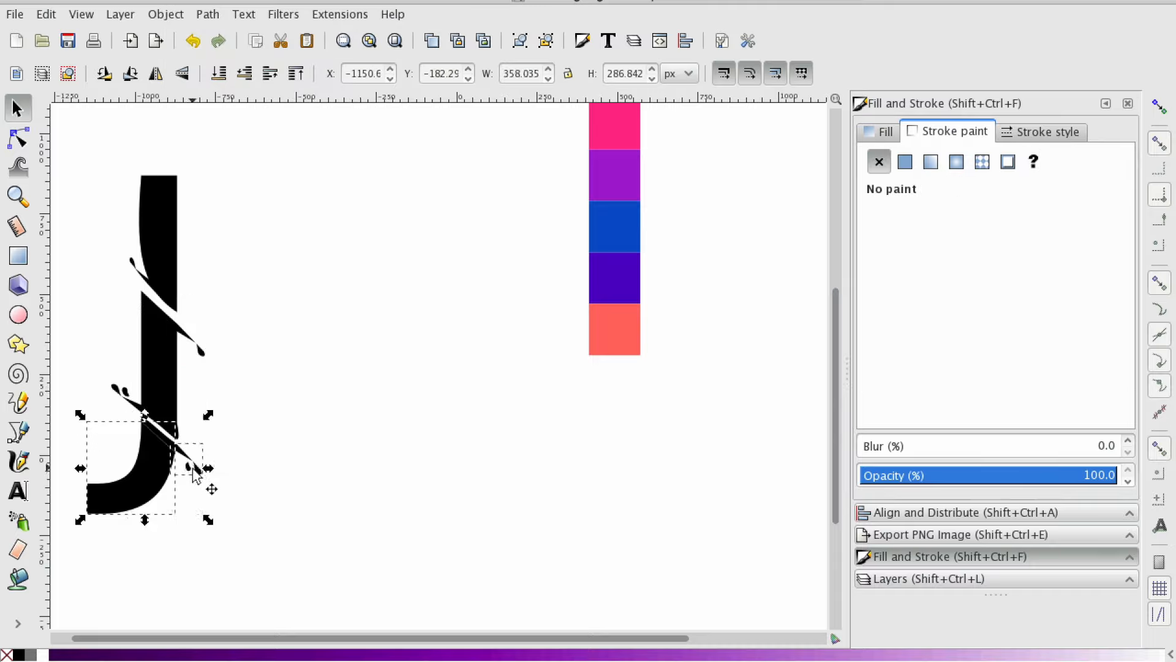
{"action": "right_click", "coordinate": [170, 466]}
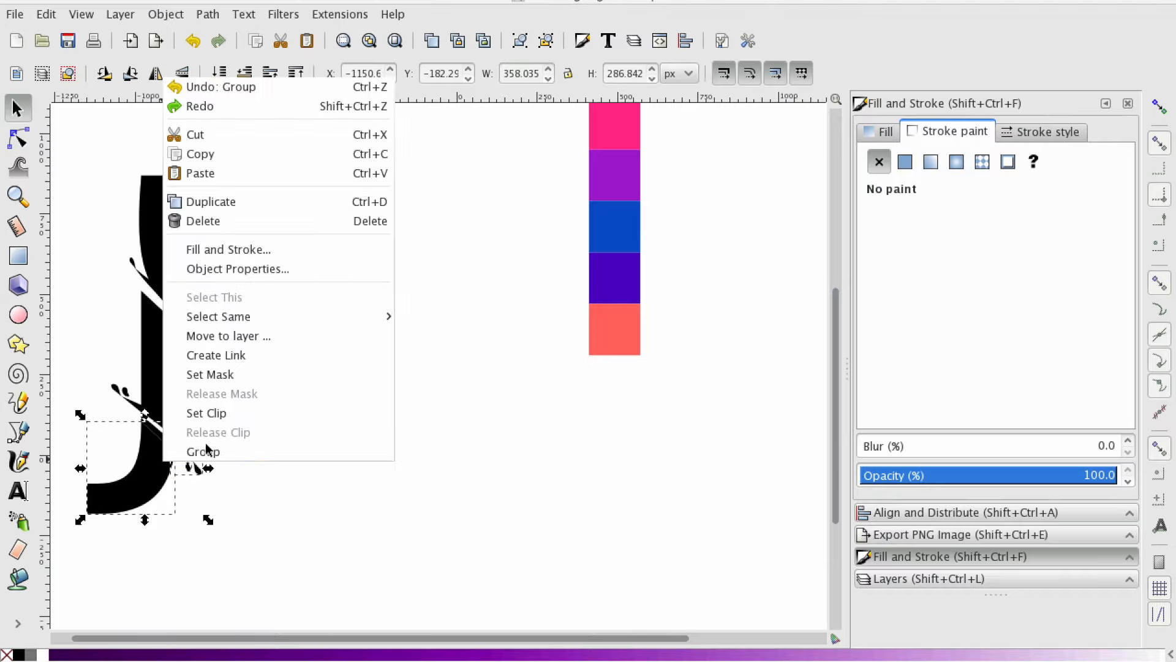
{"action": "left_click", "coordinate": [202, 451]}
{"action": "left_click", "coordinate": [218, 351]}
Shift the J's grouped top section slightly right and down, and try to move the grouped lower section
{"action": "left_click_drag", "start_coordinate": [156, 215], "coordinate": [168, 232]}
{"action": "left_click", "coordinate": [212, 294]}
{"action": "mouse_move", "coordinate": [152, 452]}
{"action": "left_mouse_down"}
{"action": "mouse_move", "coordinate": [130, 466]}
{"action": "mouse_move", "coordinate": [127, 456]}
{"action": "mouse_move", "coordinate": [131, 478]}
{"action": "mouse_move", "coordinate": [146, 462]}
{"action": "left_mouse_up"}
Regroup the J's lower piece together with its slanted edge strip, stem and leaves, and move it 20 px right and 20 px down
{"action": "left_click", "coordinate": [171, 449]}
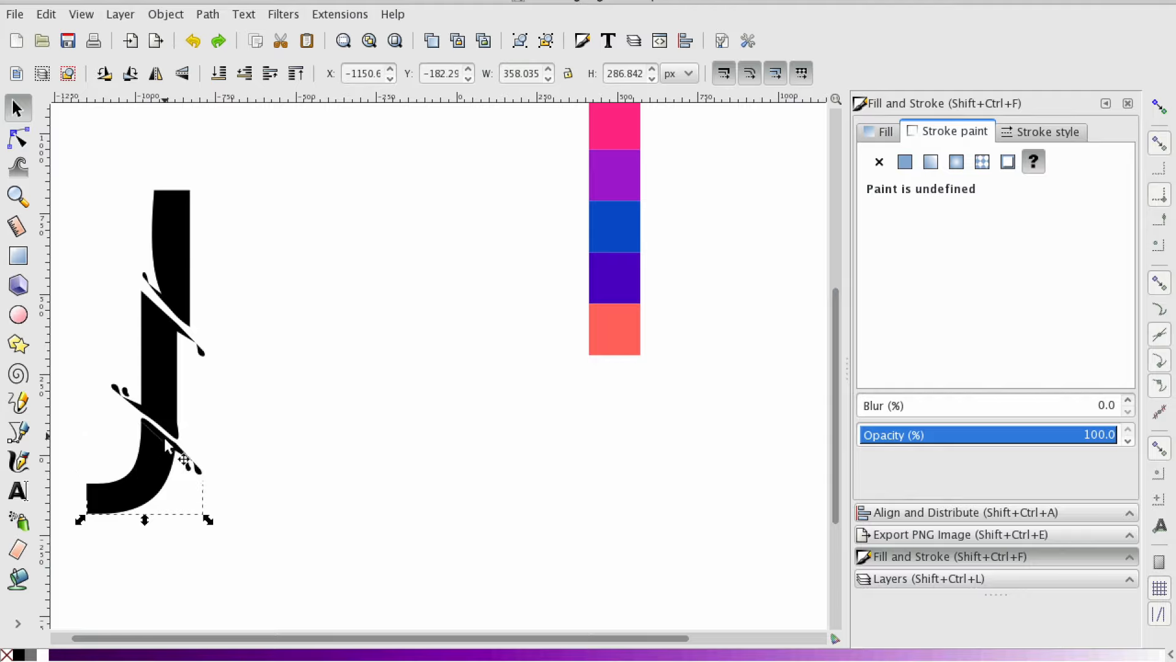
{"action": "key", "text": "Escape"}
{"action": "left_click", "coordinate": [152, 469]}
{"action": "right_click", "coordinate": [214, 484]}
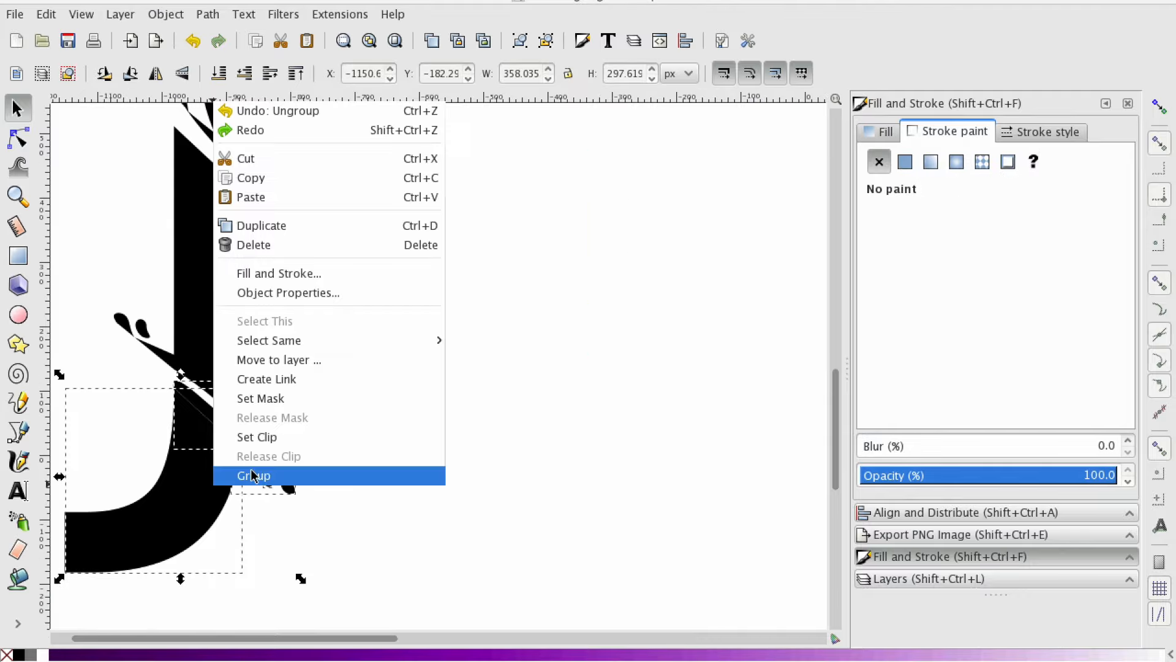
{"action": "left_click", "coordinate": [253, 475]}
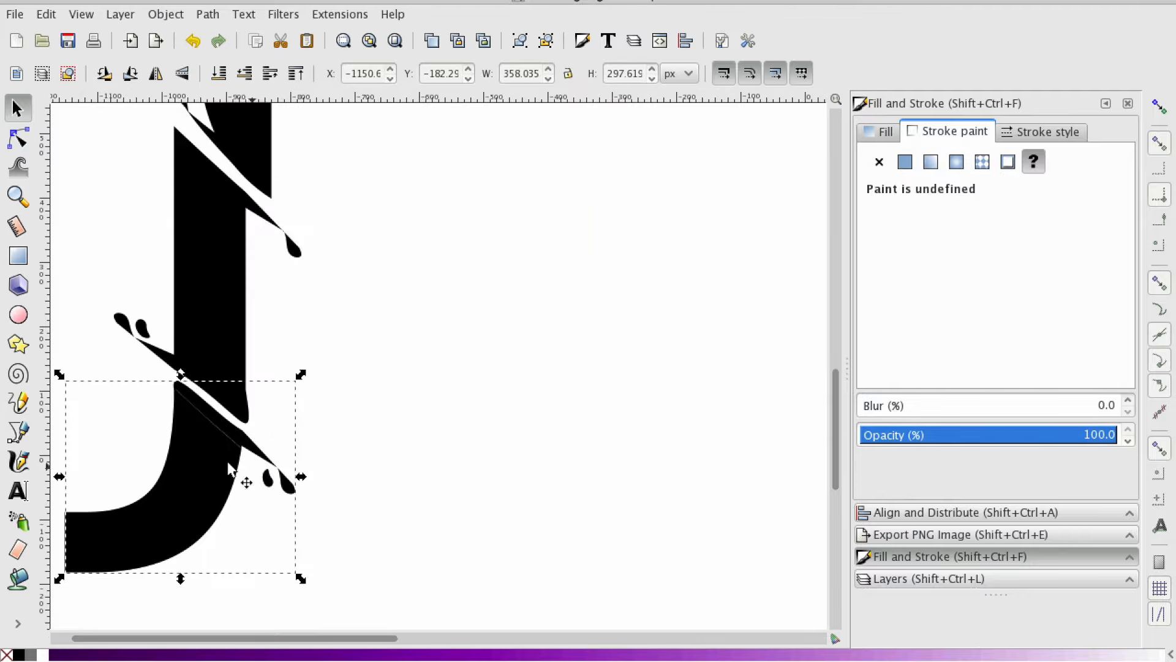
{"action": "mouse_move", "coordinate": [205, 447]}
{"action": "left_mouse_down"}
{"action": "mouse_move", "coordinate": [201, 465]}
{"action": "mouse_move", "coordinate": [220, 471]}
{"action": "left_mouse_up"}
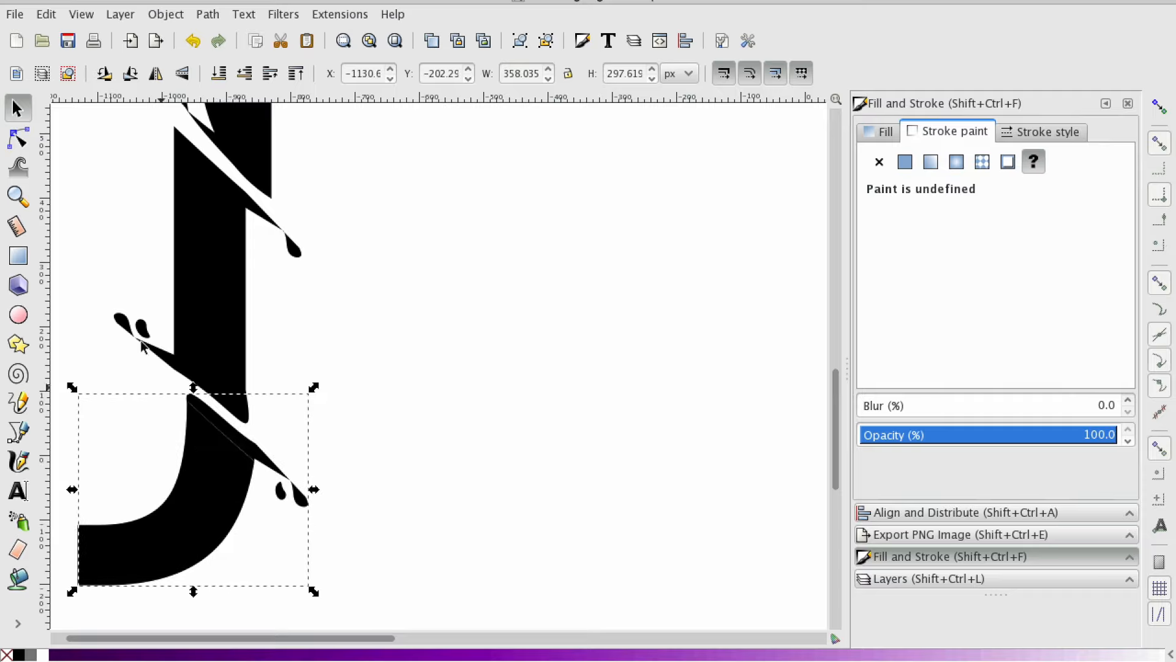
Add a sans-serif letter "d" beside the J and scale it up proportionally to about 647 by 1025 px
{"action": "left_click", "coordinate": [24, 199]}
{"action": "left_click", "coordinate": [20, 492]}
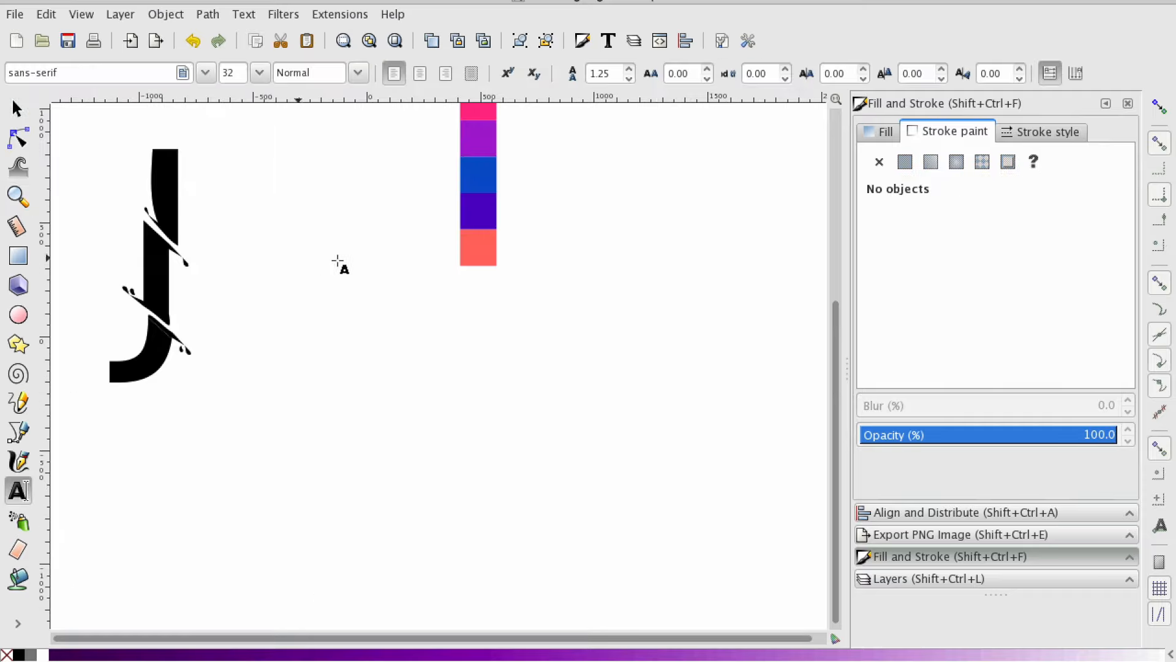
{"action": "left_click", "coordinate": [286, 337]}
{"action": "left_click", "coordinate": [289, 331]}
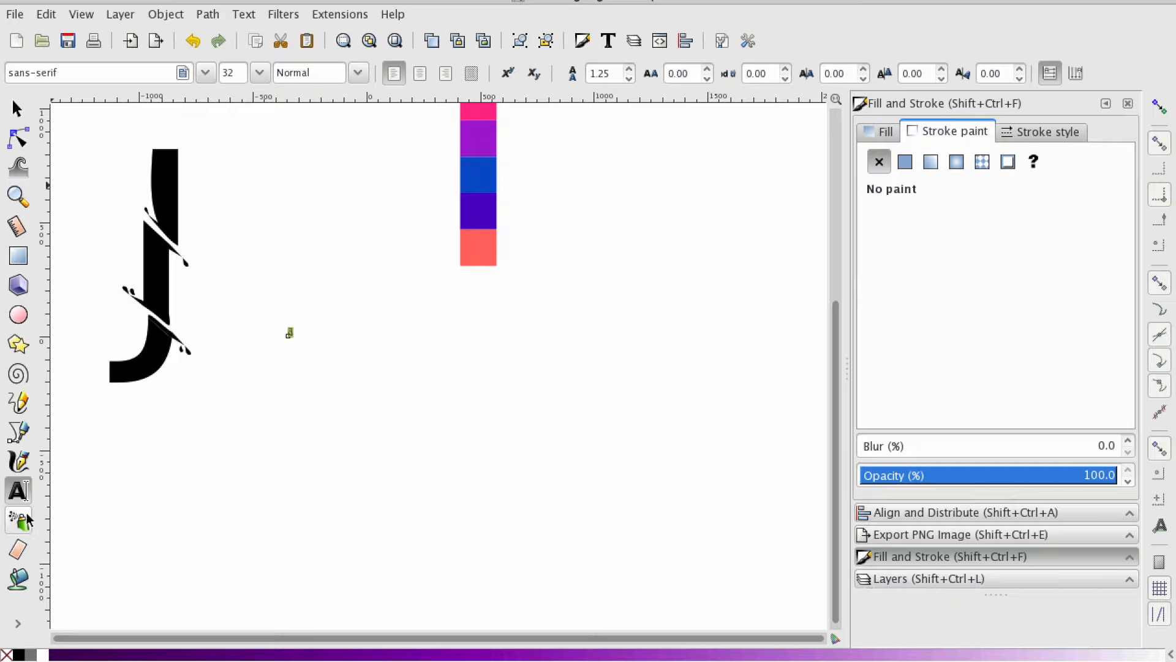
{"action": "left_click", "coordinate": [18, 139]}
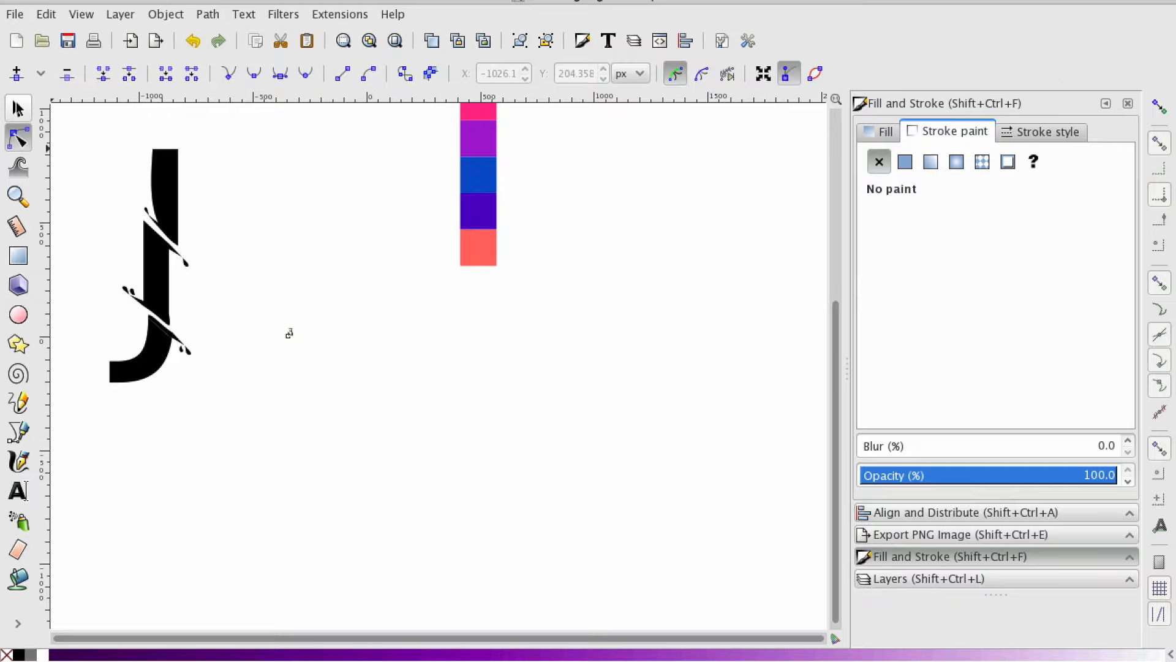
{"action": "left_click", "coordinate": [18, 109]}
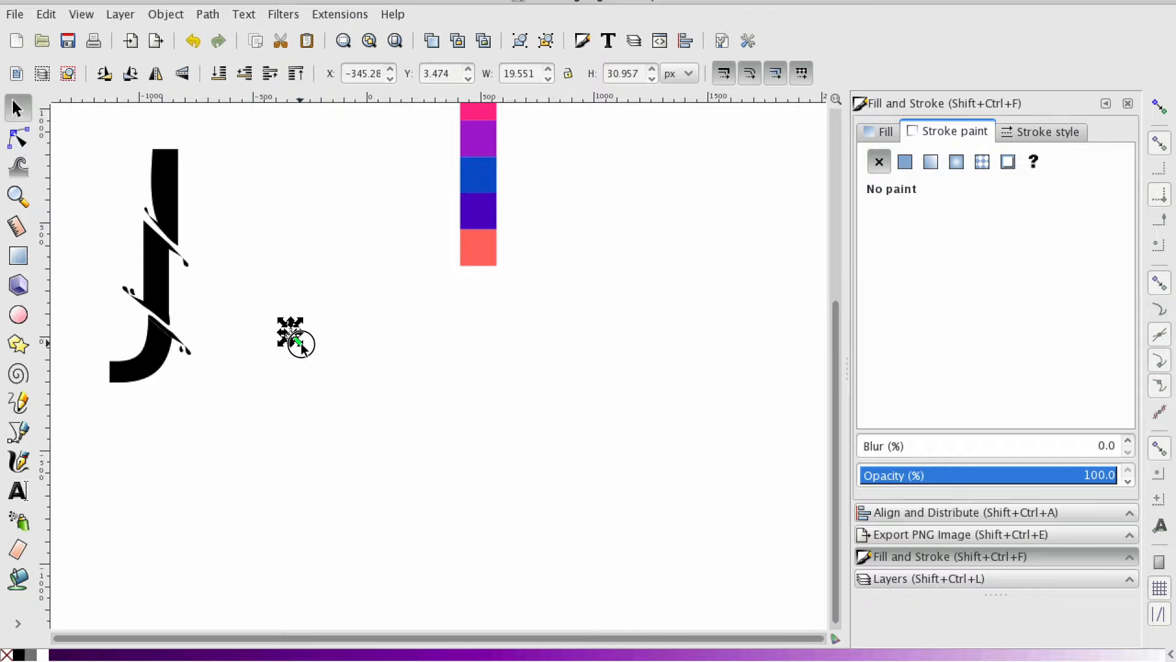
{"action": "left_click_drag", "start_coordinate": [301, 347], "coordinate": [520, 567]}
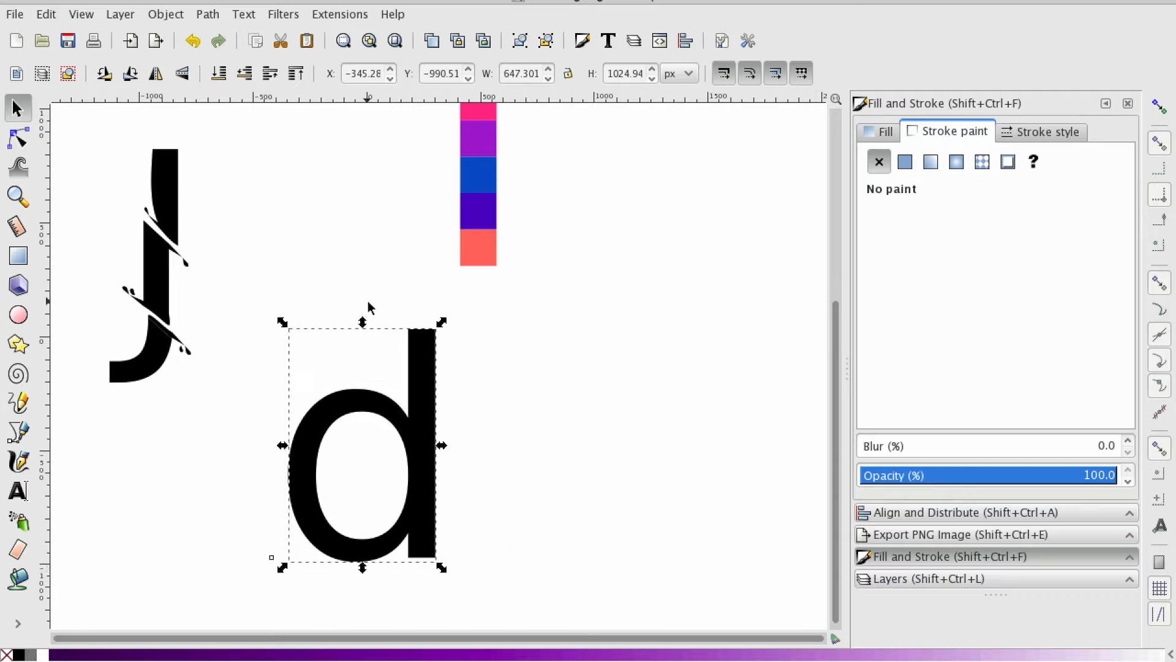
Draw a thin closed sliver with curved edges diagonally across the whole d using the Pen tool, about 859 by 595 px
{"action": "scroll", "coordinate": [273, 280], "scroll_direction": "down", "scroll_amount": 3}
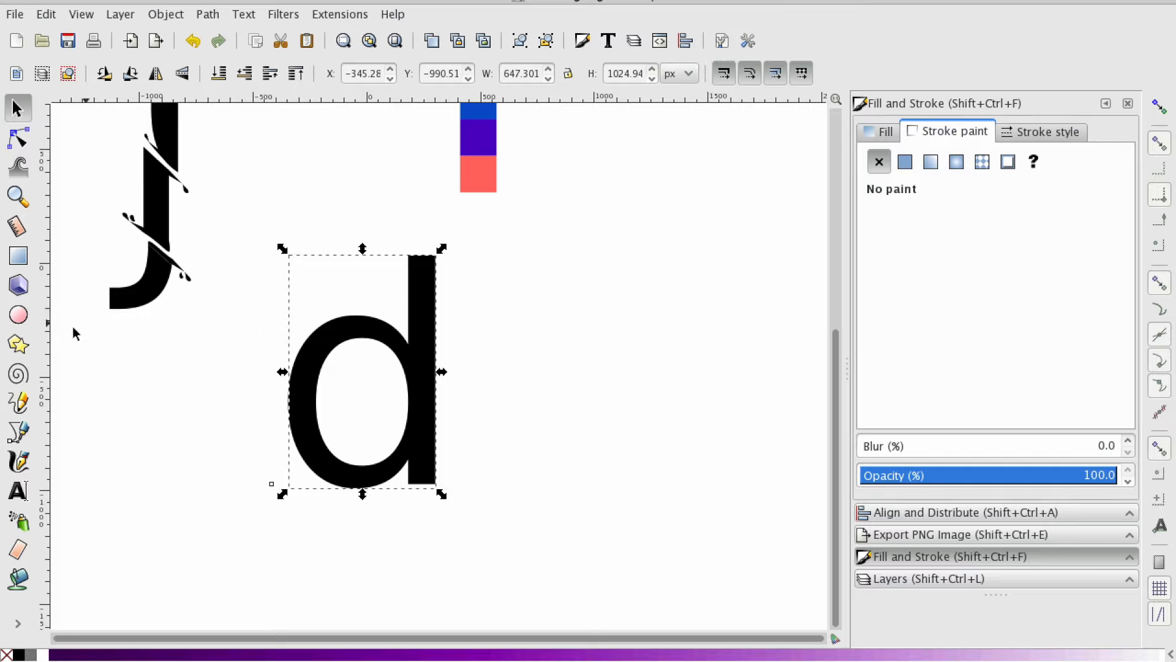
{"action": "left_click", "coordinate": [18, 432]}
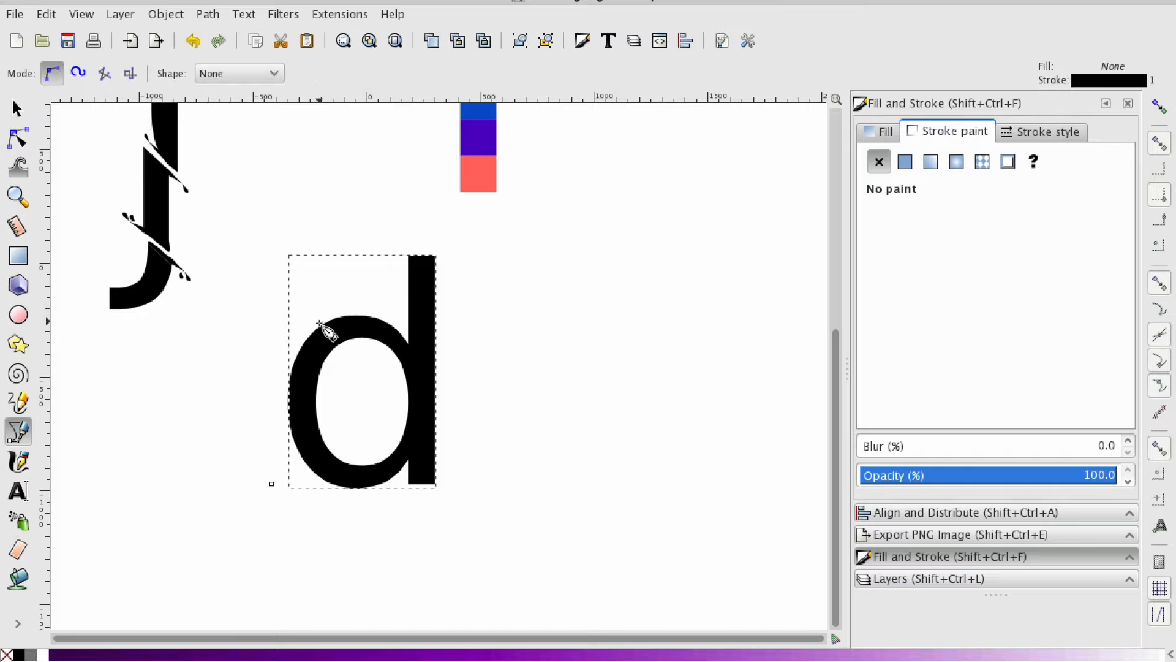
{"action": "left_click", "coordinate": [271, 333]}
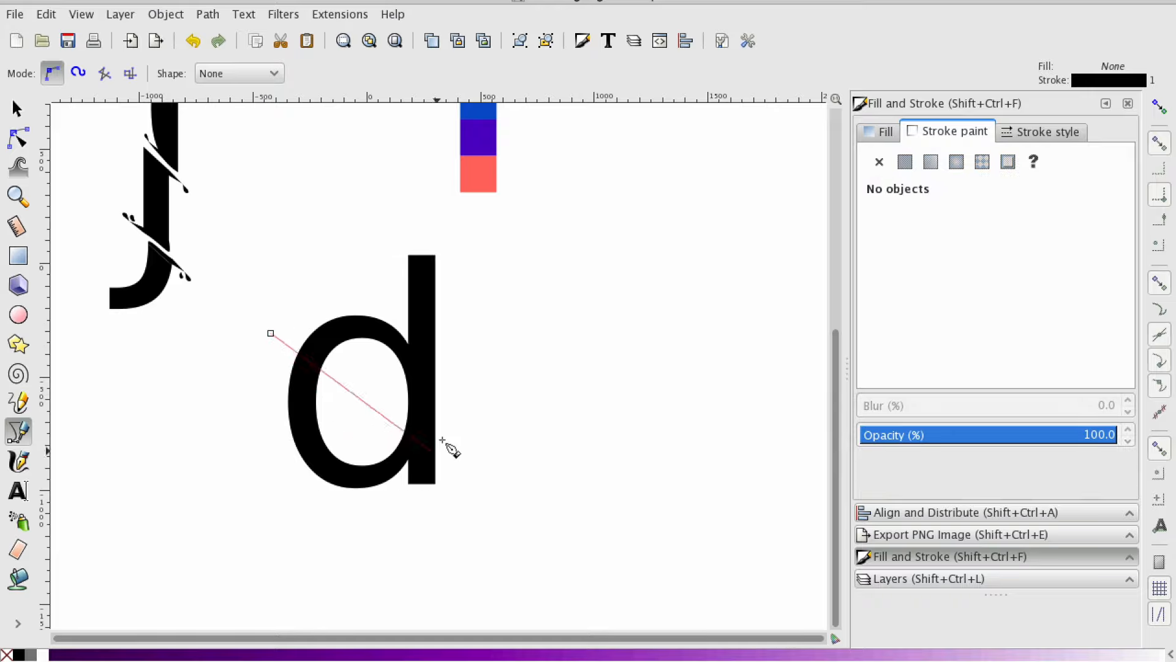
{"action": "left_click_drag", "start_coordinate": [466, 468], "coordinate": [500, 472]}
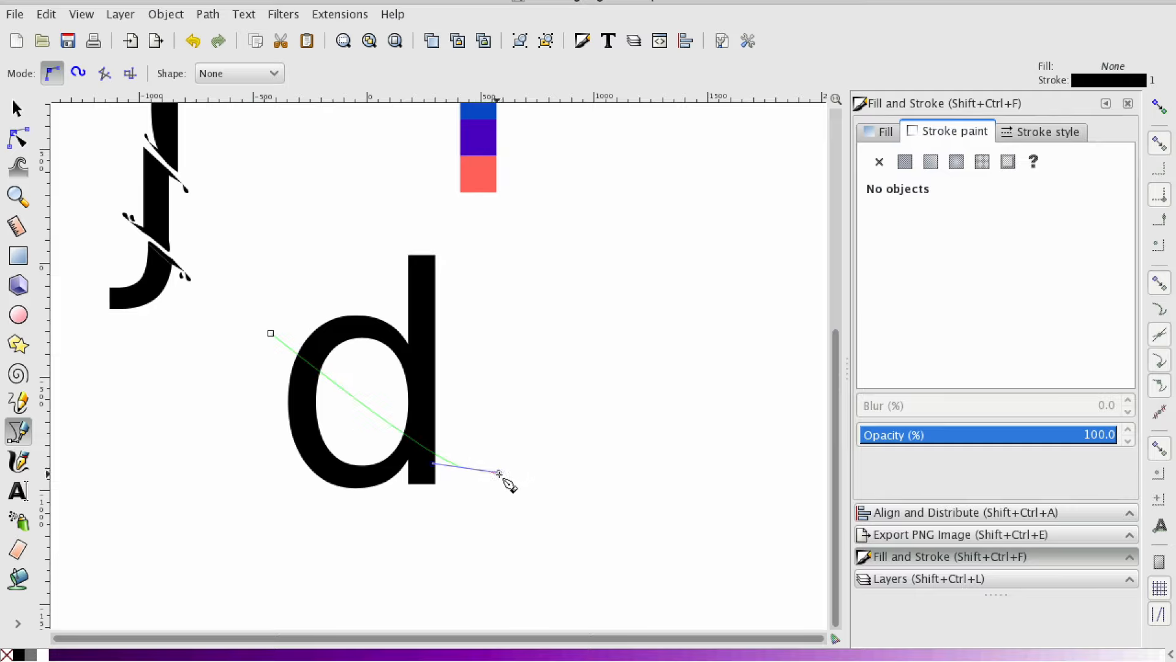
{"action": "key", "text": "Return"}
{"action": "left_click", "coordinate": [467, 469]}
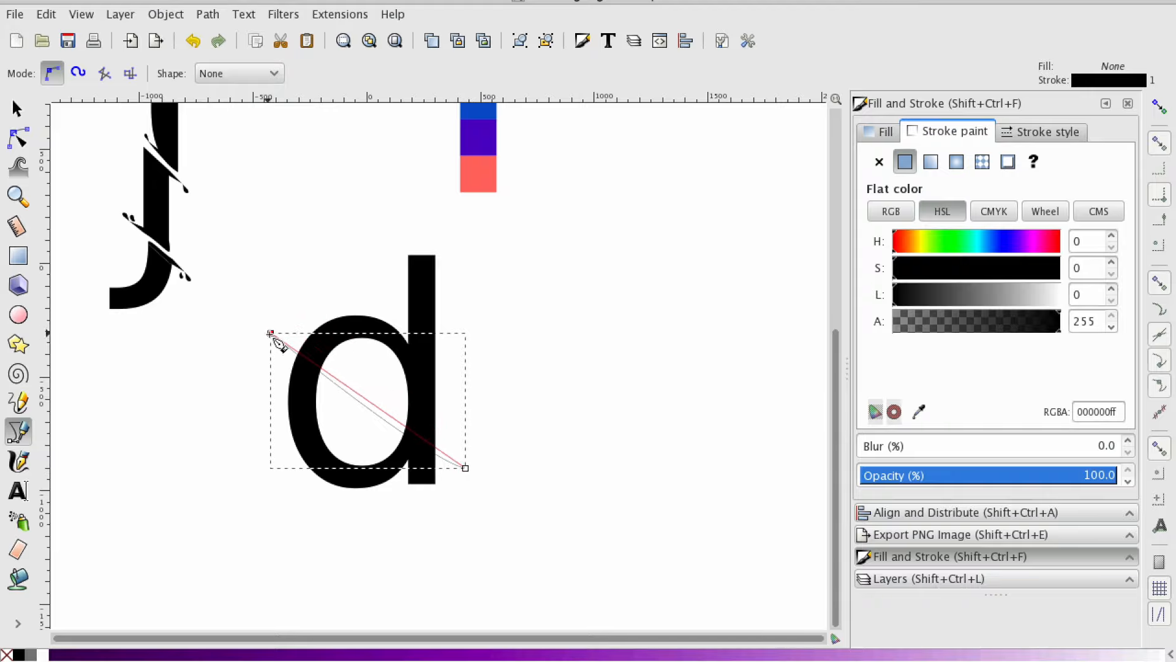
{"action": "left_click_drag", "start_coordinate": [270, 333], "coordinate": [215, 318]}
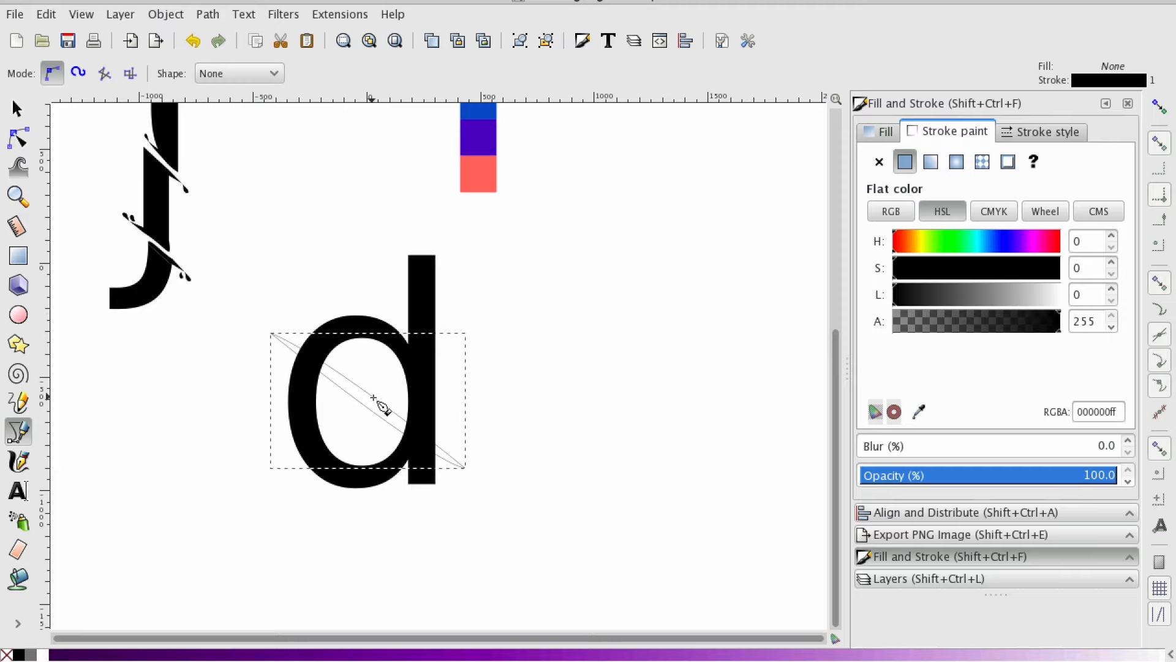
{"action": "left_click", "coordinate": [17, 109]}
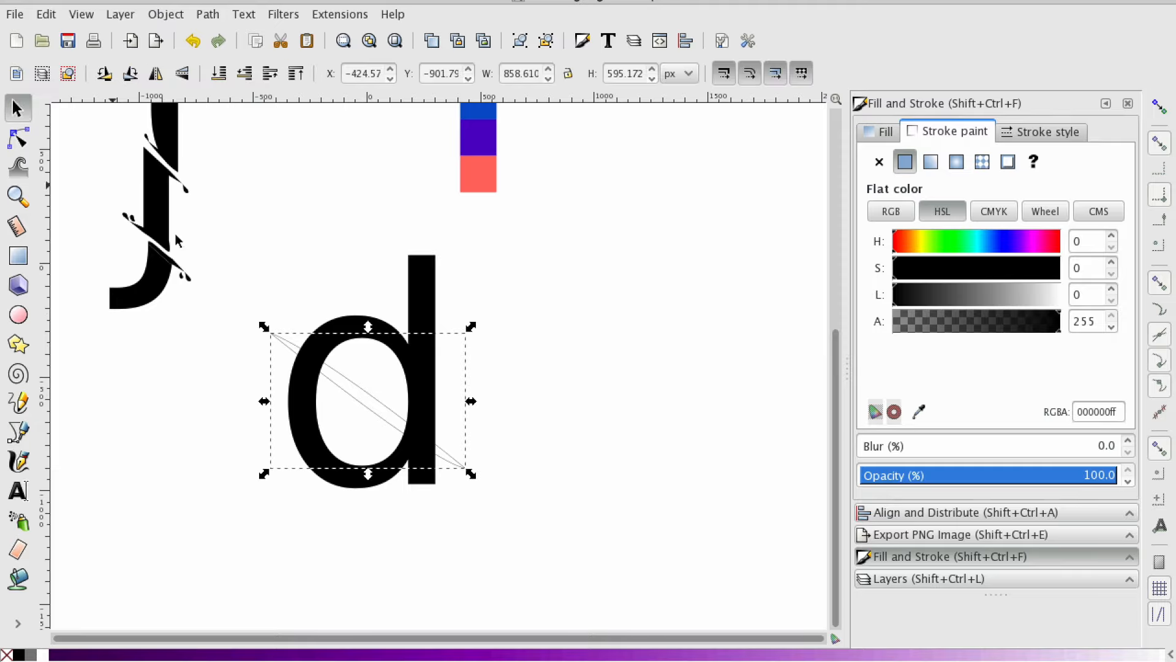
Give the diagonal sliver across the d a flat light-green fill (93e79fff) and remove its stroke
{"action": "left_click", "coordinate": [369, 403]}
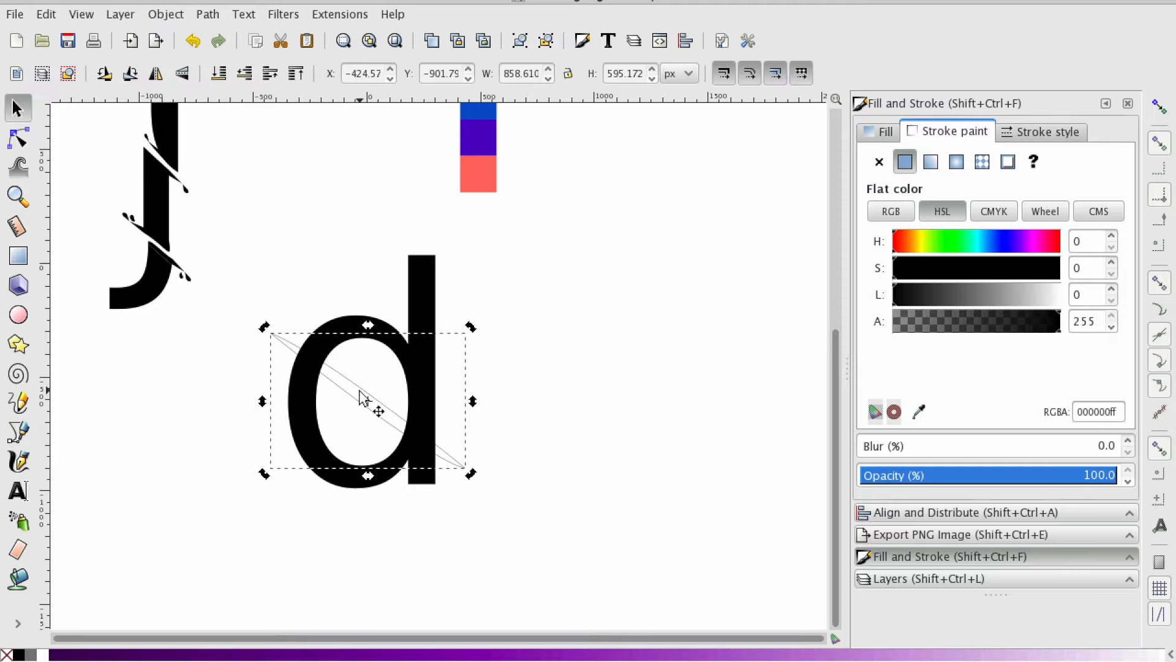
{"action": "left_click", "coordinate": [895, 132]}
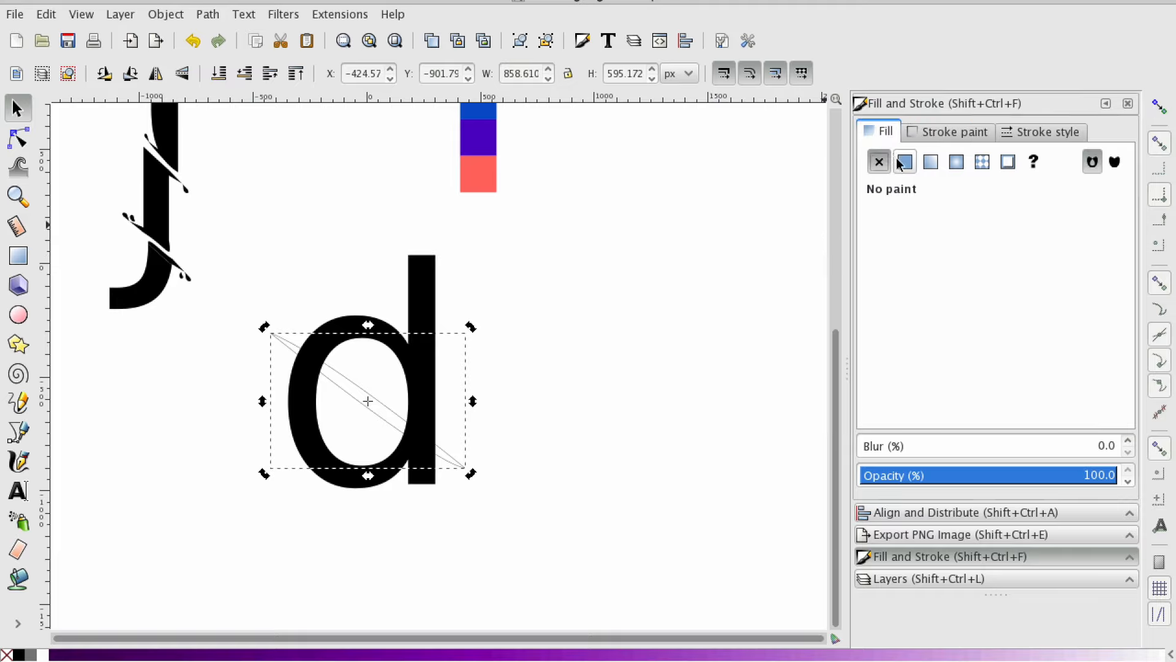
{"action": "left_click", "coordinate": [903, 162]}
{"action": "left_click", "coordinate": [923, 133]}
{"action": "left_click", "coordinate": [880, 131]}
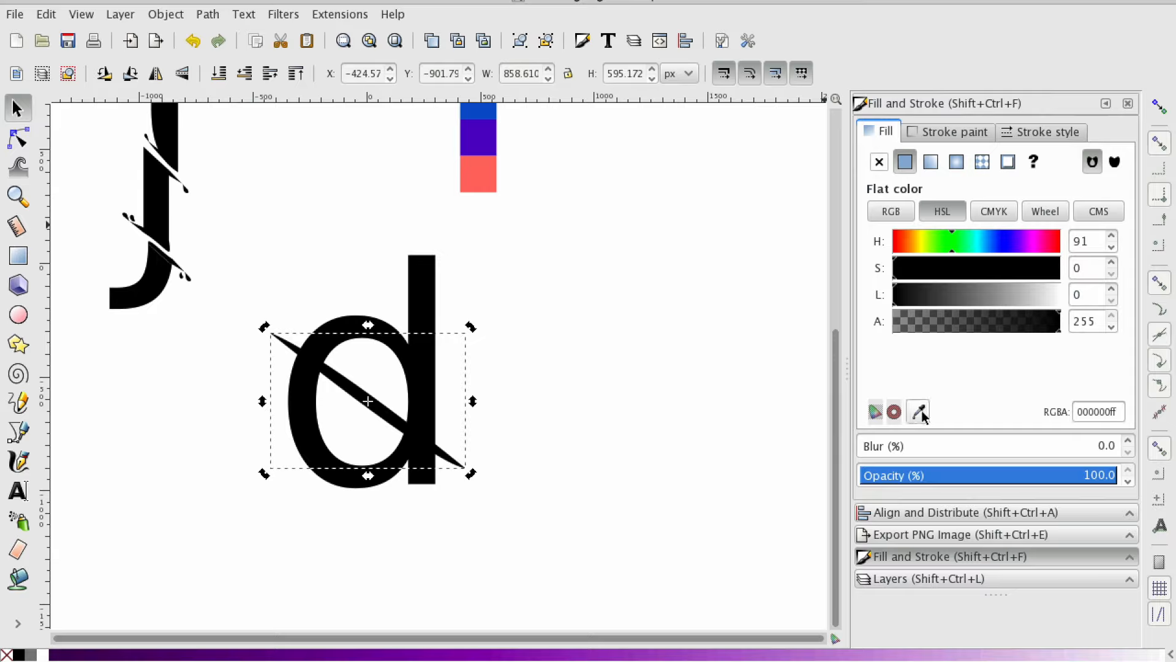
{"action": "left_click", "coordinate": [1017, 286]}
{"action": "left_click", "coordinate": [1000, 268]}
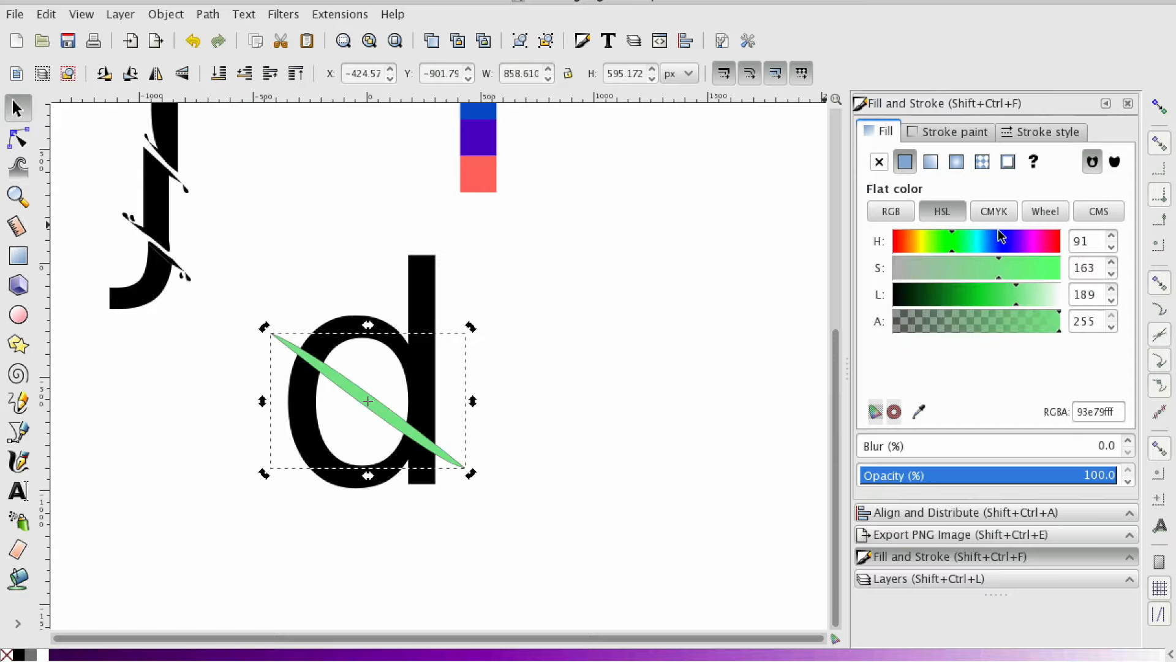
{"action": "left_click", "coordinate": [931, 133]}
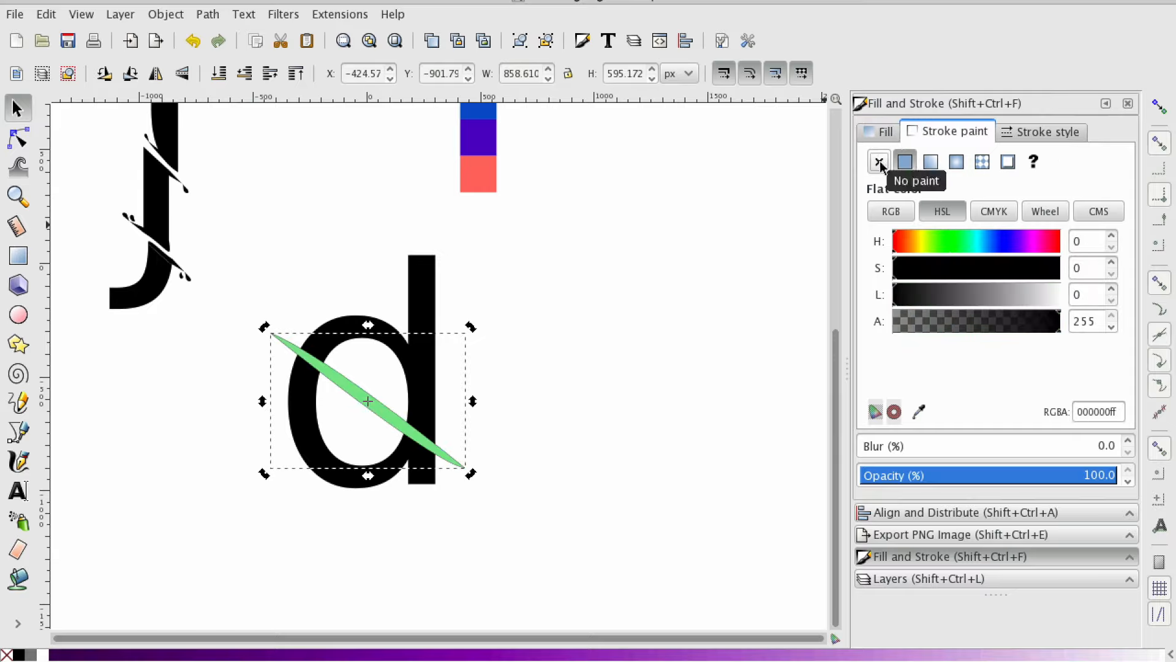
{"action": "left_click", "coordinate": [880, 163]}
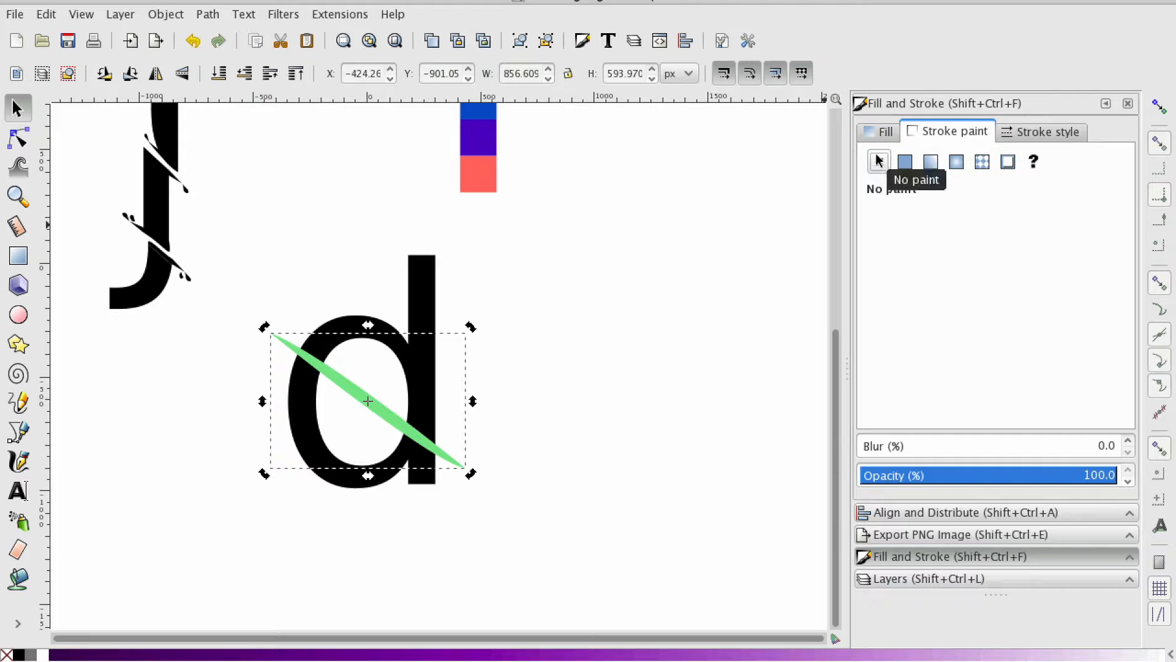
Convert the letter d from a text object into a path
{"action": "left_click", "coordinate": [409, 271]}
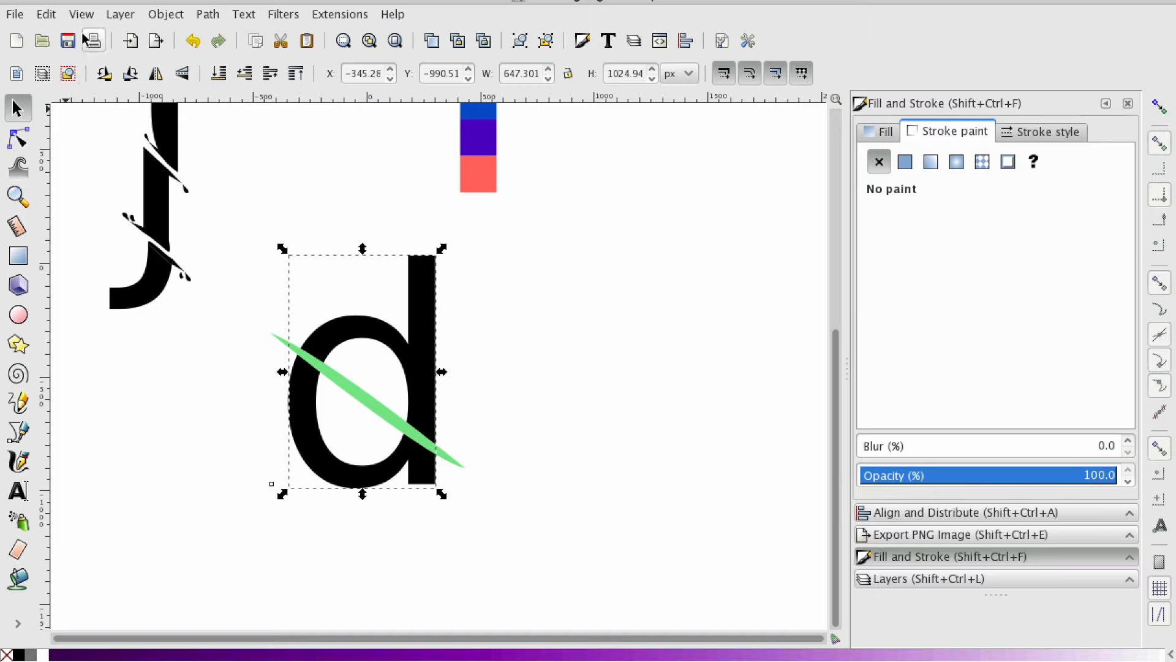
{"action": "left_click", "coordinate": [105, 21]}
{"action": "mouse_move", "coordinate": [161, 15]}
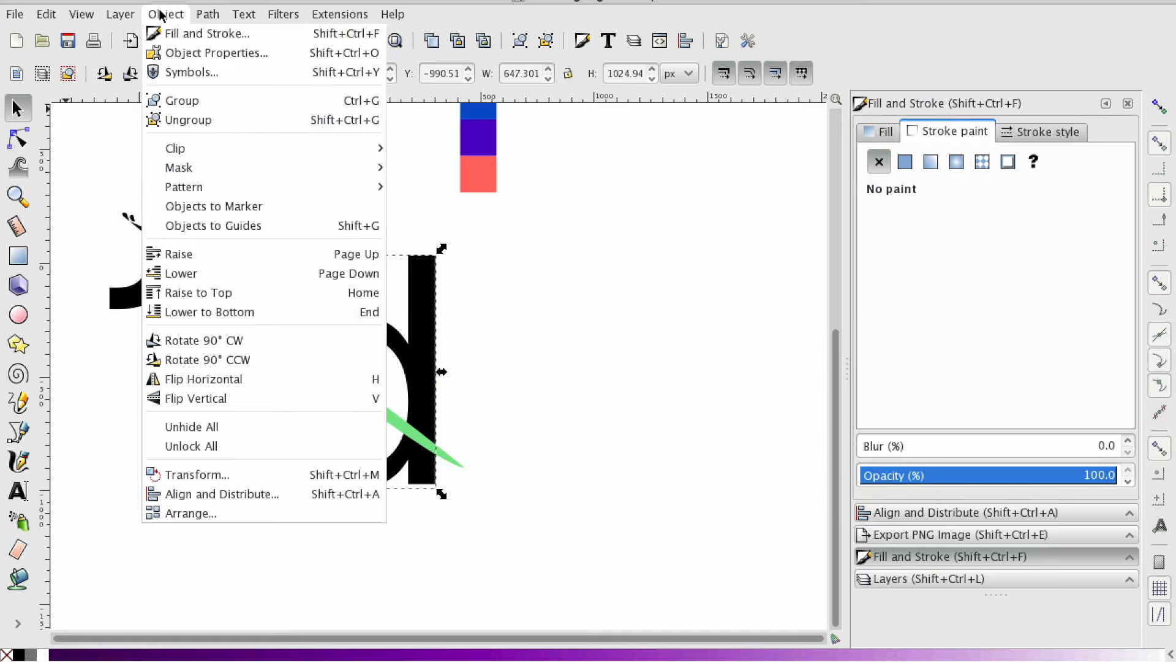
{"action": "mouse_move", "coordinate": [199, 17]}
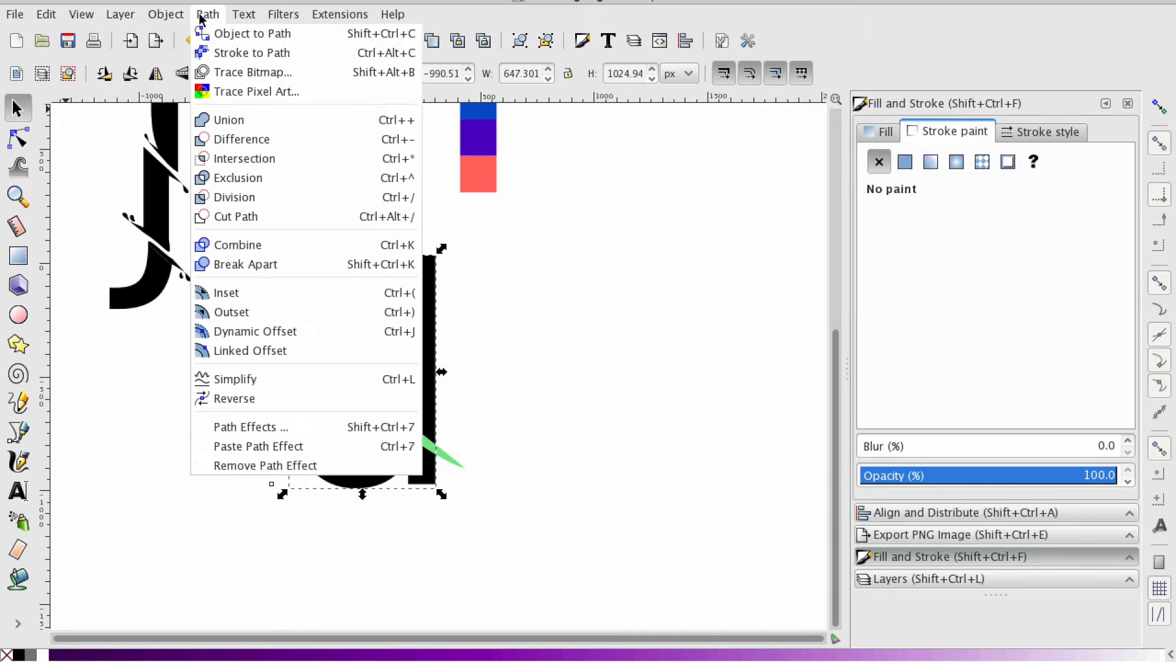
{"action": "left_click", "coordinate": [234, 35]}
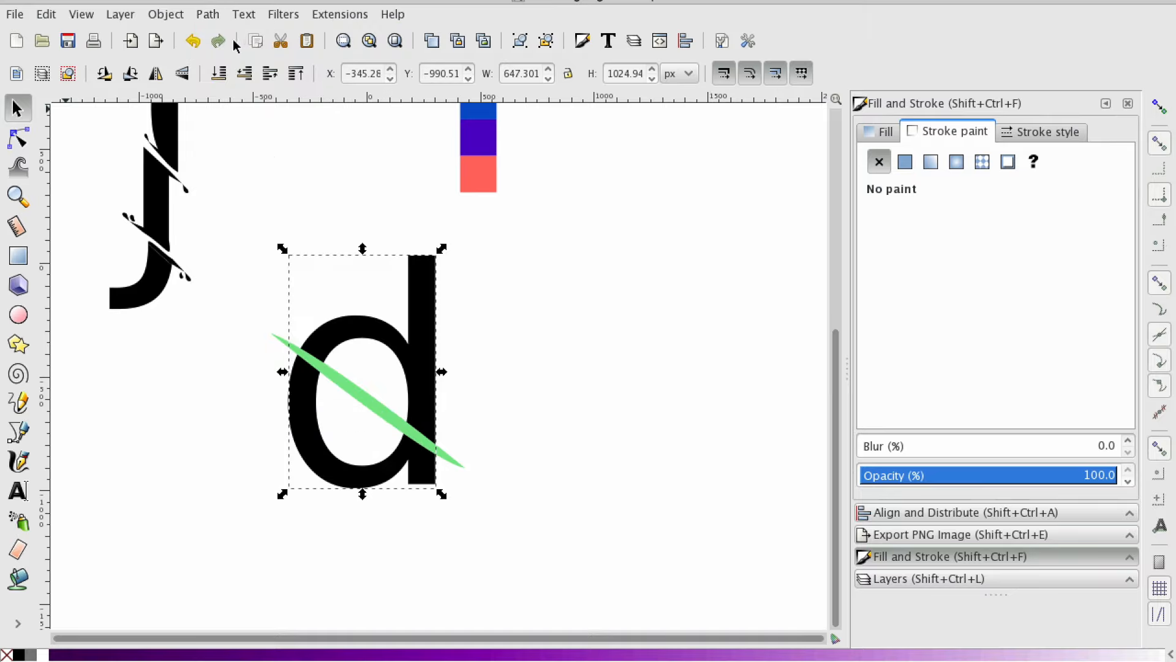
Divide the d path with the green diagonal sliver using the Division operation
{"action": "left_click", "coordinate": [19, 138]}
{"action": "left_click", "coordinate": [421, 319]}
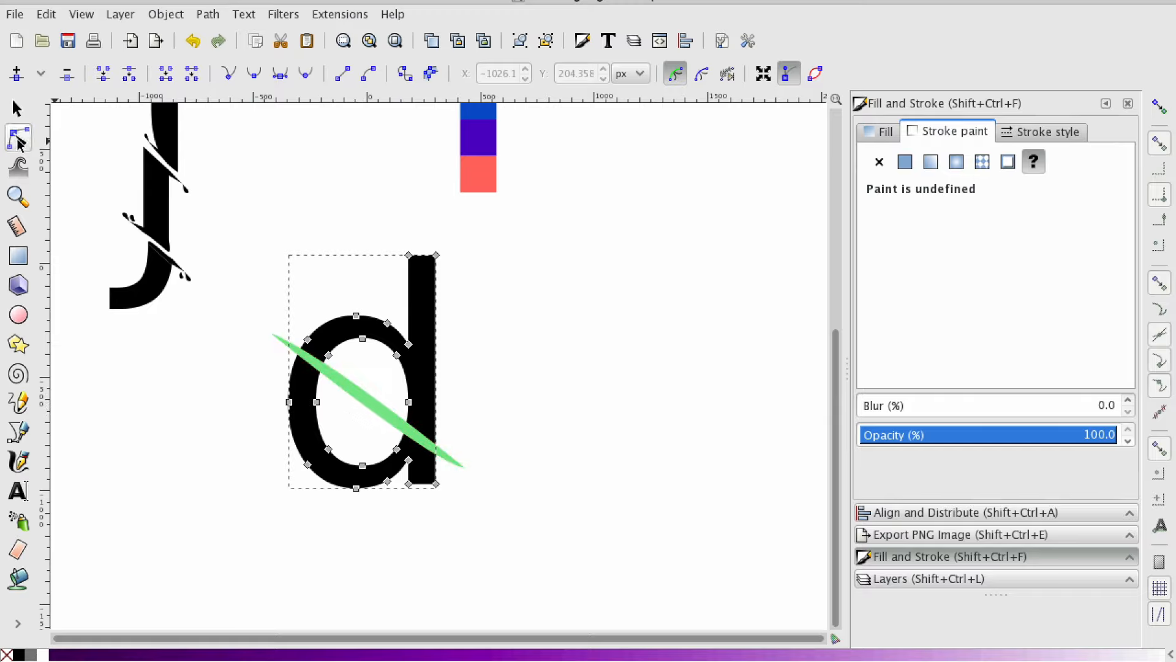
{"action": "left_click", "coordinate": [349, 391], "text": "shift"}
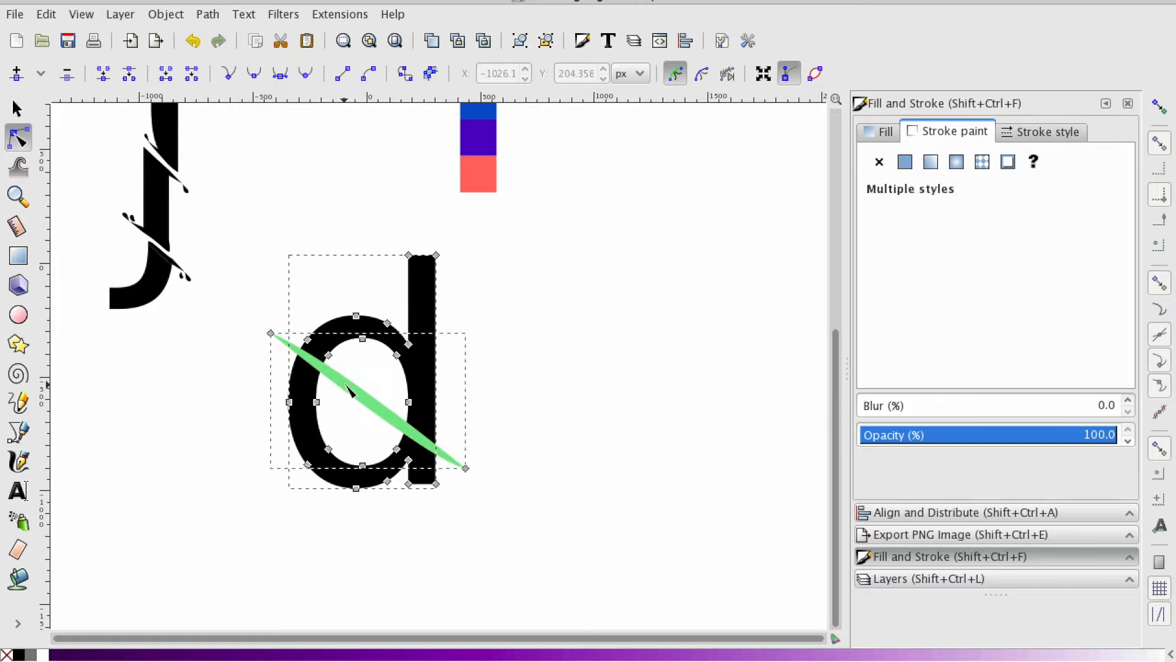
{"action": "left_click", "coordinate": [161, 15]}
{"action": "mouse_move", "coordinate": [217, 14]}
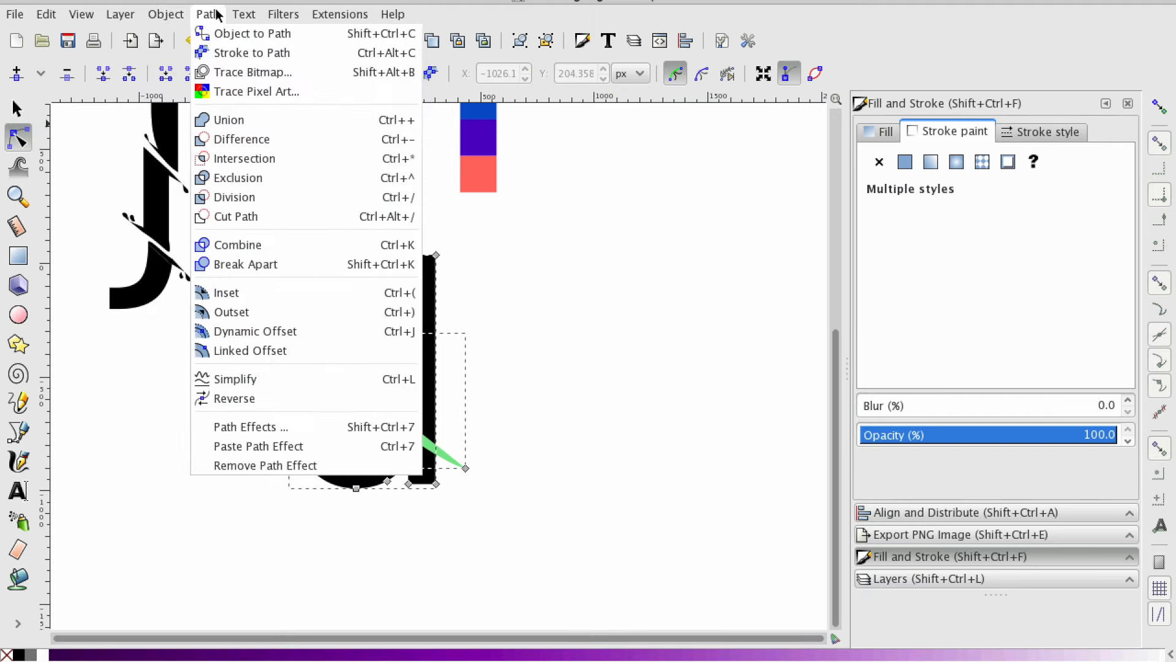
{"action": "left_click", "coordinate": [270, 200]}
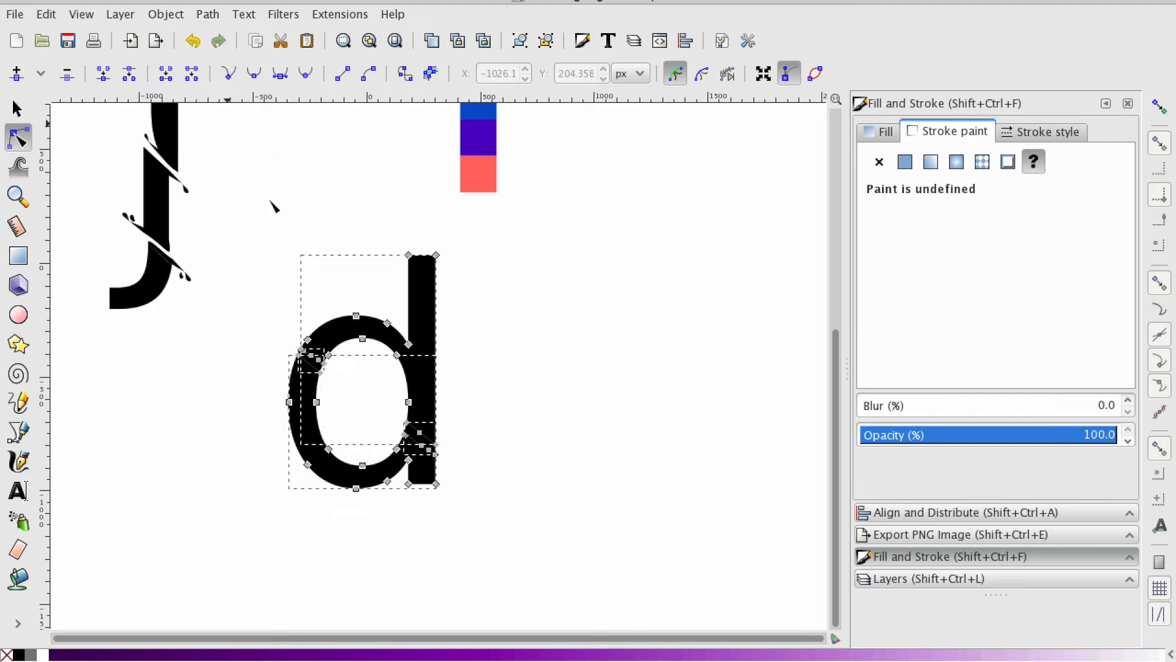
Delete the slice cut out of the upper-left side of the d's bowl
{"action": "left_click", "coordinate": [18, 197]}
{"action": "left_click", "coordinate": [382, 422]}
{"action": "left_click", "coordinate": [18, 139]}
{"action": "left_click", "coordinate": [163, 331]}
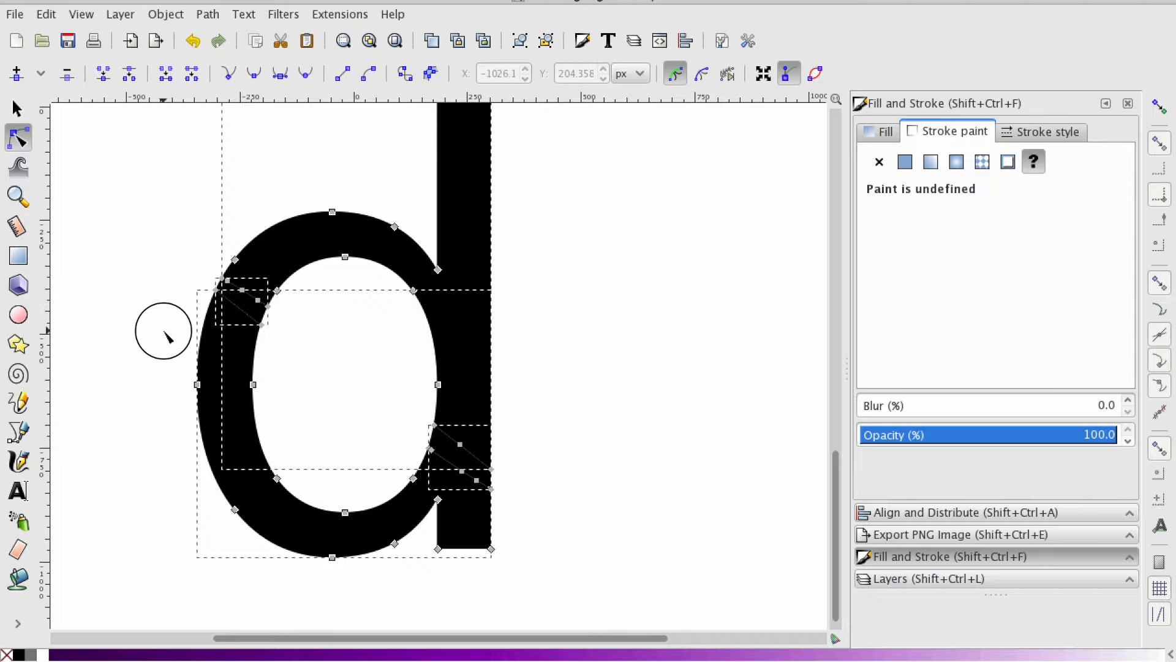
{"action": "left_click", "coordinate": [255, 296]}
{"action": "left_click", "coordinate": [247, 303]}
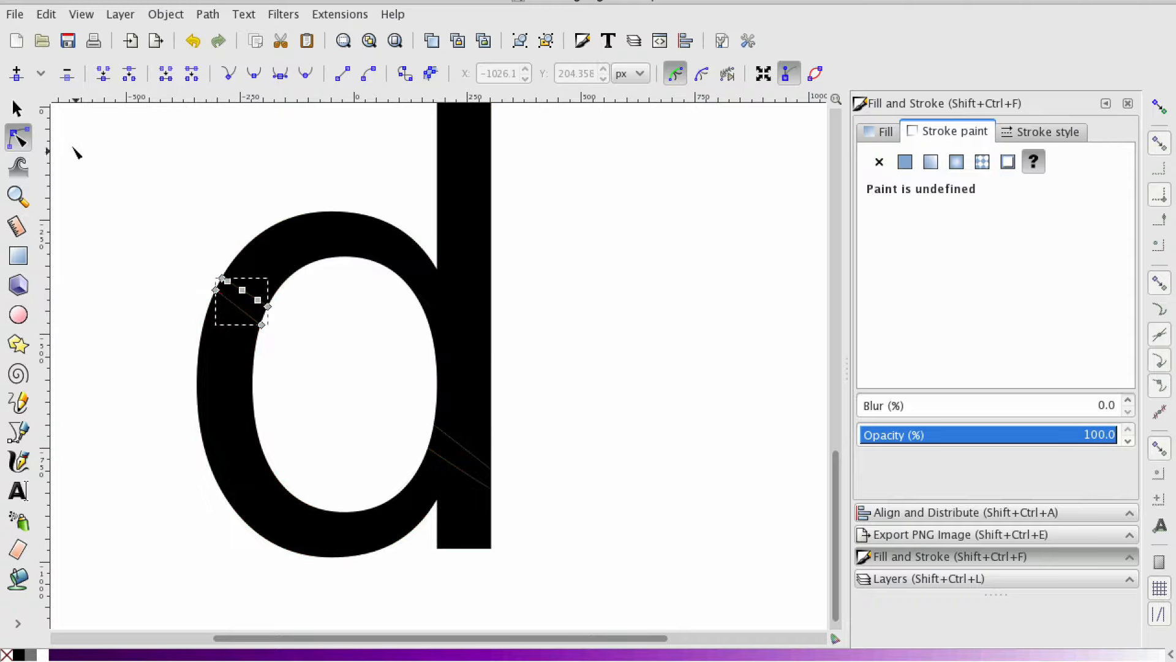
{"action": "left_click", "coordinate": [17, 108]}
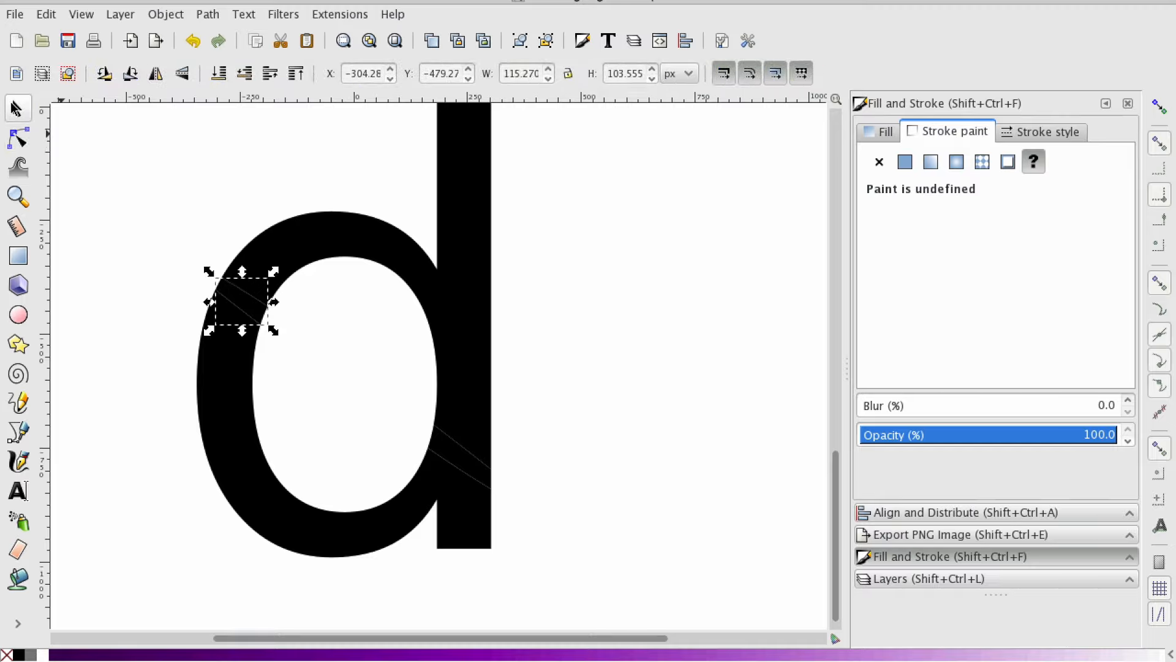
{"action": "key", "text": "Delete"}
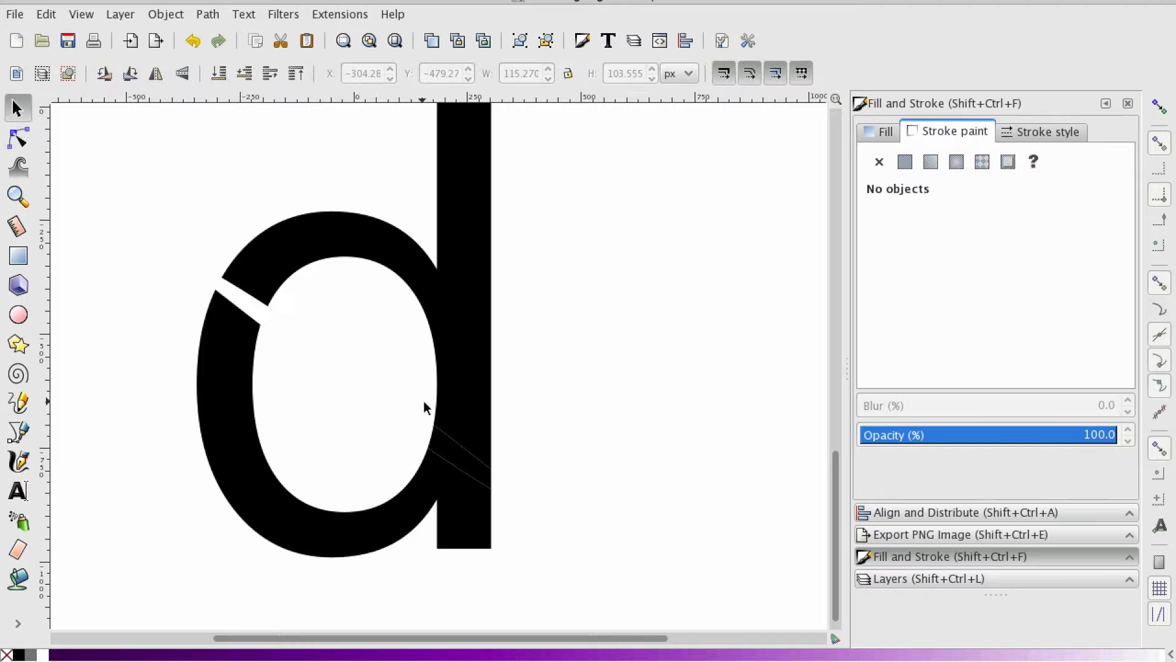
Delete the slice cut across the lower part of the d's stem
{"action": "left_click", "coordinate": [463, 458]}
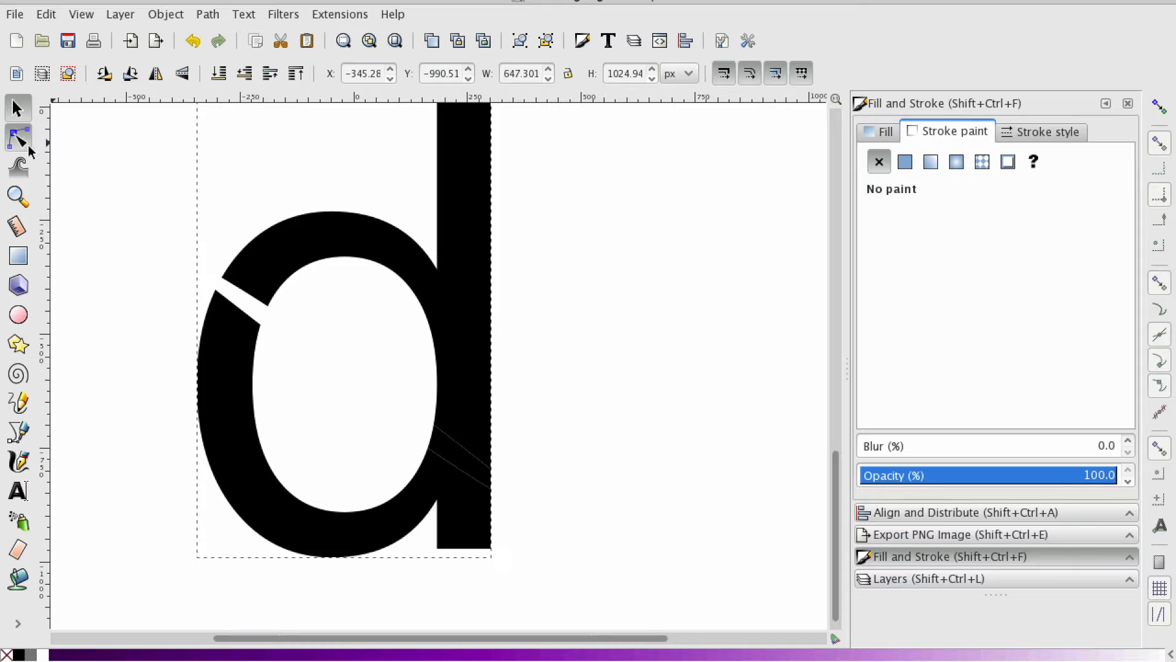
{"action": "left_click", "coordinate": [18, 139]}
{"action": "left_click", "coordinate": [467, 465]}
{"action": "left_click", "coordinate": [18, 108]}
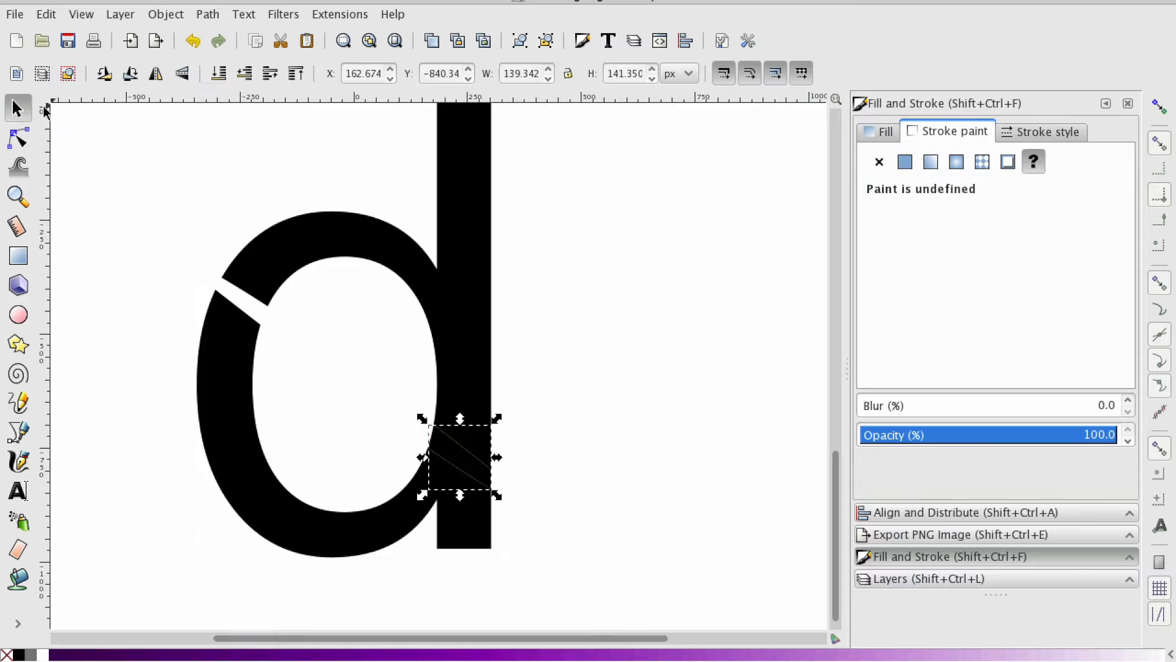
{"action": "key", "text": "Delete"}
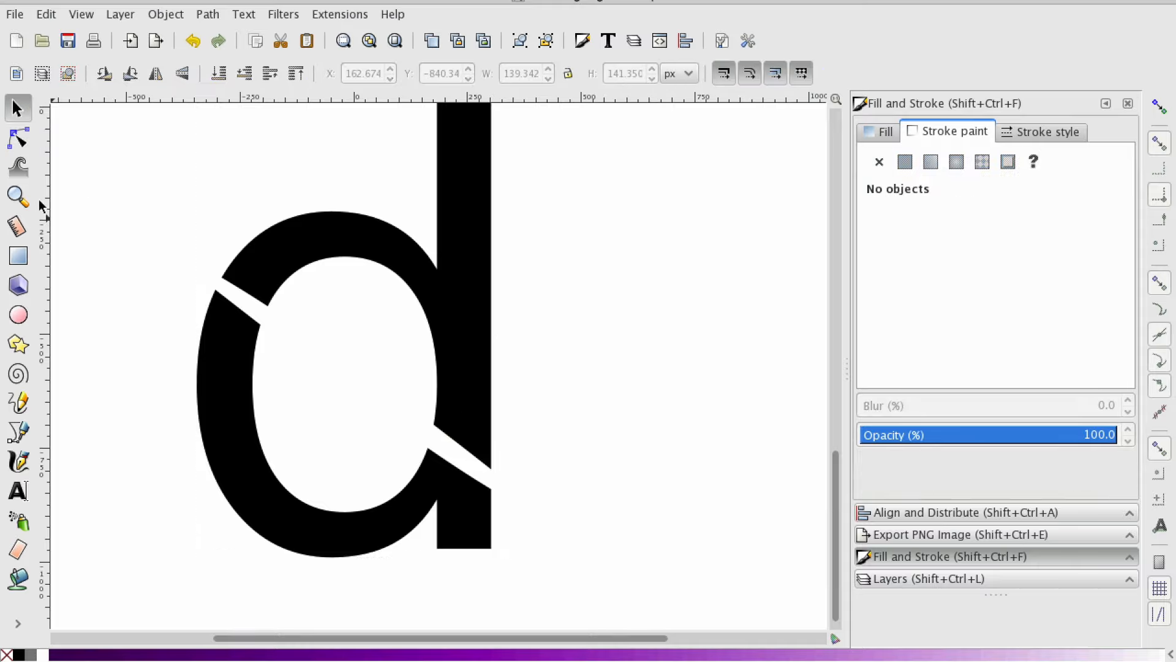
Draw a closed stem and leaf outline with the Pen tool, extending down-right from the lower edge of the stem cut
{"action": "left_click", "coordinate": [18, 432]}
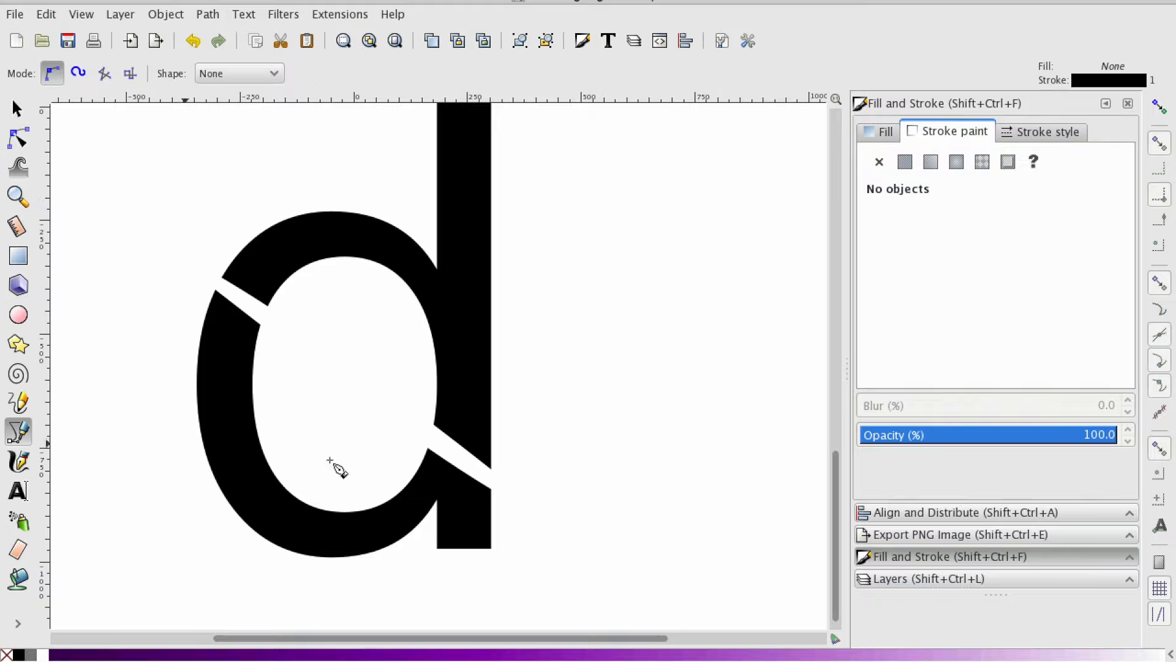
{"action": "left_click", "coordinate": [490, 490]}
{"action": "left_click", "coordinate": [572, 537]}
{"action": "left_click_drag", "start_coordinate": [545, 547], "coordinate": [527, 516]}
{"action": "left_click", "coordinate": [490, 490]}
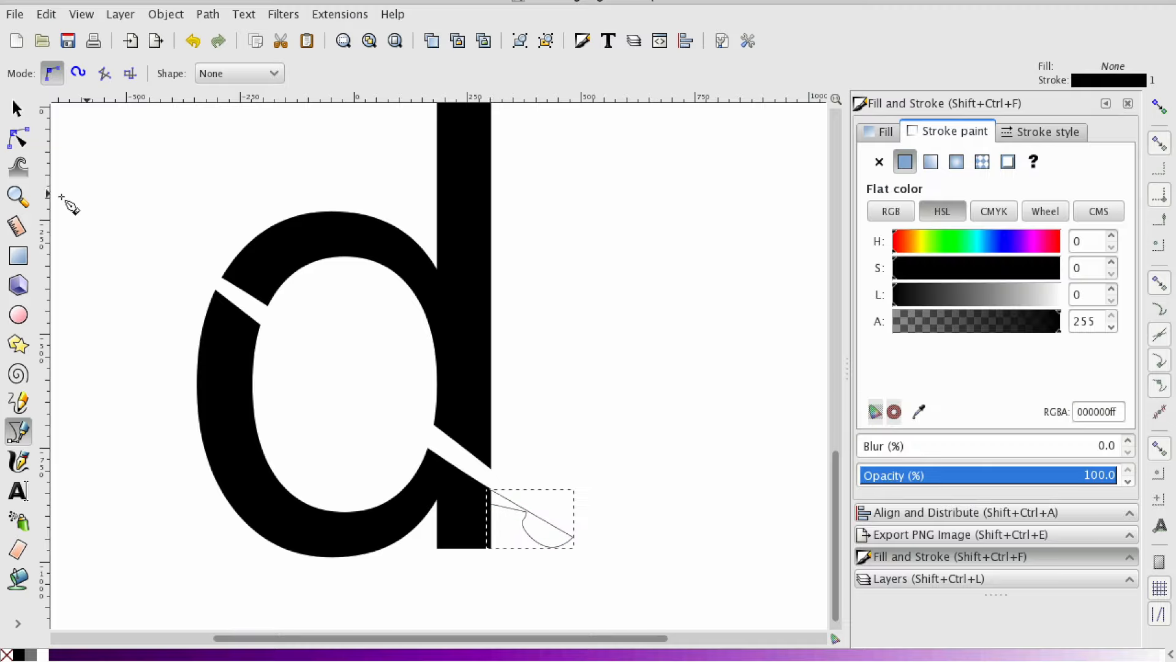
Round the underside of the new leaf by repositioning its lower nodes and making them auto-smooth
{"action": "left_click", "coordinate": [28, 148]}
{"action": "left_click", "coordinate": [528, 528]}
{"action": "left_click_drag", "start_coordinate": [527, 526], "coordinate": [553, 543]}
{"action": "left_click", "coordinate": [528, 527]}
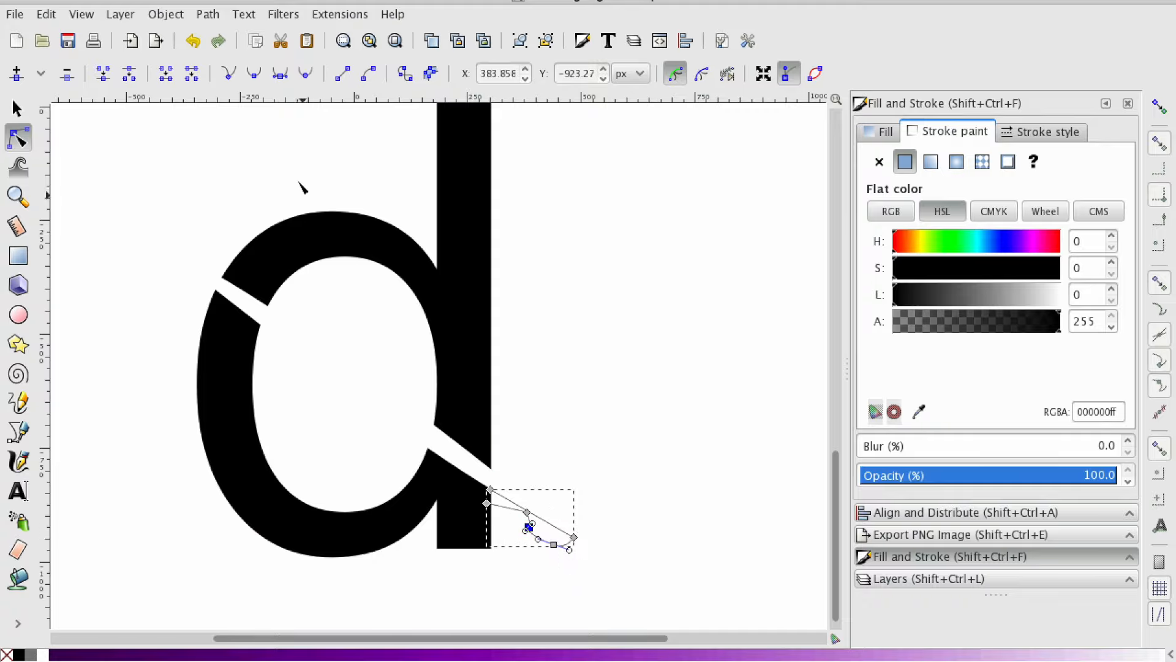
{"action": "left_click", "coordinate": [303, 75]}
{"action": "left_click", "coordinate": [598, 535]}
{"action": "left_click_drag", "start_coordinate": [529, 527], "coordinate": [559, 552]}
Fill the leaf shape with flat black (000000ff) sampled from the d and remove its stroke
{"action": "left_click", "coordinate": [888, 131]}
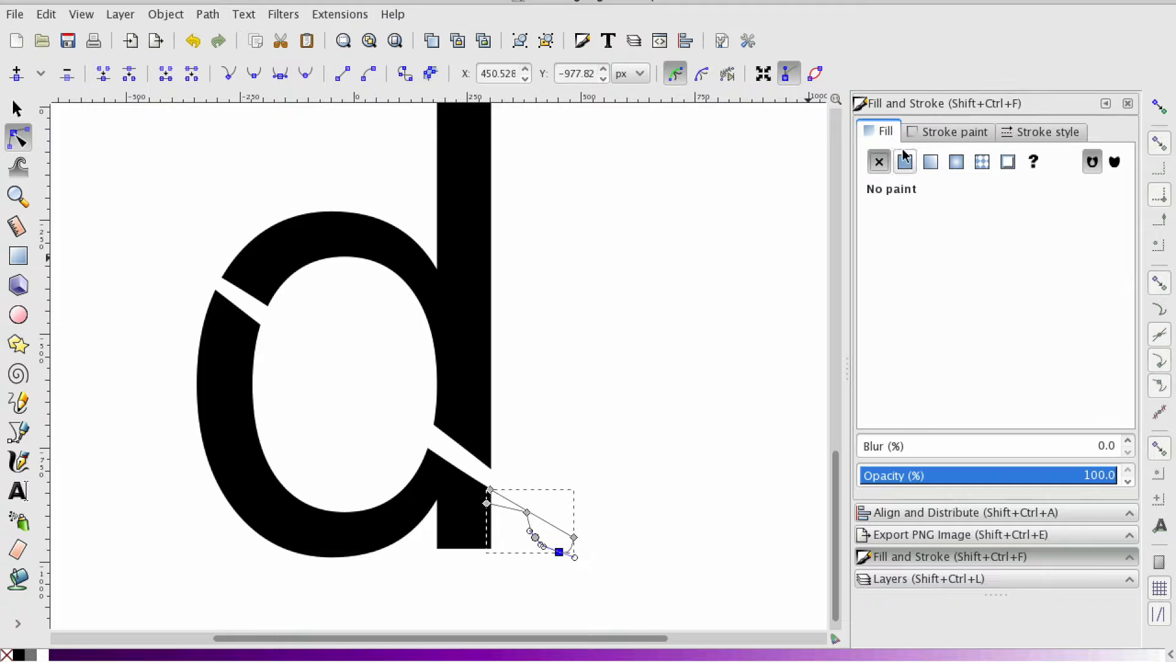
{"action": "left_click", "coordinate": [905, 161]}
{"action": "left_click", "coordinate": [926, 132]}
{"action": "left_click", "coordinate": [880, 162]}
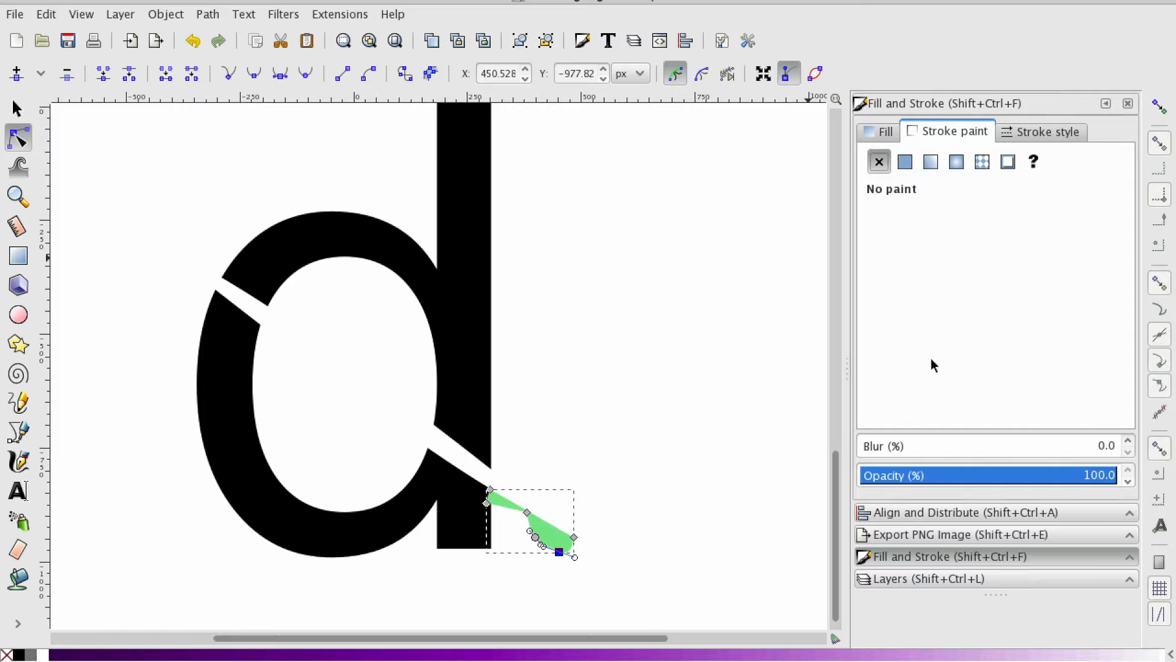
{"action": "left_click", "coordinate": [888, 136]}
{"action": "left_click", "coordinate": [919, 411]}
{"action": "left_click", "coordinate": [397, 257]}
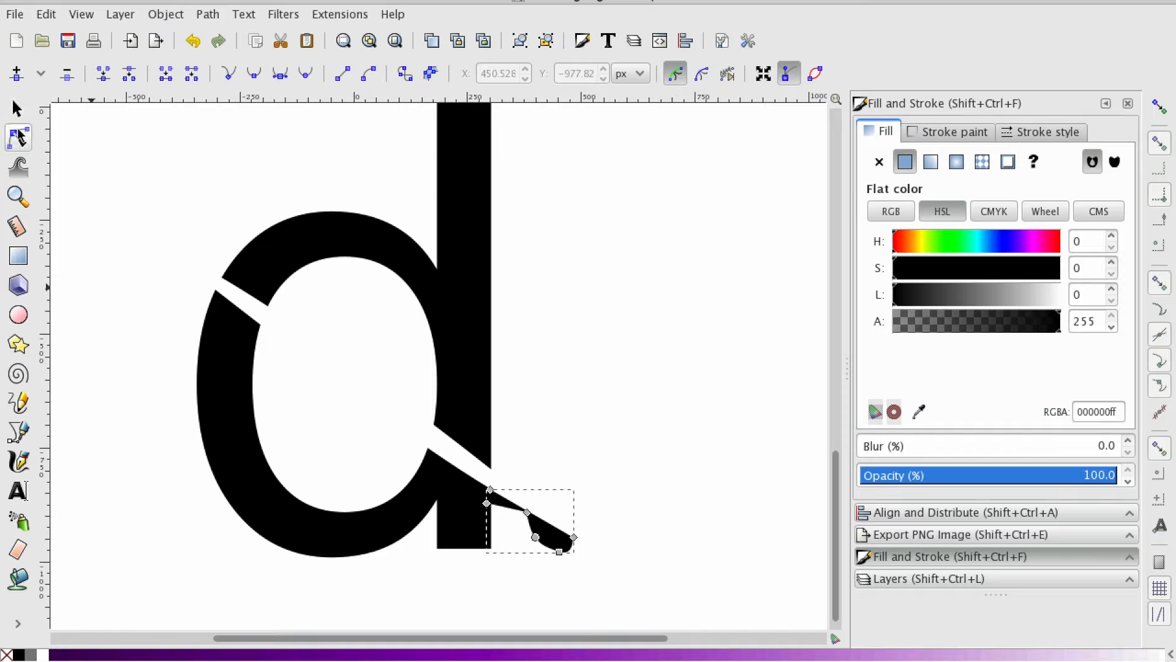
Refine the leaf's lower curve by nudging its bottom node slightly up-left and the neighbouring node slightly down-right
{"action": "left_click", "coordinate": [583, 557]}
{"action": "left_click", "coordinate": [555, 549]}
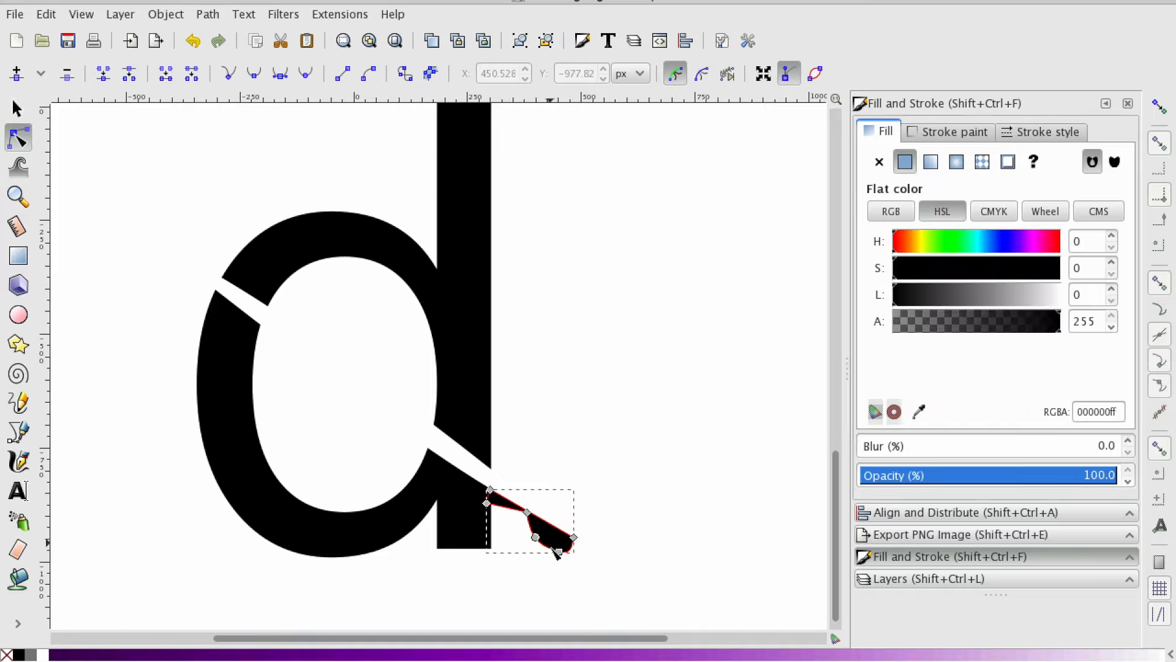
{"action": "left_click_drag", "start_coordinate": [558, 552], "coordinate": [553, 547]}
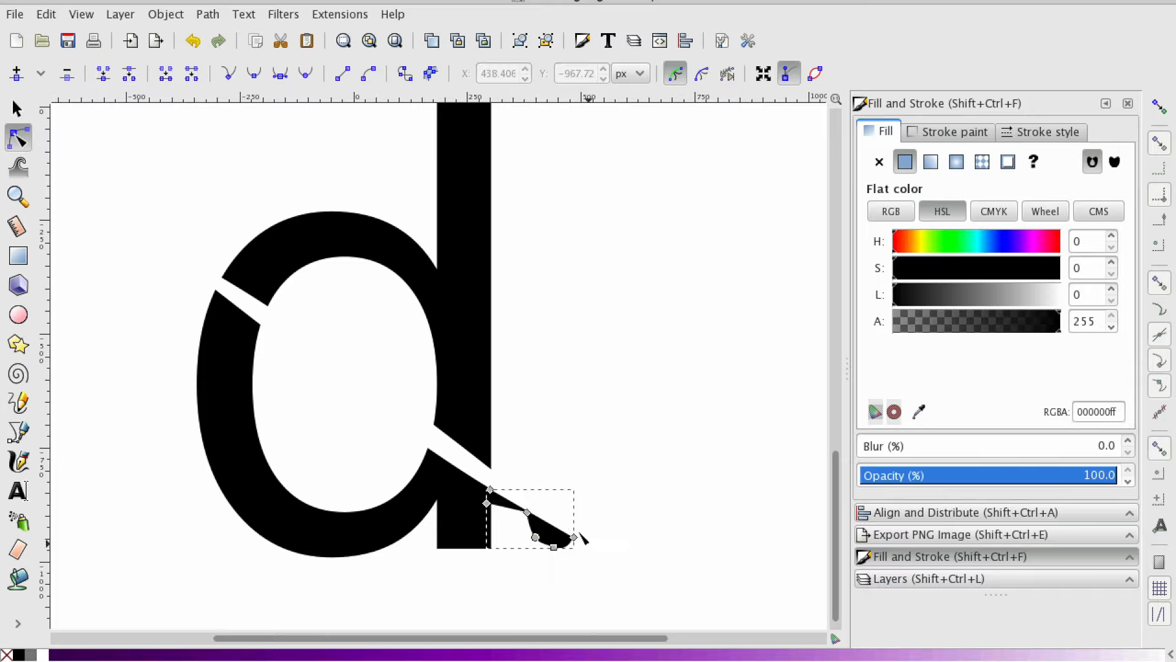
{"action": "left_click", "coordinate": [513, 541]}
{"action": "left_click", "coordinate": [540, 539]}
{"action": "left_click_drag", "start_coordinate": [540, 539], "coordinate": [543, 542]}
{"action": "left_click", "coordinate": [613, 552]}
{"action": "scroll", "coordinate": [508, 490], "scroll_direction": "down", "scroll_amount": 2}
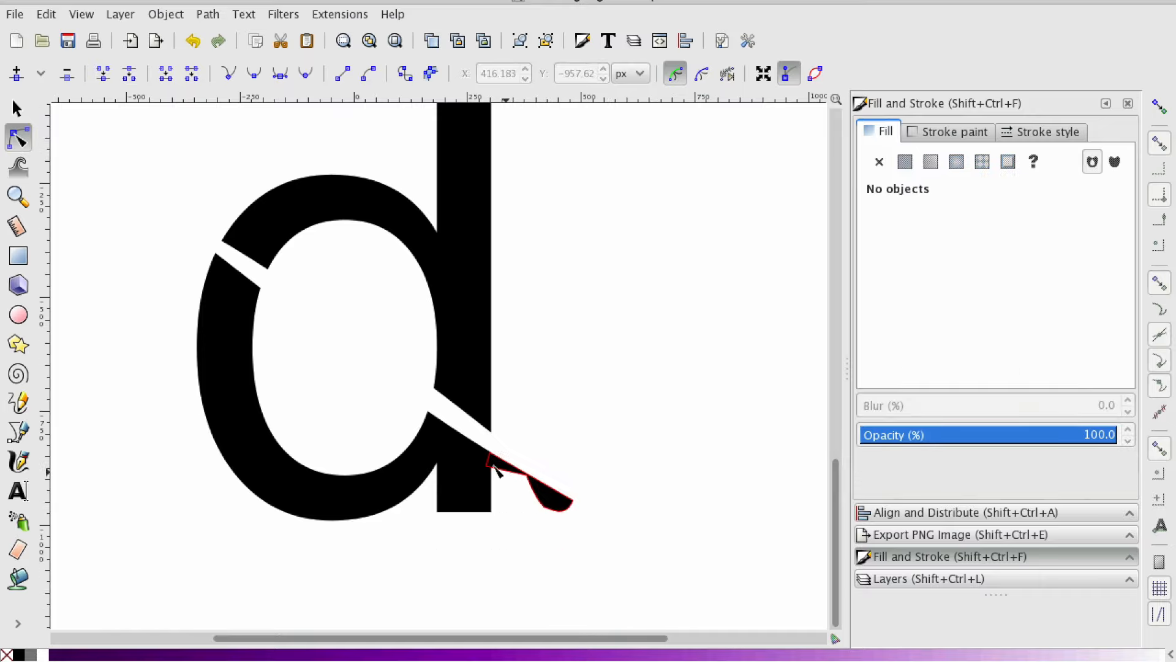
Shift the bottom node of the leaf's tip further left and change the lower nodes from auto-smooth to smooth
{"action": "left_click", "coordinate": [18, 196]}
{"action": "triple_click", "coordinate": [560, 515]}
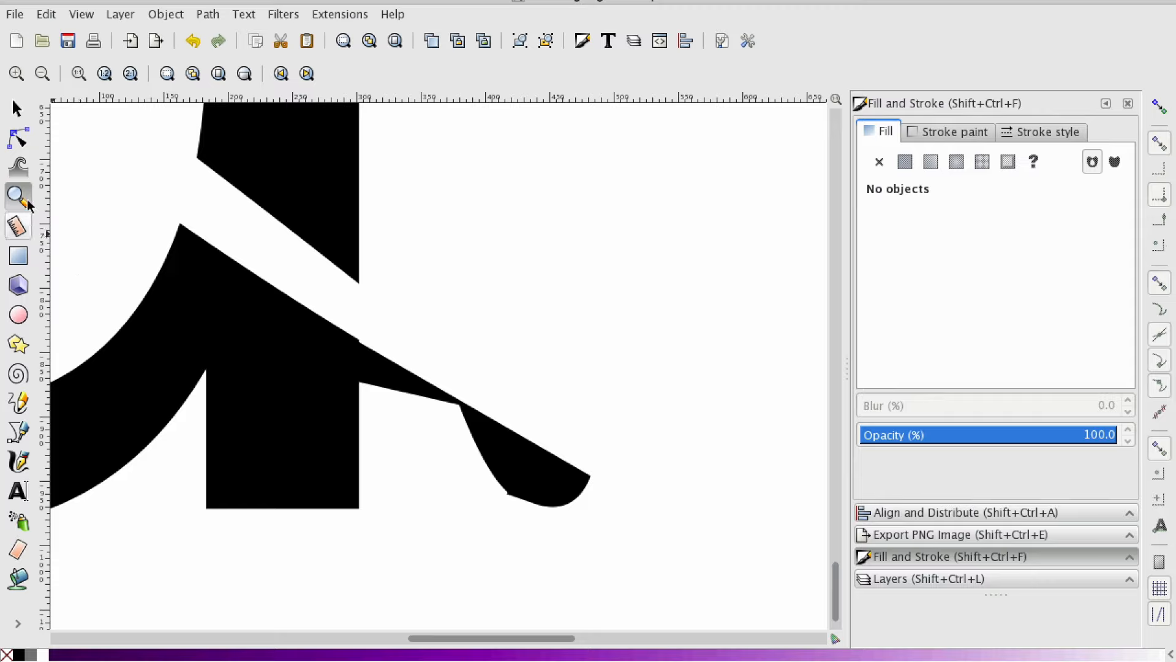
{"action": "left_click", "coordinate": [18, 140]}
{"action": "left_click", "coordinate": [536, 504]}
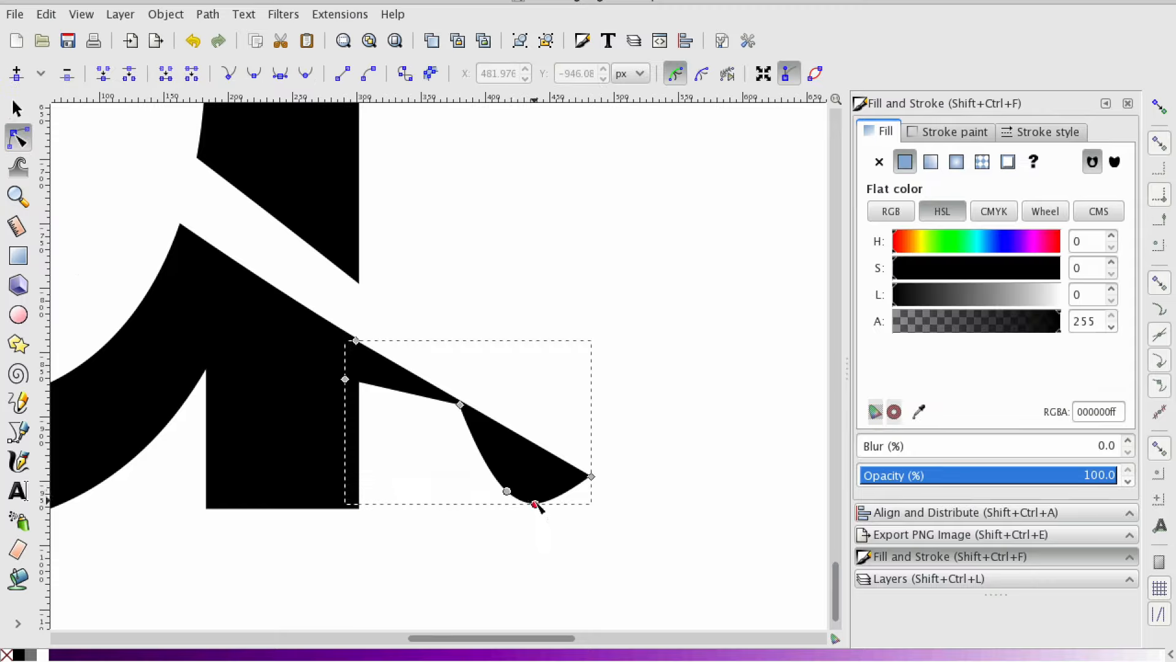
{"action": "left_click", "coordinate": [536, 503]}
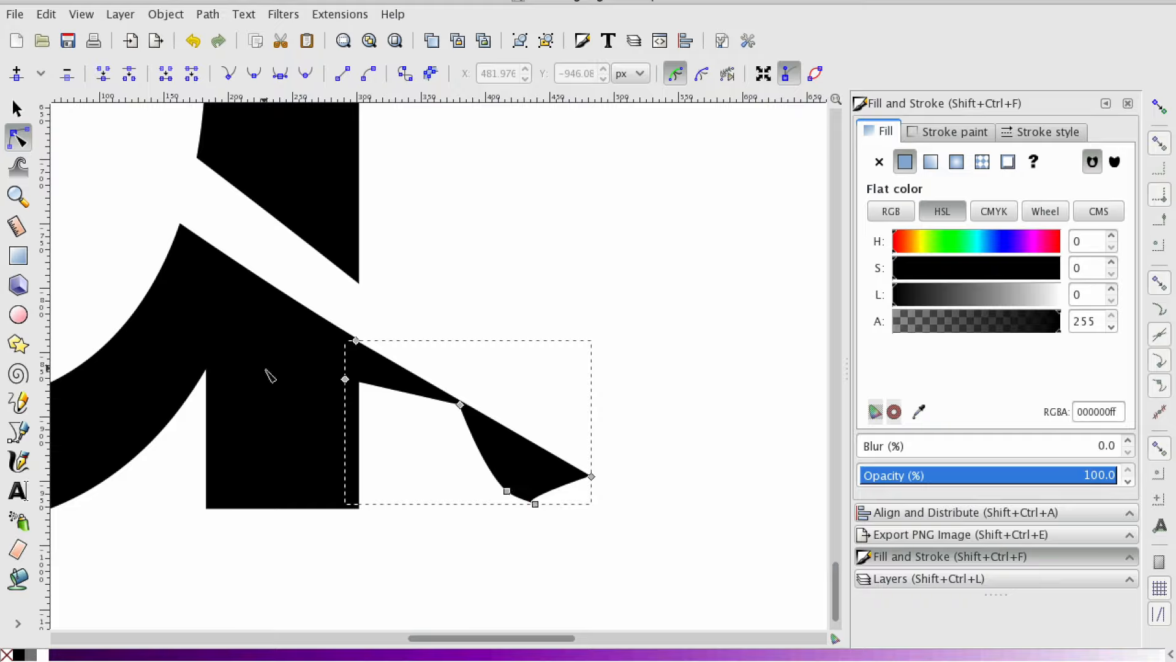